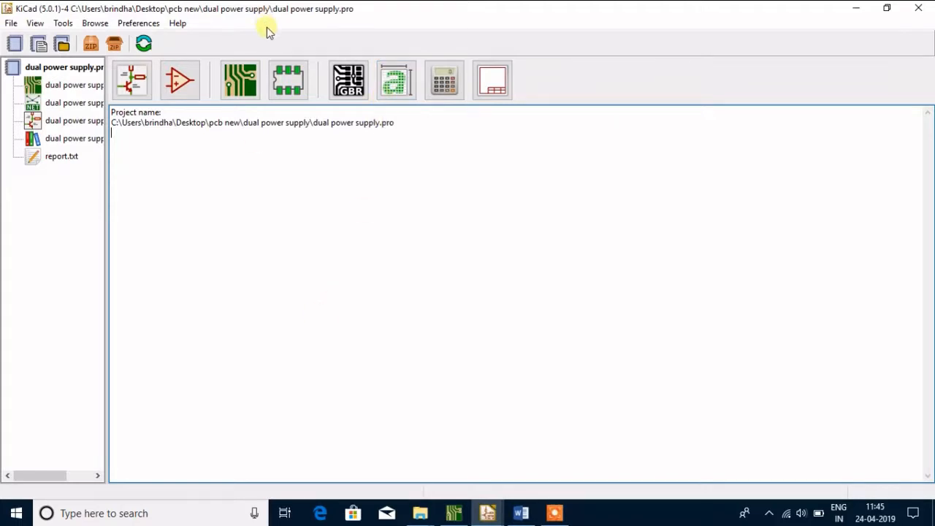
Open the dual power supply board in the PCB layout editor and examine the empty sheet and its title block
left_click(241, 86)
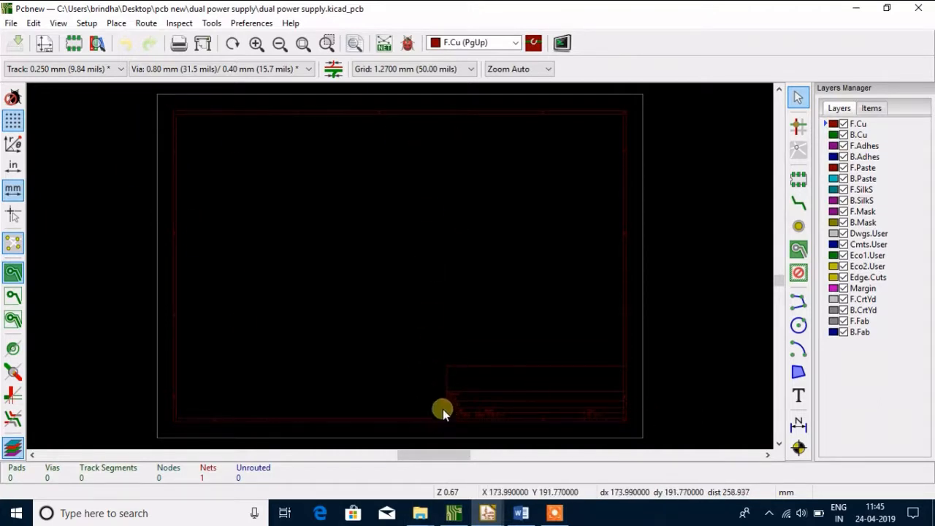
scroll(443, 409, "up", 1)
scroll(365, 223, "up", 1)
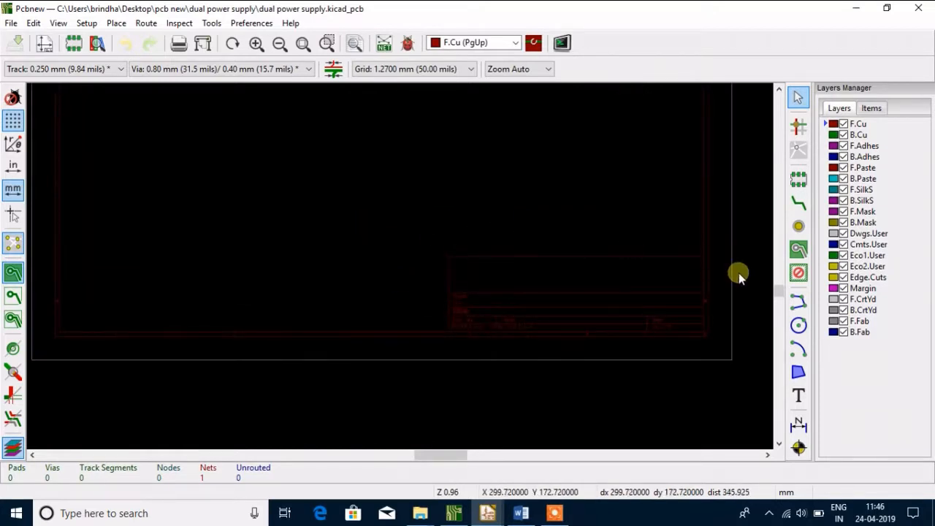
scroll(439, 327, "up", 1)
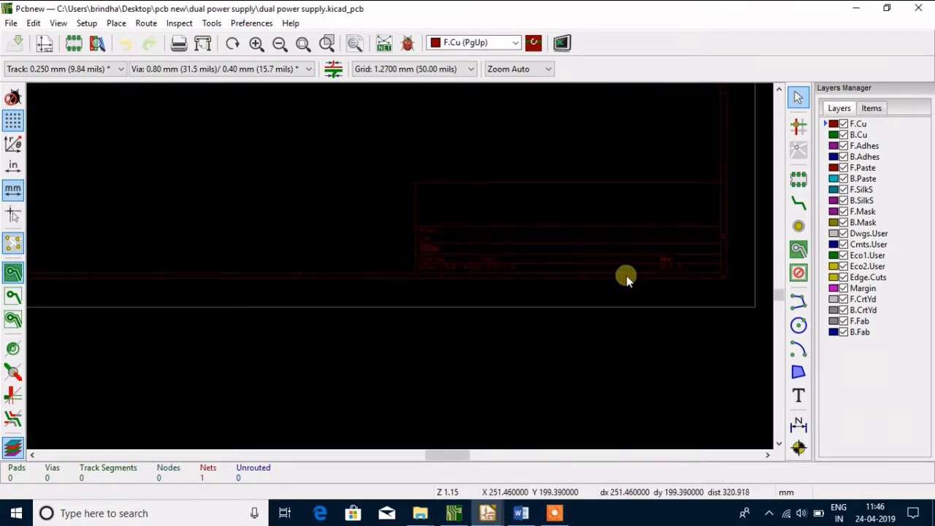
scroll(350, 214, "down", 2)
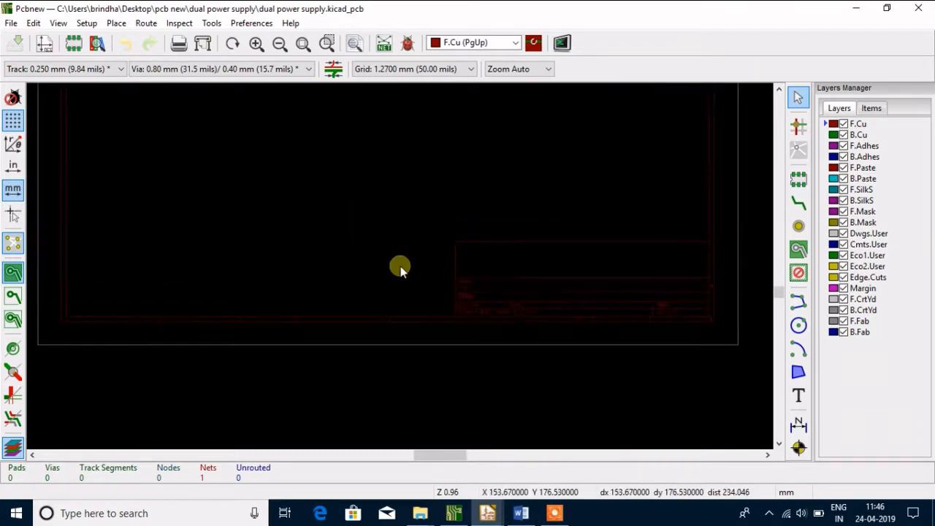
scroll(400, 269, "down", 3)
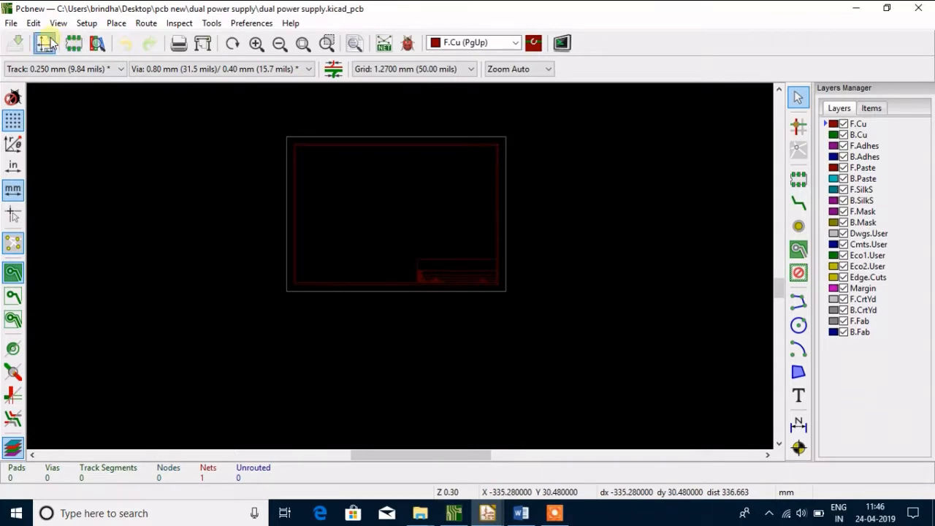
Open the page settings and choose A4 210x297mm paper in Landscape orientation
left_click(45, 44)
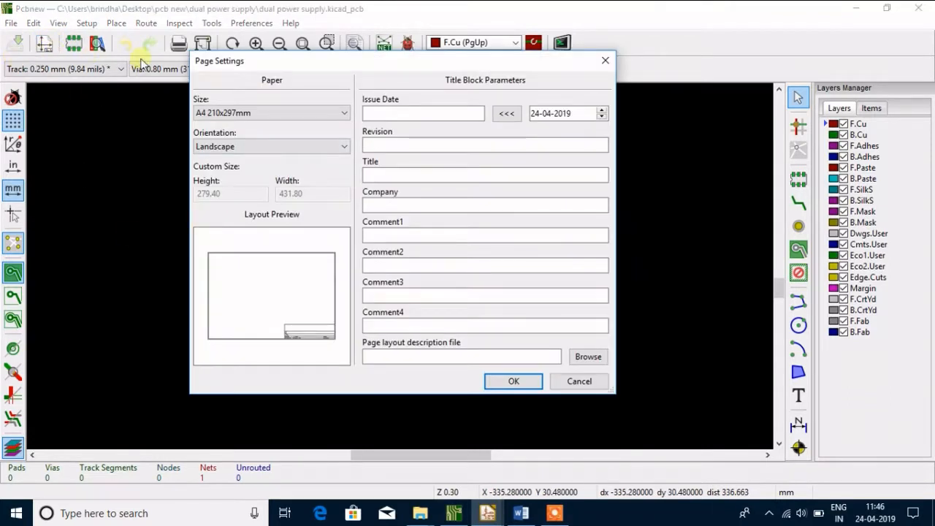
left_click_drag(263, 68, 265, 93)
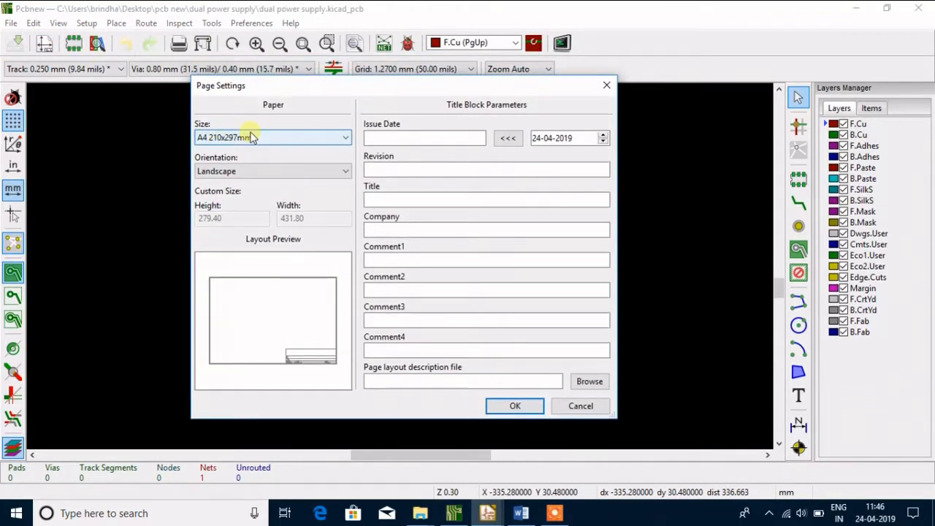
left_click(345, 138)
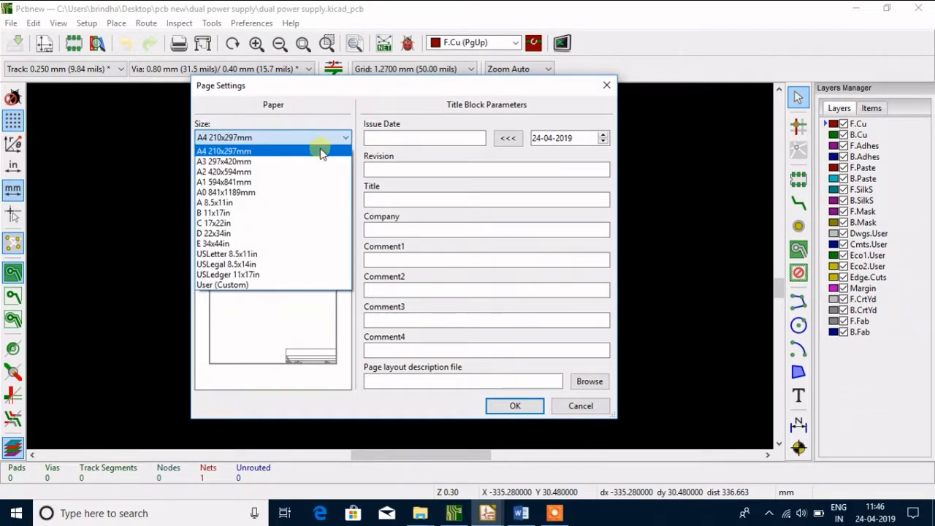
left_click(320, 151)
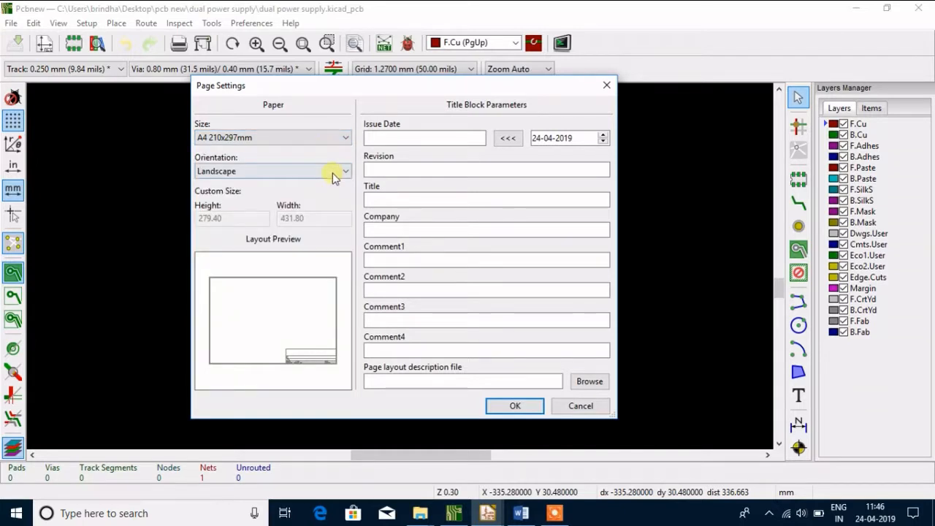
left_click(344, 174)
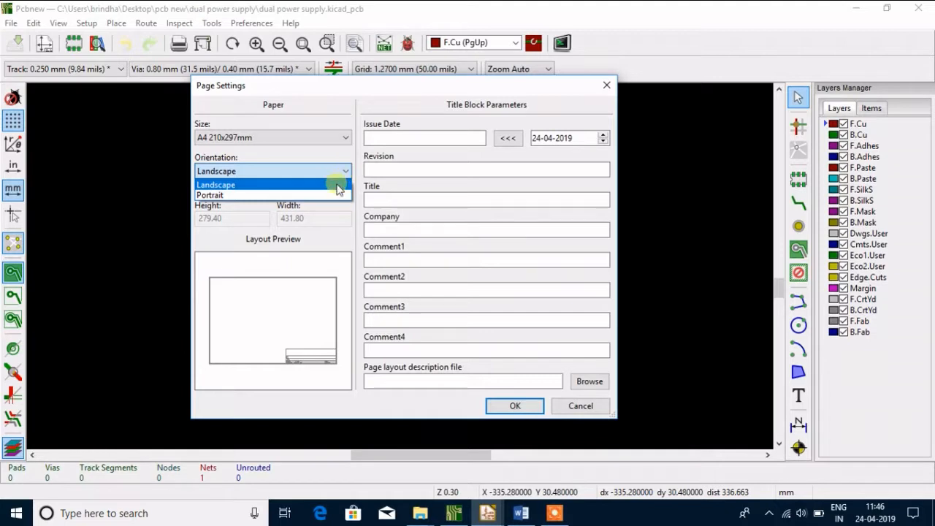
left_click(338, 187)
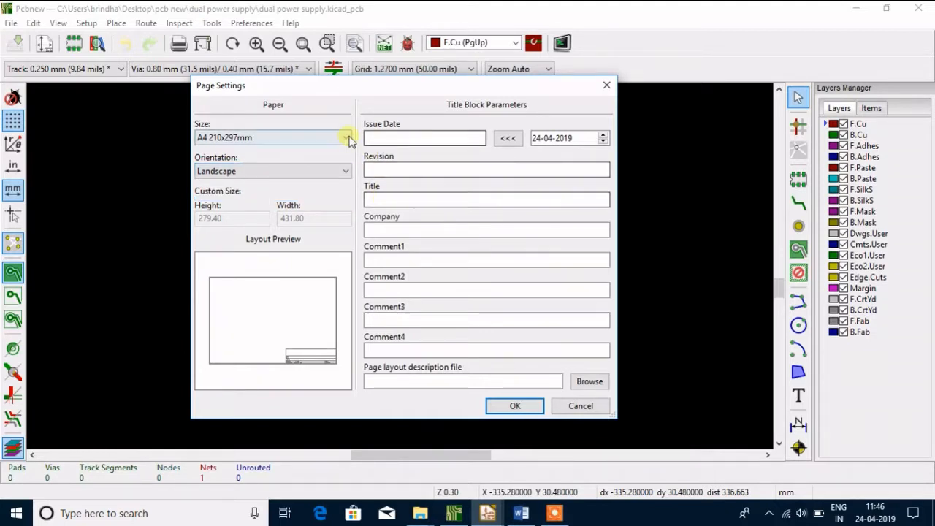
Fill in the title block with the title DUAL POWER SUPPLY and the company THICK INDIA, and apply the page settings
left_click(384, 198)
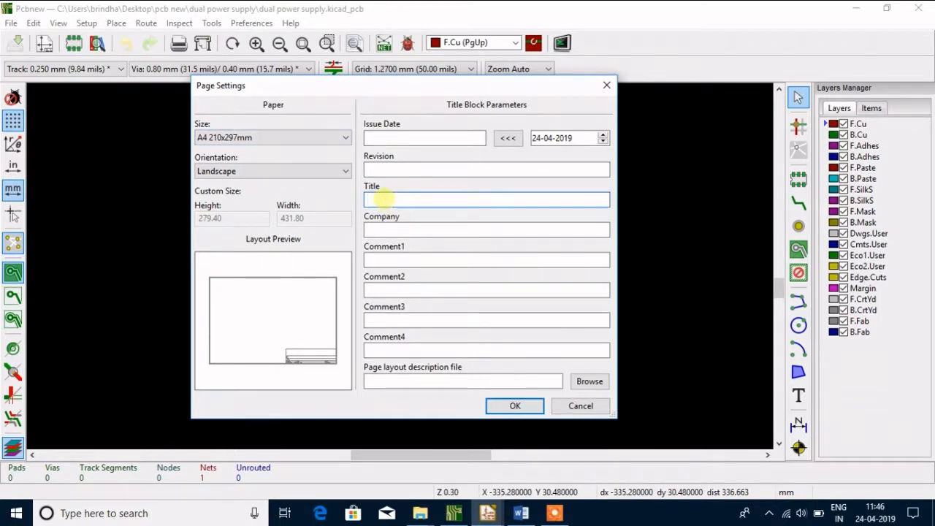
type("DU")
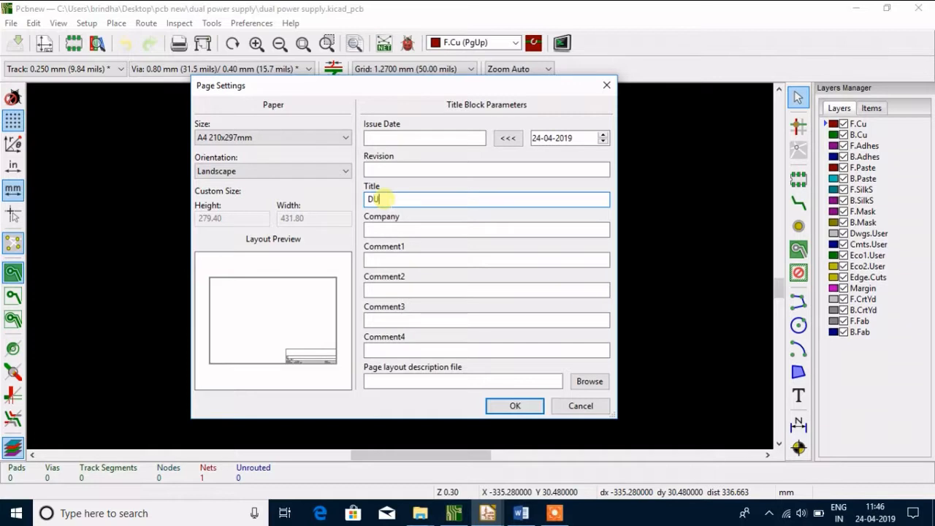
type("AL POWER SUPPLY")
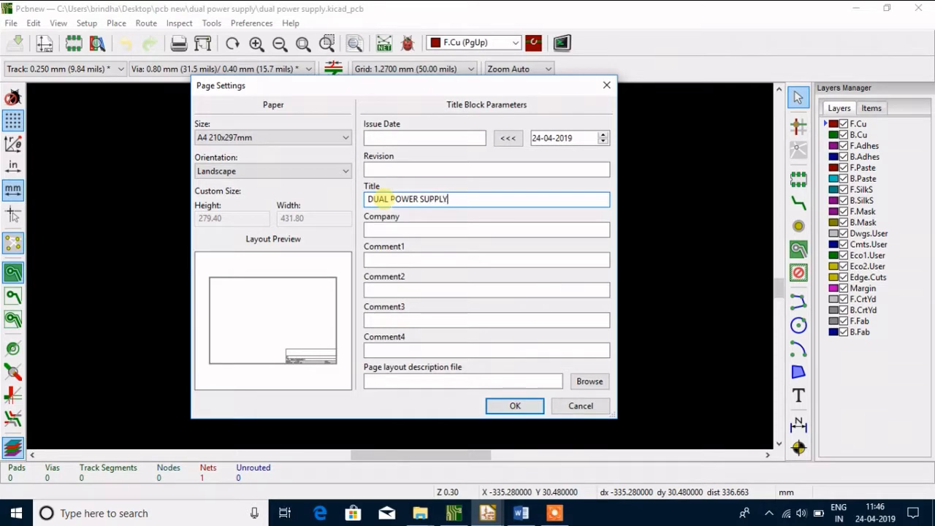
left_click(378, 229)
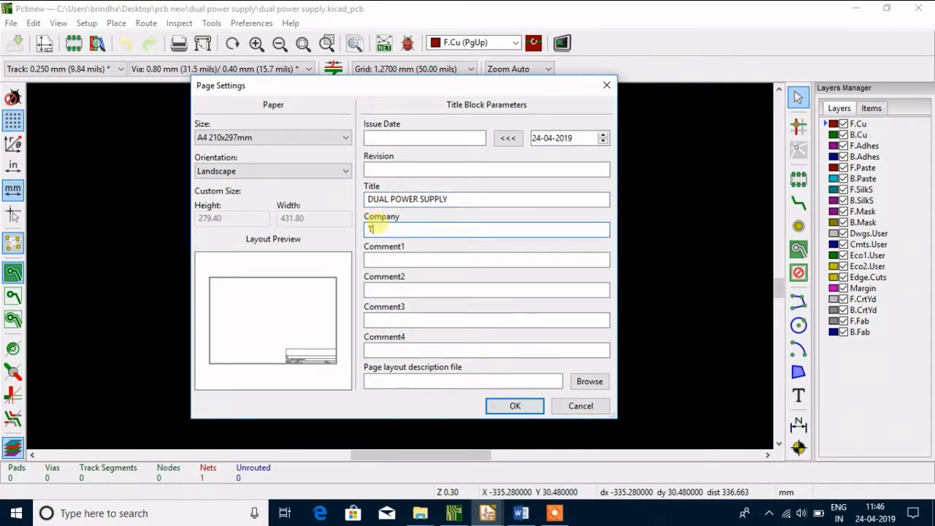
type("THICK INDIA")
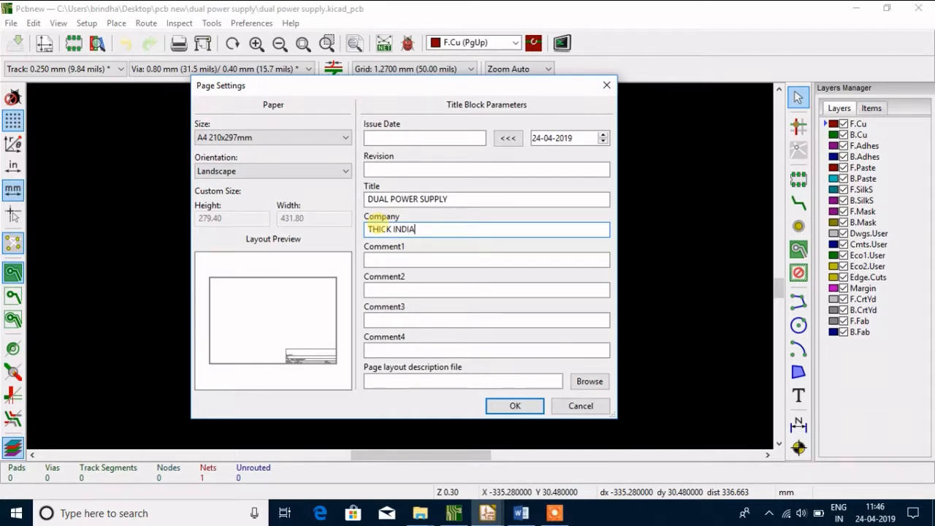
left_click(513, 406)
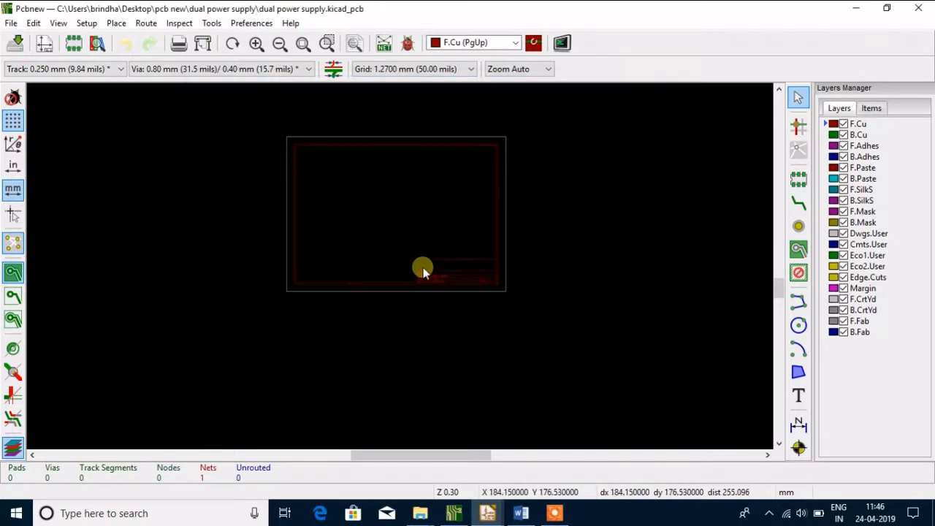
Read the current netlist, dual power supply.net, into the board, look through its output messages and close the netlist dialog
scroll(400, 267, "up", 2)
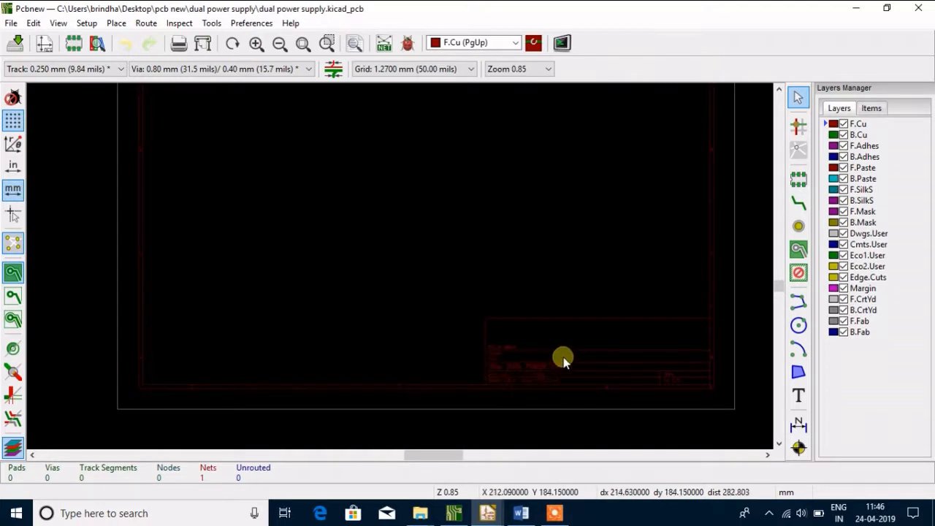
scroll(508, 353, "up", 1)
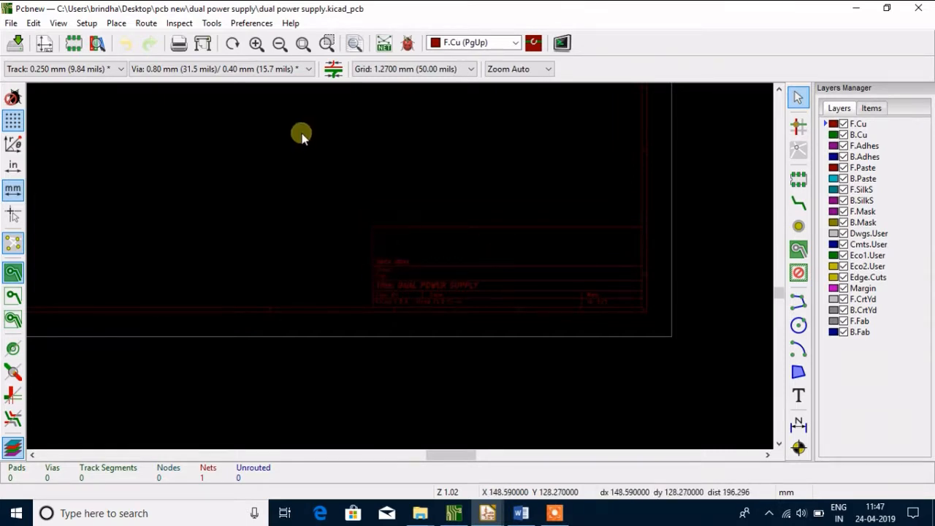
left_click(303, 43)
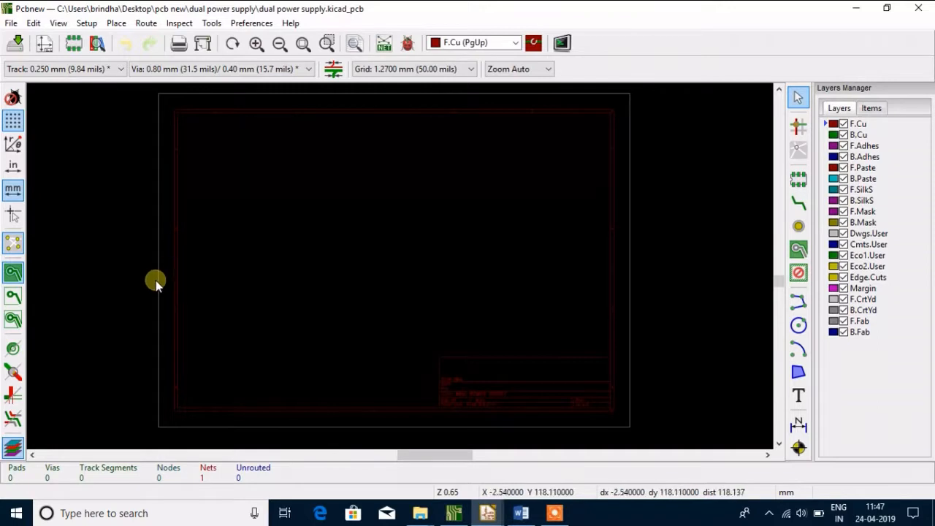
left_click(382, 46)
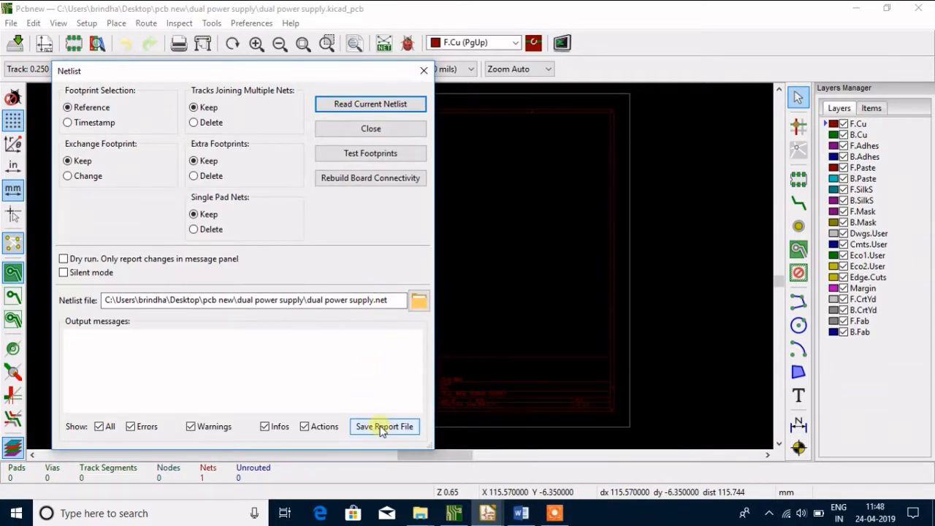
left_click(379, 109)
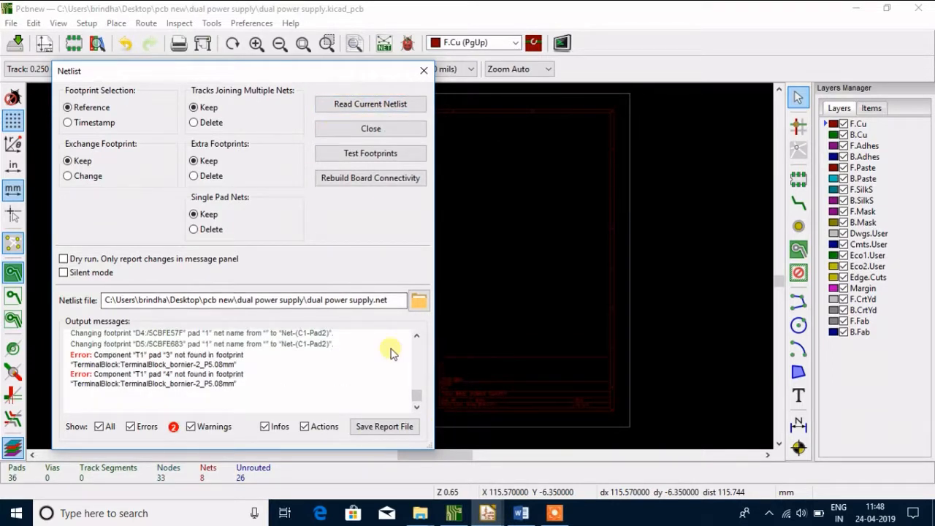
left_click(417, 337)
left_click(417, 338)
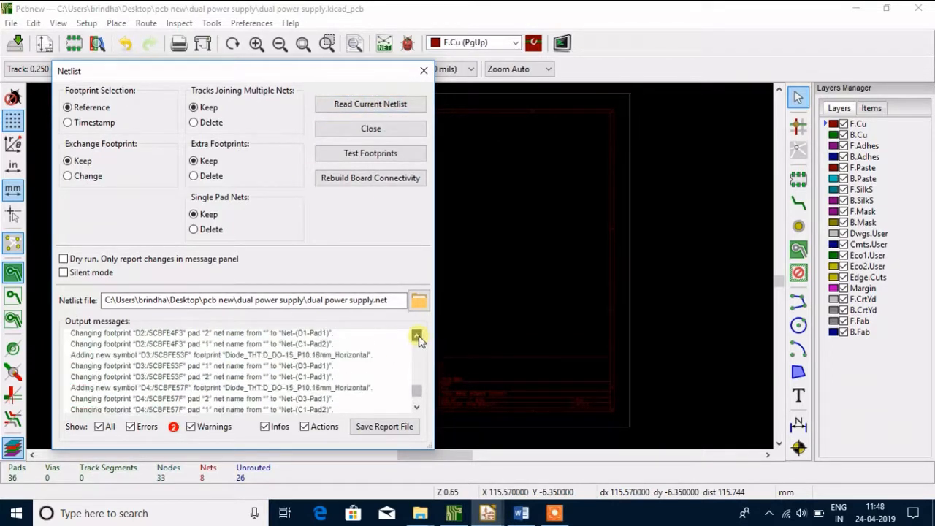
left_click(417, 337)
left_click(417, 337)
left_click(417, 338)
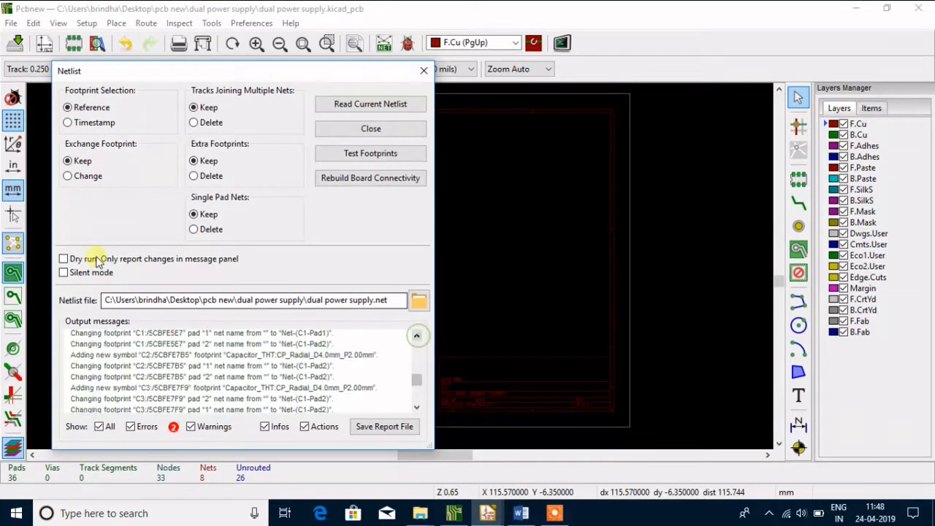
left_click(360, 130)
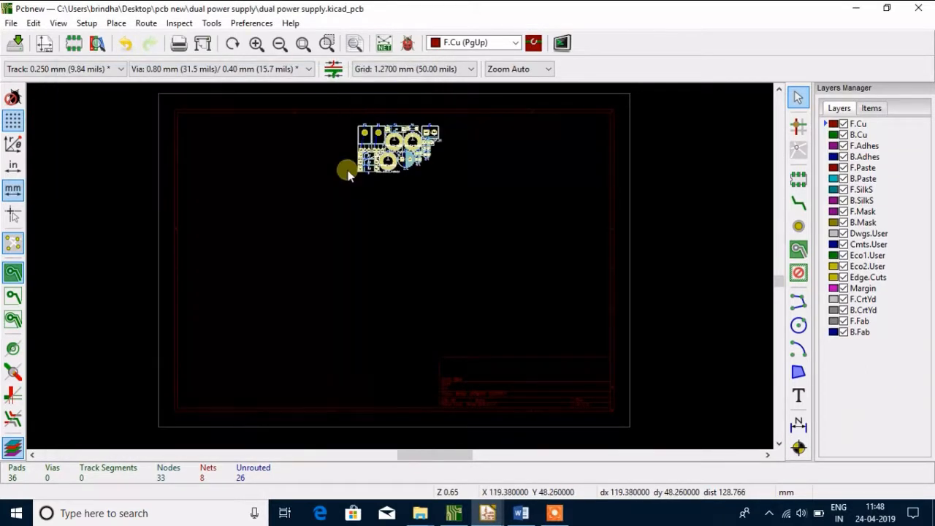
Move the transformer terminal block T1 out of the footprint cluster to the sheet's left side and rotate it to 270 degrees
double_click(368, 163)
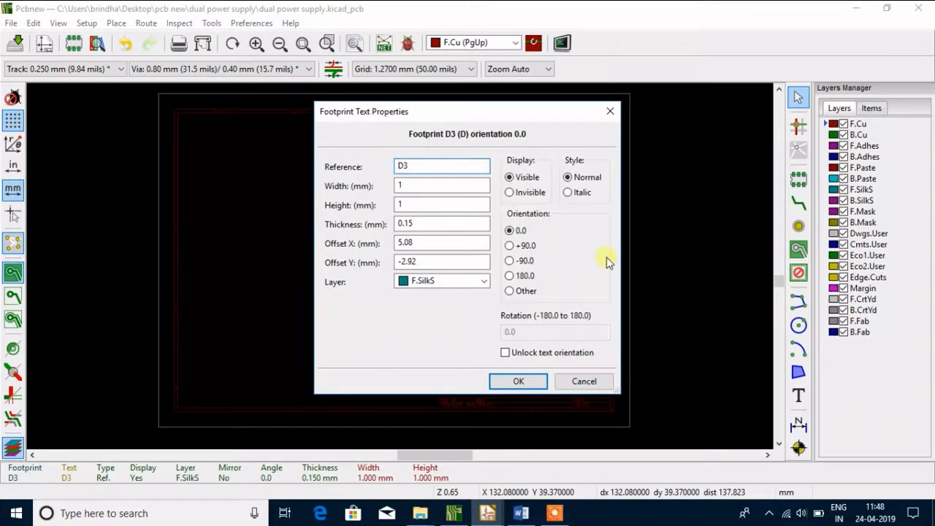
left_click(588, 380)
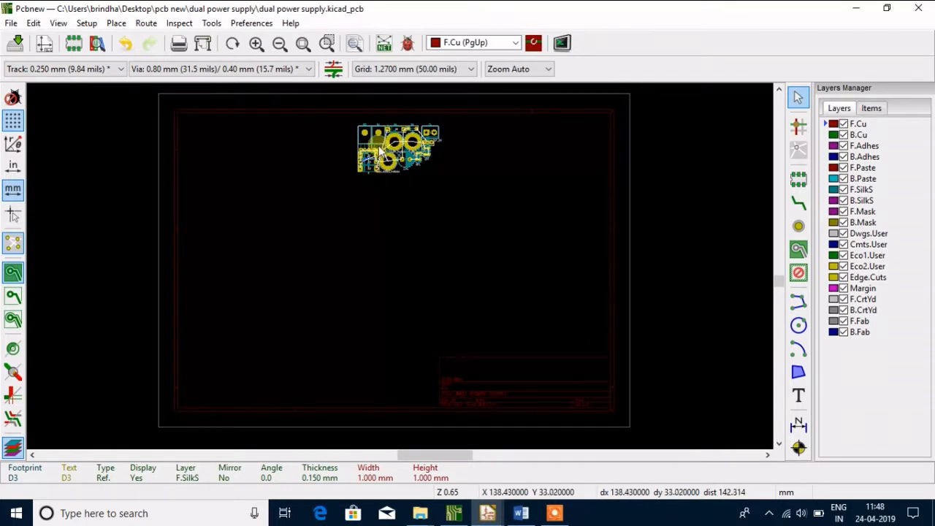
scroll(365, 131, "up", 1)
scroll(379, 290, "down", 1)
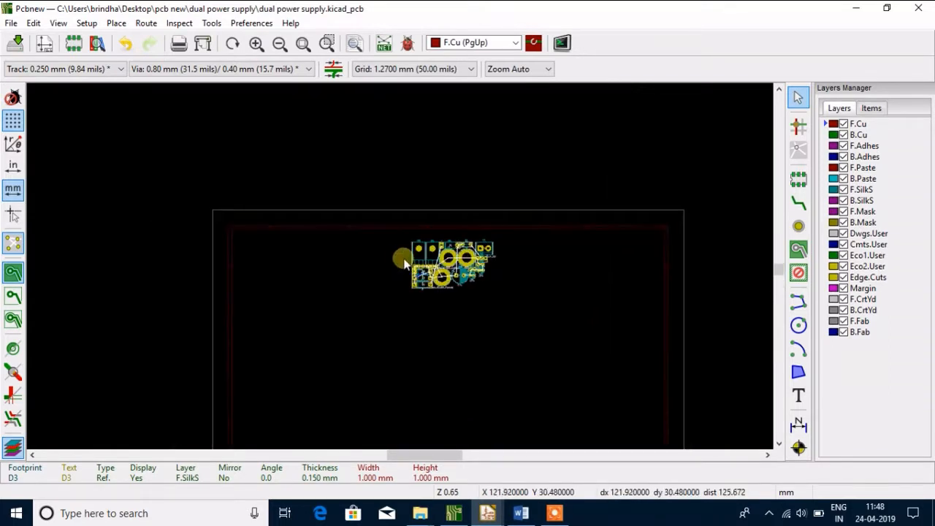
scroll(402, 267, "down", 1)
scroll(402, 269, "up", 4)
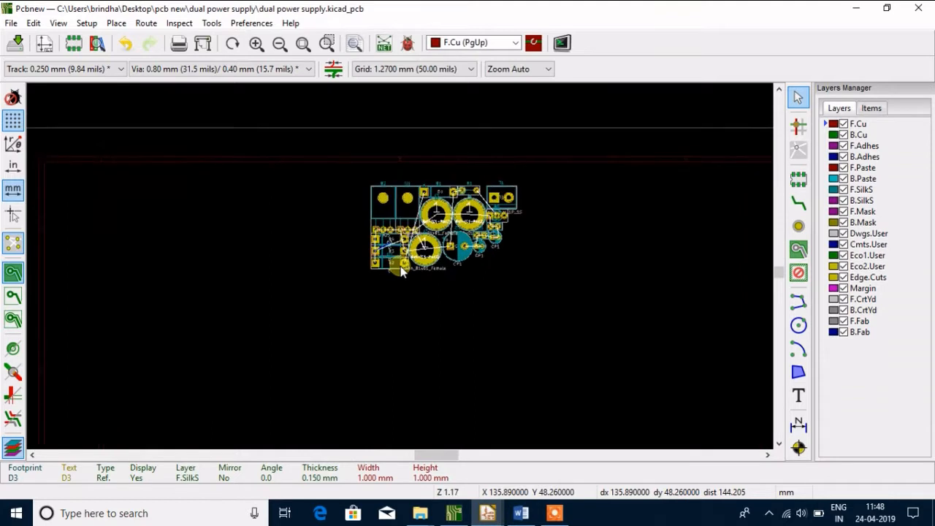
scroll(401, 272, "up", 1)
left_click(541, 183)
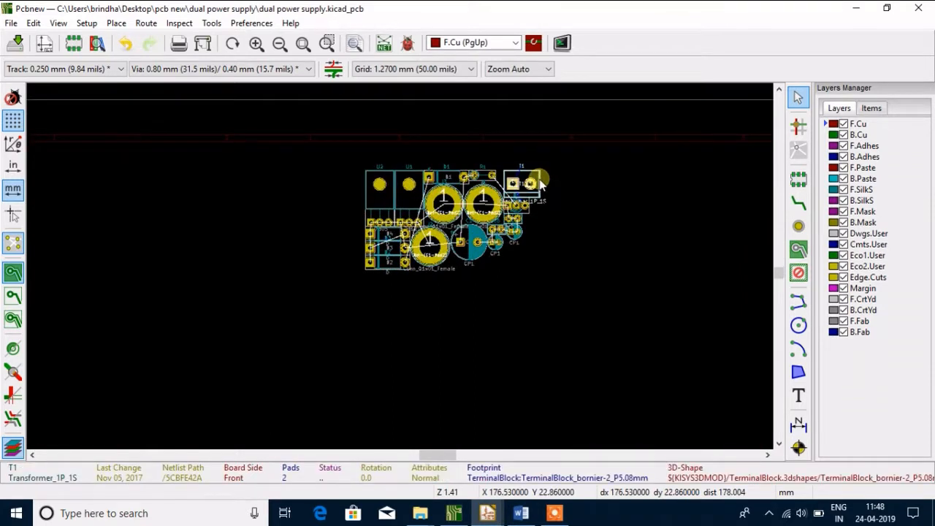
key("m")
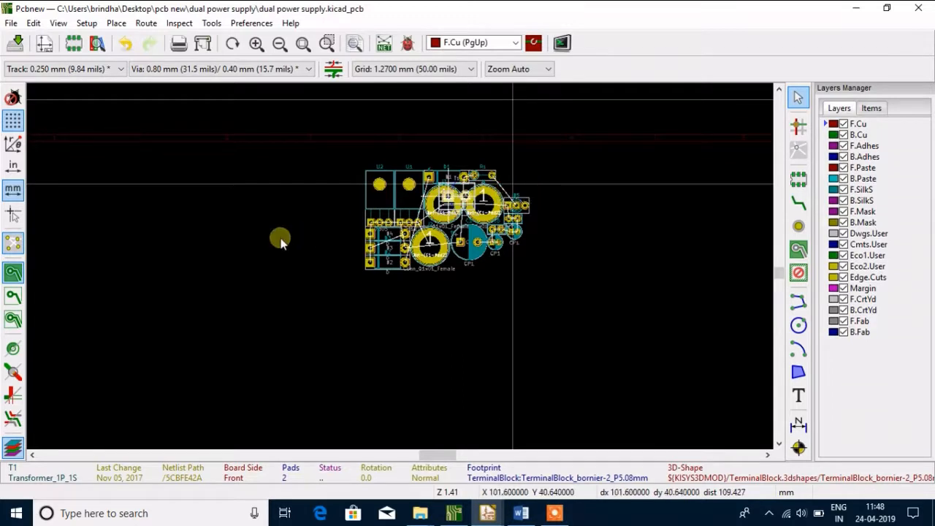
left_click(65, 263)
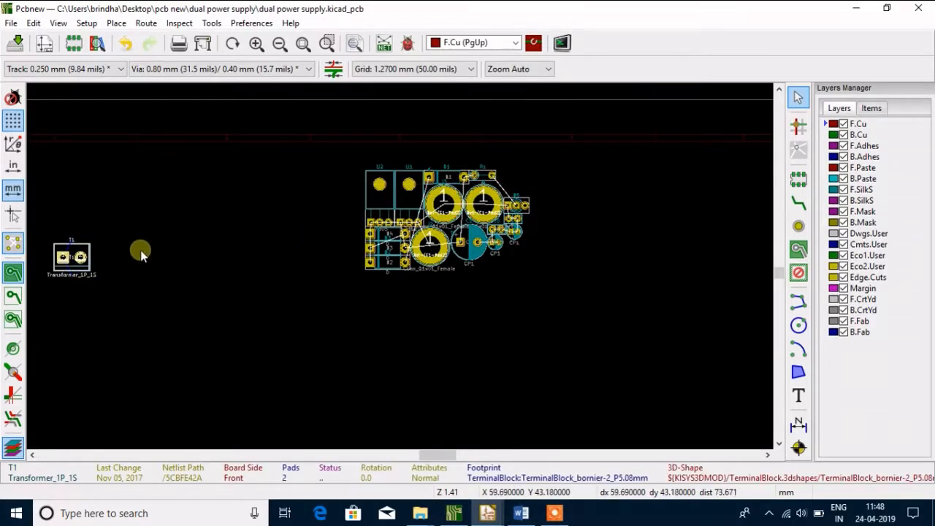
key("r")
key("r")
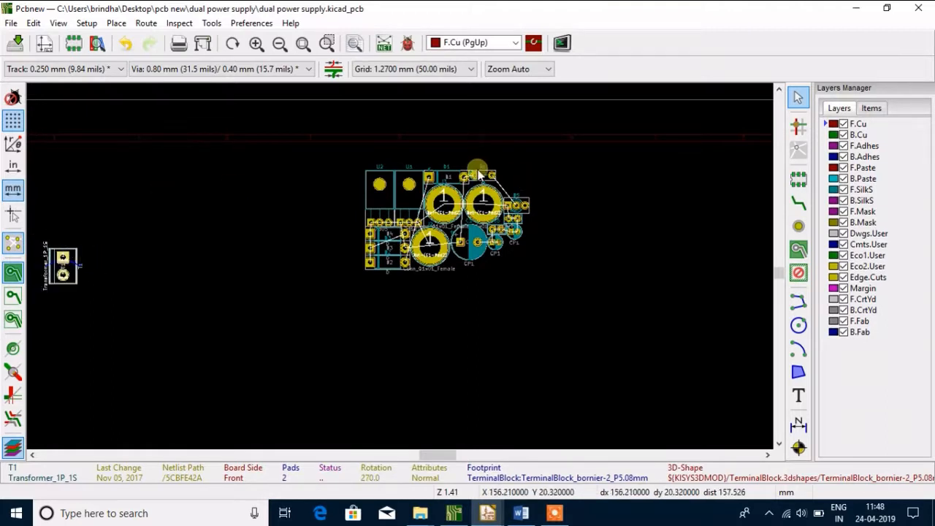
Move diode D1 out of the footprint cluster to just right of terminal block T1, at about X 45.7, Y 40.6 mm
left_click(451, 183)
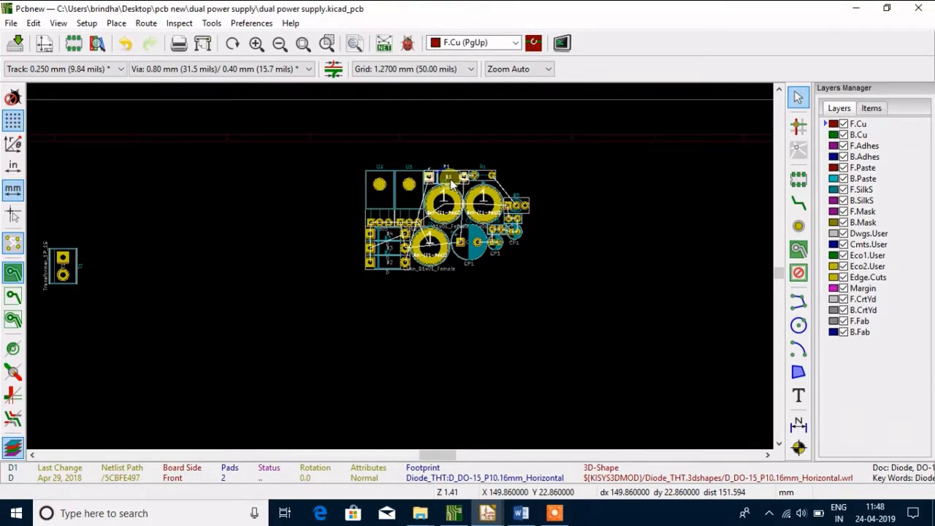
key("m")
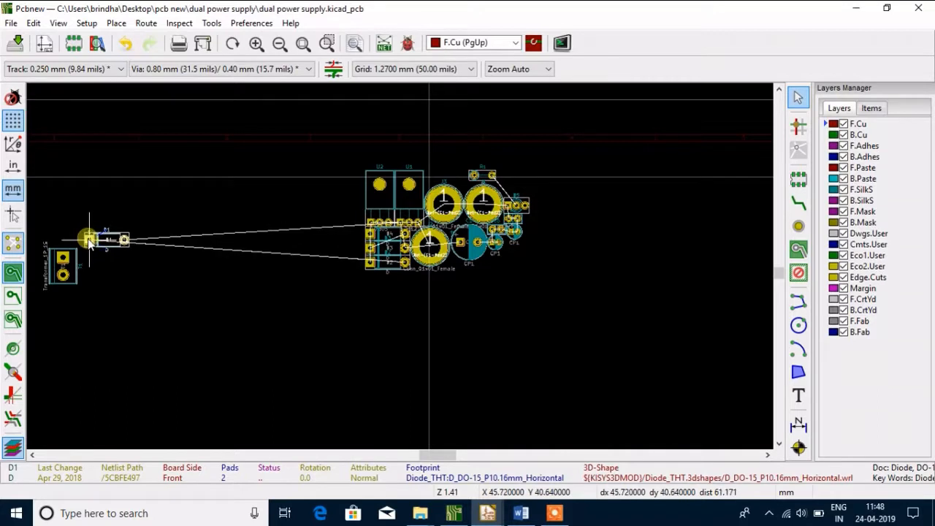
left_click(90, 240)
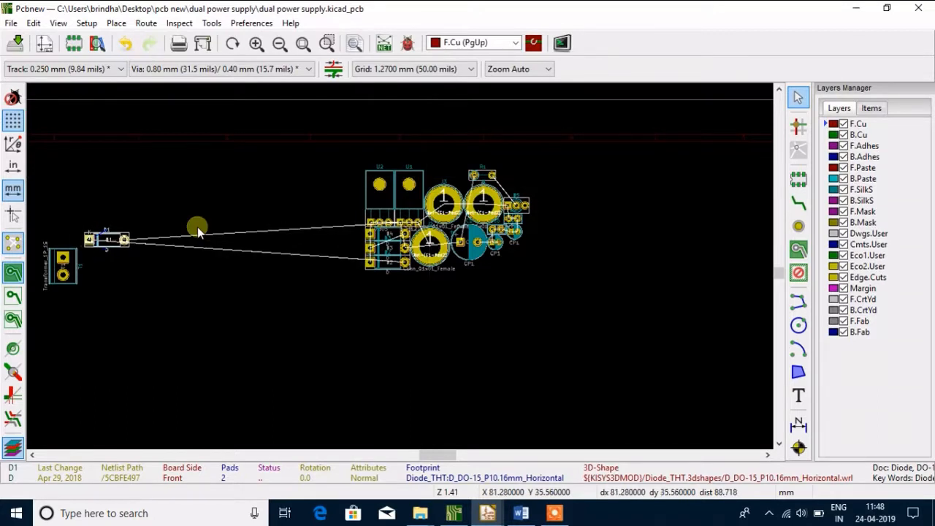
Move diode D2 out of the cluster to directly below D1, at about X 45.7, Y 45.7 mm
double_click(380, 269)
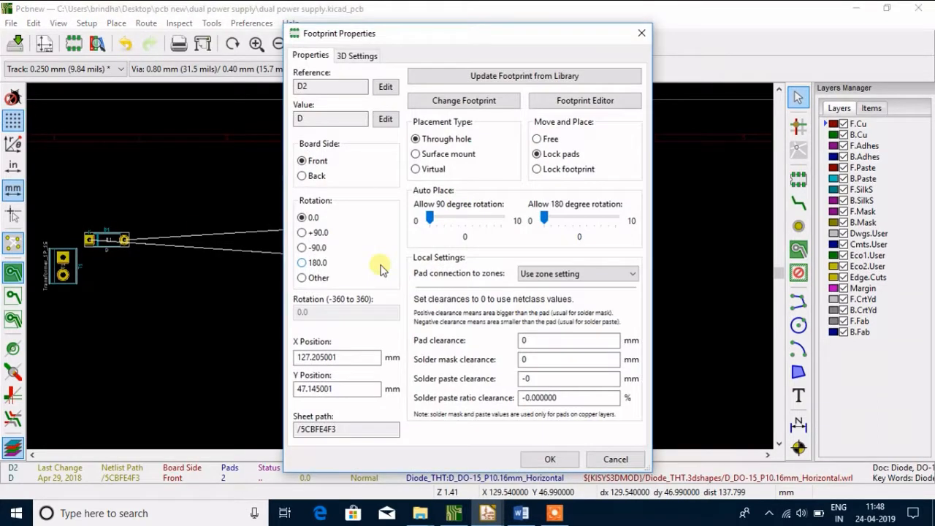
left_click(615, 459)
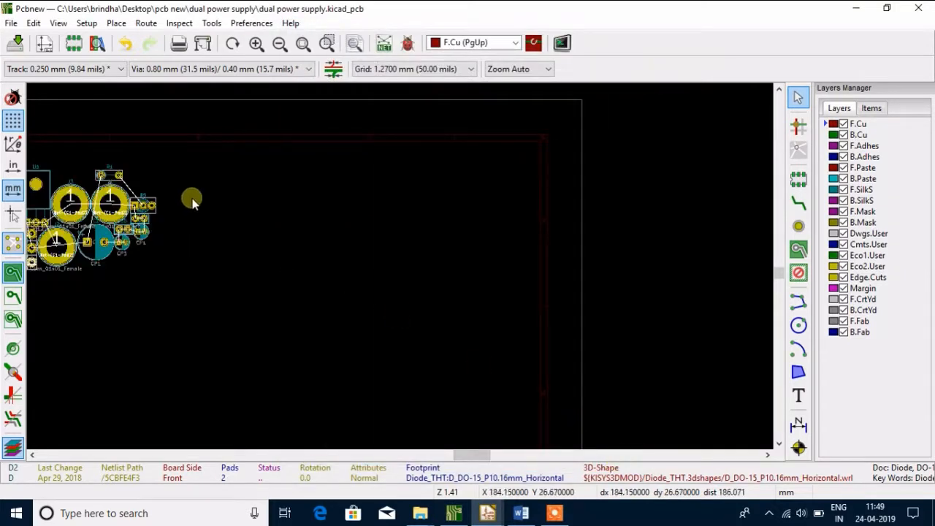
left_click(303, 43)
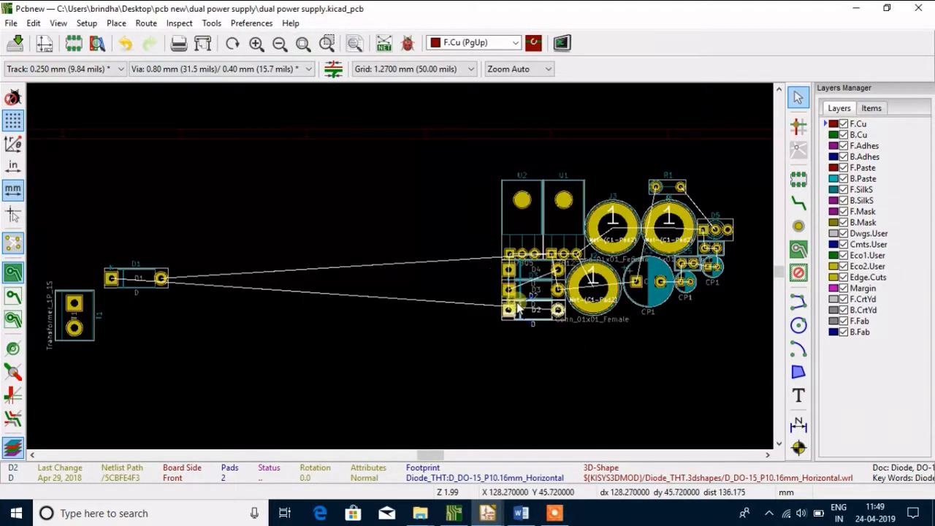
left_click_drag(509, 311, 113, 308)
left_click(112, 304)
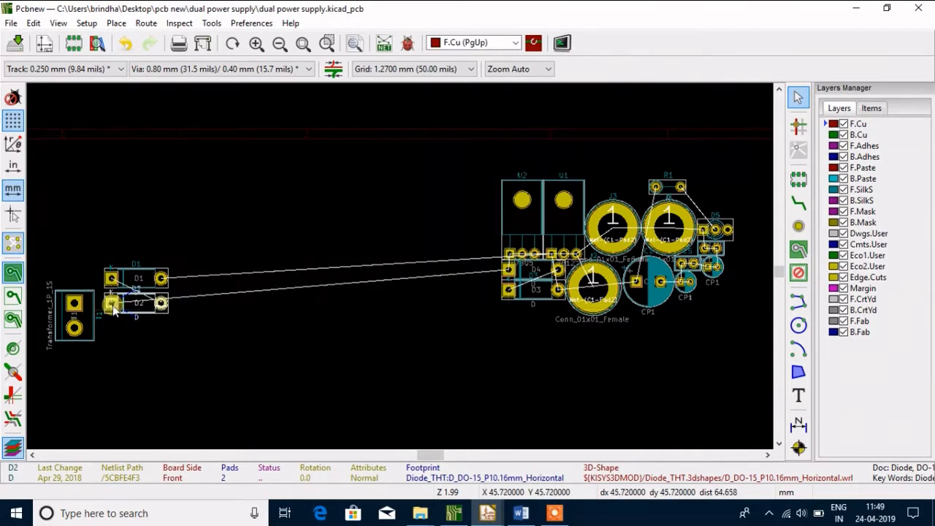
Move diode D3 out of the cluster to directly below D2, at about X 45.7, Y 50.8 mm
left_click(536, 298)
double_click(536, 302)
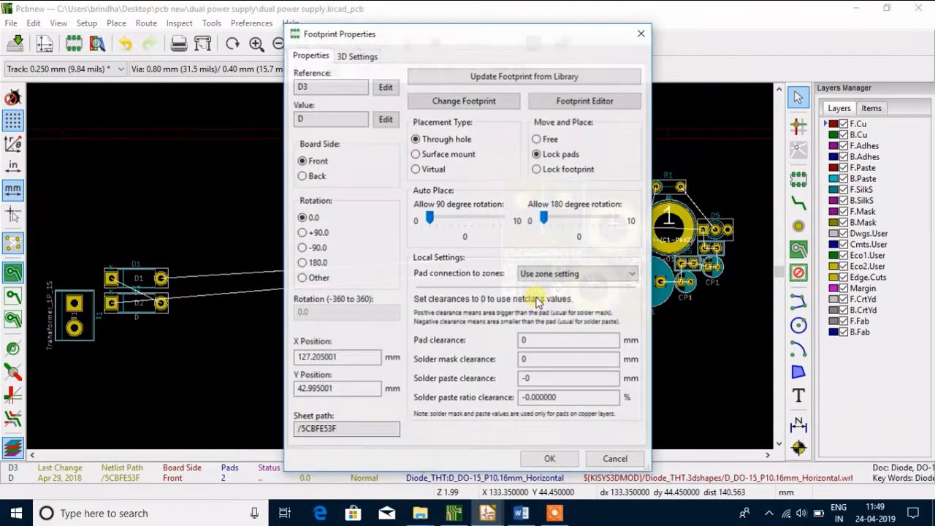
left_click(615, 460)
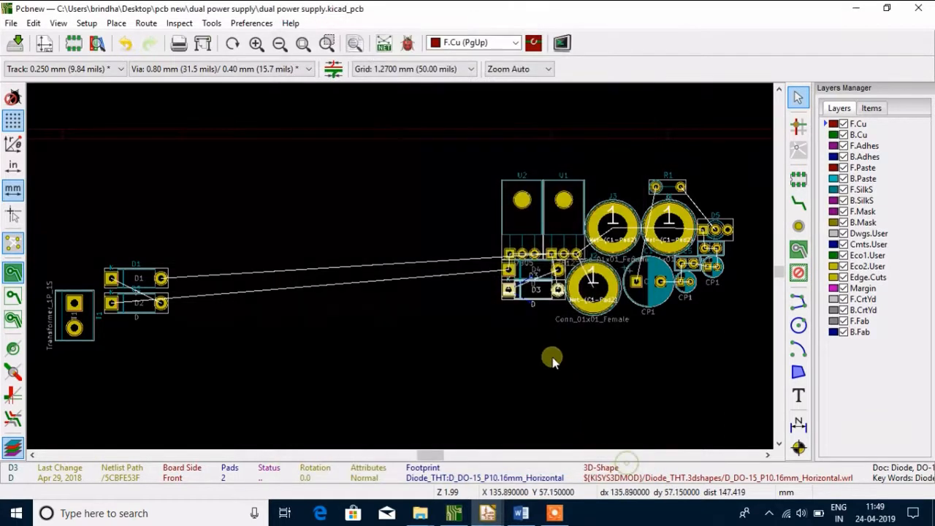
key("m")
left_click_drag(509, 290, 111, 363)
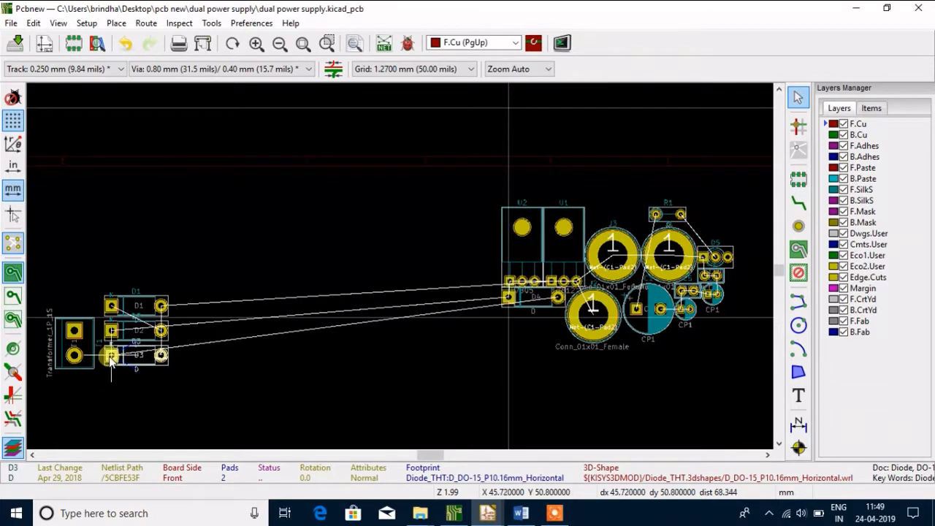
double_click(111, 362)
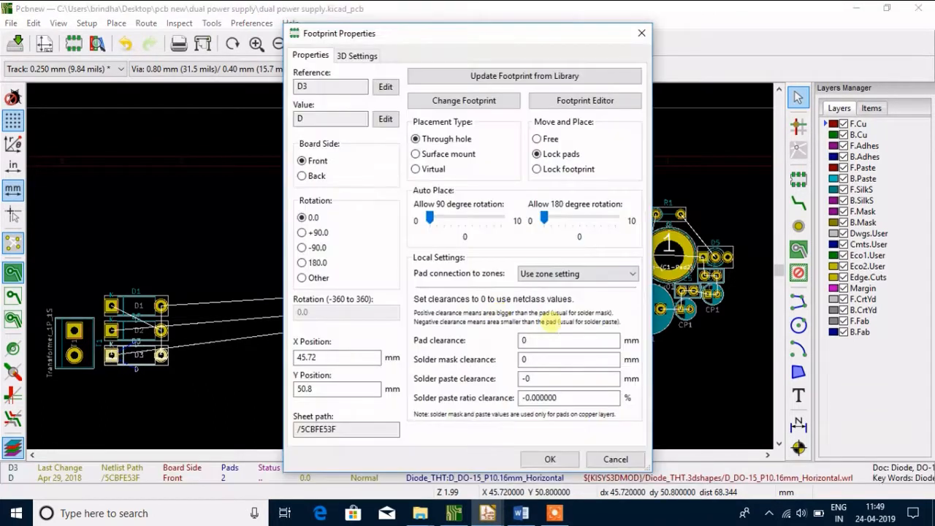
left_click(607, 458)
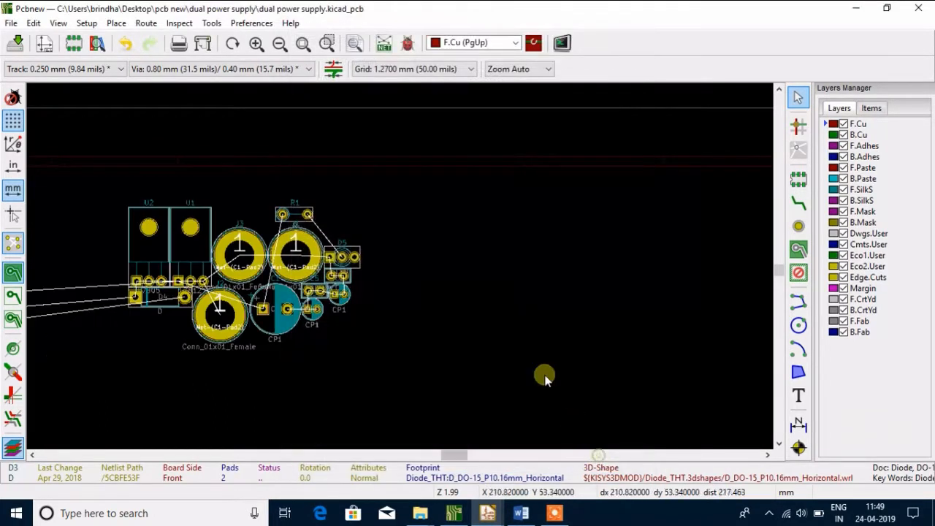
Move diode D4 out of the cluster to directly below D3, at about X 45.7, Y 55.9 mm
left_click(303, 43)
left_click(505, 270)
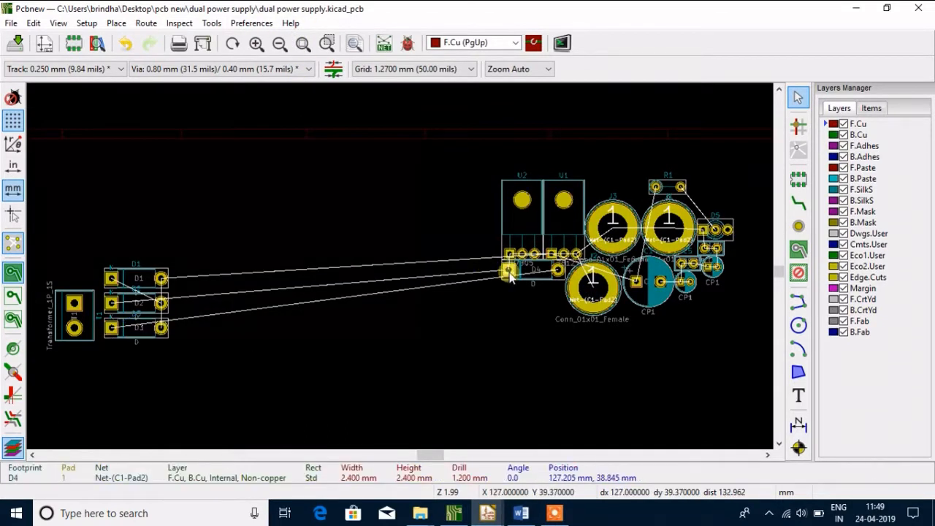
double_click(529, 282)
left_click(529, 276)
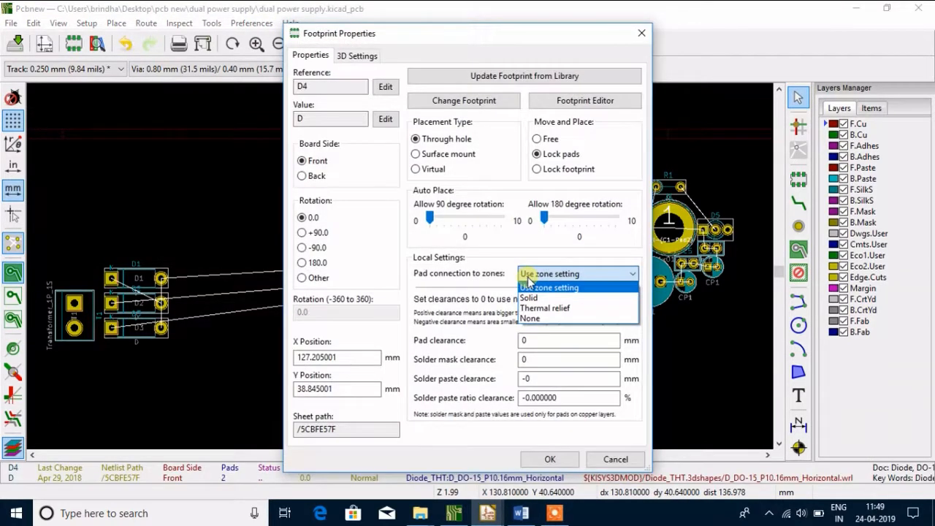
left_click(615, 459)
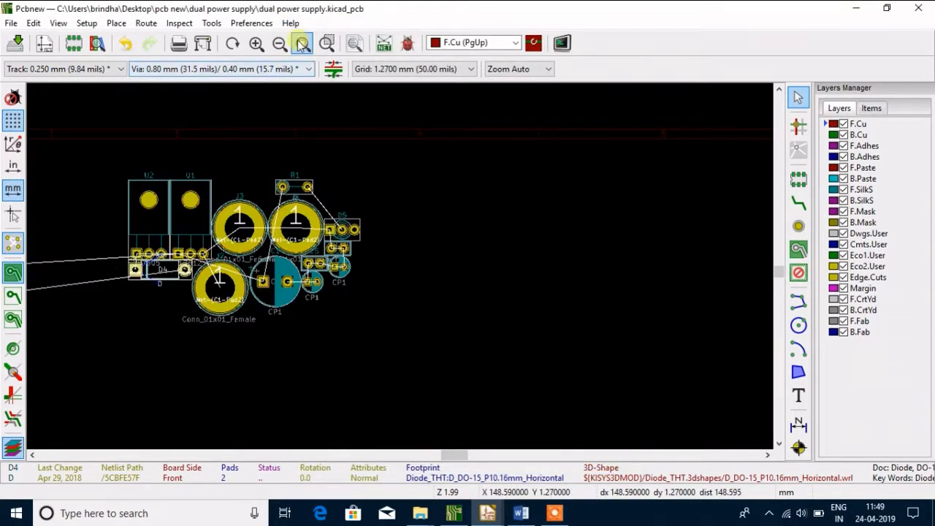
left_click(303, 44)
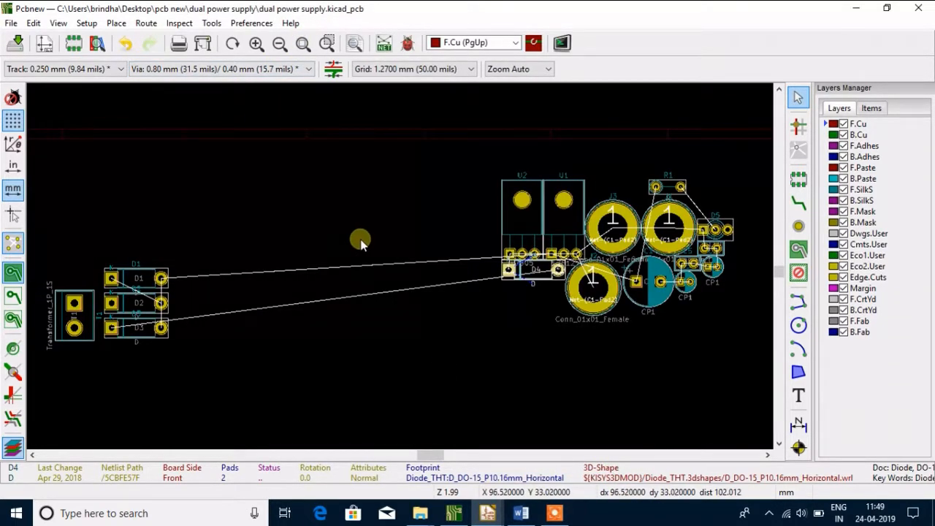
key("m")
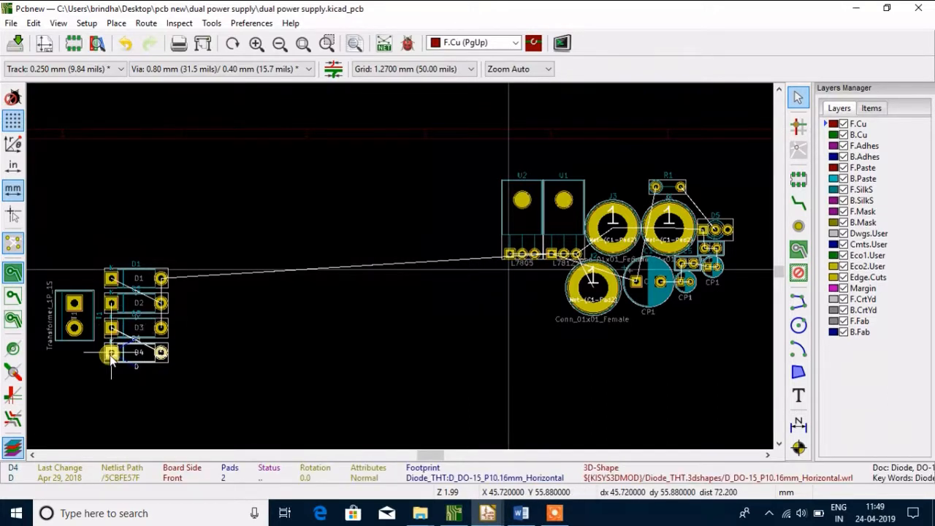
left_click(111, 356)
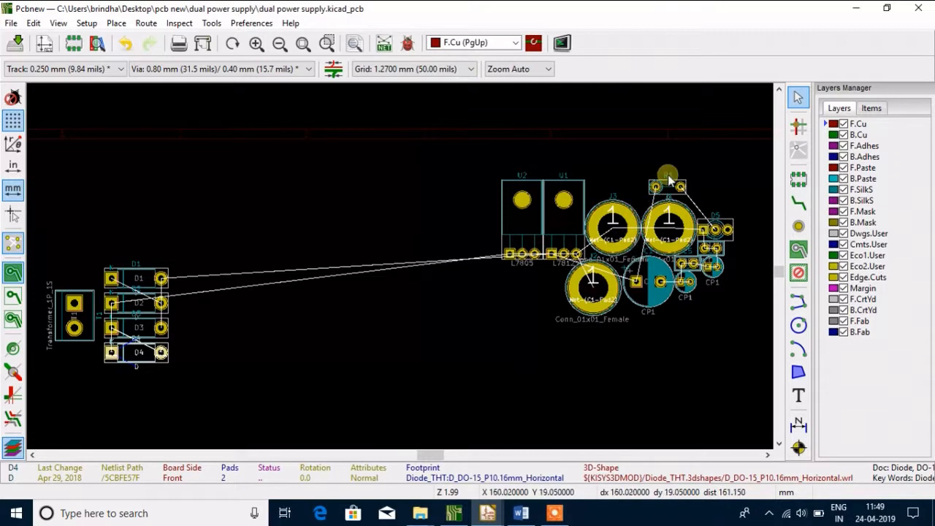
Move capacitor C1 out of the cluster to the right of D1, at about X 62.2, Y 41.3 mm
double_click(666, 302)
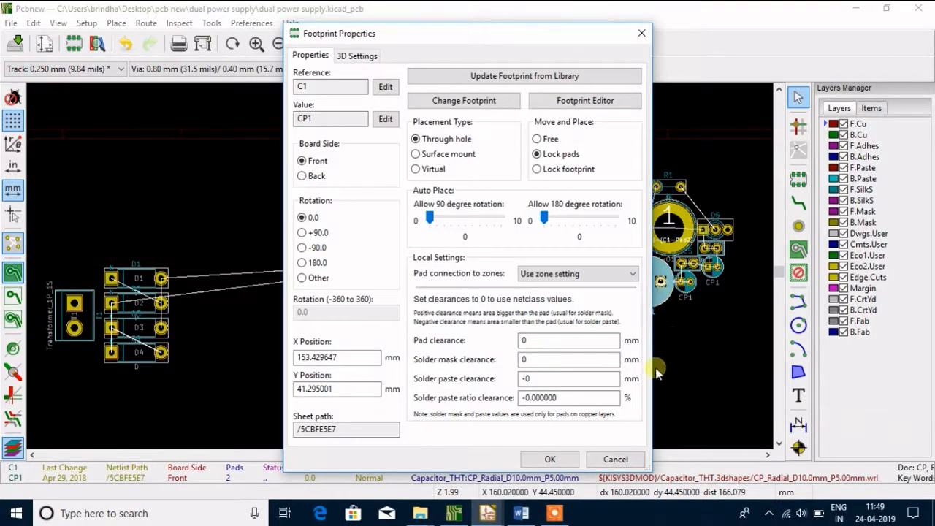
left_click(620, 459)
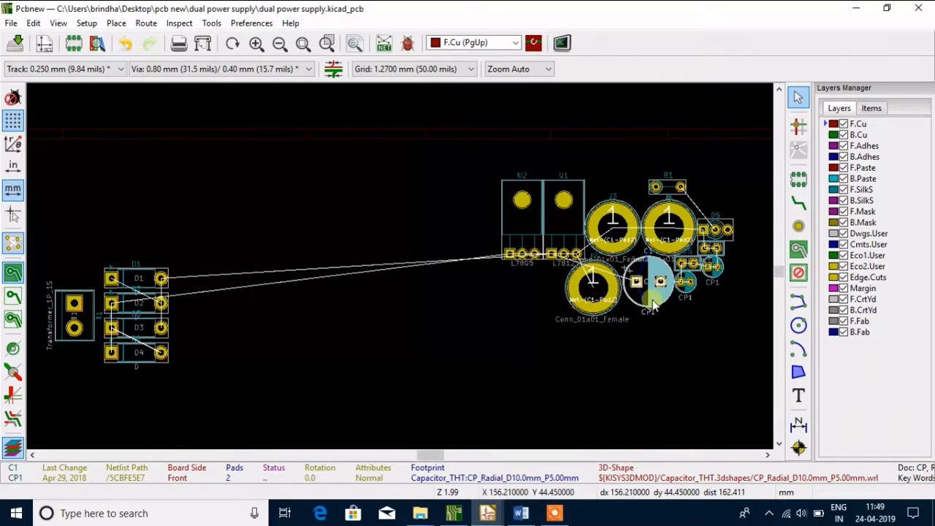
key("m")
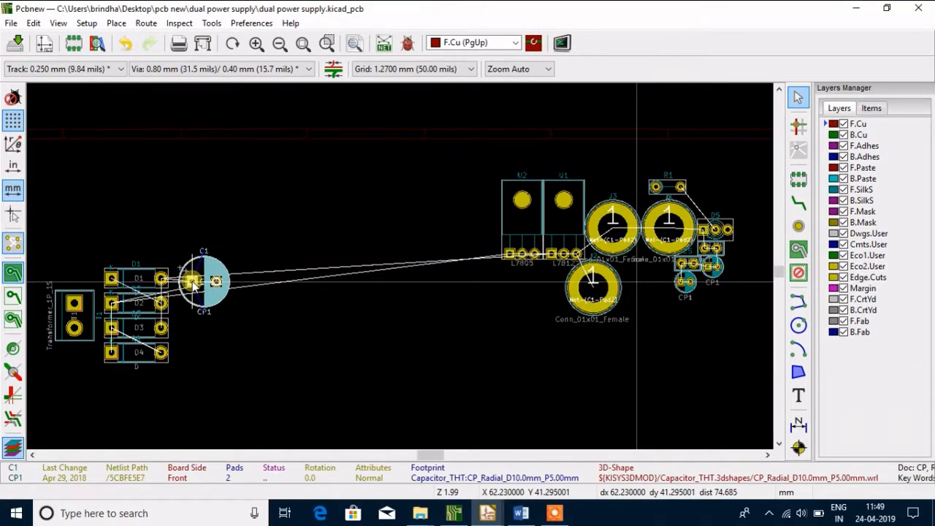
left_click(194, 285)
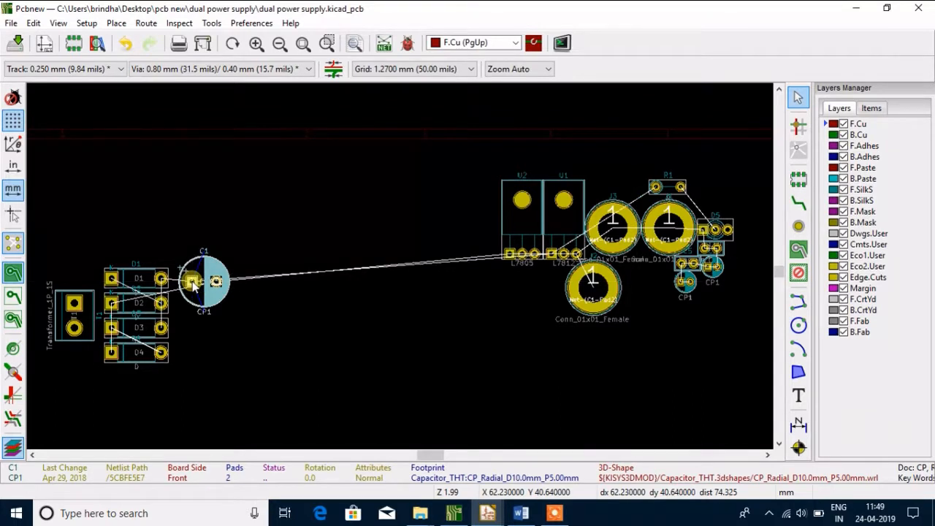
Rotate capacitor C1 to 270 degrees and shift it slightly up and away from the diode column
key("r")
key("r")
key("r")
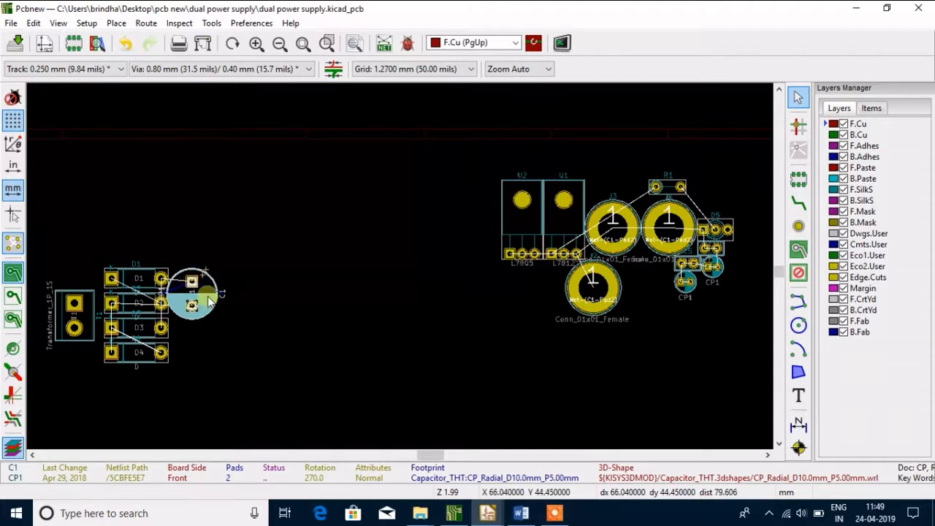
key("m")
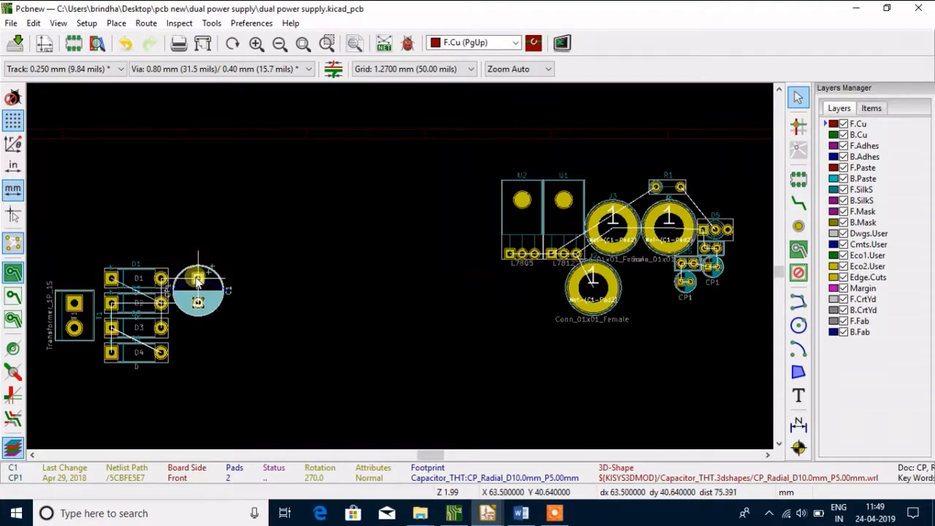
left_click(204, 276)
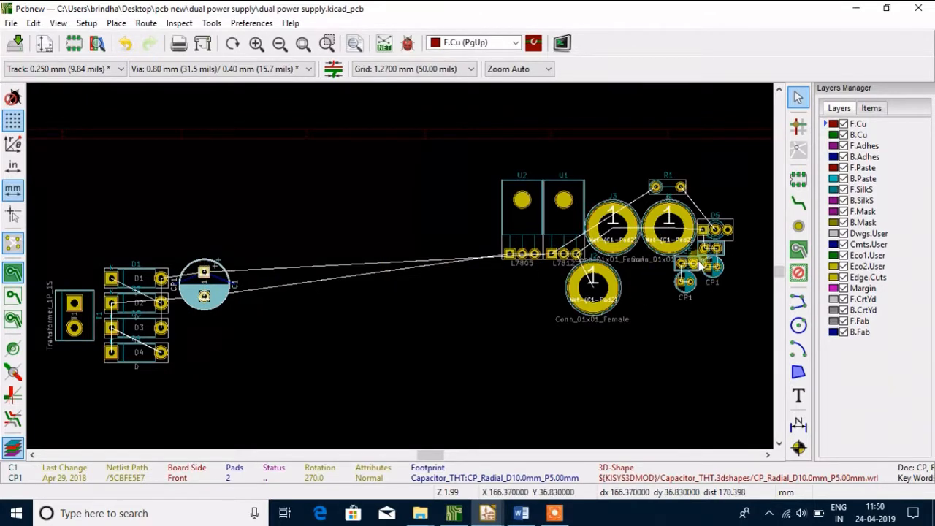
Move LED D5 out of the cluster to below capacitor C1, beside D3, at about X 60.4, Y 52.4 mm
left_click(728, 234)
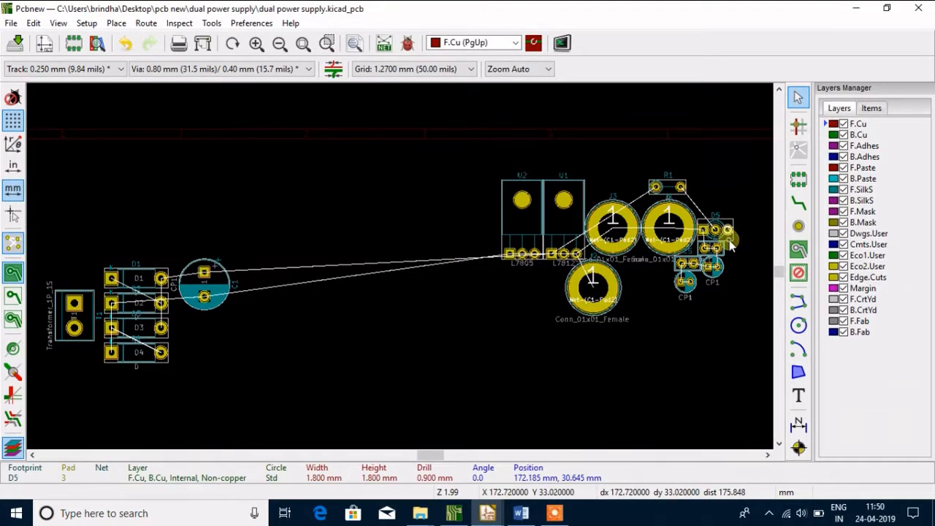
left_click(727, 243)
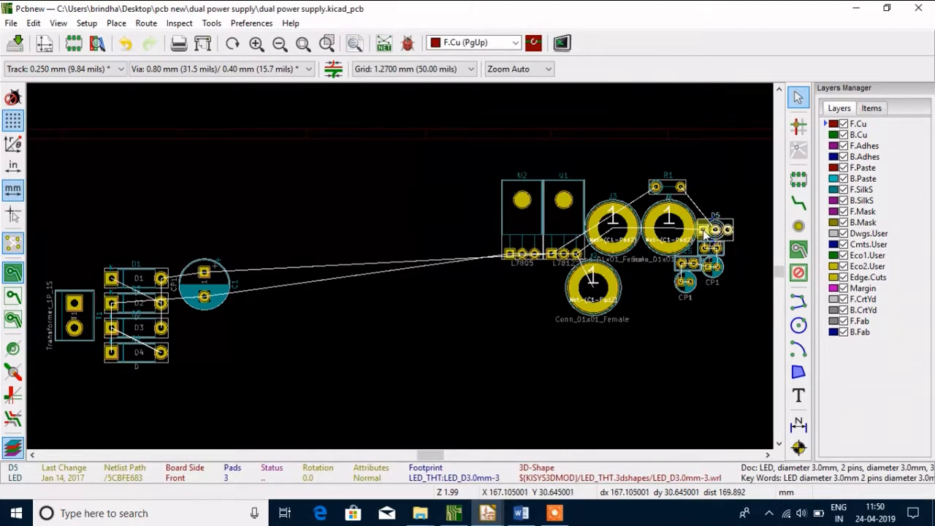
key("m")
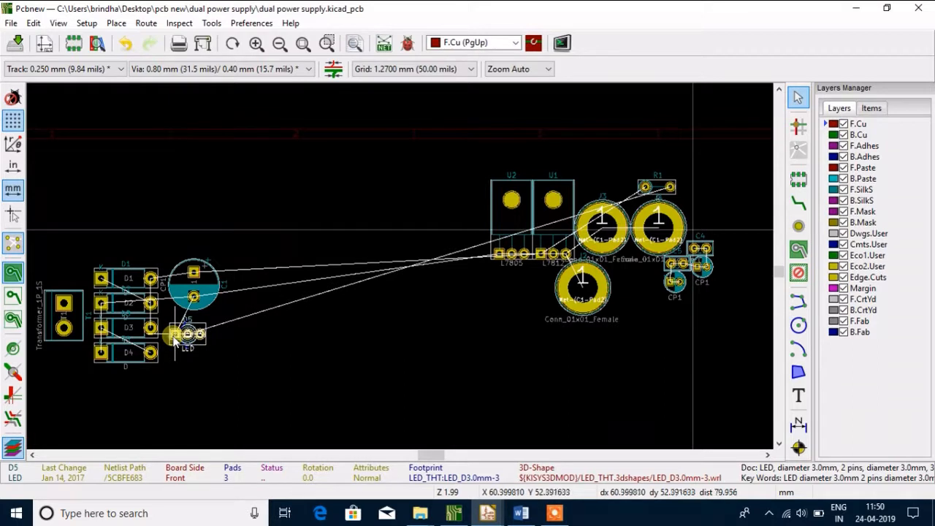
left_click(173, 338)
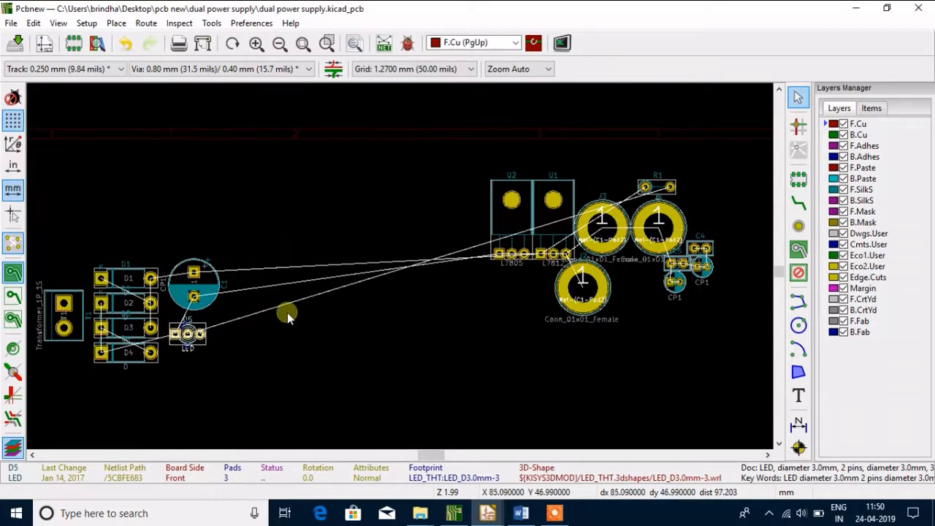
Move resistor R1 to the right of LED D5, rotate it to 90 degrees and place it at about X 71.1, Y 53.3 mm
double_click(671, 194)
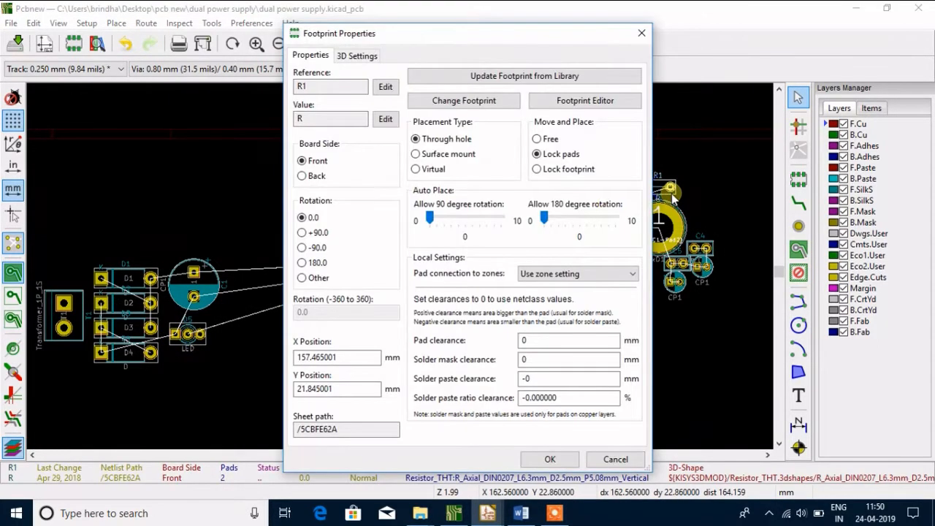
left_click(616, 459)
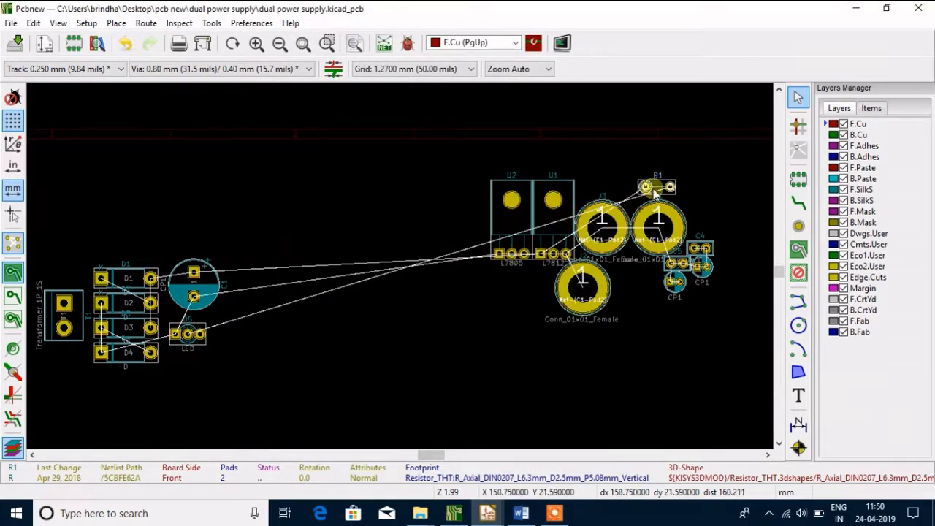
key("m")
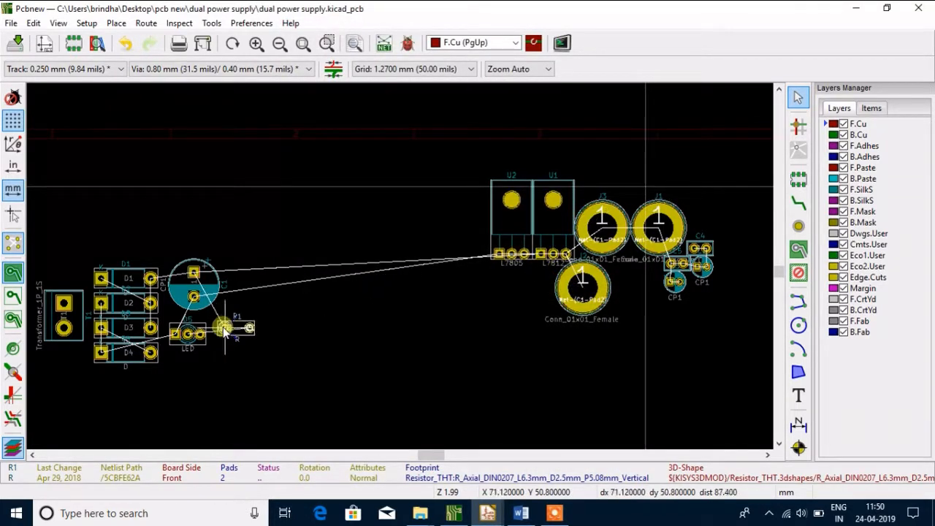
left_click(223, 330)
key("r")
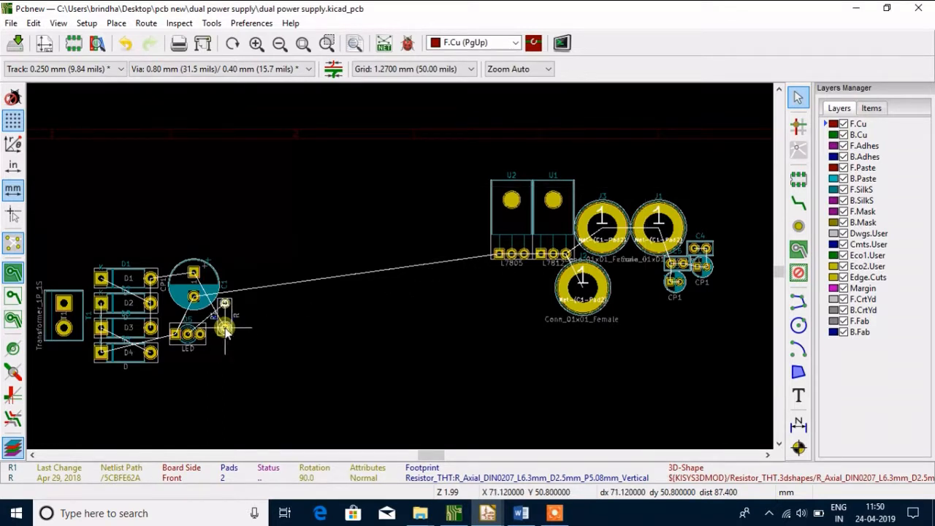
left_click_drag(227, 333, 225, 344)
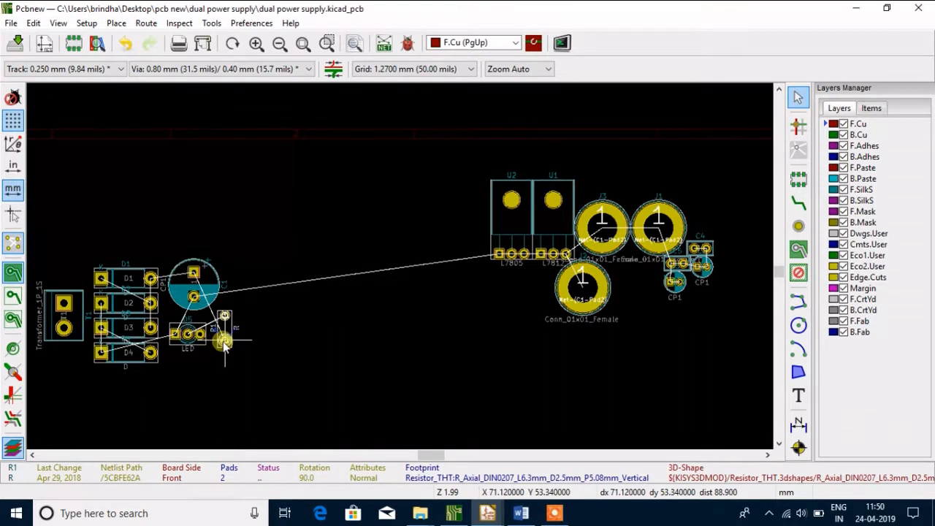
left_click(224, 342)
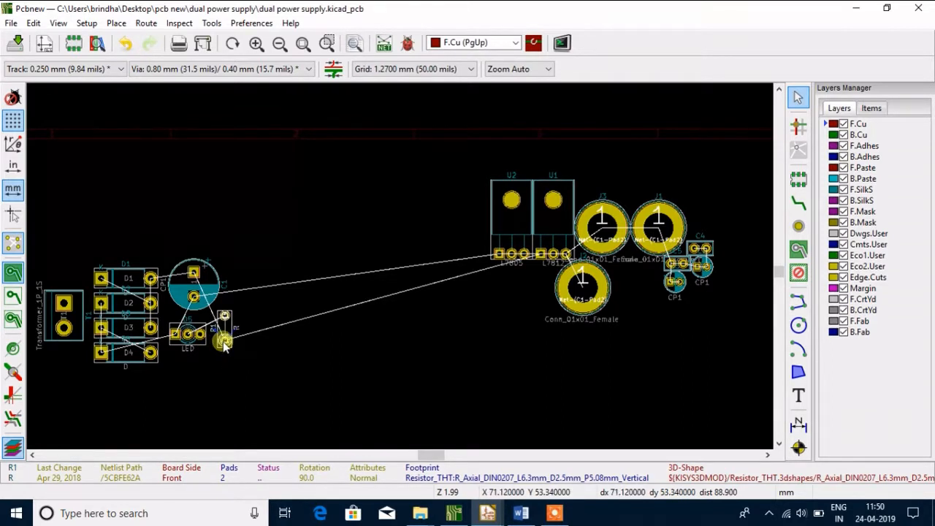
Move regulator U2 (L7805) out of the cluster to the right of resistor R1, aligning its pads with R1's lower pad
left_click(490, 232)
left_click(494, 235)
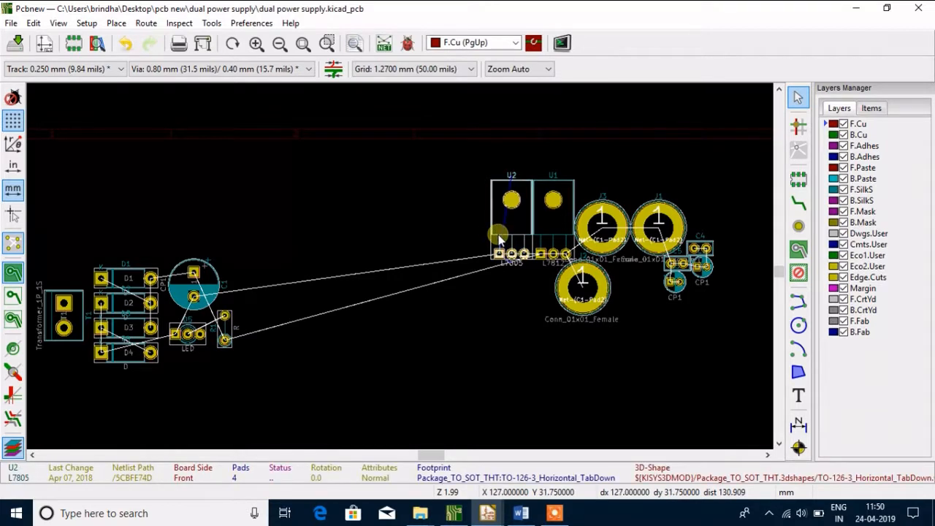
left_click_drag(499, 239, 249, 349)
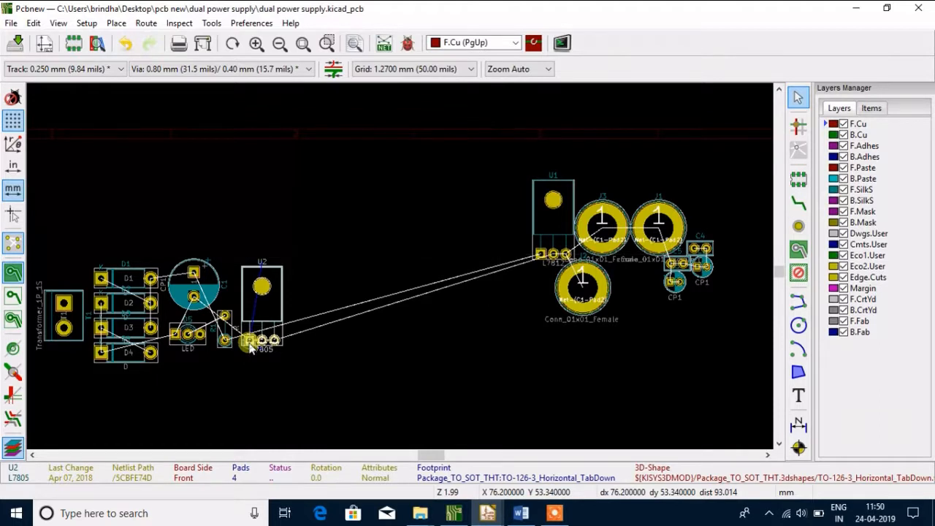
Move regulator U1 (L7812) to the right of U2, placing it at about X 86.4, Y 53.3 mm
left_click(533, 233)
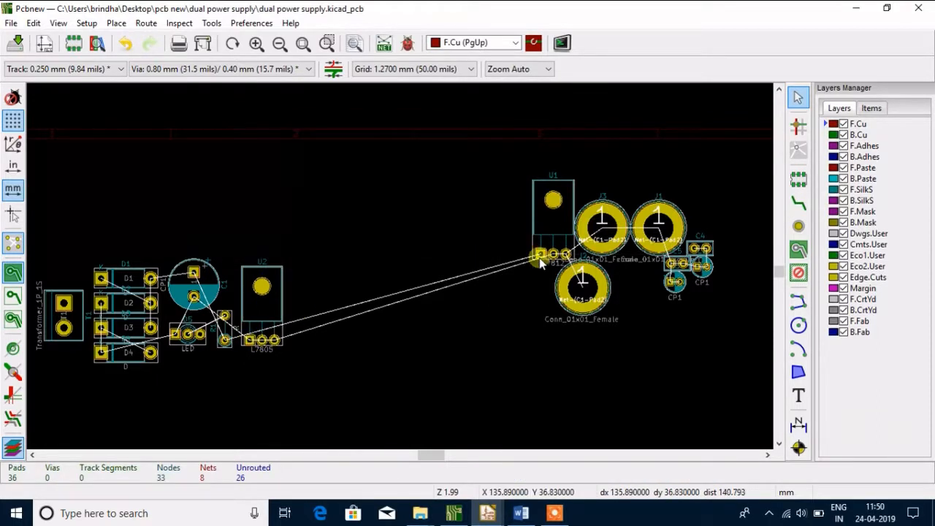
double_click(539, 258)
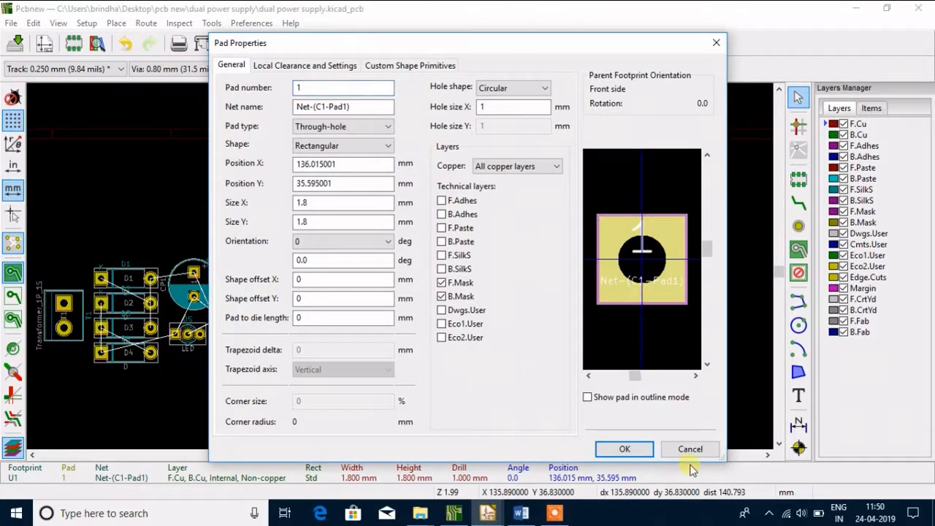
left_click(688, 453)
double_click(552, 238)
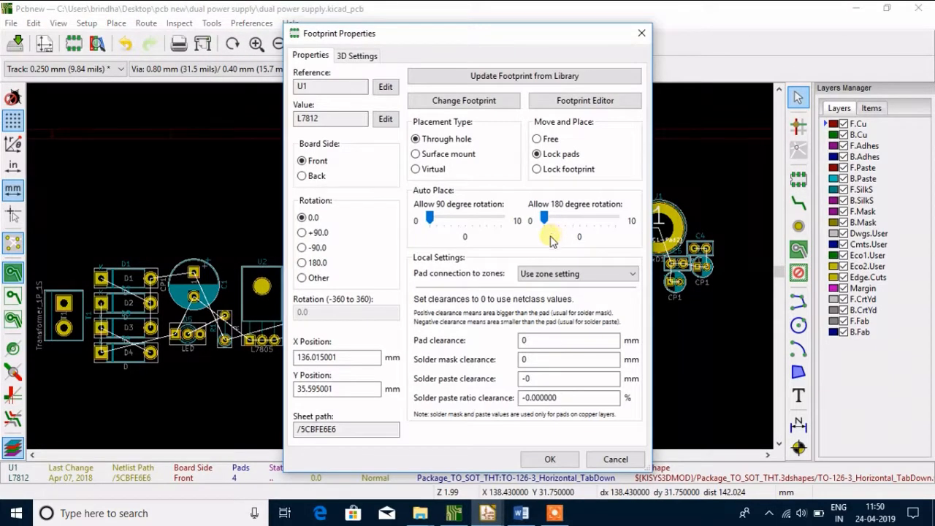
left_click(615, 458)
key("m")
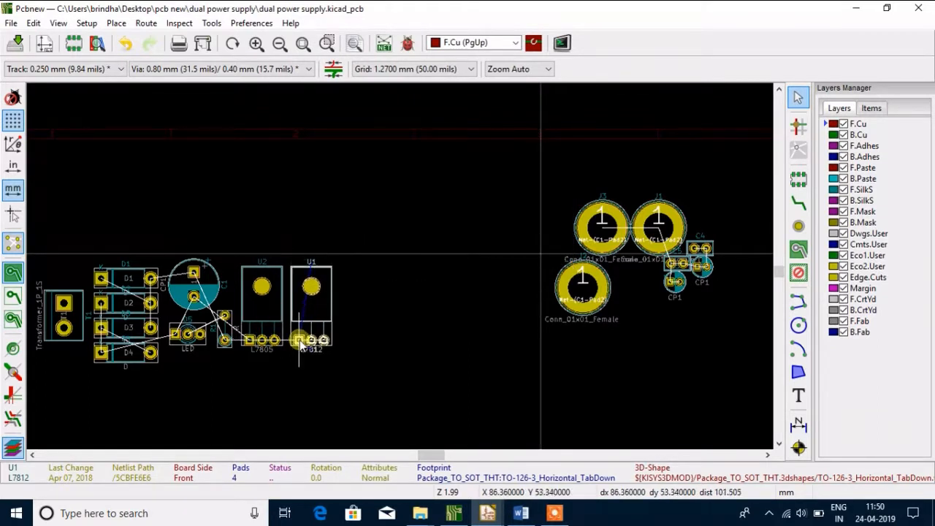
left_click(301, 345)
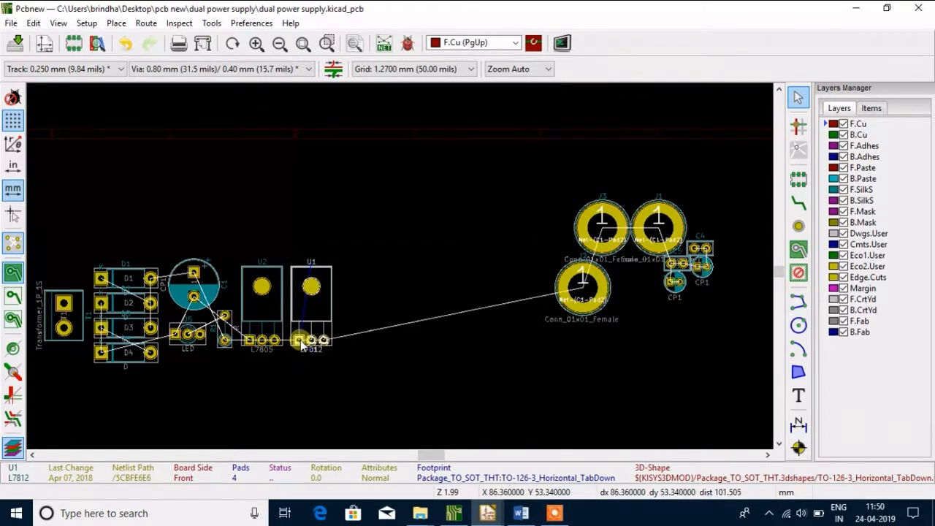
Move capacitor C3 to the right of regulator U1 at about X 97.8, Y 39.4 mm and rotate it to 270 degrees
left_click(684, 289)
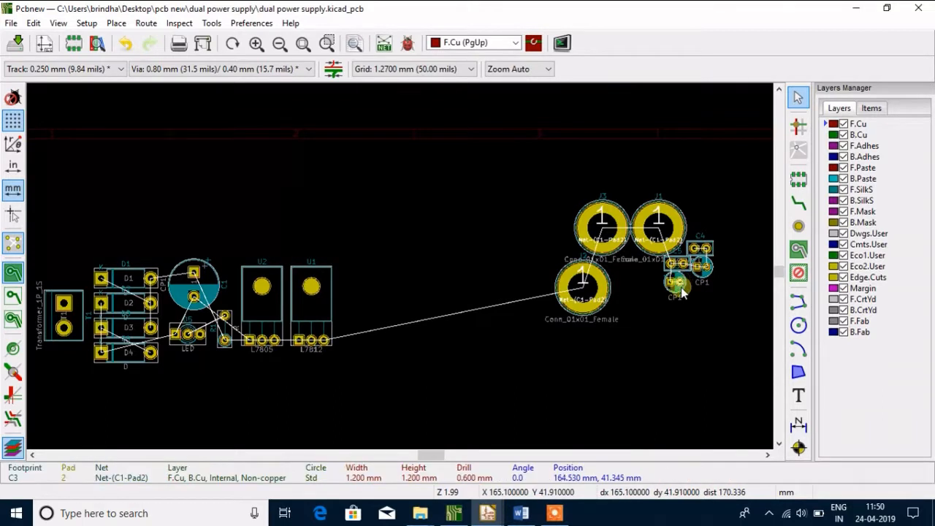
left_click(681, 292)
key("m")
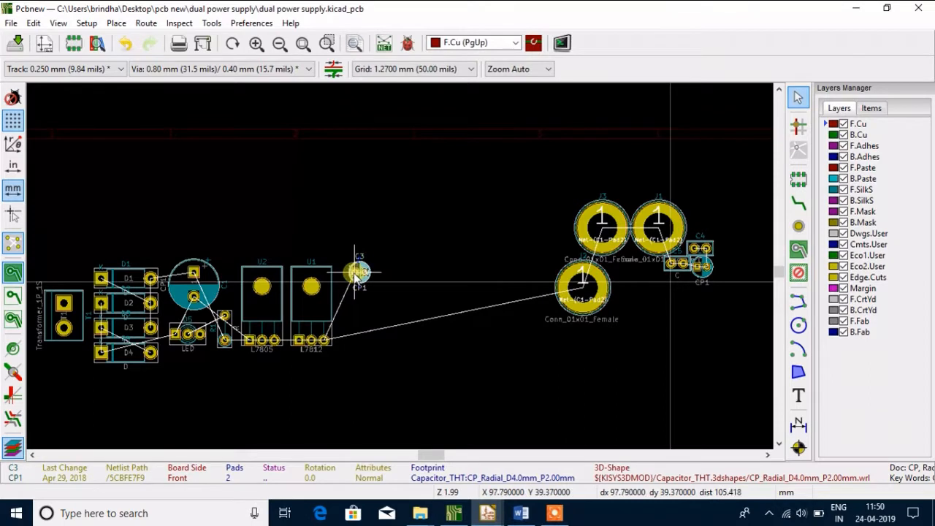
left_click(356, 276)
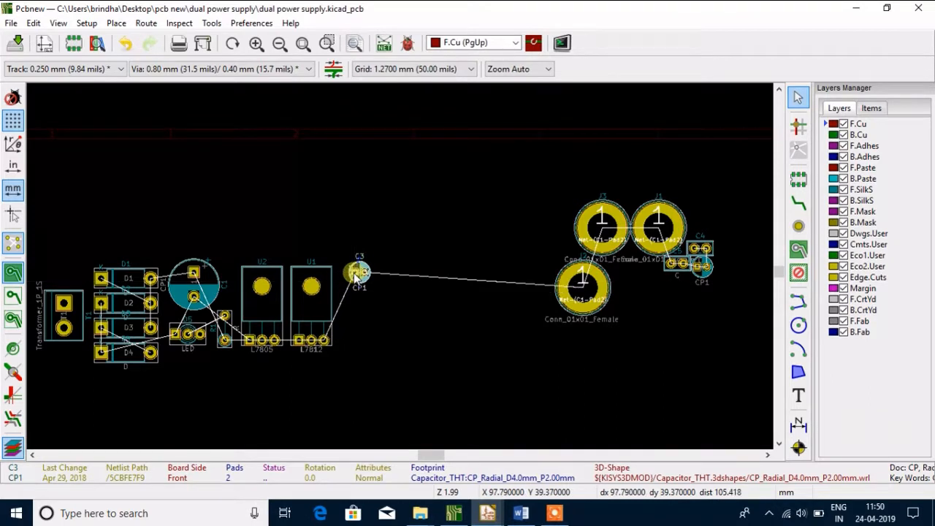
key("r")
key("r")
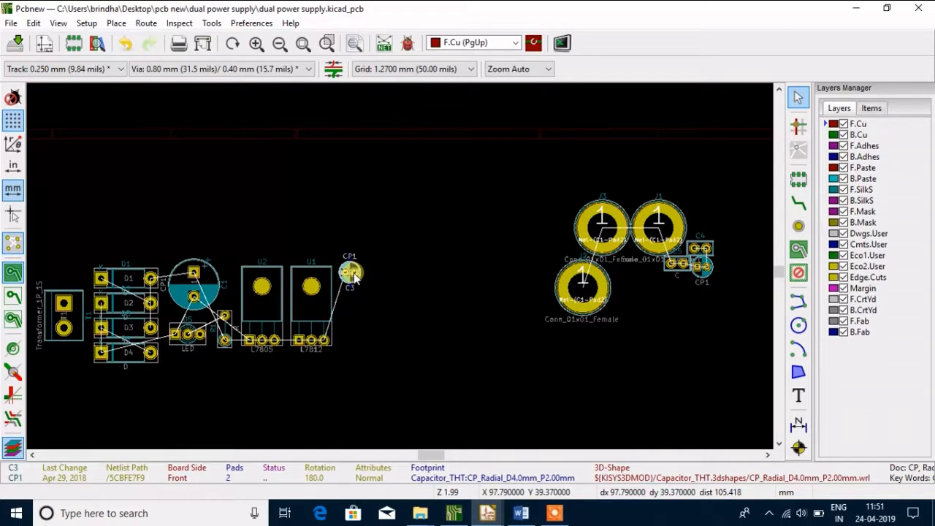
key("r")
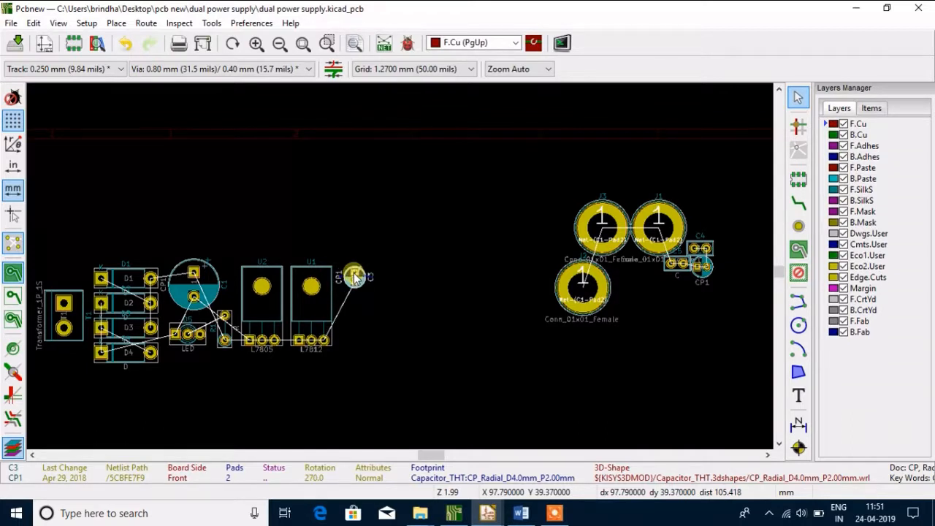
scroll(356, 276, "up", 2)
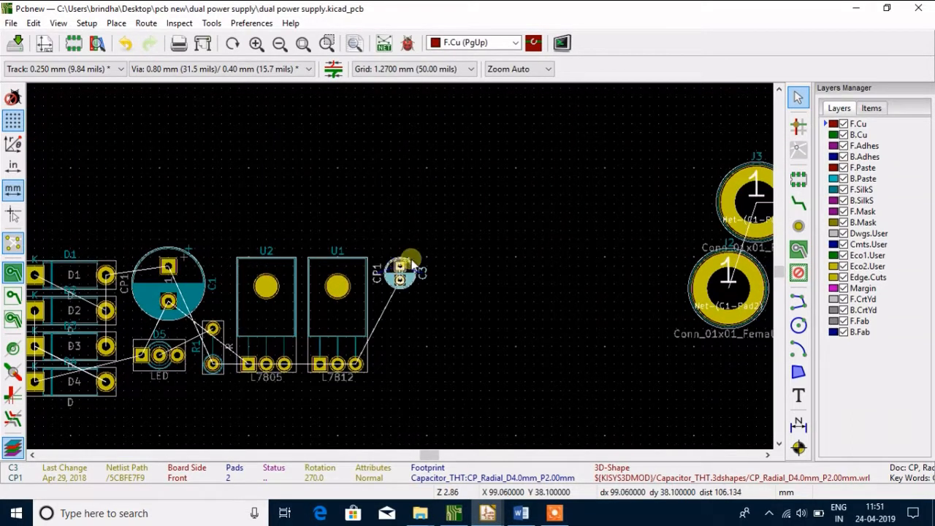
Move capacitor C2 directly below C3, rotate it to 90 degrees and place it at about X 97.8, Y 47.0 mm
scroll(409, 272, "down", 3)
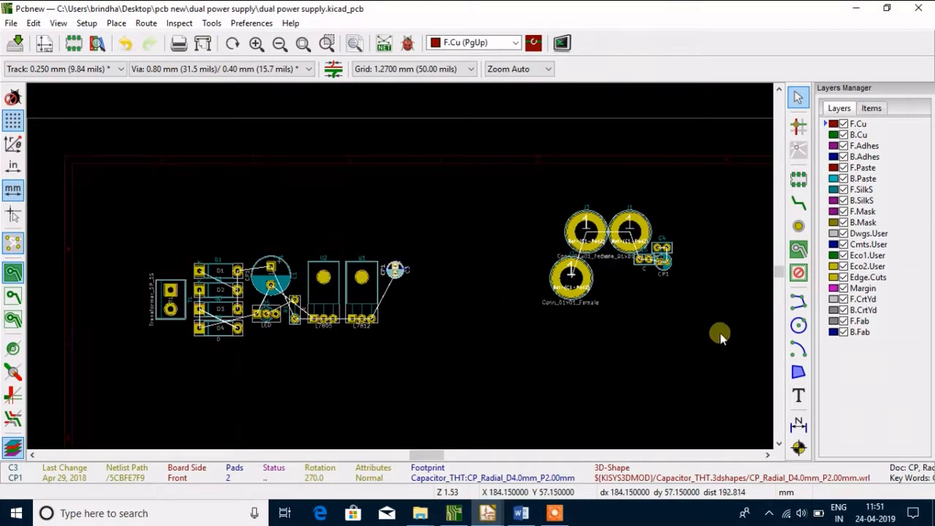
left_click(664, 272)
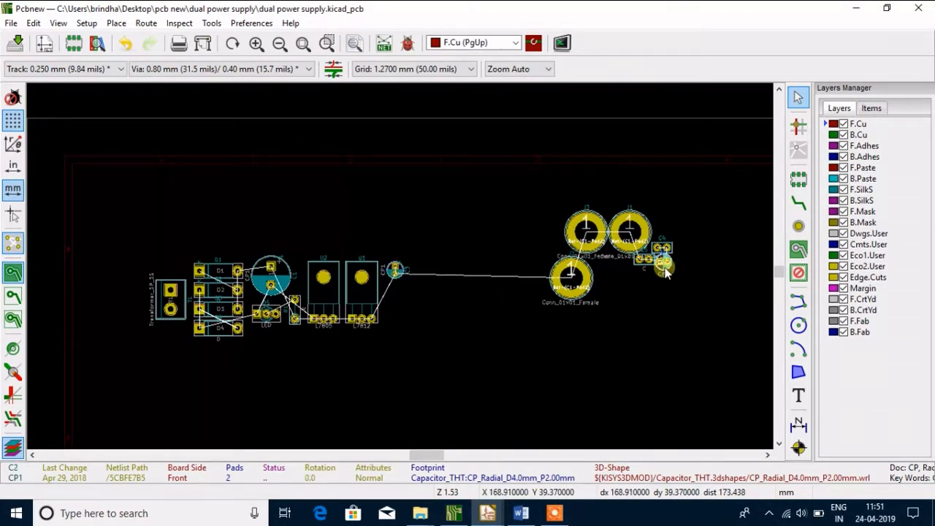
key("m")
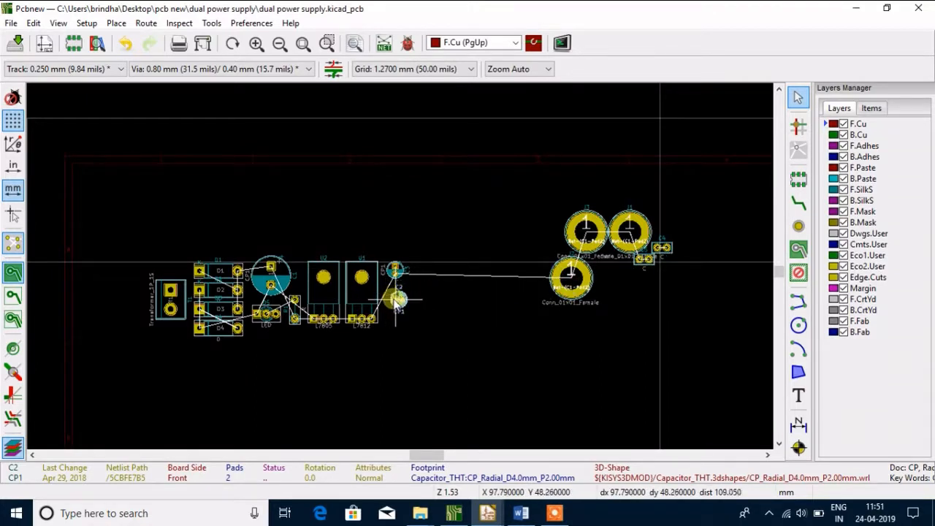
scroll(396, 299, "up", 2)
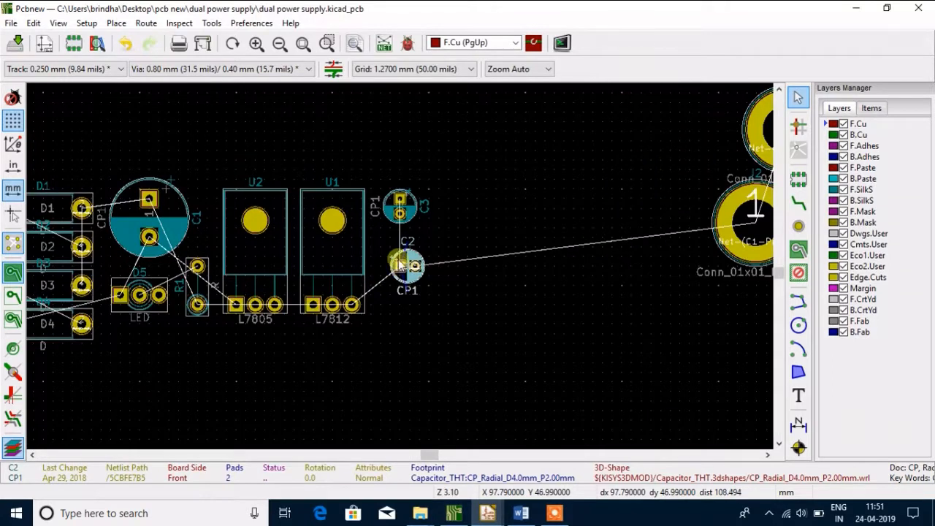
key("r")
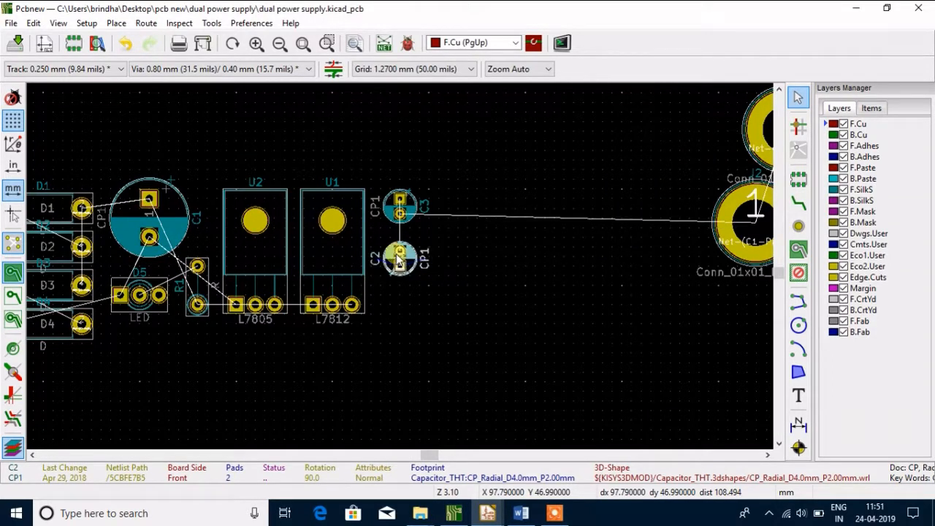
left_click(400, 259)
Move capacitor C4 to the right of C3, rotate it to 90 degrees and place it at about X 104.1, Y 41.9 mm
scroll(573, 171, "down", 1)
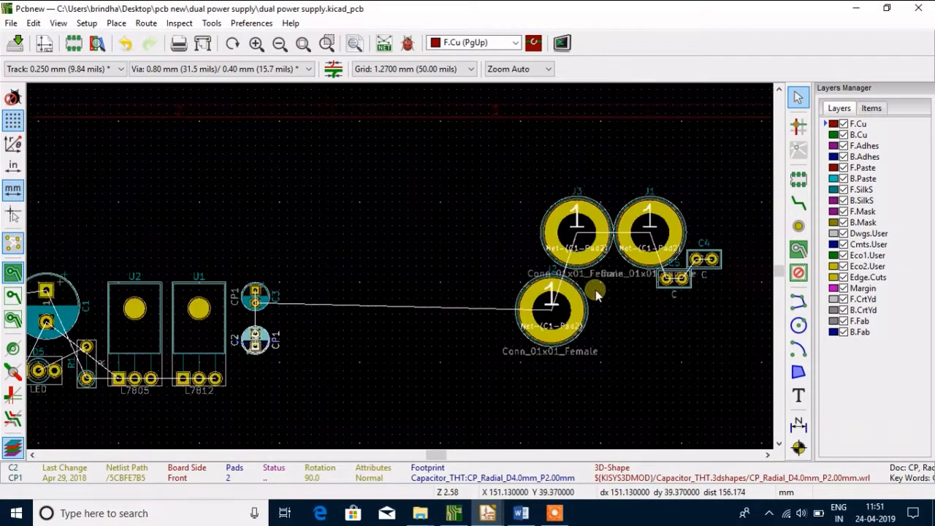
double_click(715, 263)
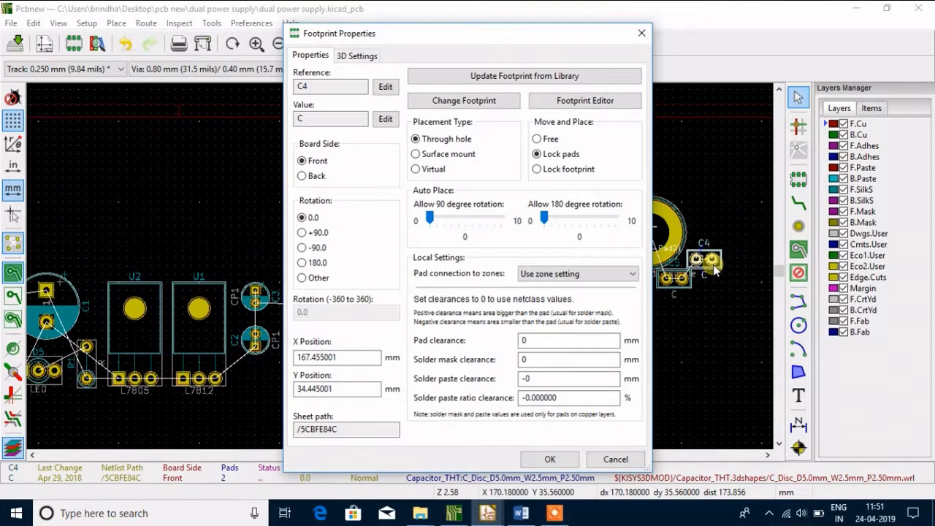
left_click(619, 459)
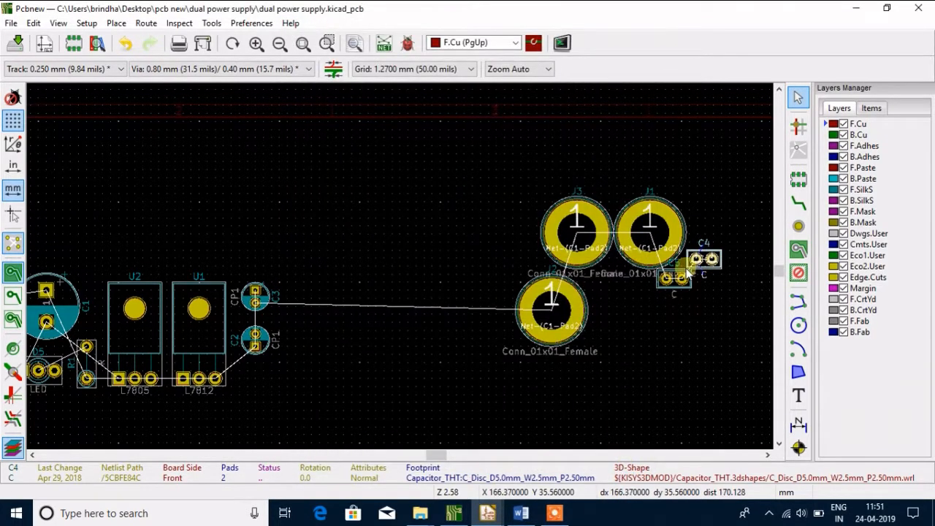
key("m")
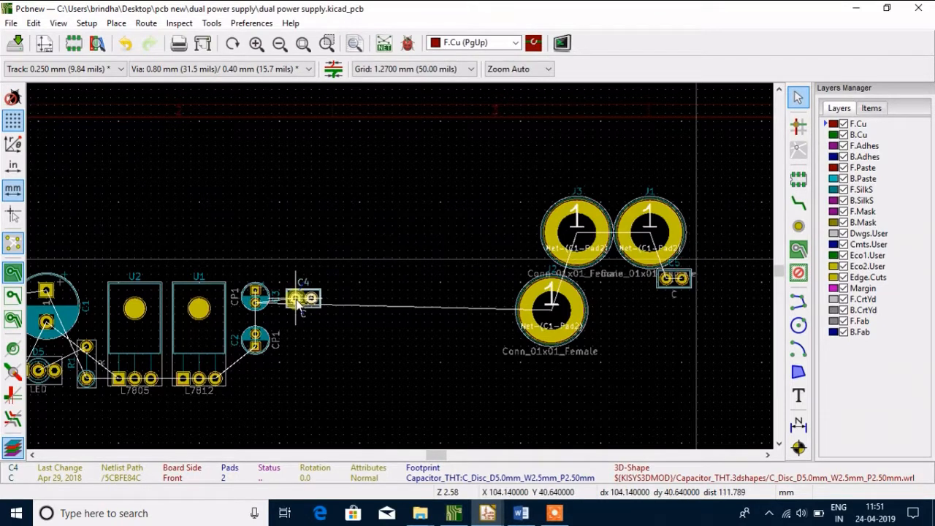
left_click(298, 305)
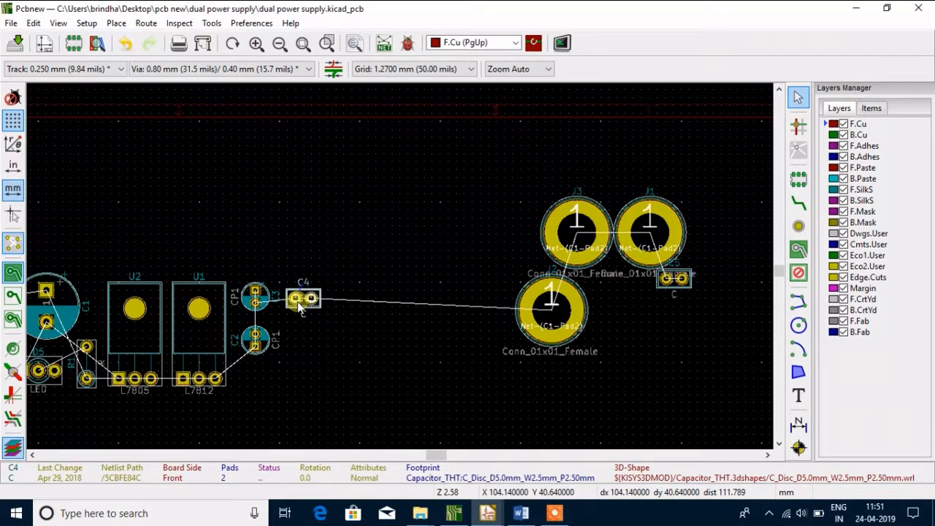
key("r")
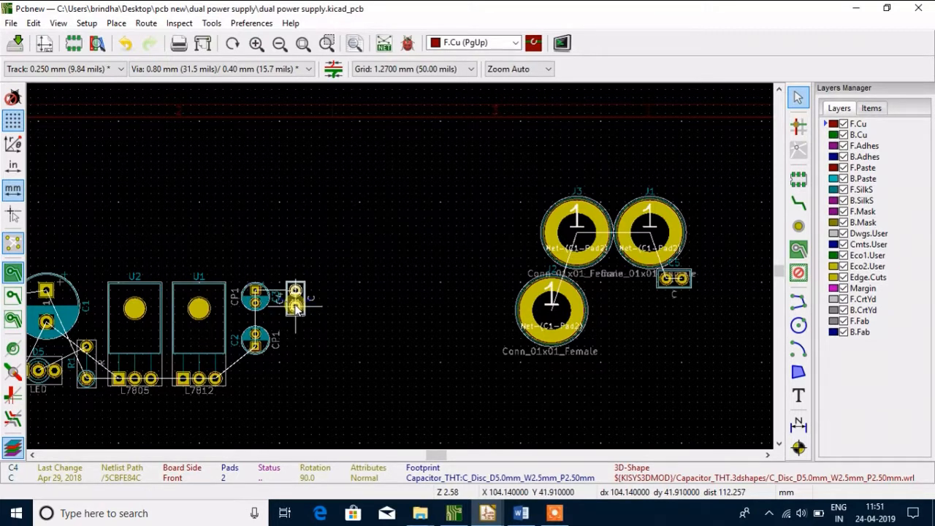
left_click(296, 307)
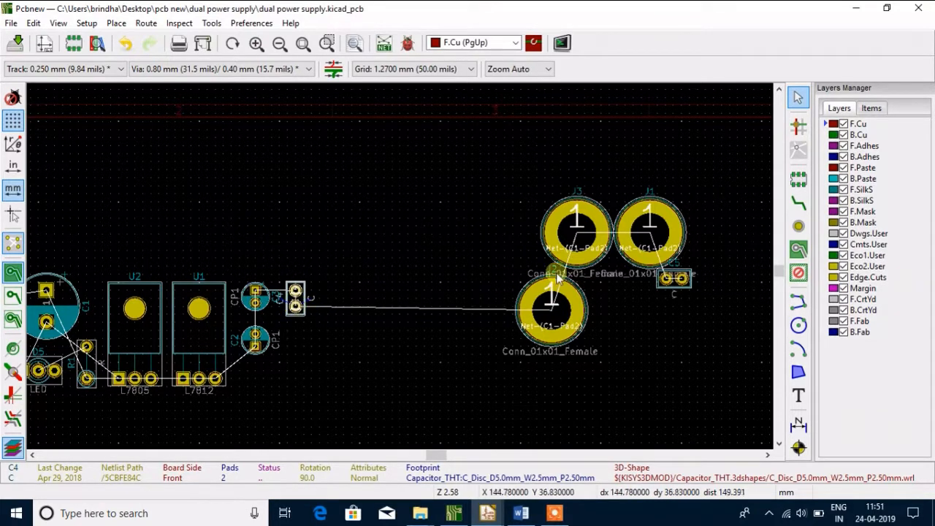
Move capacitor C5 to the right of C2, rotate it to 90 degrees and place it directly below C4
left_click(659, 290)
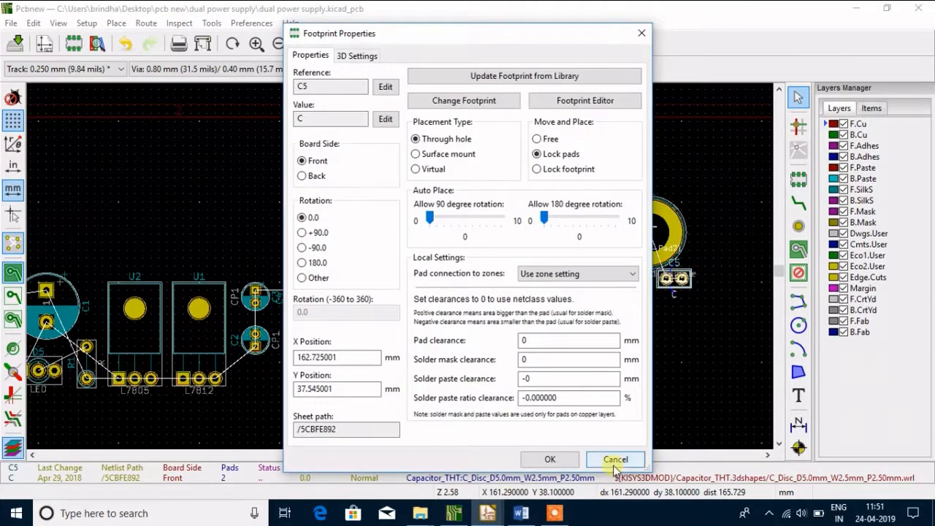
left_click(616, 458)
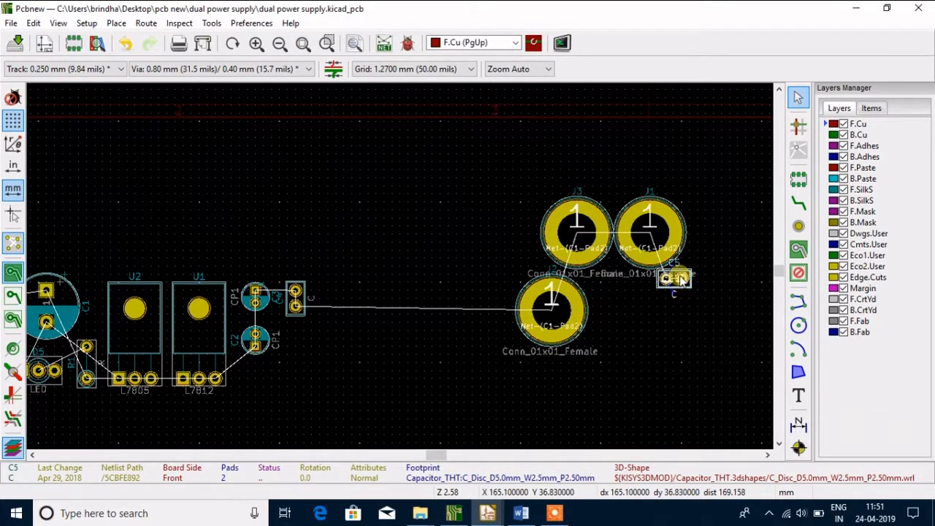
key("m")
left_click_drag(334, 336, 304, 340)
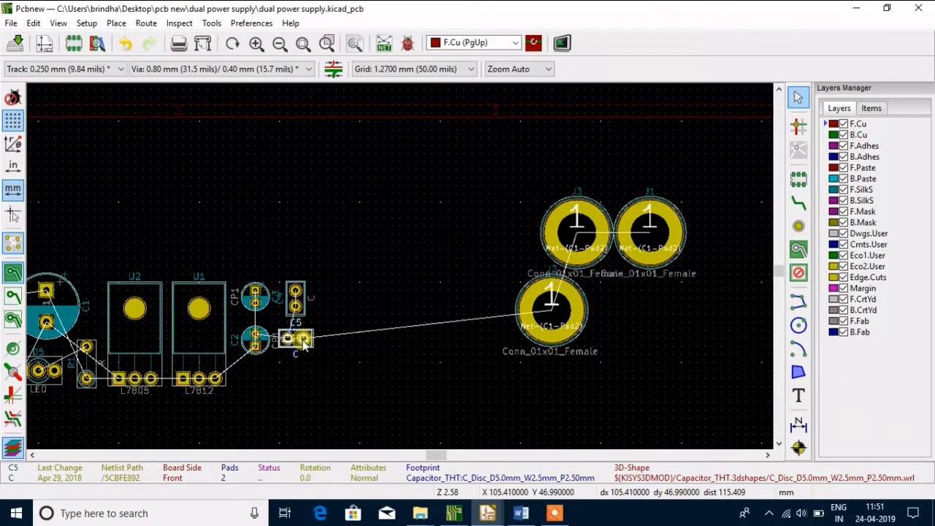
key("r")
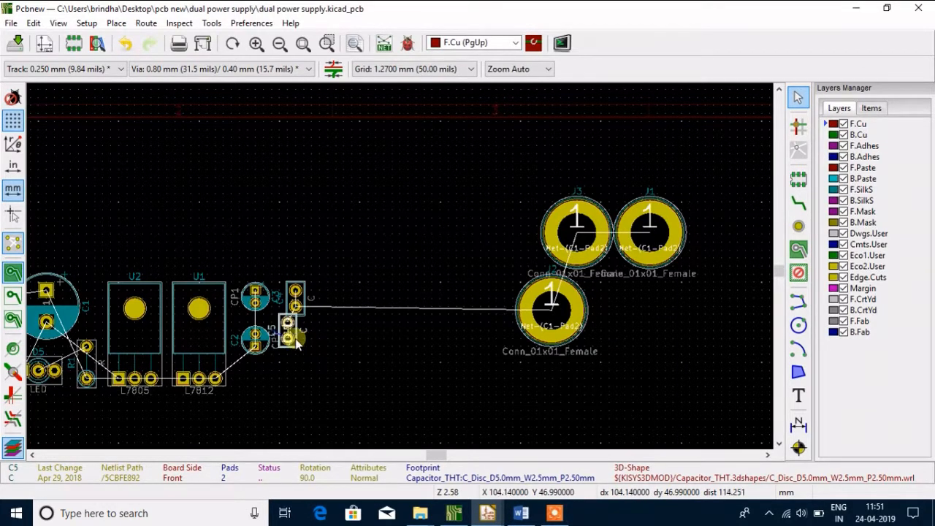
mouse_move(297, 343)
left_mouse_down()
mouse_move(290, 337)
mouse_move(296, 351)
left_mouse_up()
Cut connectors J3 and J1 from the board and select the remaining connector J2
scroll(267, 261, "down", 1)
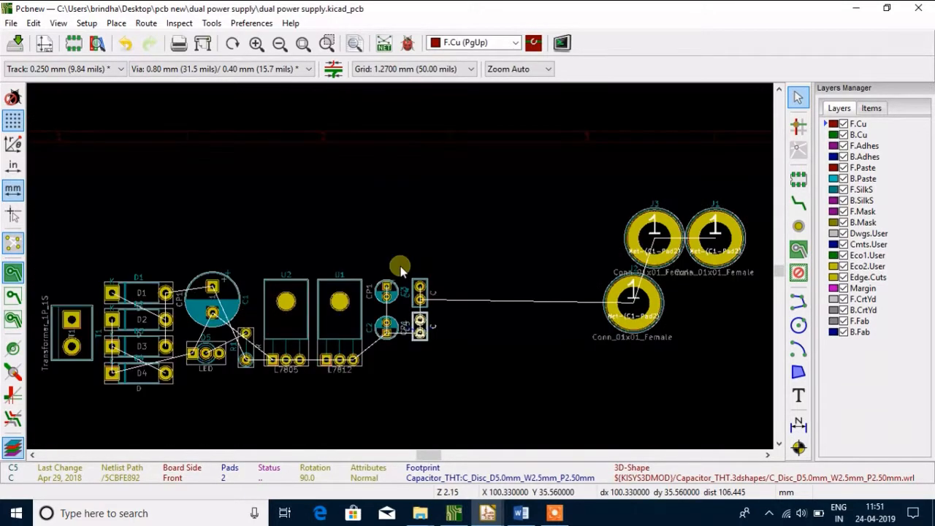
left_click_drag(341, 321, 620, 298)
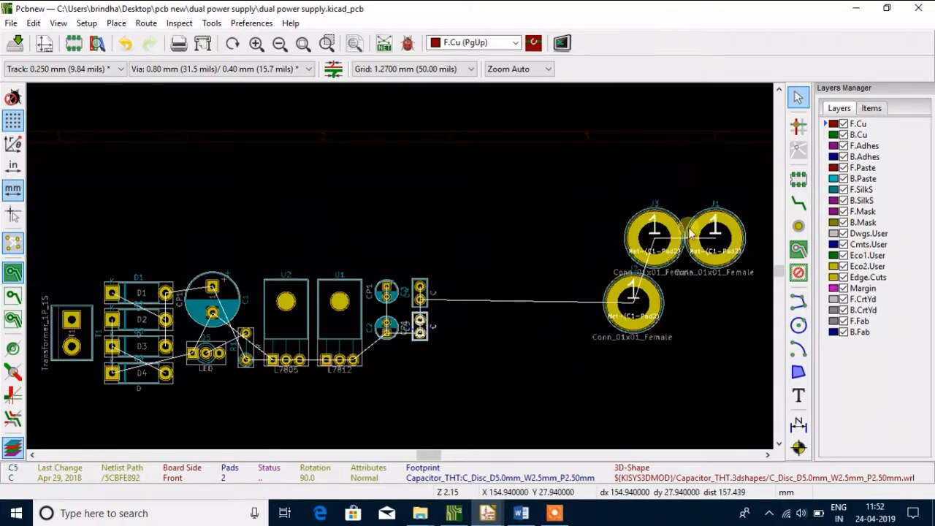
left_click_drag(619, 175, 702, 377)
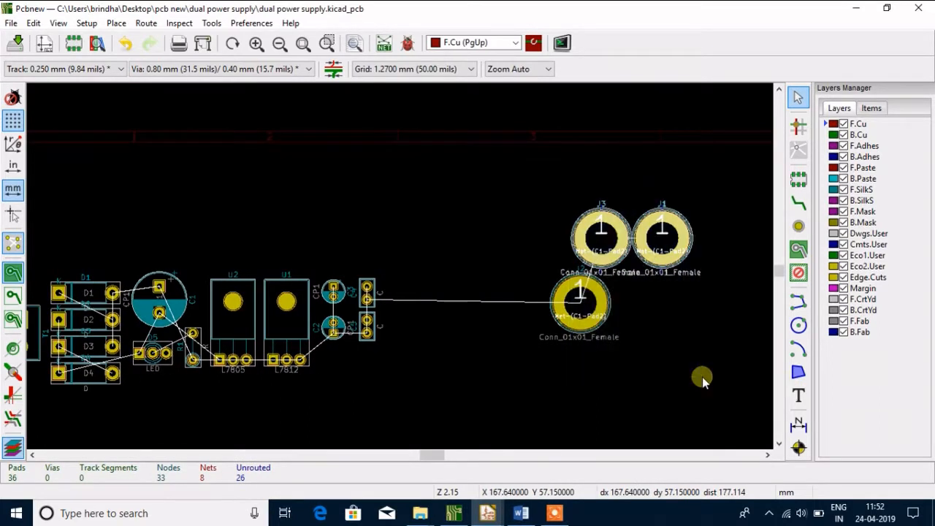
right_click(618, 254)
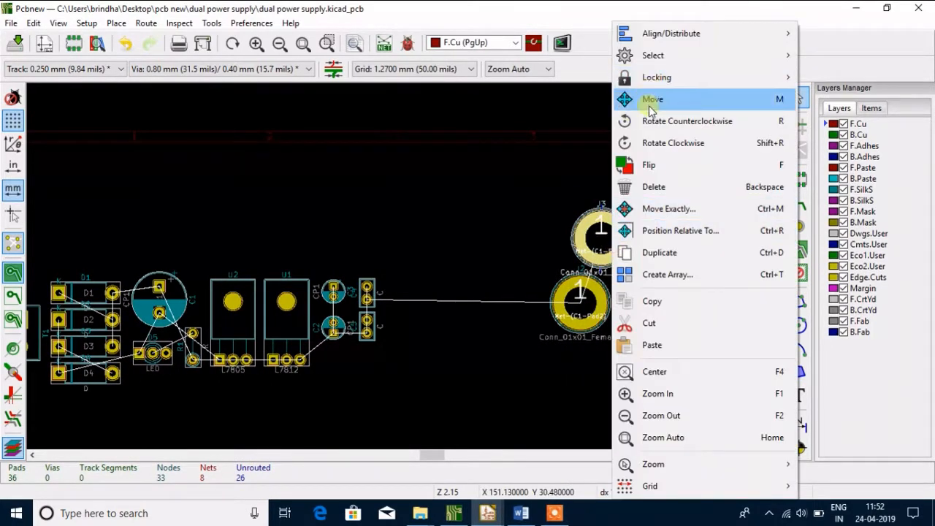
left_click(686, 324)
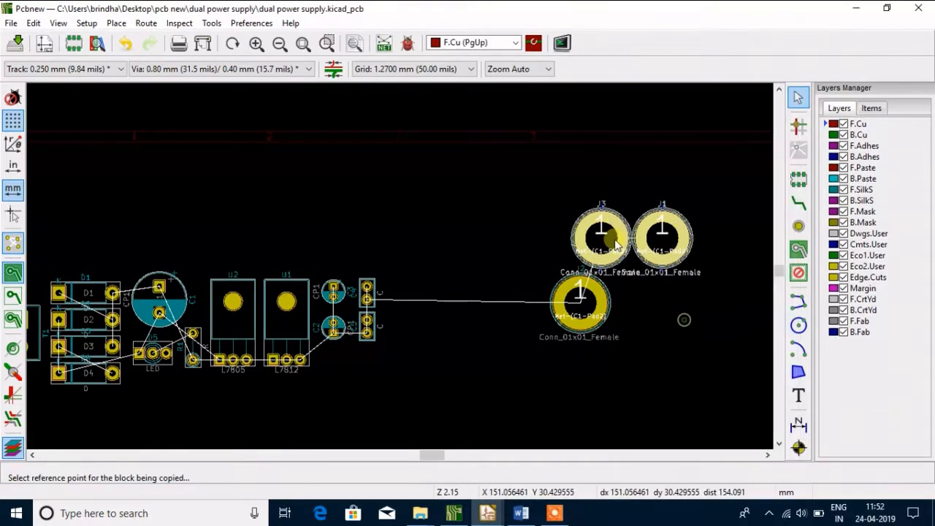
left_click(584, 246)
right_click(588, 246)
left_click(576, 302)
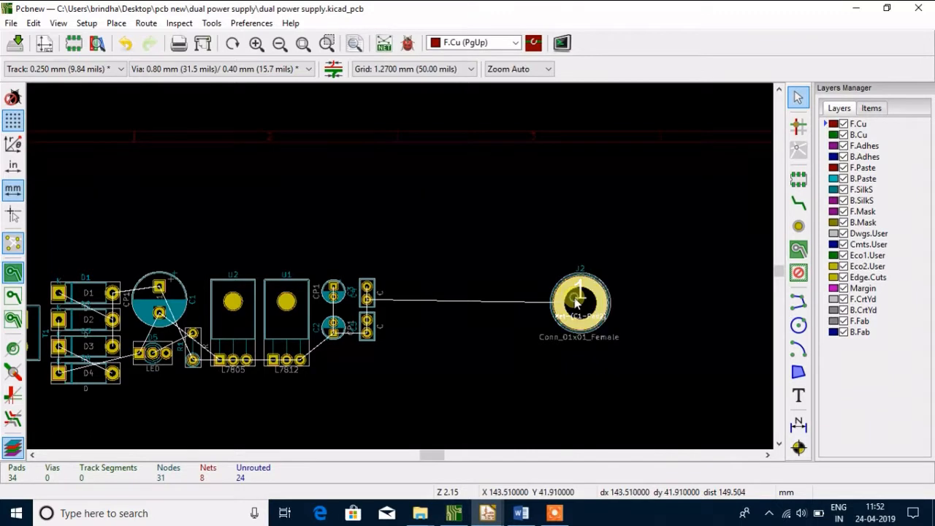
double_click(574, 300)
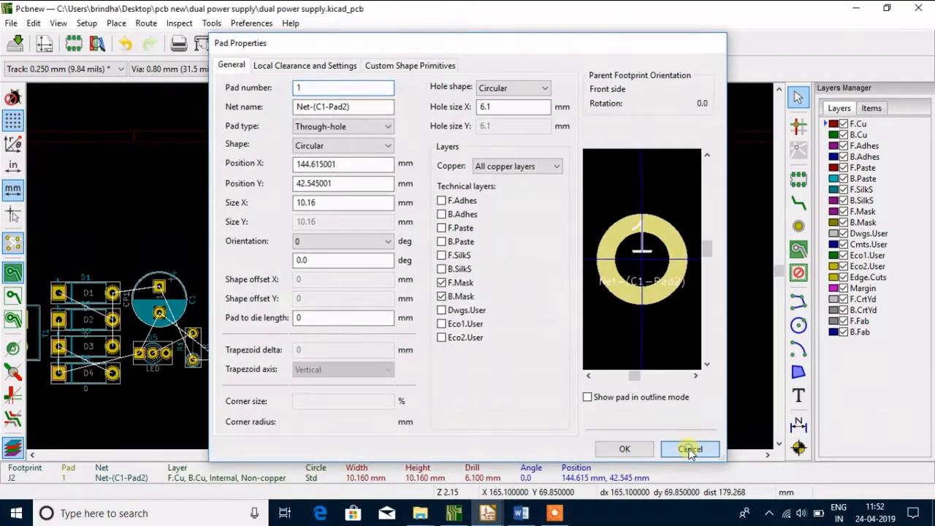
left_click(687, 447)
right_click(593, 322)
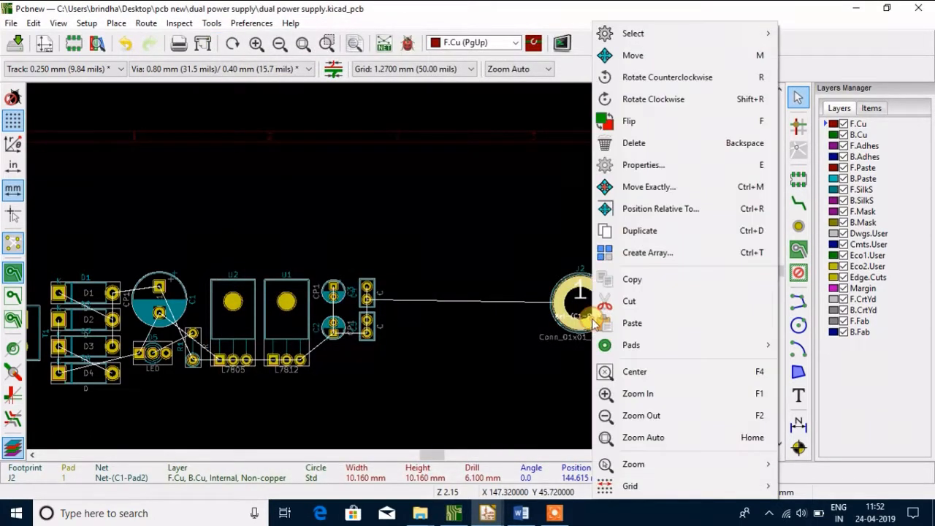
left_click(646, 296)
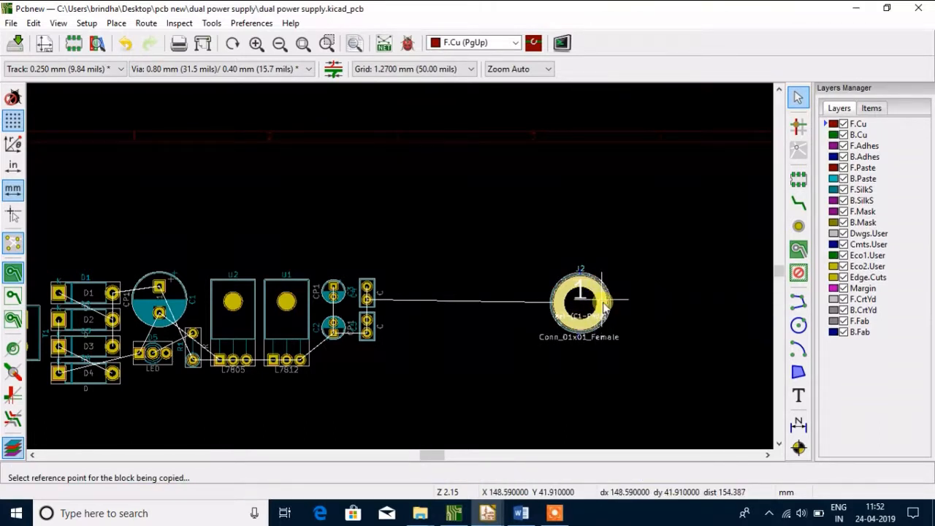
left_click(801, 181)
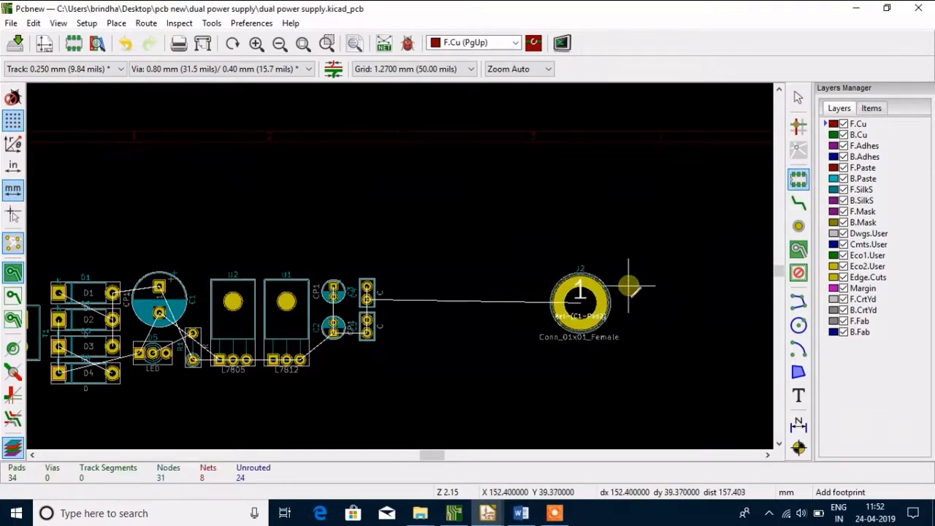
key("Escape")
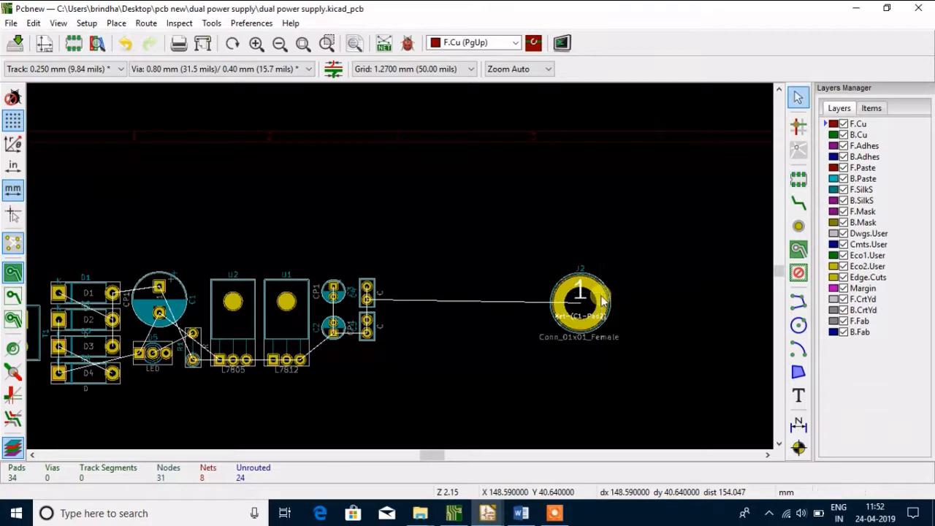
Delete the remaining single-pin connector J2 from the board
right_click(603, 300)
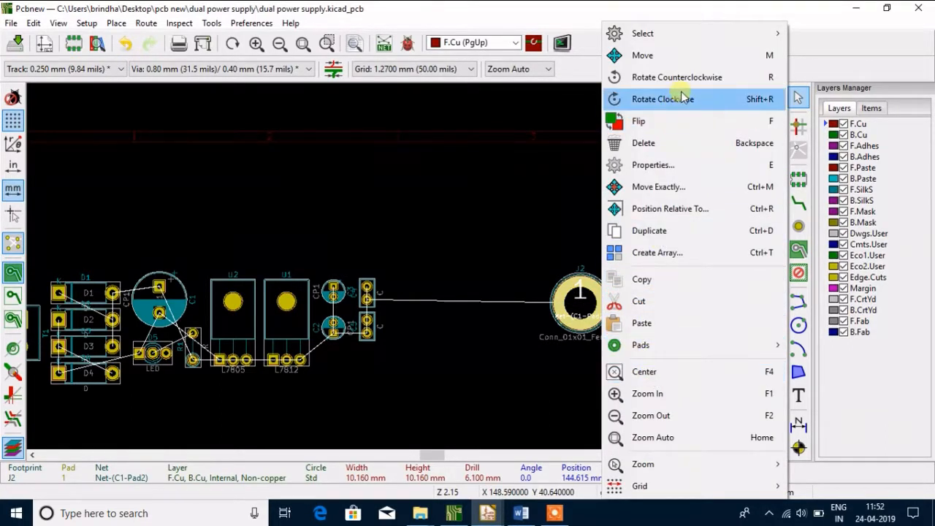
left_click(646, 144)
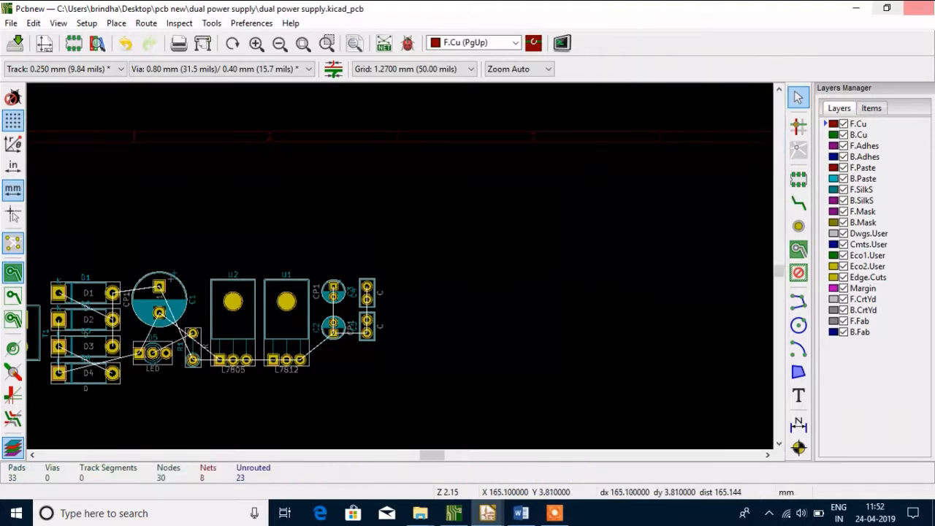
Start adding a footprint in the empty area beside the capacitors and browse to the TerminalBlock footprint library
left_click(799, 183)
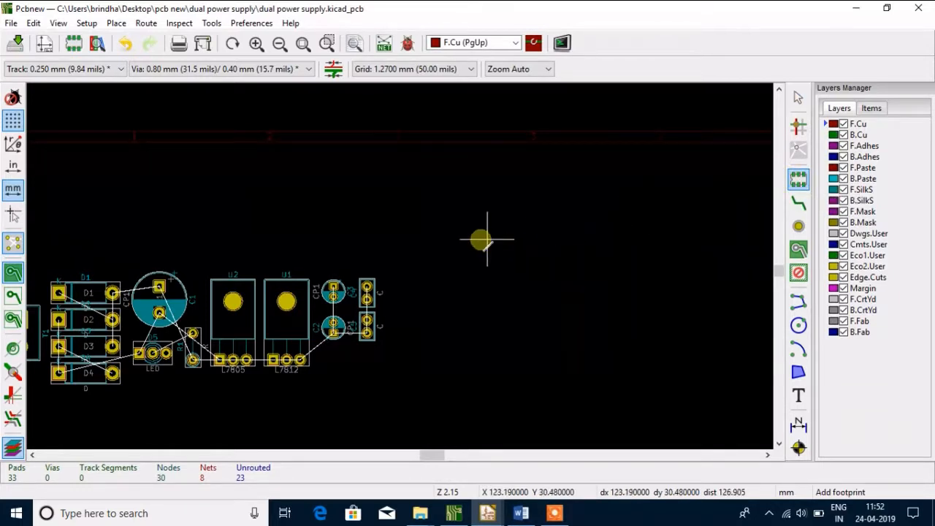
left_click(435, 239)
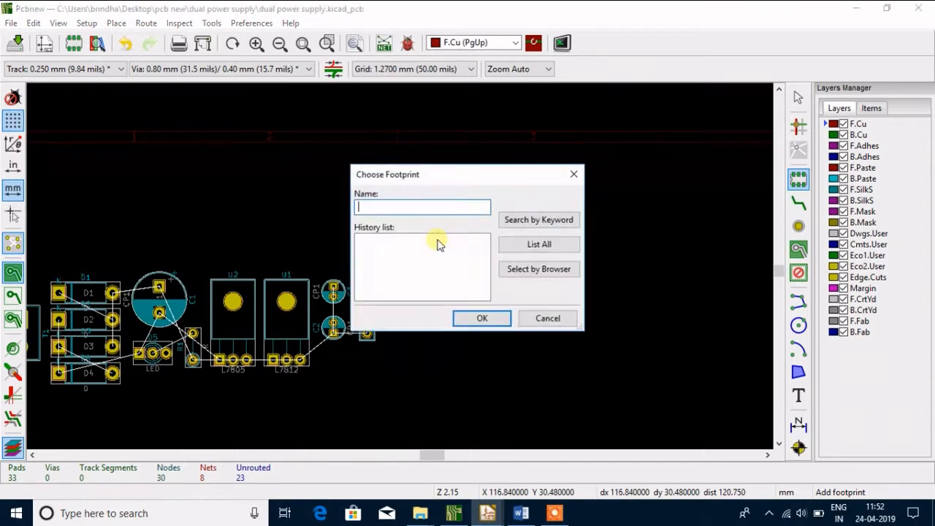
left_click(519, 269)
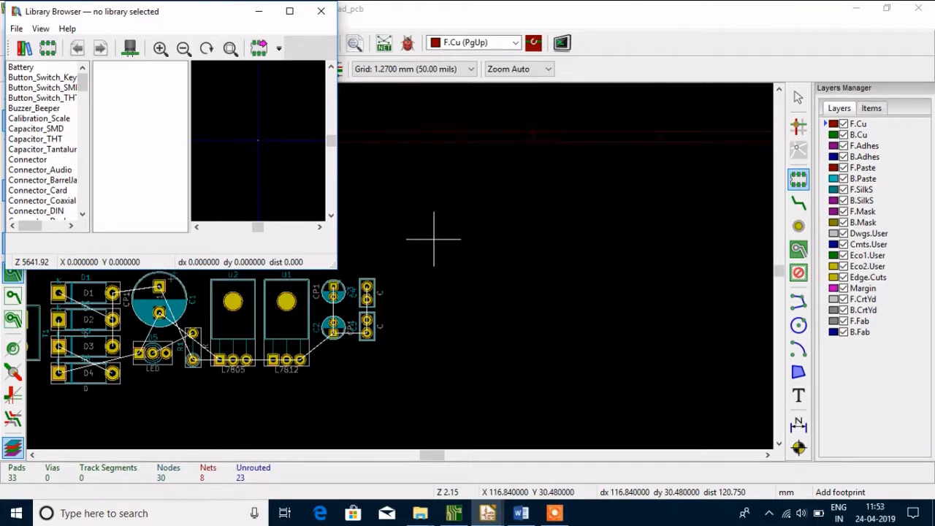
left_click(24, 169)
key("t")
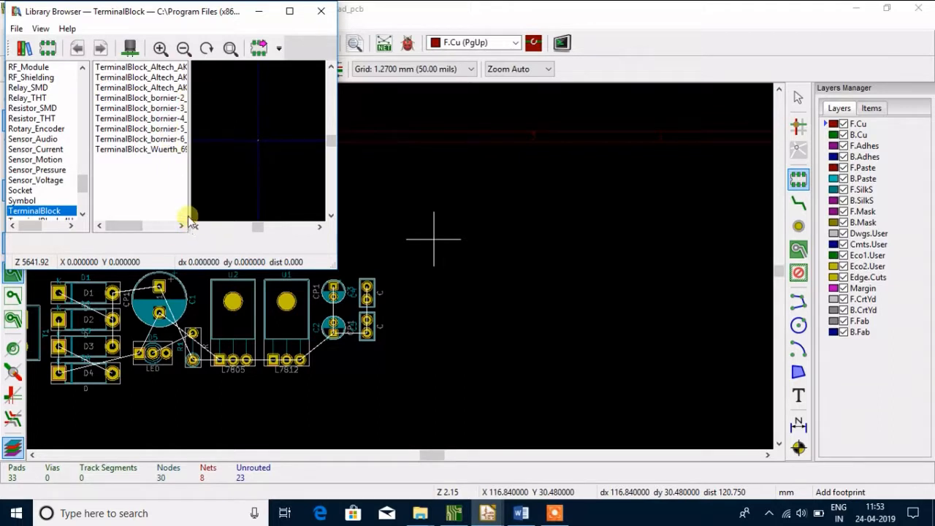
Select the TerminalBlock_bornier-3_P5.08mm footprint and preview it in 3D
left_click(160, 109)
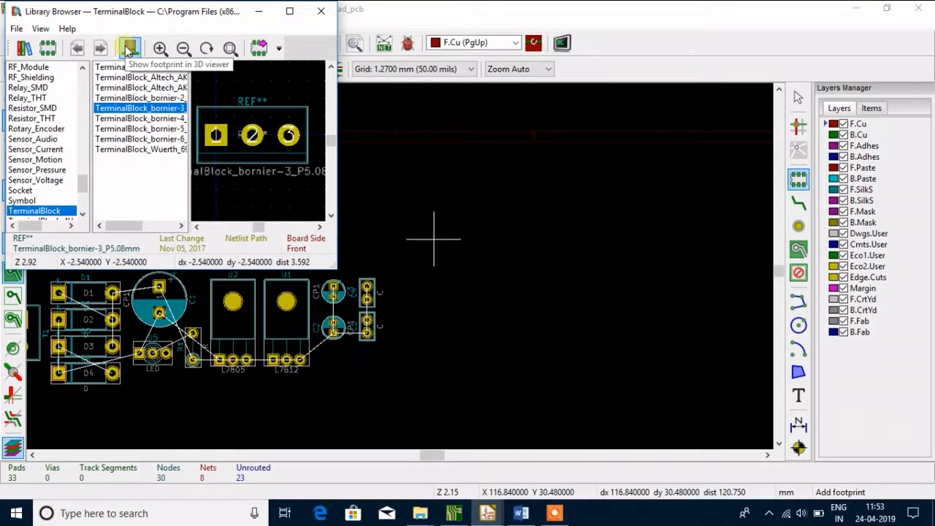
left_click(129, 48)
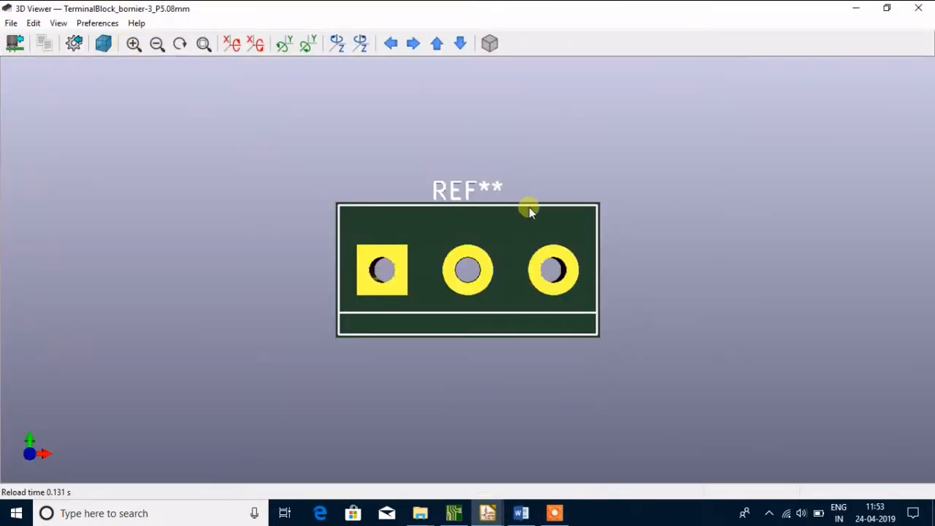
left_click(918, 8)
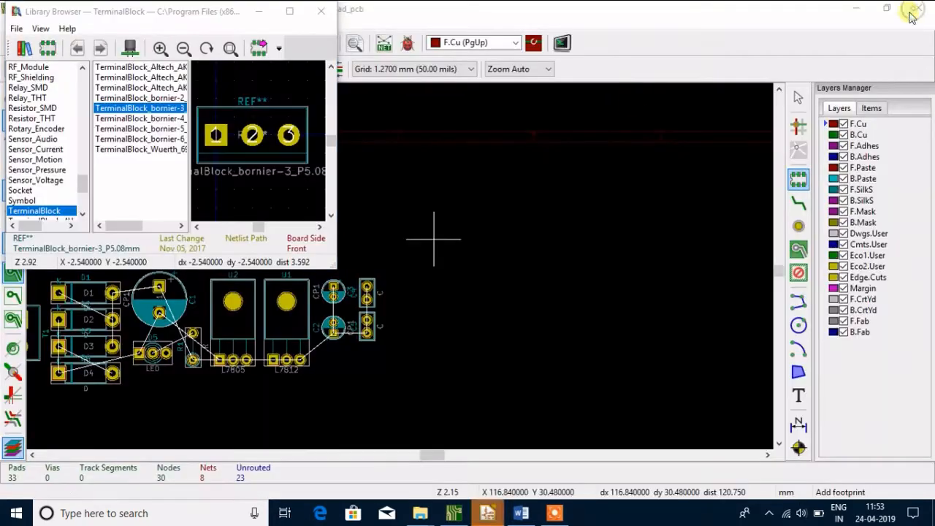
Place the TerminalBlock_bornier-3_P5.08mm footprint to the right of C4 and C5 and rotate it to 90 degrees
double_click(140, 108)
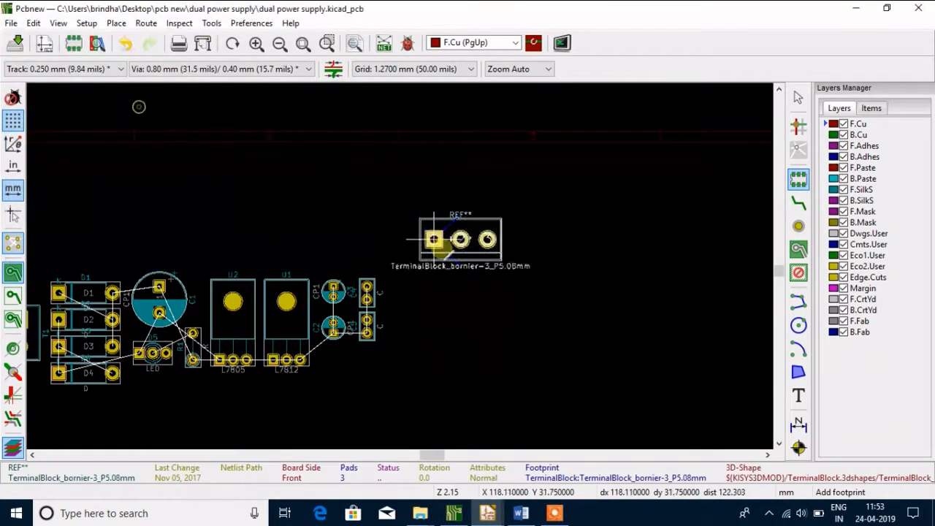
left_click(434, 306)
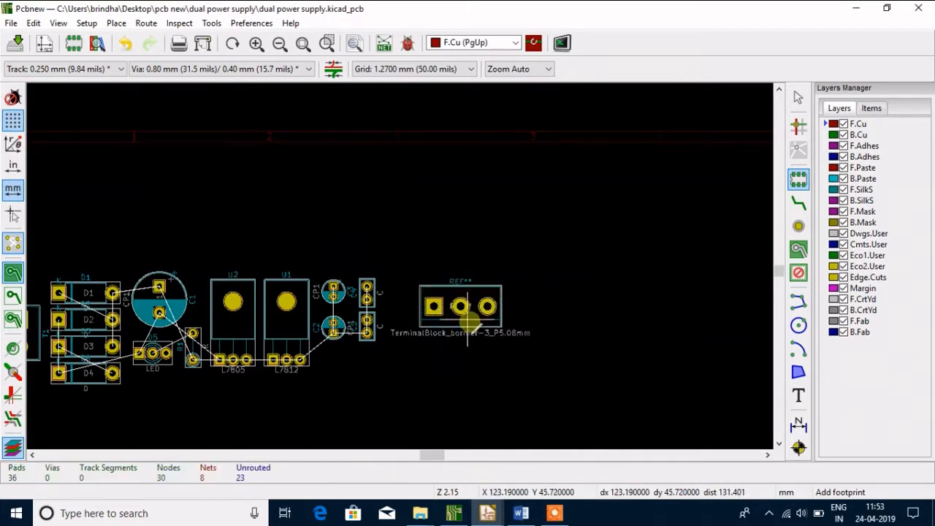
key("Escape")
key("r")
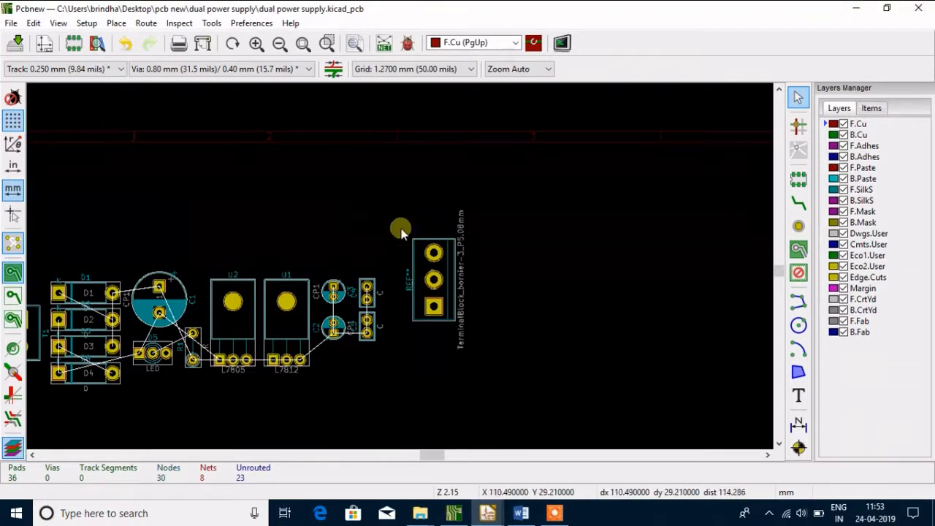
Move the three-pin terminal block directly beside C4 and C5, at about X 110.5 mm
left_click(424, 285)
key("m")
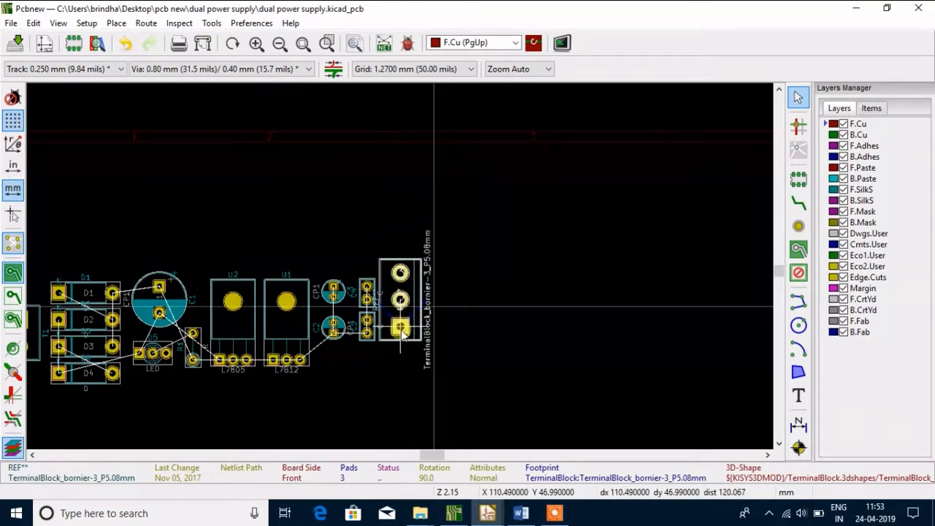
left_click(401, 341)
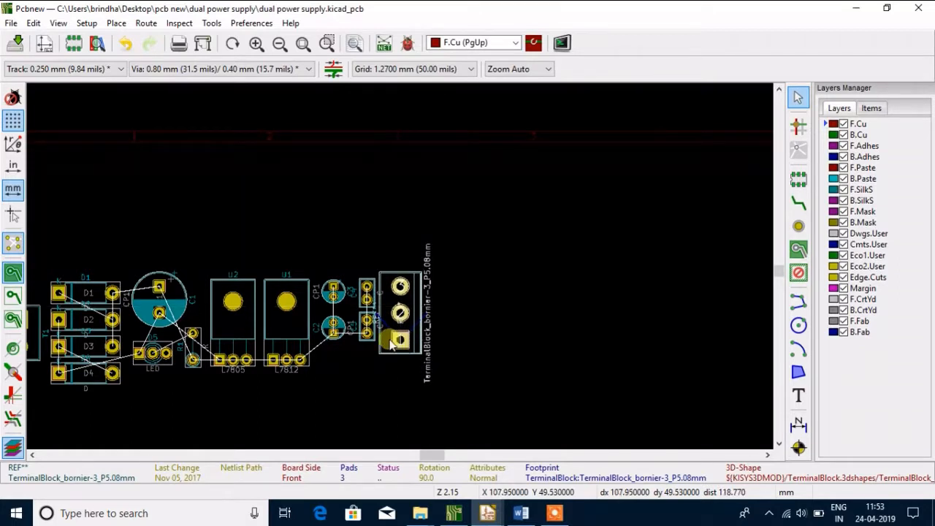
Rotate diode D2 to 180 degrees and move it back in line between D1 and D3, at X 55.88, Y 45.72 mm
left_click(104, 331)
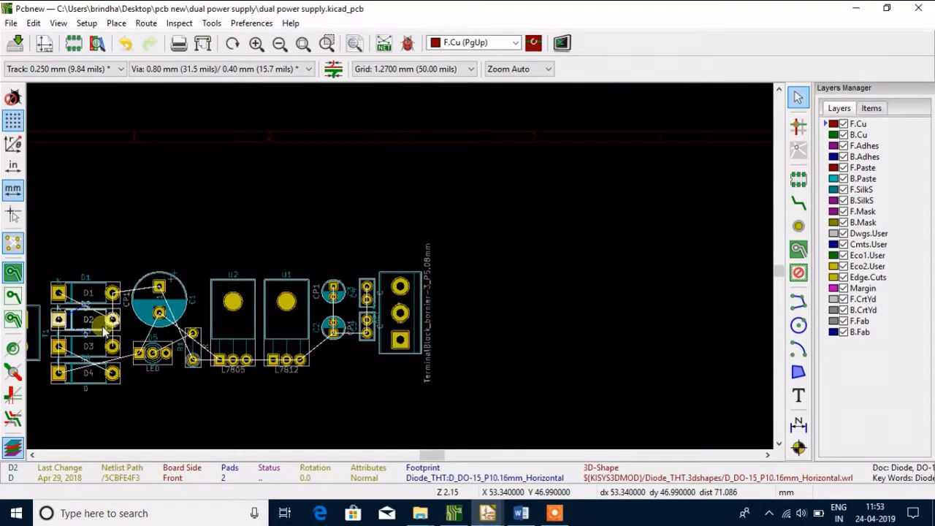
key("r")
key("r")
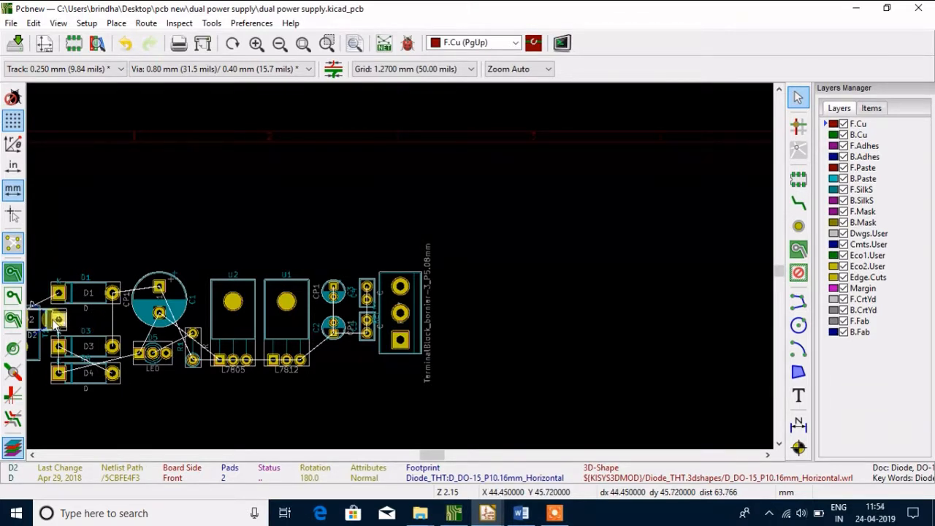
left_click_drag(55, 323, 141, 325)
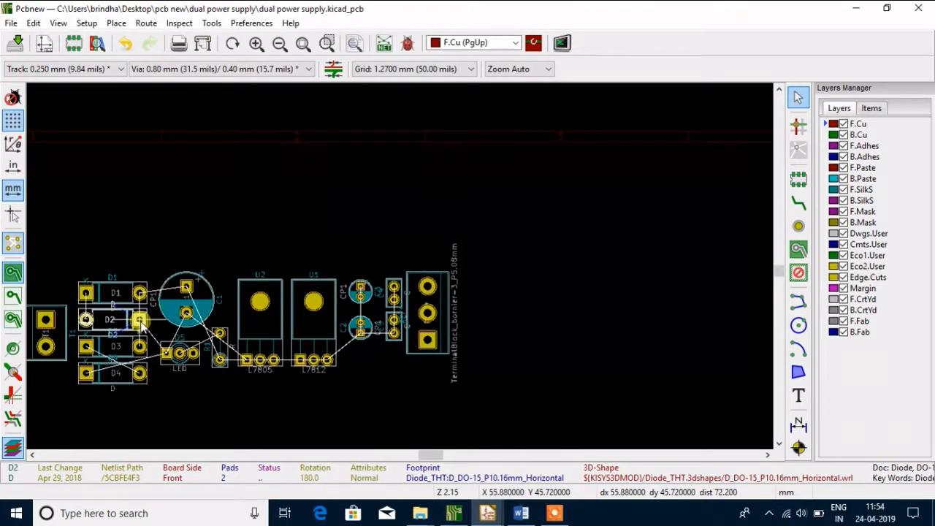
double_click(142, 325)
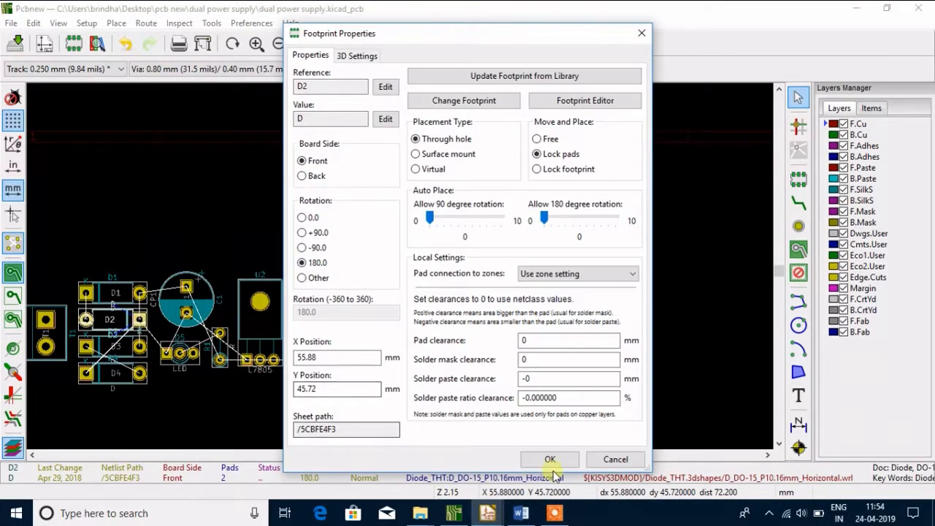
left_click(607, 460)
Rotate diode D4 to 180 degrees and place it in line directly below D3
left_click(132, 381)
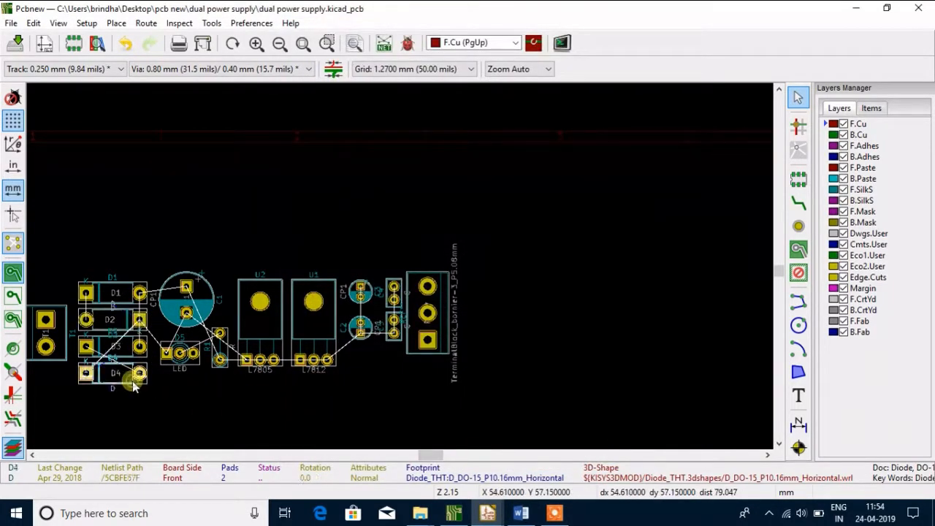
key("r")
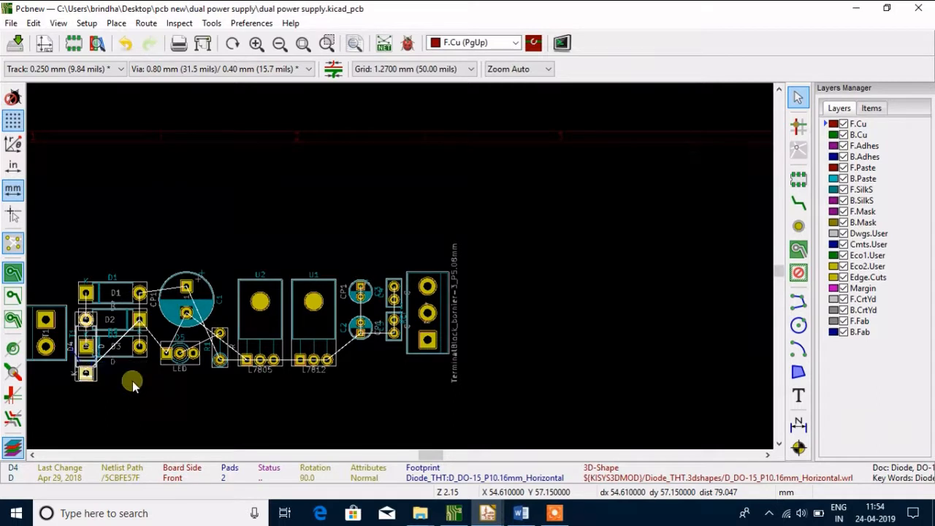
key("r")
key("m")
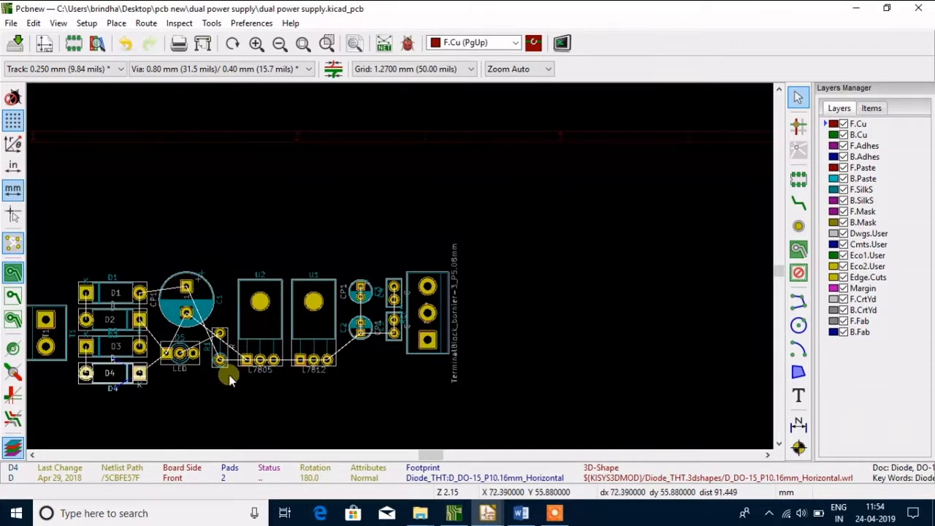
Hide the ratsnest lines of the whole board
left_click(303, 43)
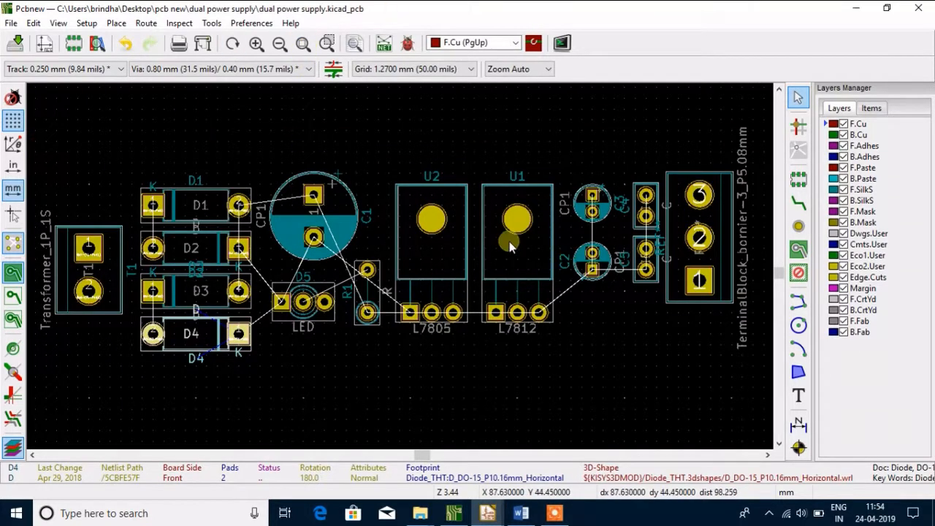
left_click(14, 245)
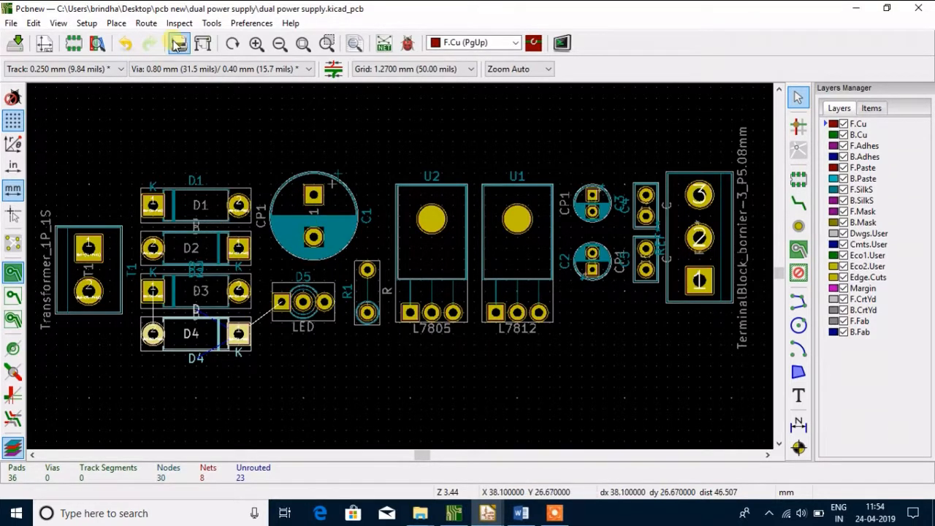
Show the board in the 3D viewer and examine the component placement from several angles
left_click(59, 22)
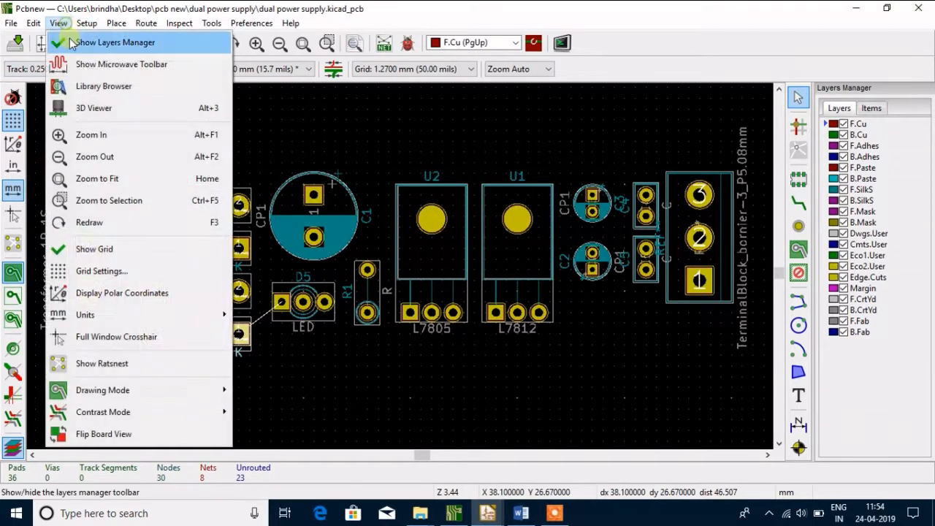
left_click(93, 108)
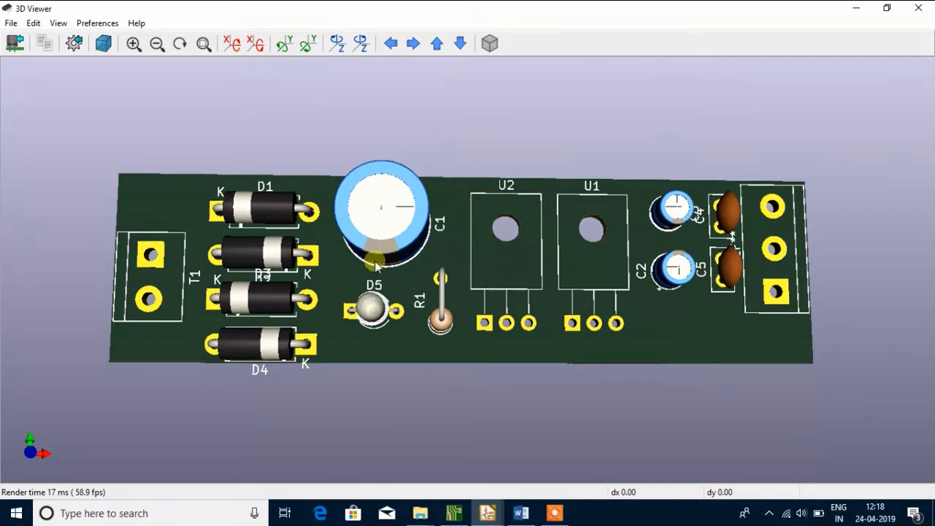
left_click_drag(379, 249, 389, 213)
left_click_drag(362, 155, 359, 310)
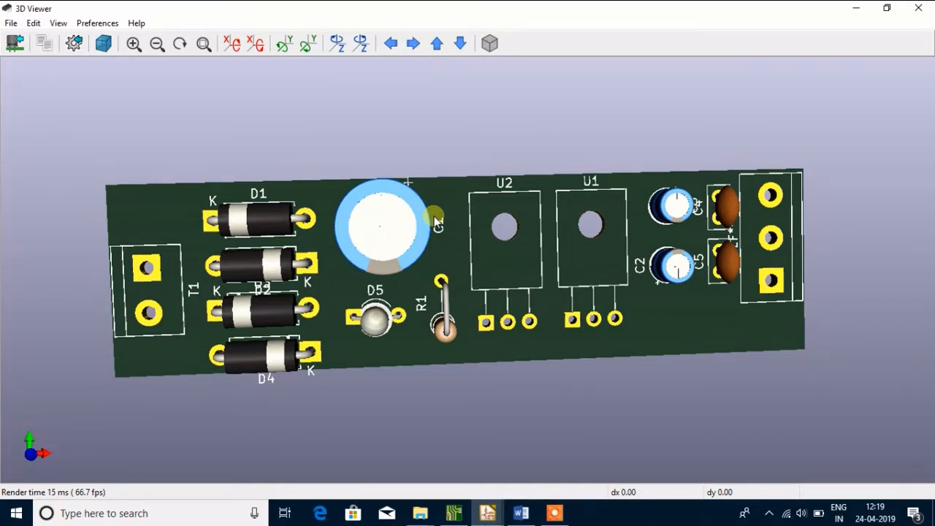
left_click_drag(366, 321, 427, 270)
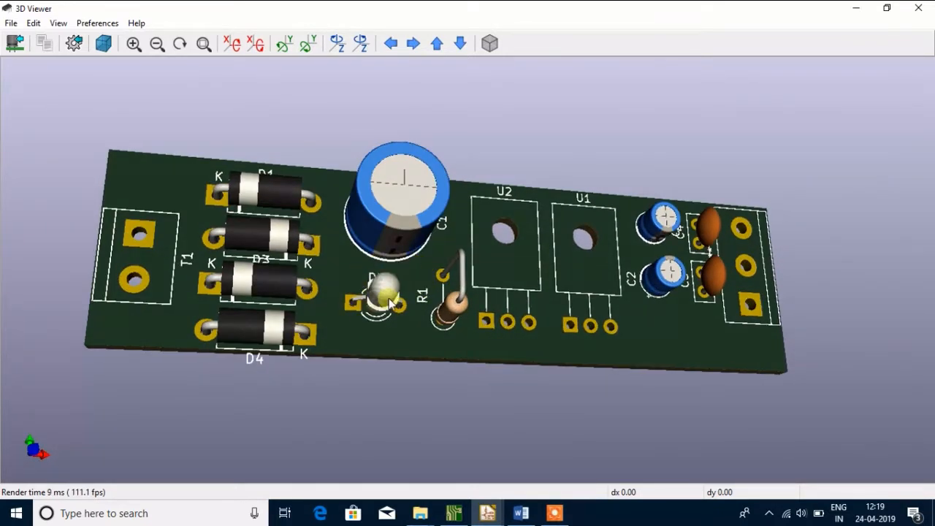
left_click_drag(382, 285, 430, 292)
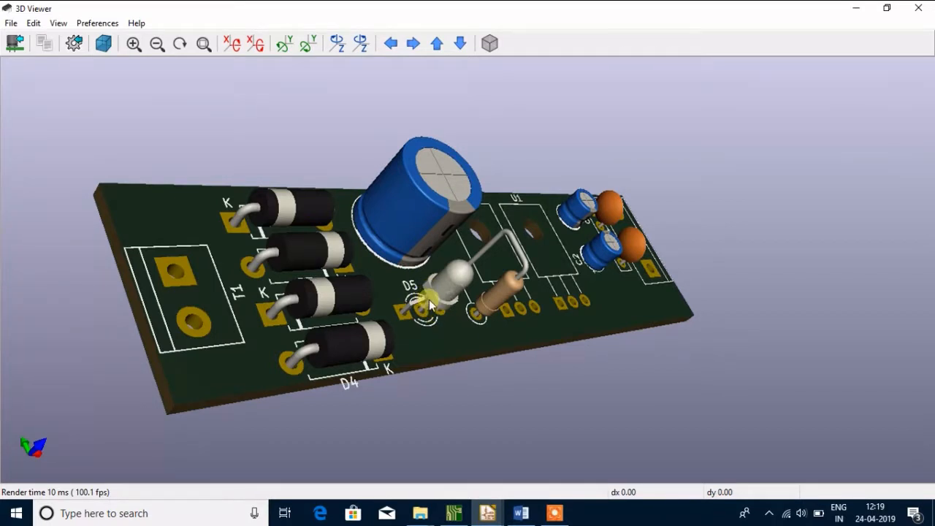
left_click_drag(456, 294, 281, 285)
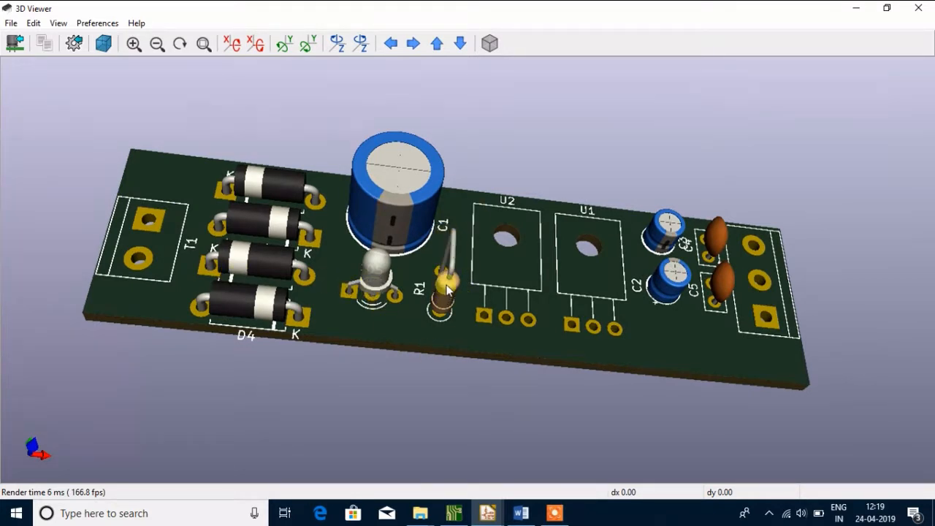
left_click_drag(488, 236, 417, 306)
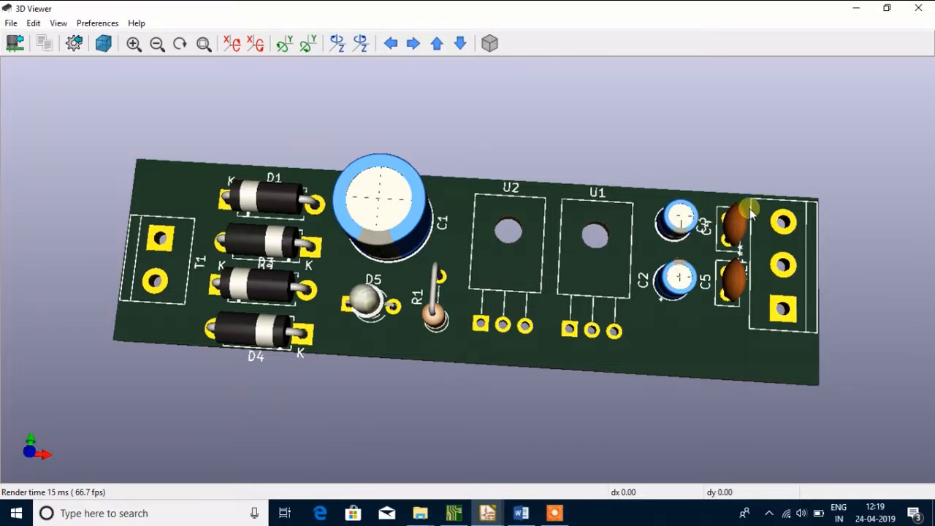
Examine the board in 3D from a few more angles and return to the PCB layout
left_click_drag(749, 209, 681, 255)
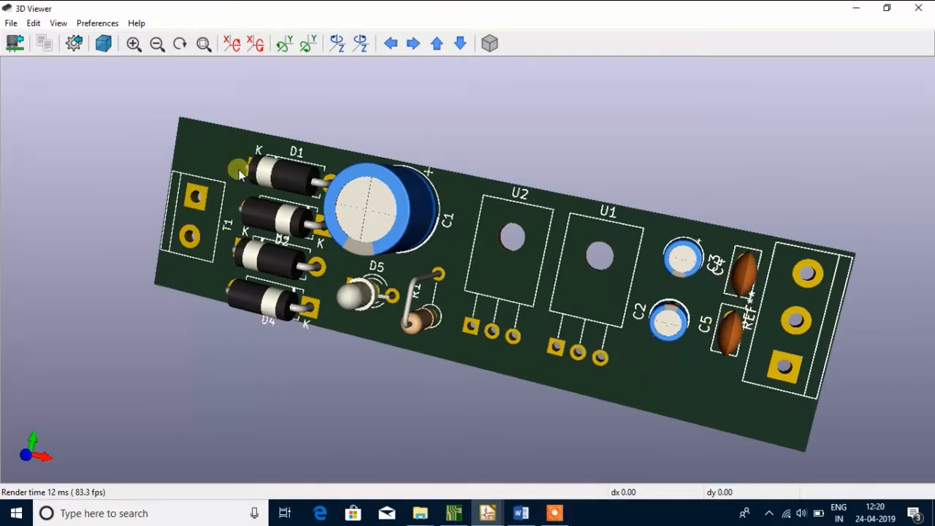
left_click_drag(239, 172, 237, 236)
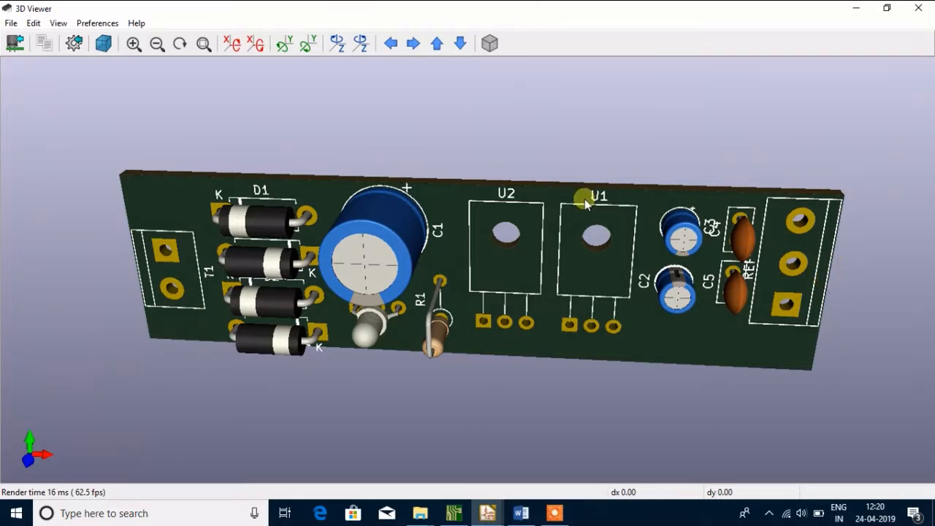
left_click_drag(541, 198, 547, 154)
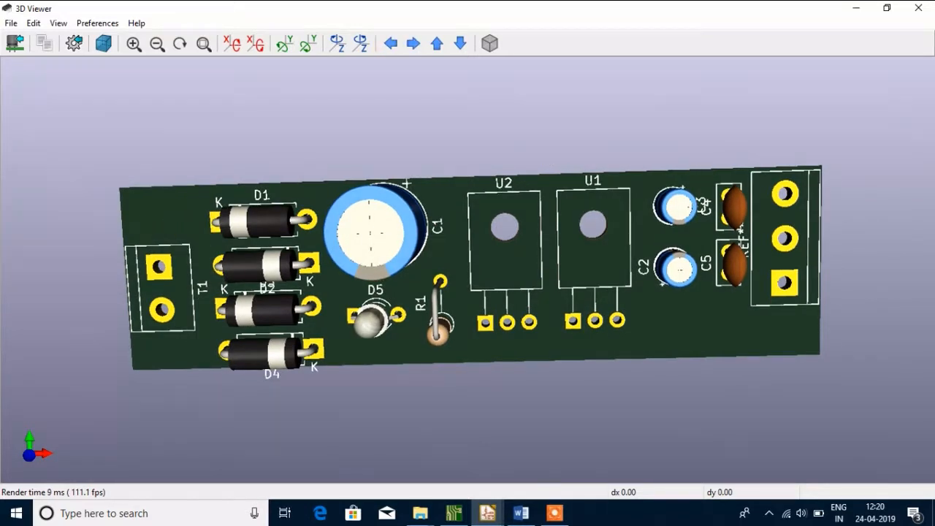
left_click(926, 2)
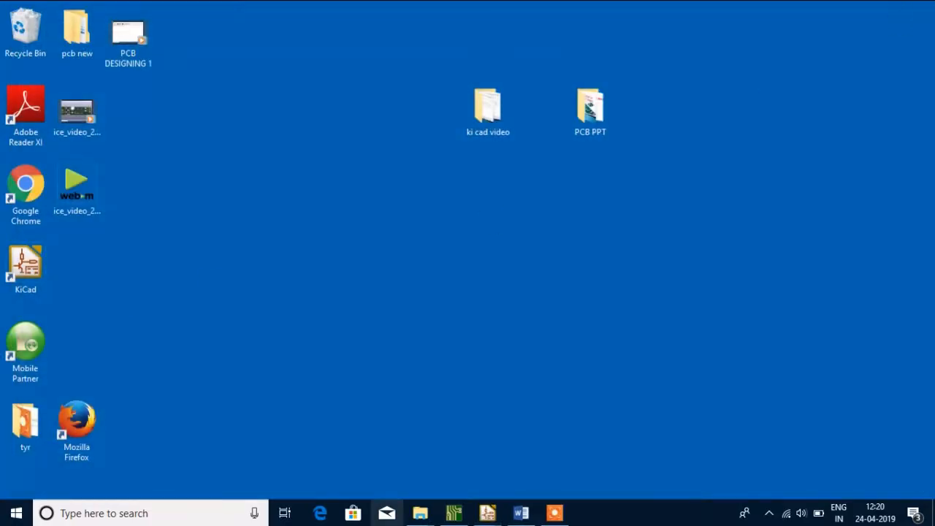
mouse_move(490, 515)
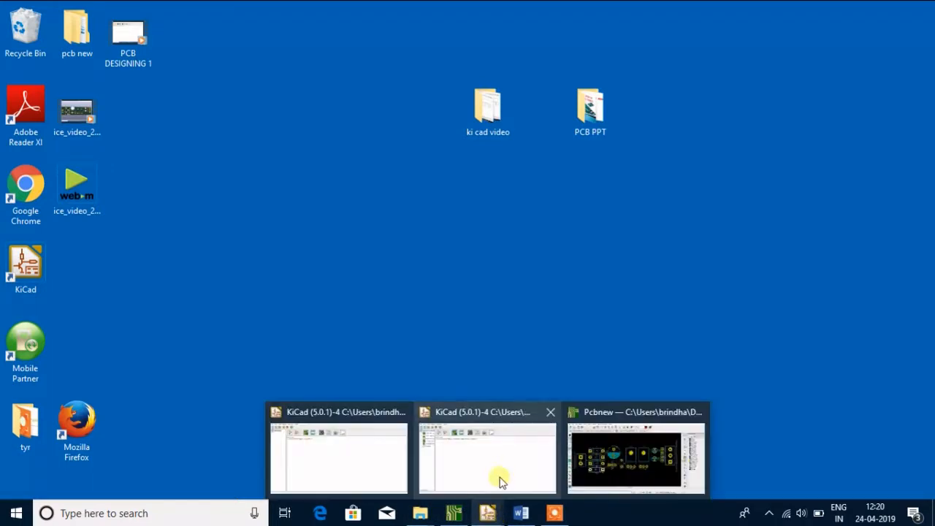
left_click(606, 454)
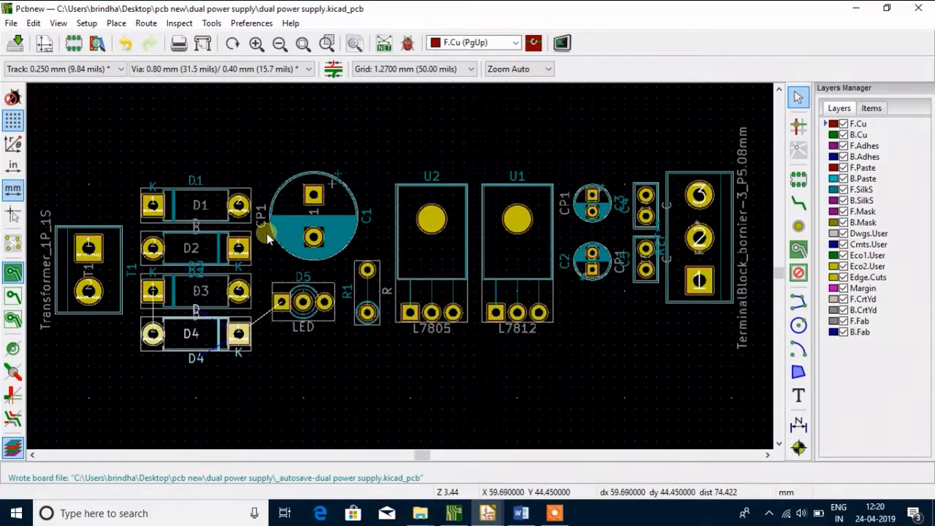
Move the D1 reference text onto the body of diode D1, at X 50.80, Y 40.64 mm
left_click(198, 181)
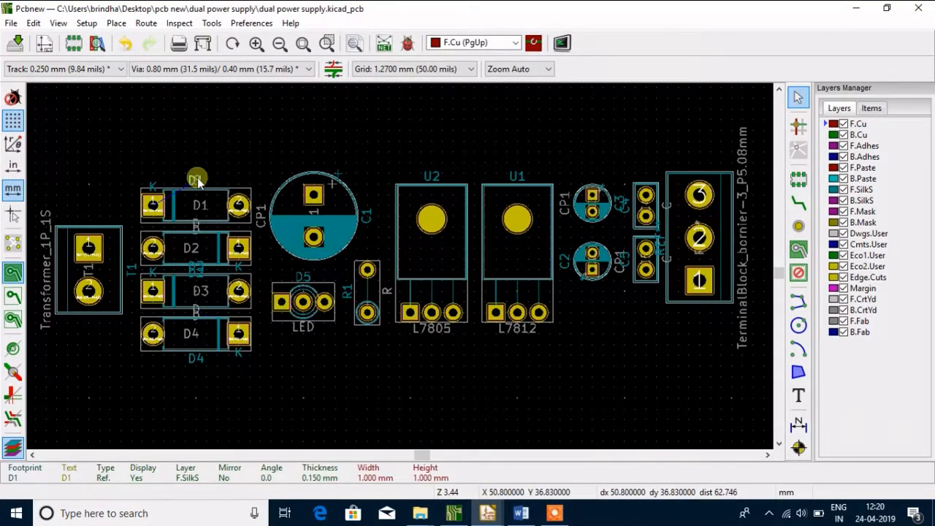
double_click(198, 182)
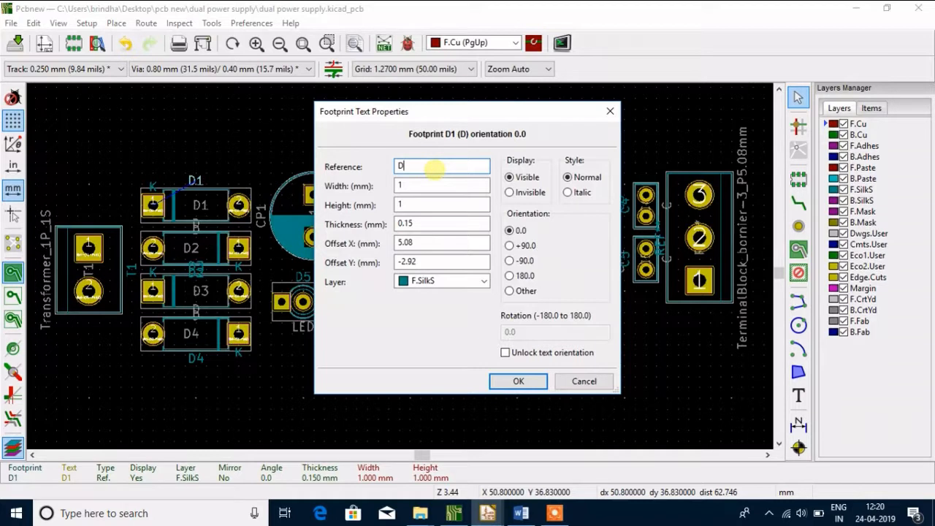
left_click(504, 380)
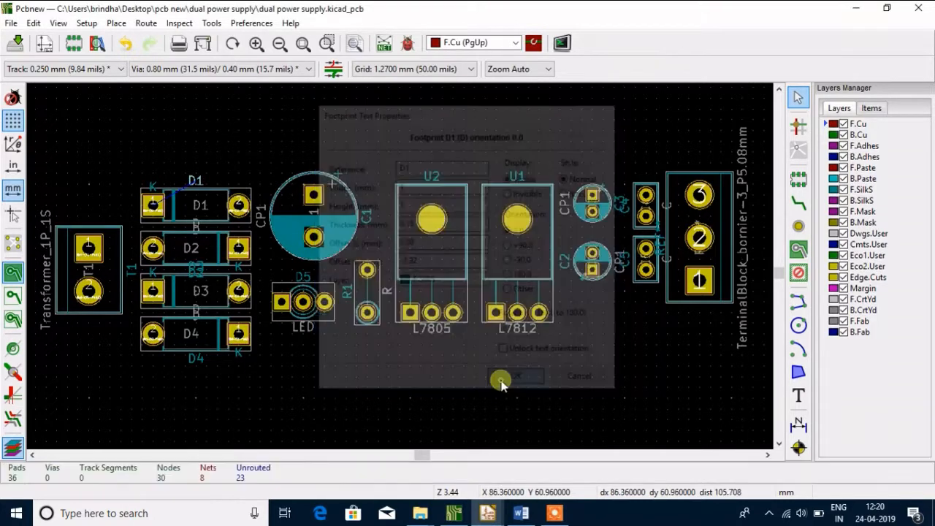
left_click(195, 181)
left_click_drag(195, 180, 199, 210)
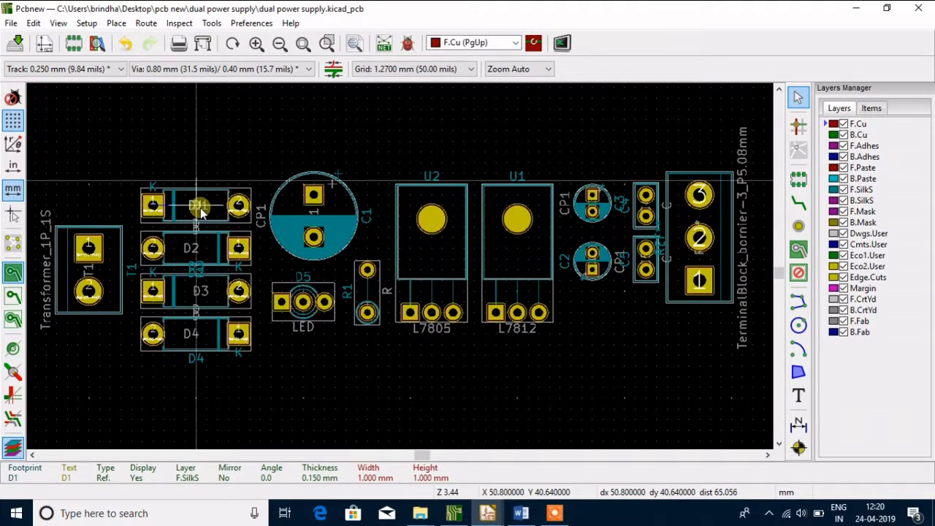
left_click(199, 209)
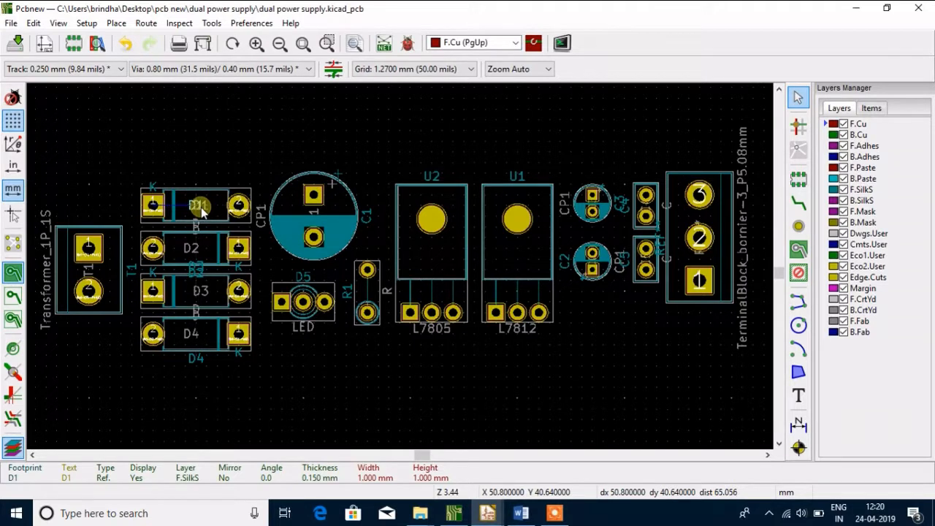
double_click(200, 275)
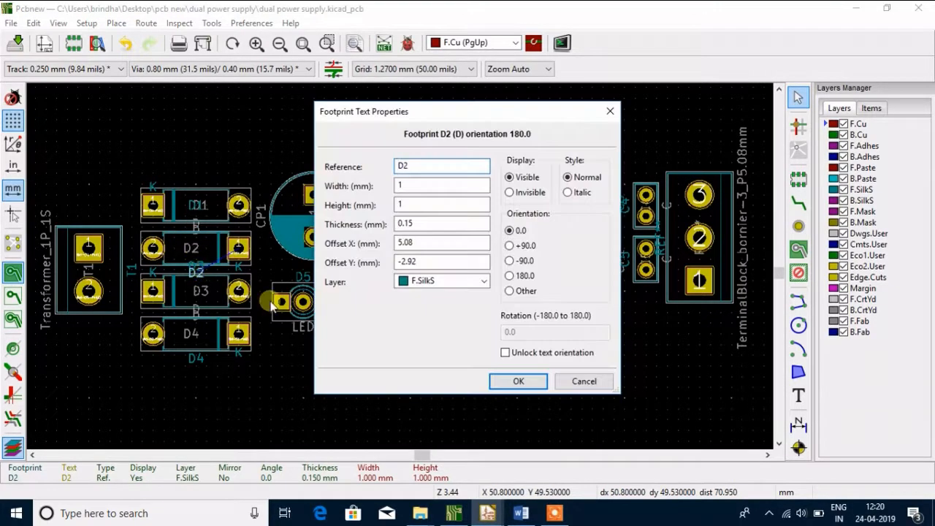
left_click(516, 383)
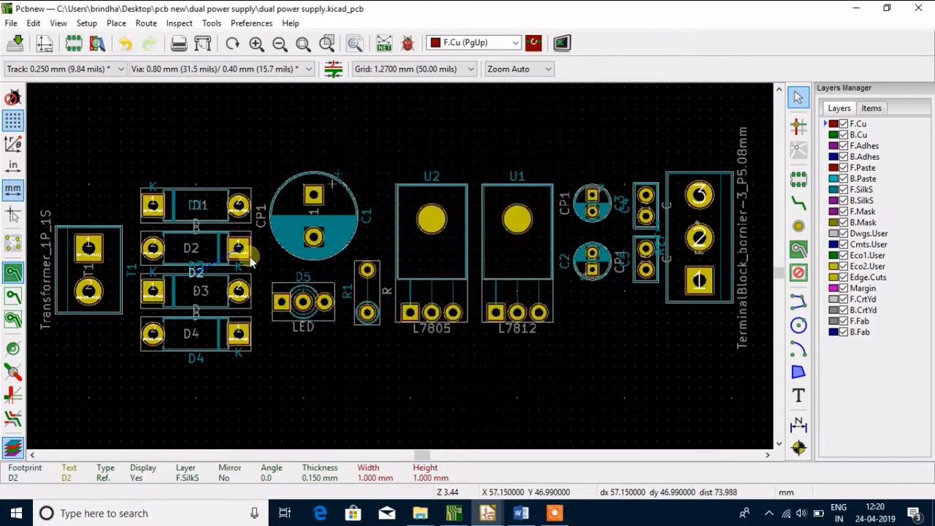
left_click(201, 270)
left_click(204, 276)
left_click(201, 273)
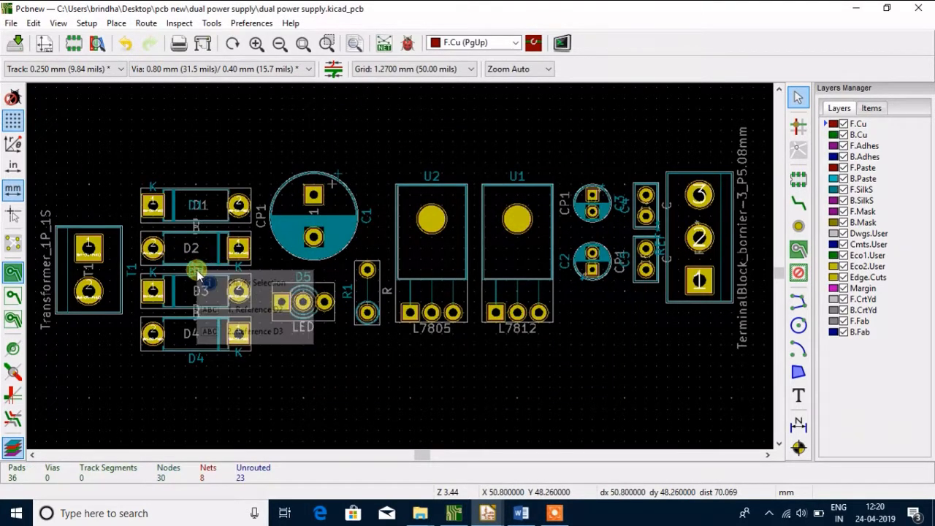
left_click(242, 312)
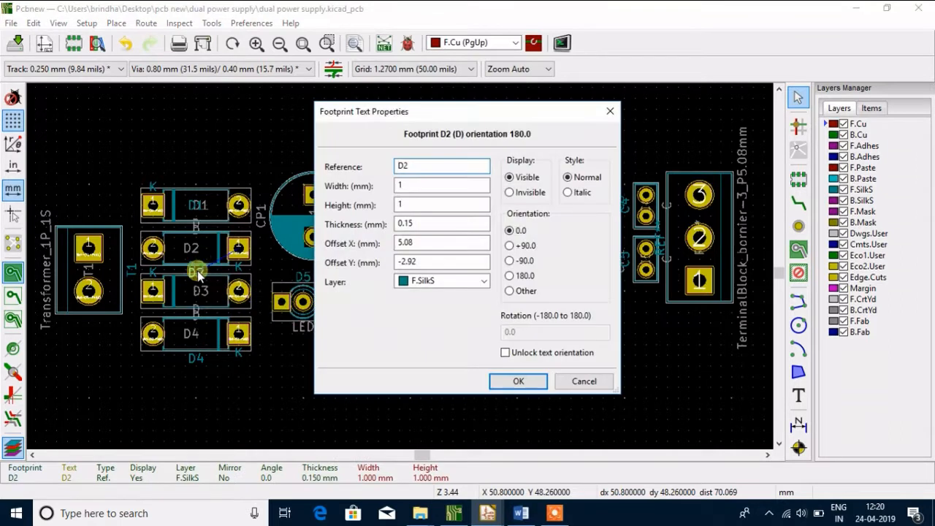
left_click(583, 381)
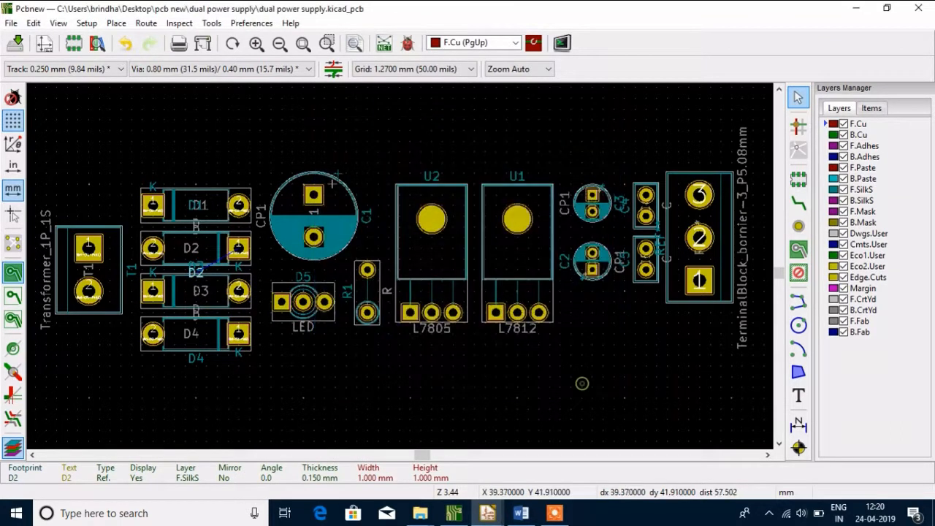
left_click_drag(216, 257, 187, 245)
left_click(189, 248)
left_click(196, 276)
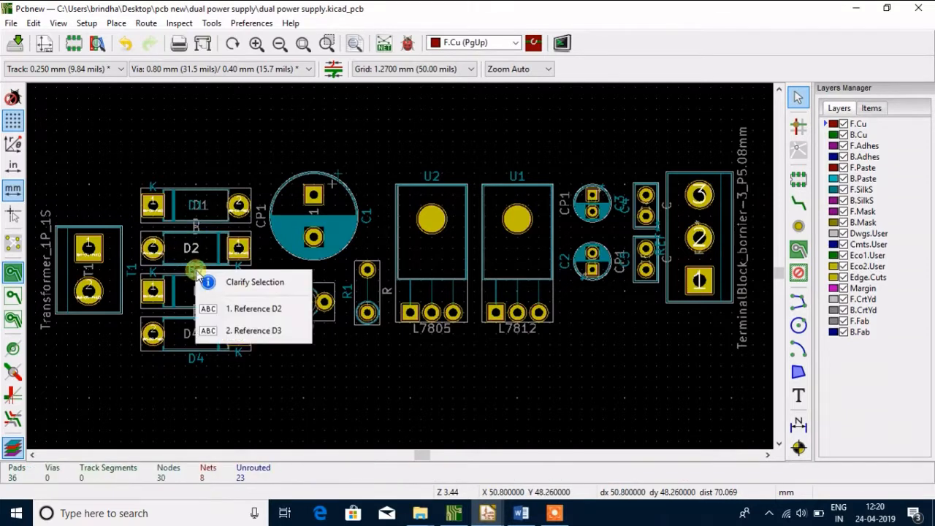
key("Escape")
double_click(195, 272)
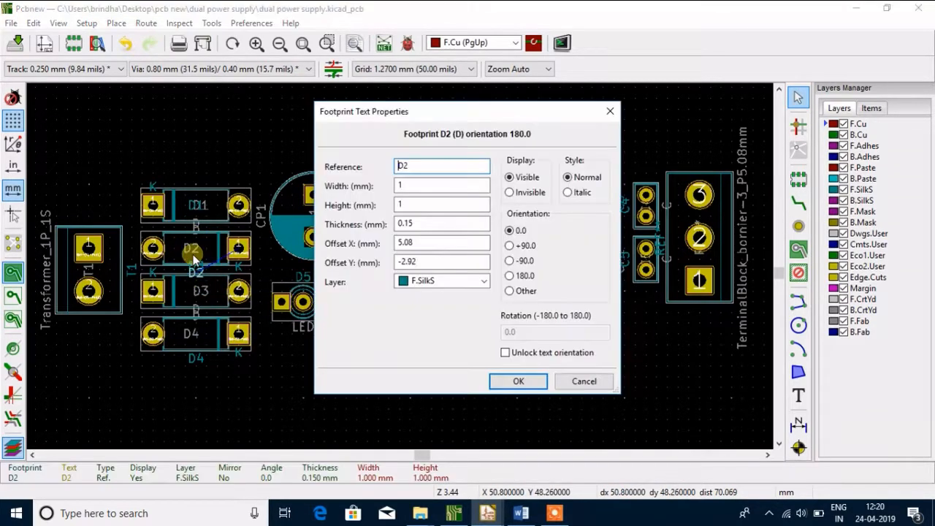
left_click(583, 381)
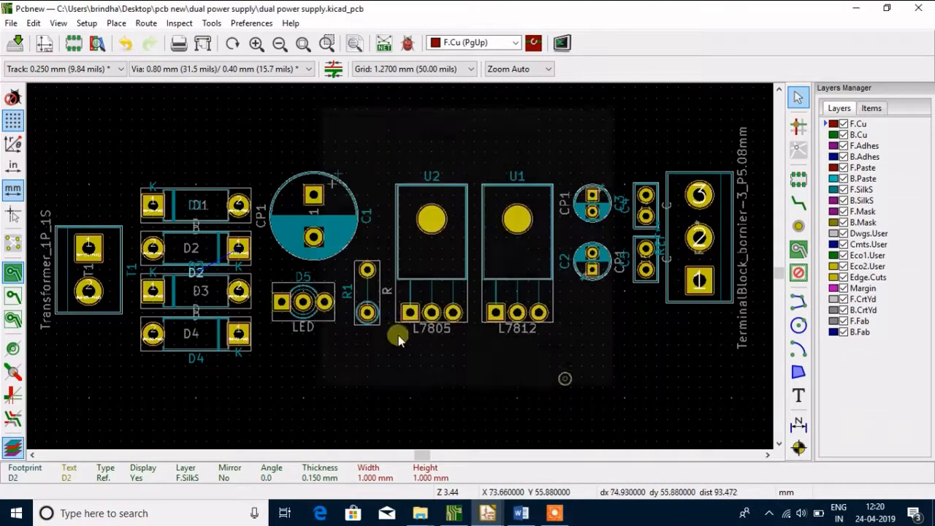
Keep D2 as the diode's reference and move its silkscreen text onto the body of diode D2
left_click(210, 265)
double_click(200, 276)
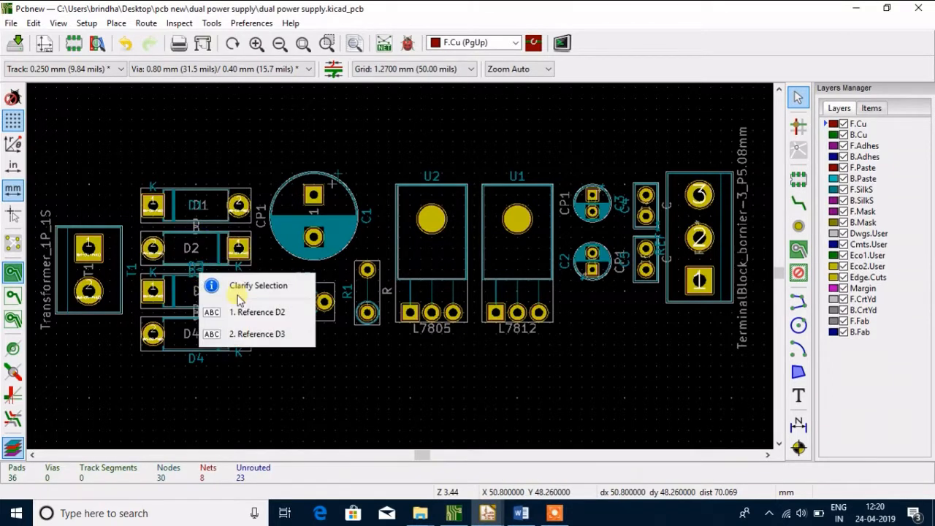
left_click(255, 329)
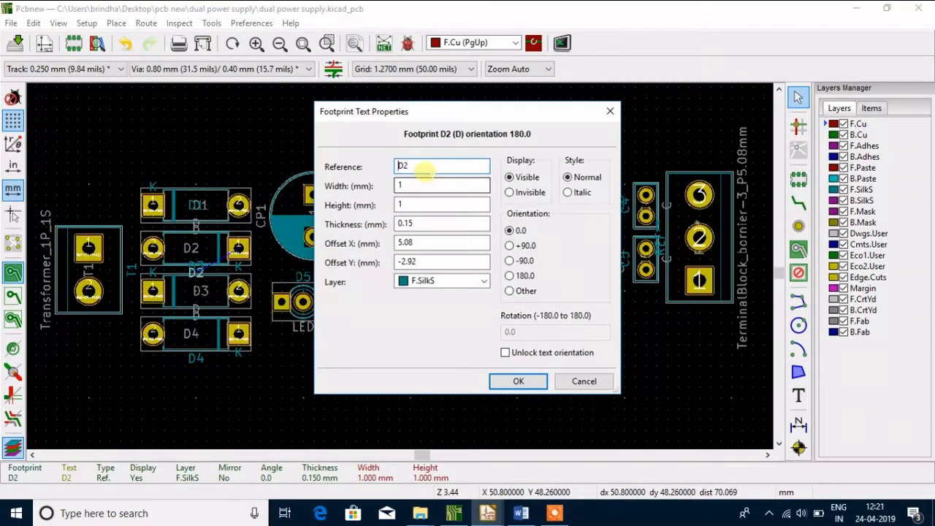
left_click(426, 170)
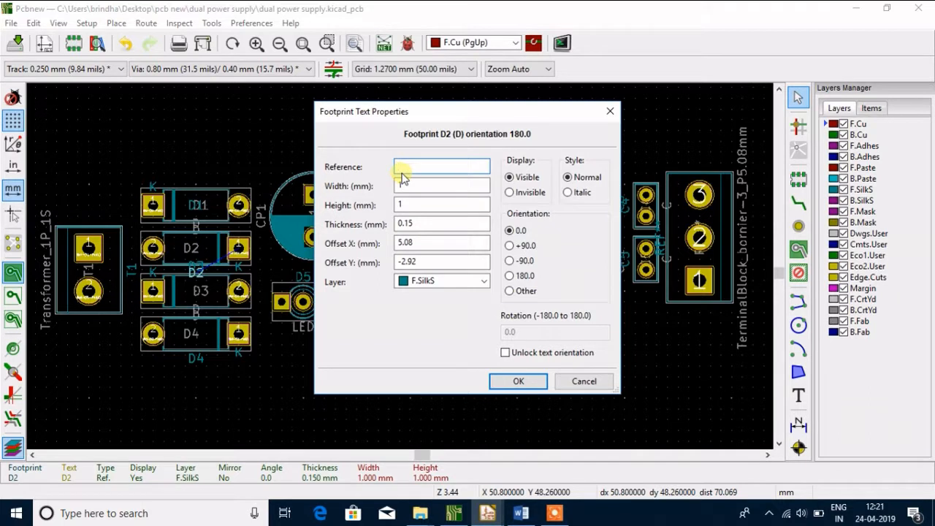
key("Return")
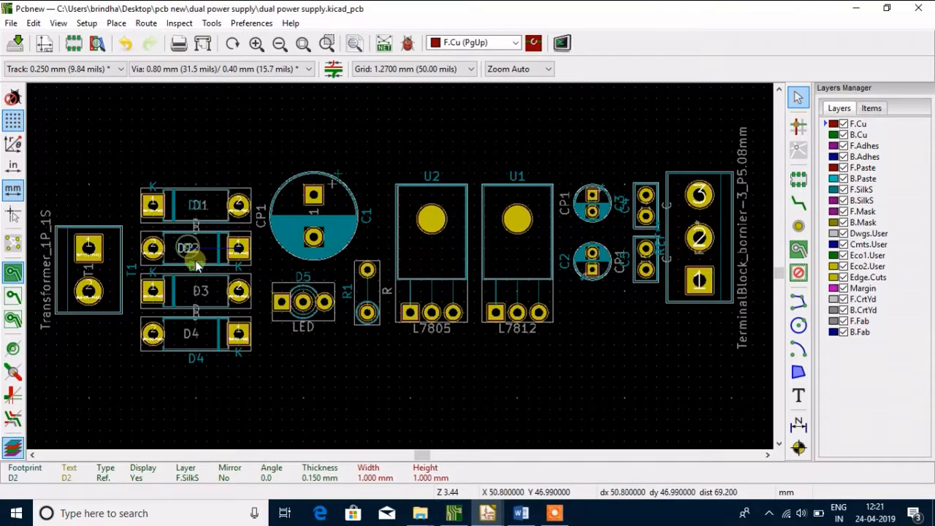
Move the D3 and D4 reference texts onto the bodies of their own diodes
left_click(195, 266)
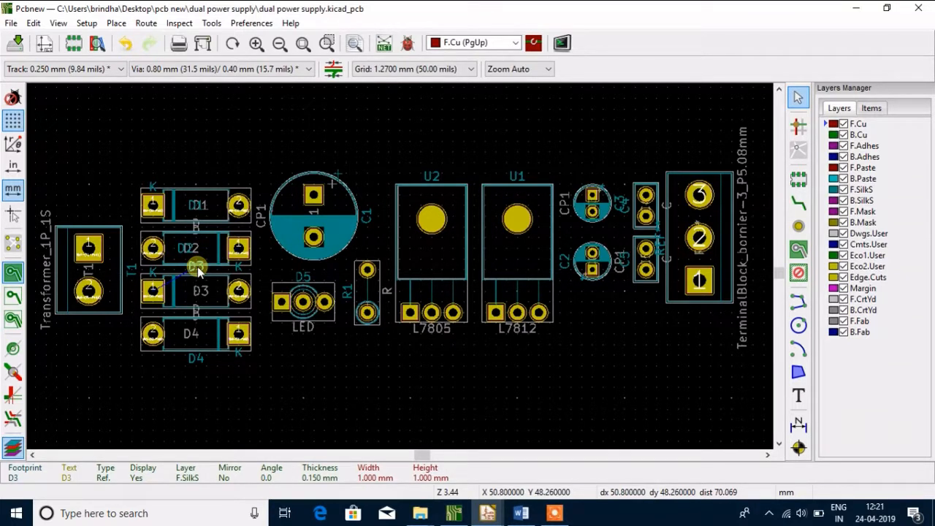
key("m")
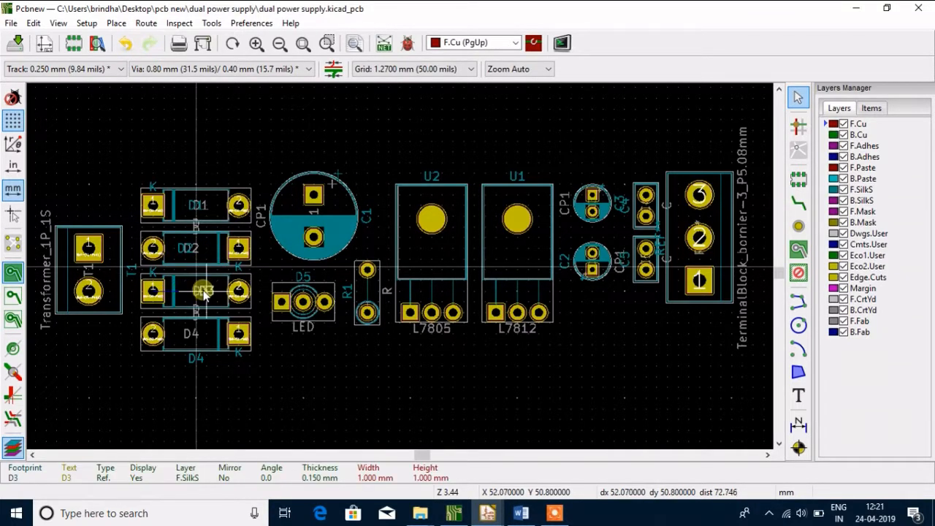
left_click(200, 291)
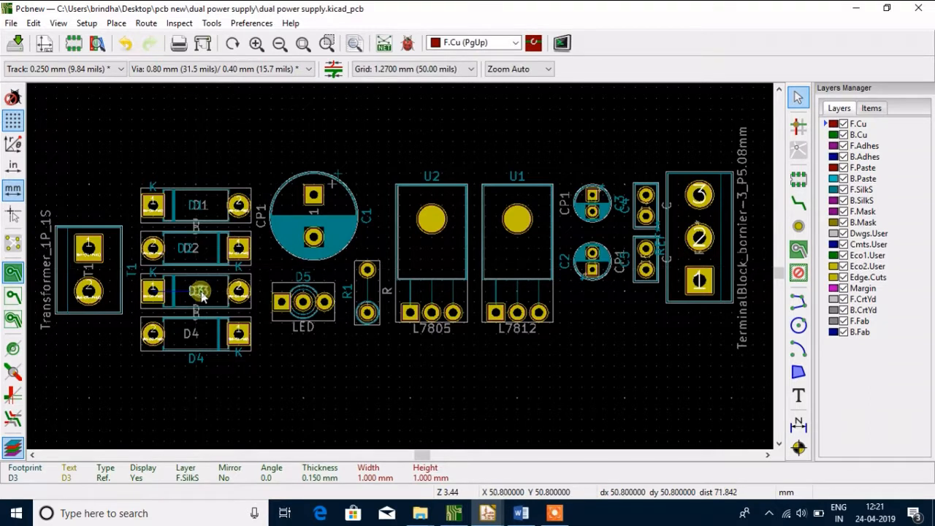
left_click(196, 359)
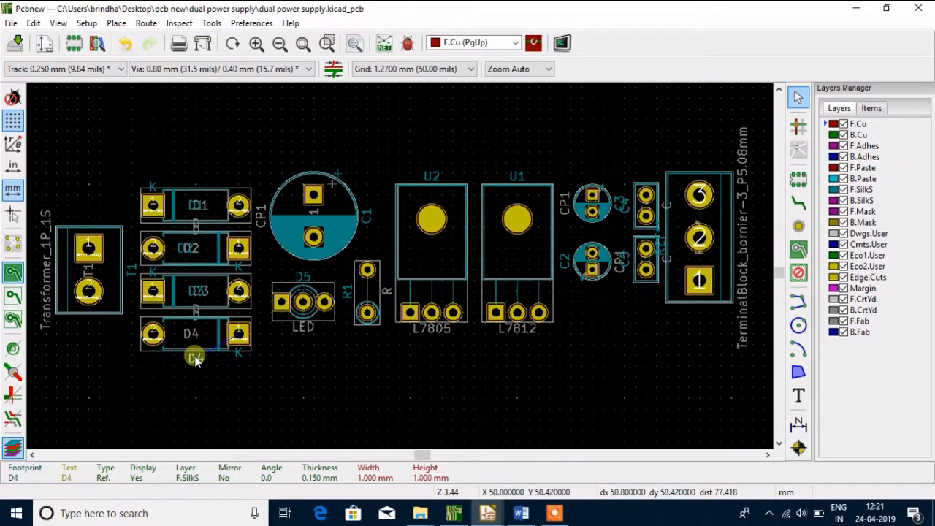
key("m")
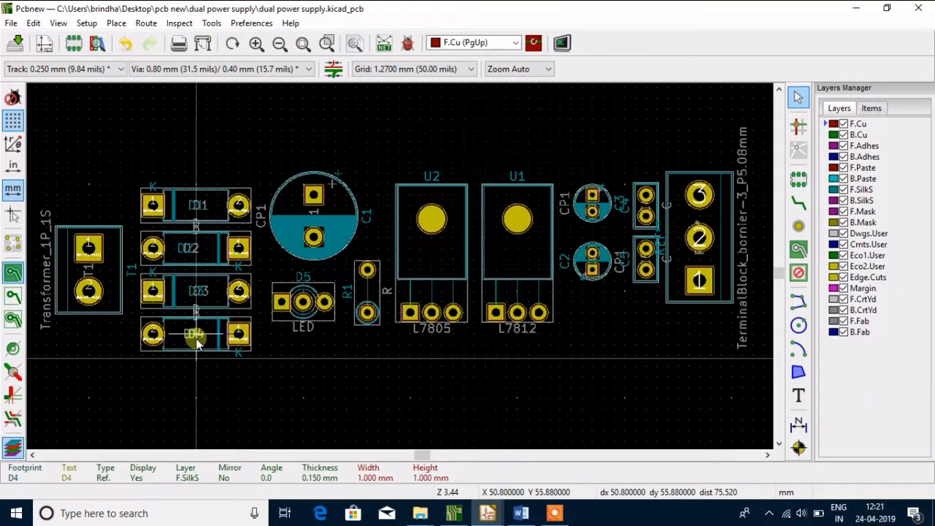
left_click(196, 343)
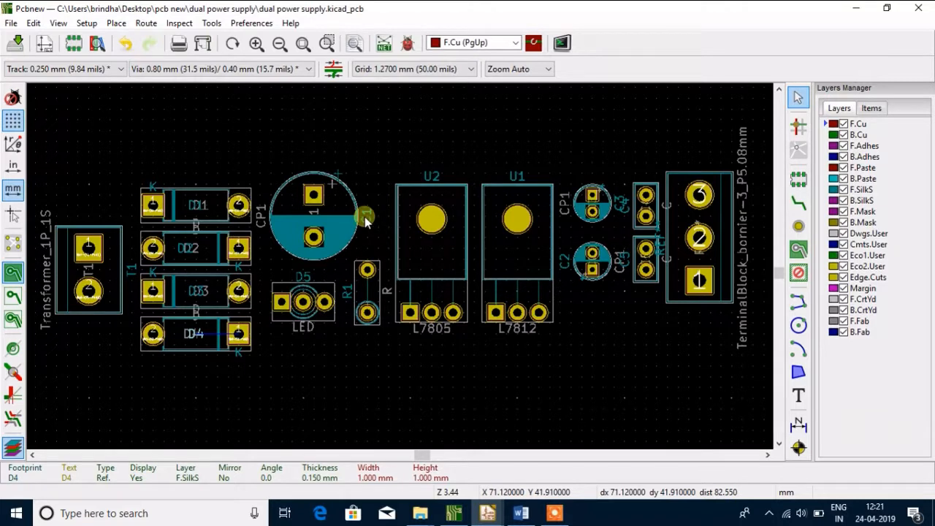
Change the reference of capacitor C1 to 1000UF and move the text inside the capacitor outline, at X 67.31, Y 40.64 mm
key("m")
double_click(369, 224)
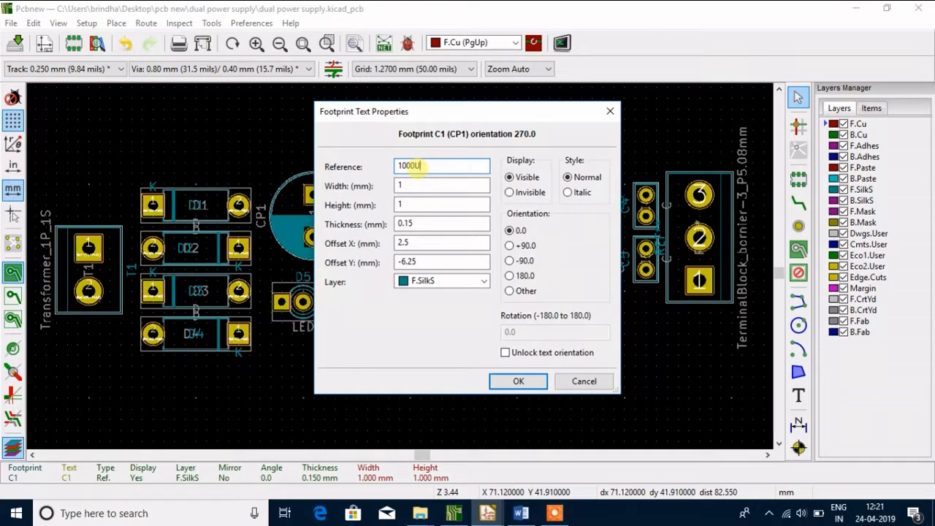
left_click(516, 379)
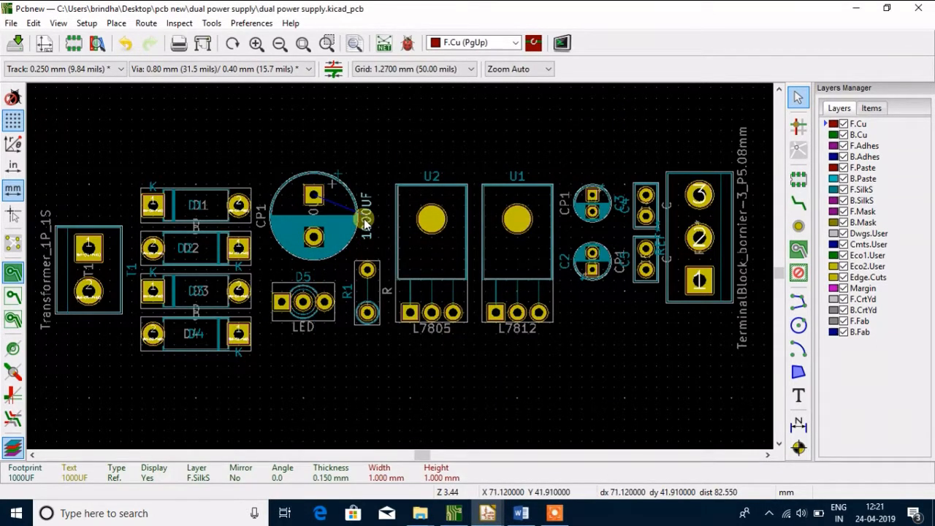
left_click(337, 209)
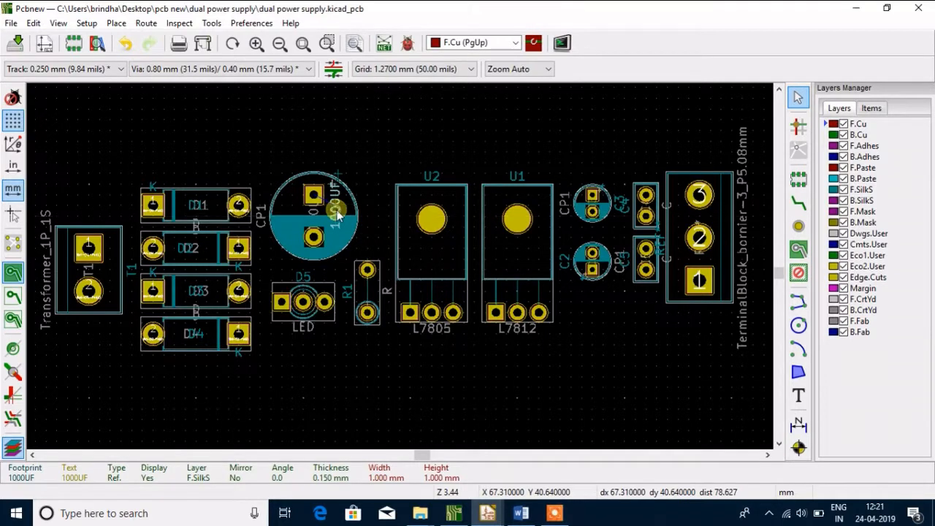
Move the D5 reference text down onto the LED footprint, at X 63.50, Y 50.80 mm
left_click(302, 273)
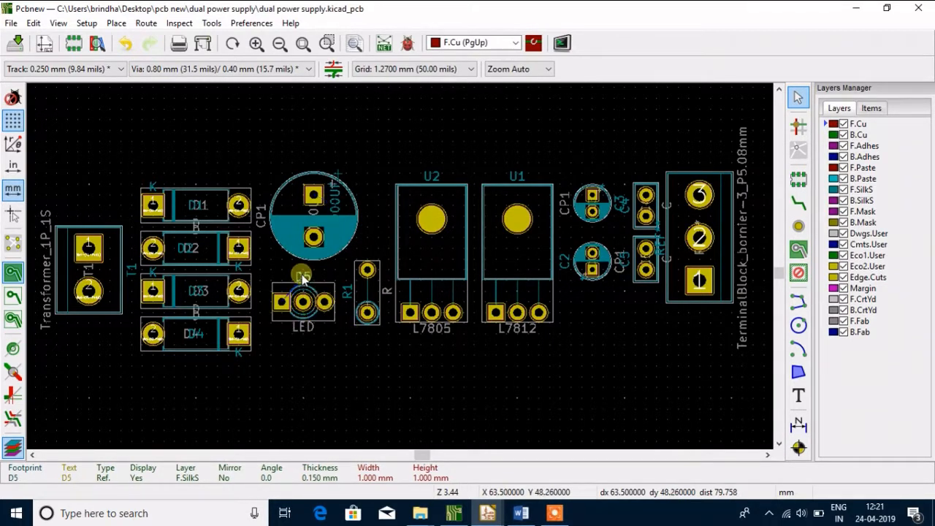
key("m")
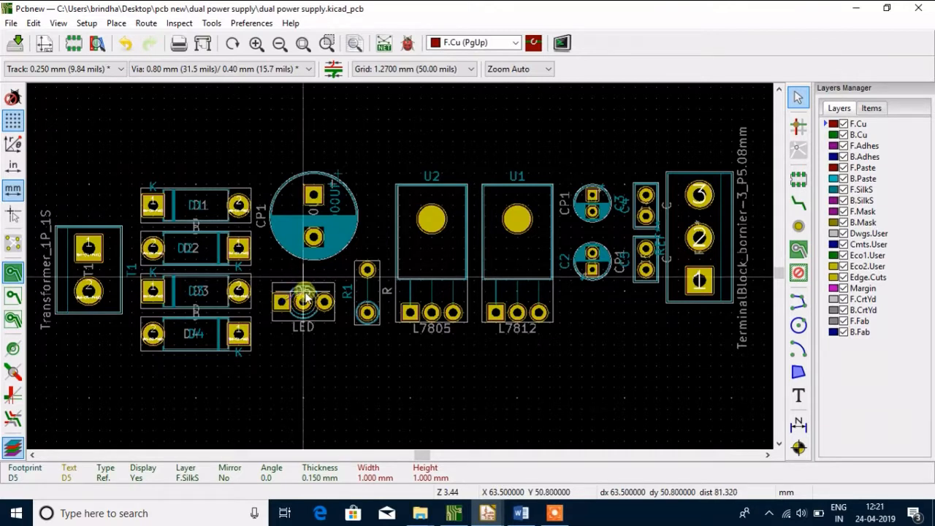
left_click(308, 292)
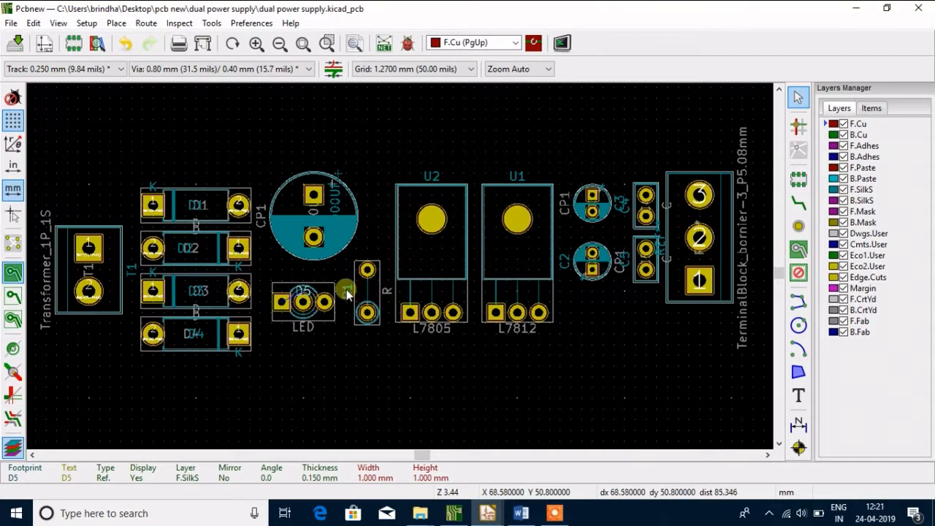
Move the silkscreen reference text of resistor R1 between its pads, at X 71.12, Y 50.80 mm
left_click(345, 293)
left_click(398, 328)
left_click(351, 295)
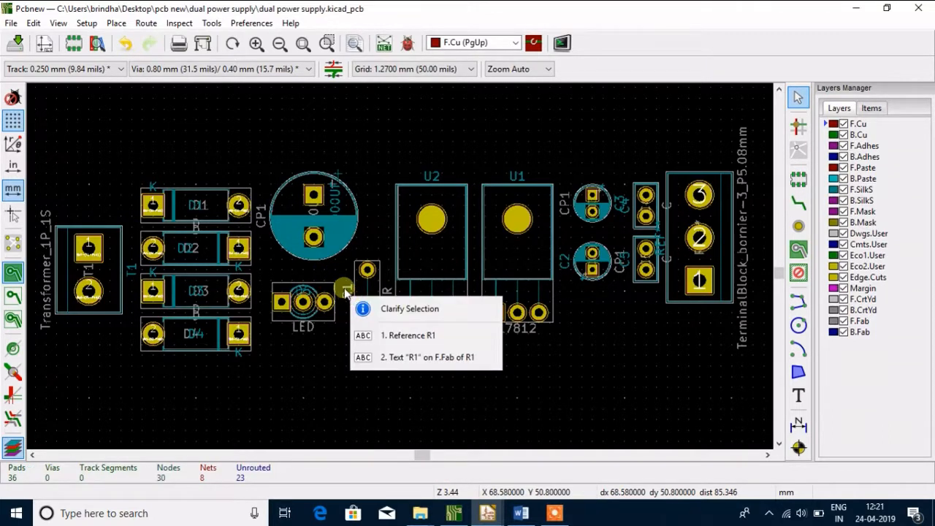
left_click(398, 327)
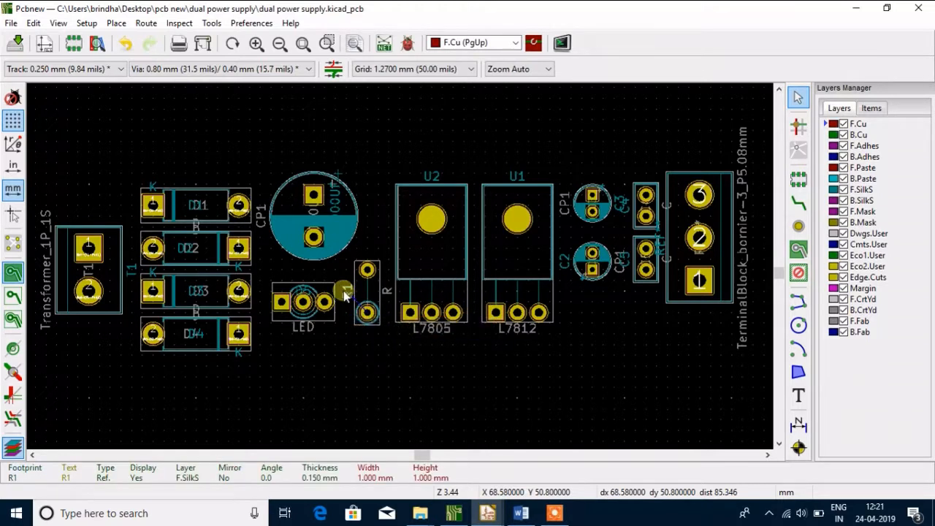
left_click(344, 295)
left_click(380, 351)
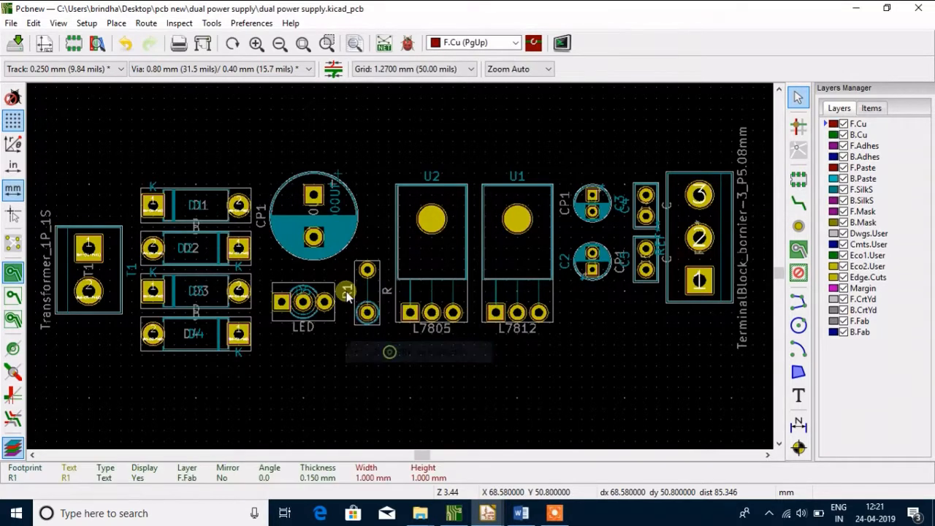
left_click(345, 285)
left_click(378, 303)
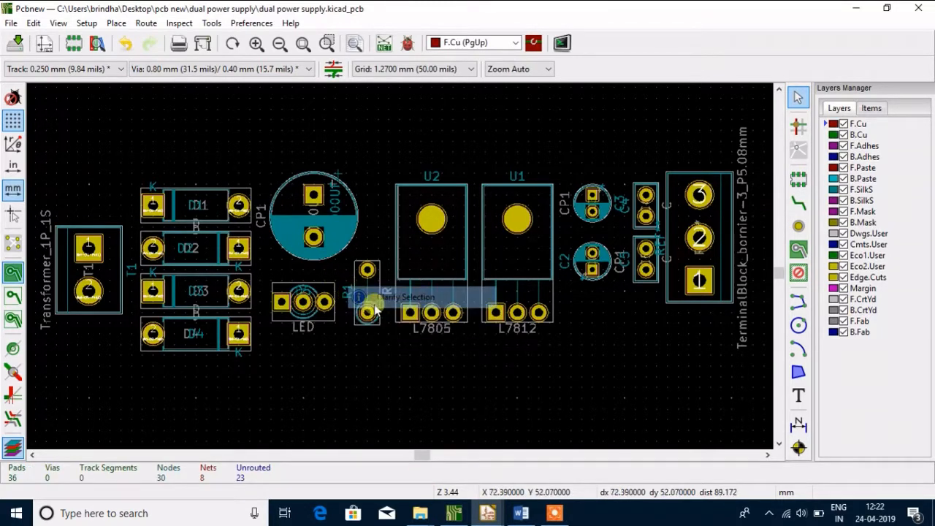
left_click(347, 294)
left_click(393, 327)
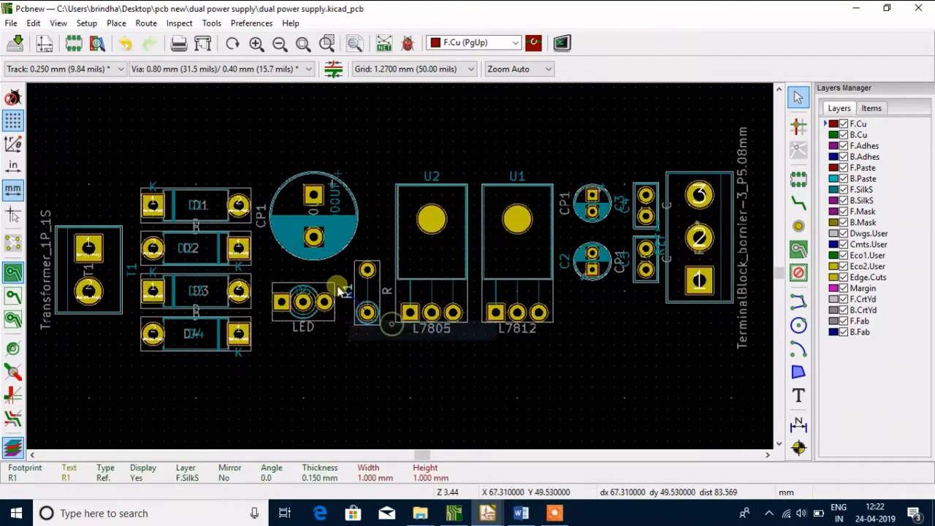
key("m")
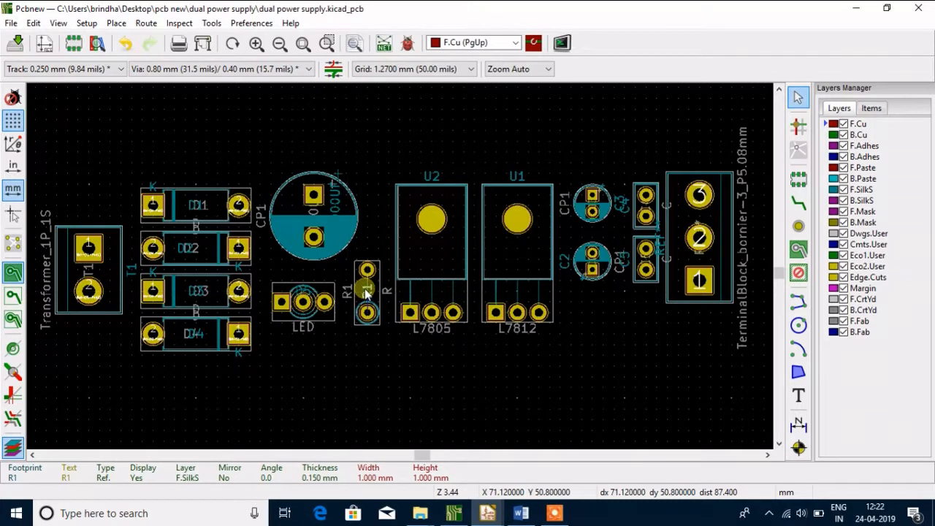
Change the reference of resistor R1 to 1K
double_click(367, 291)
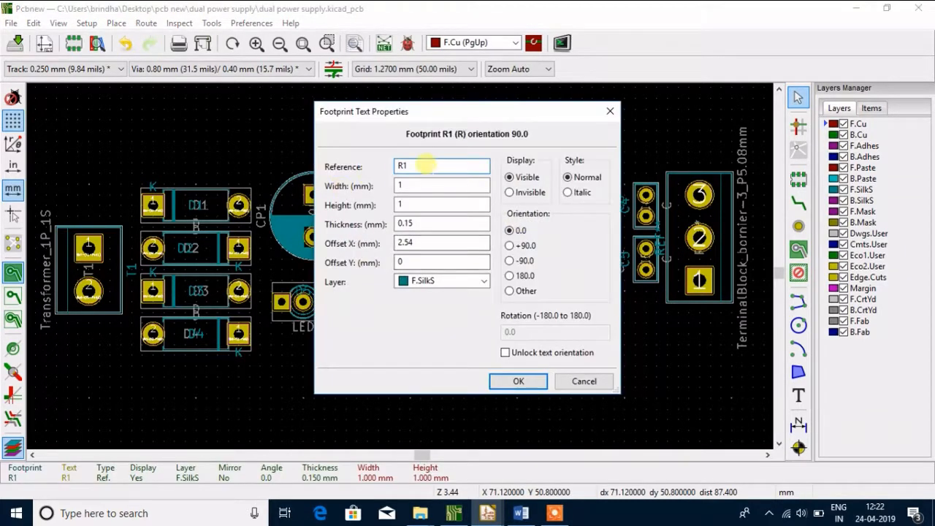
left_click(426, 165)
key("BackSpace")
key("BackSpace")
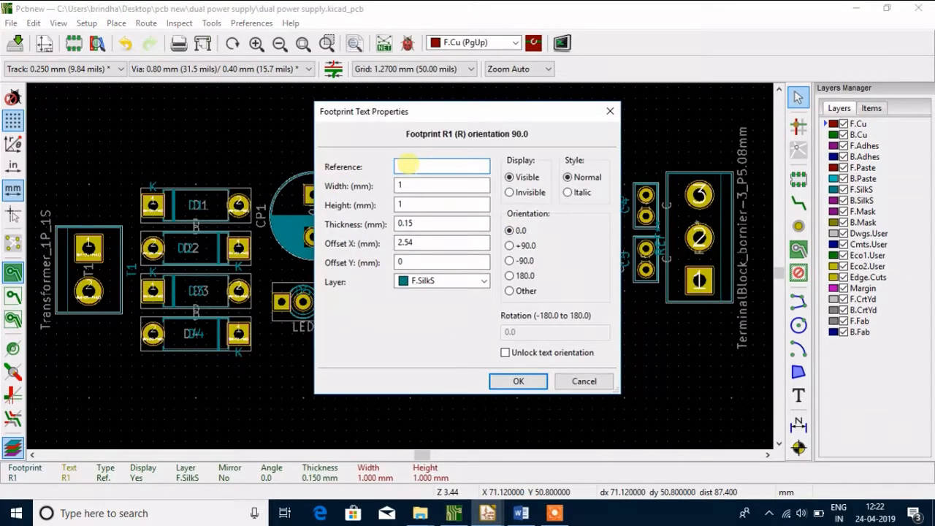
type("1K")
key("Return")
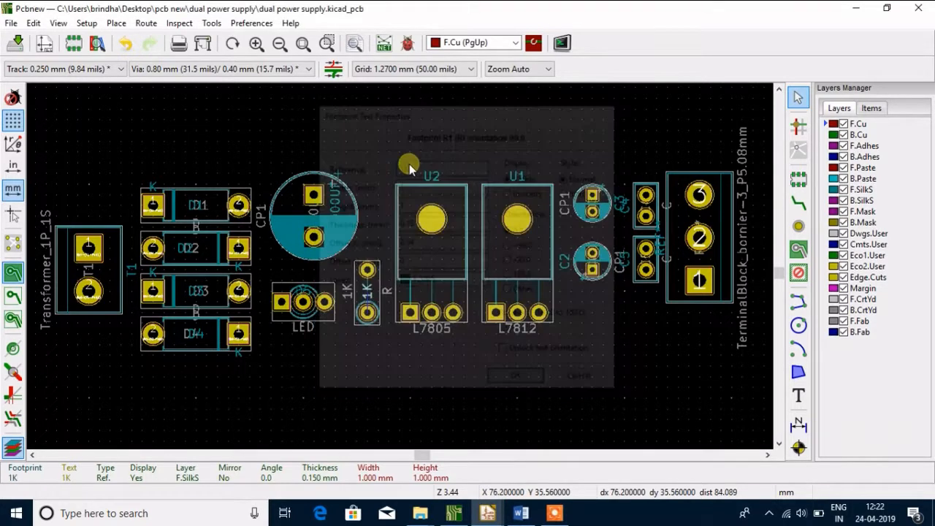
Move the U2 silkscreen reference text down inside the regulator's outline, at X 78.74, Y 39.37 mm
left_click(428, 175)
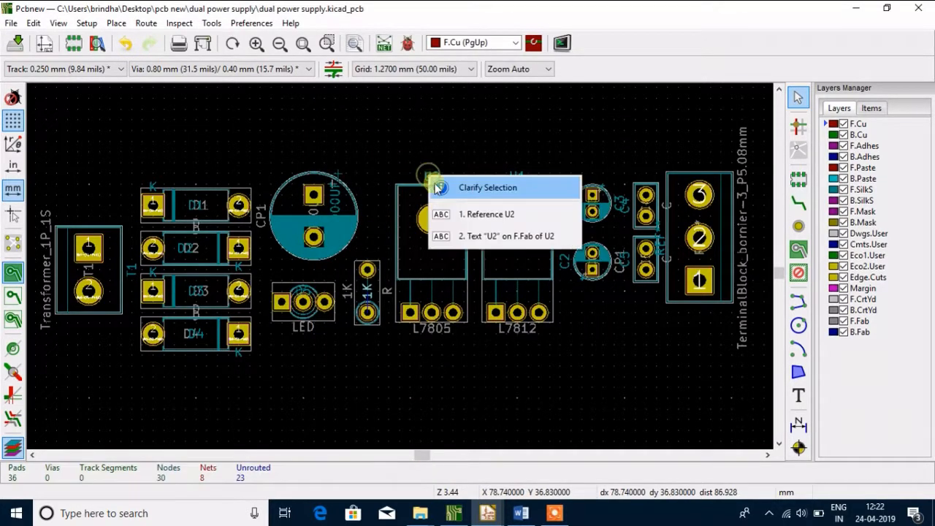
left_click(468, 221)
left_click(432, 173)
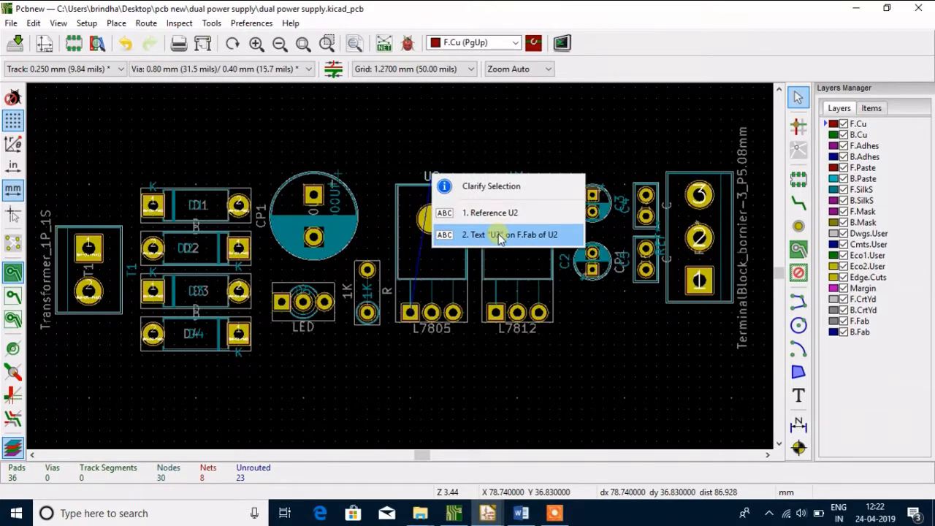
left_click(500, 238)
left_click(432, 173)
left_click(478, 210)
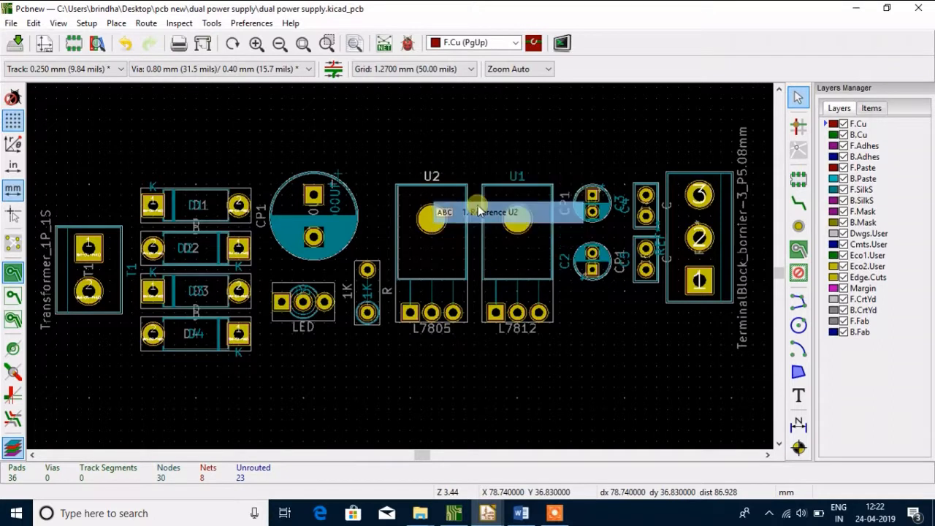
left_click(429, 173)
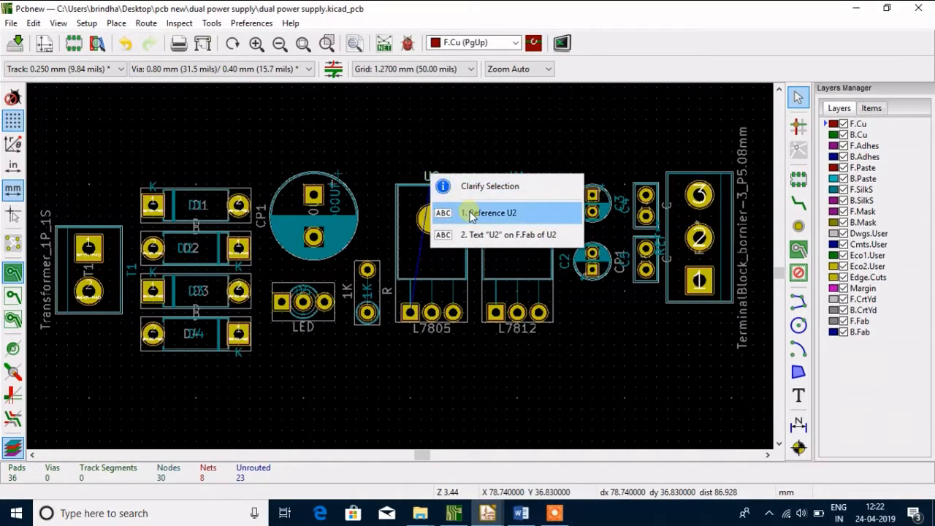
left_click(473, 213)
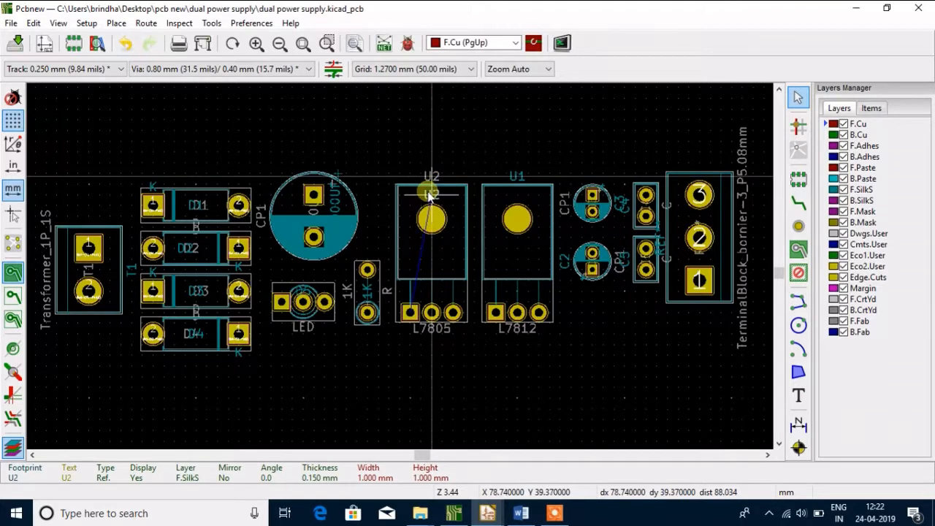
Change the reference of regulator U2 to L7805
double_click(428, 197)
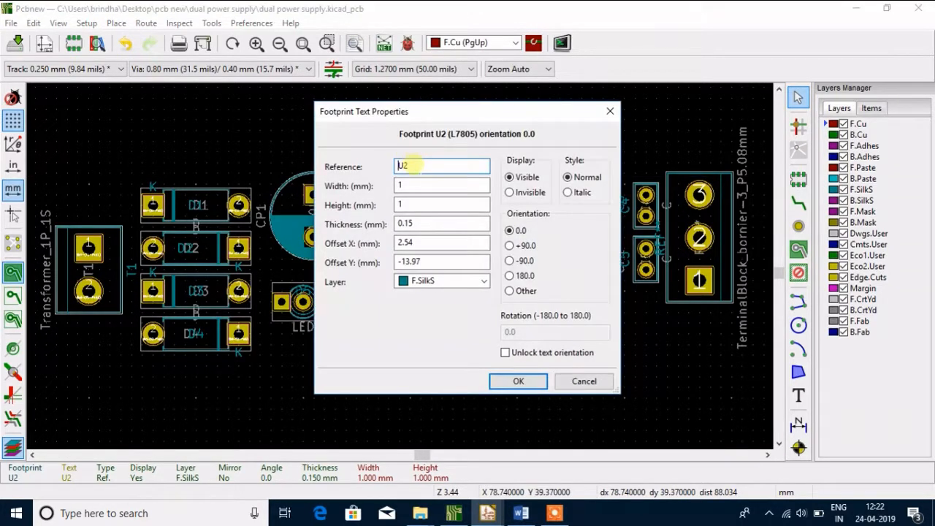
key("BackSpace")
key("BackSpace")
type("L7805")
key("Return")
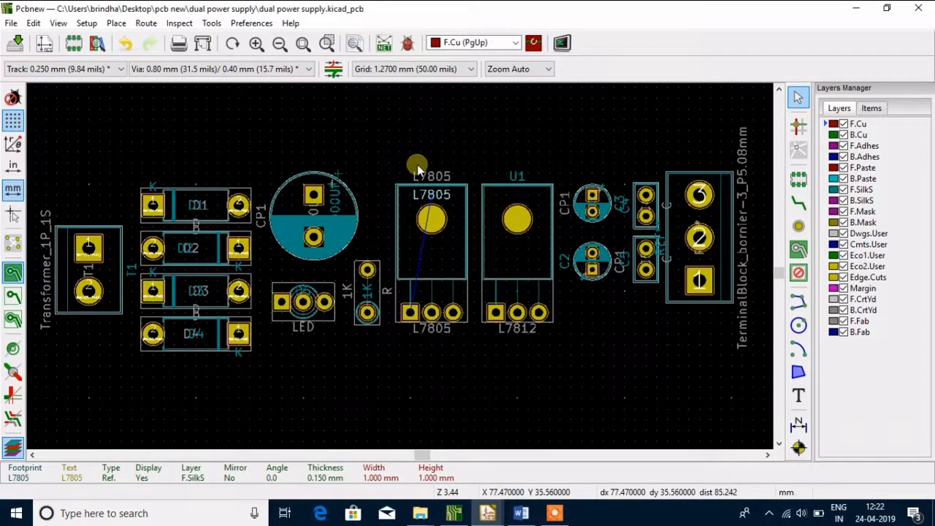
Move the U1 silkscreen reference text inside the regulator's outline, at X 88.90, Y 39.37 mm, and change it to L7812
left_click(519, 174)
left_click(563, 210)
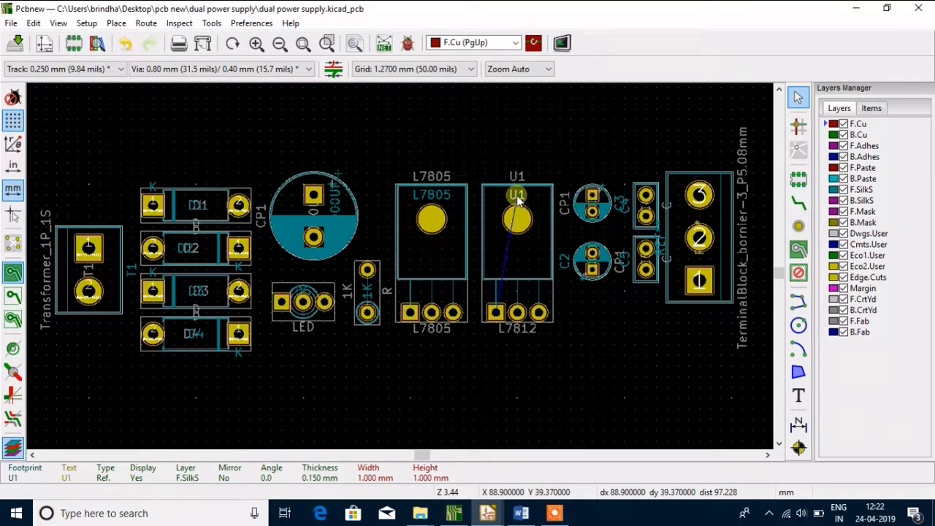
key("e")
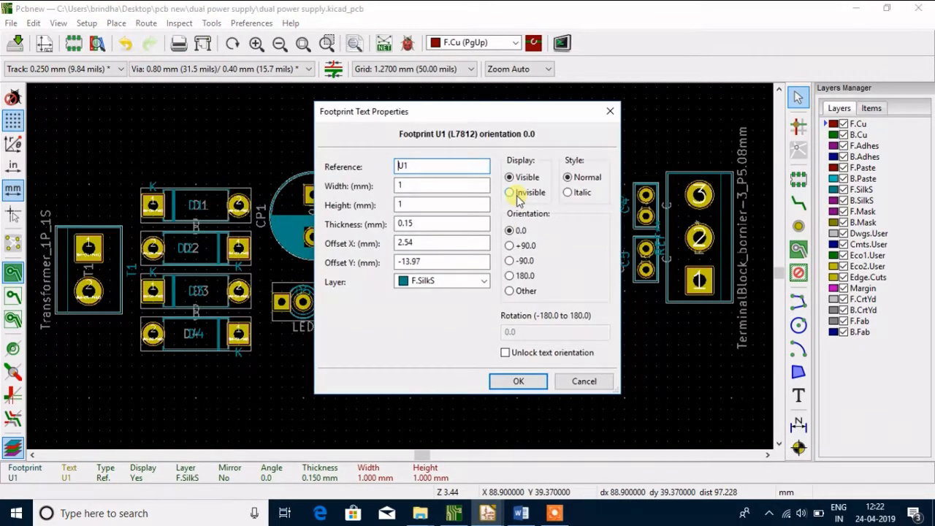
key("BackSpace")
key("BackSpace")
type("L7812")
key("Return")
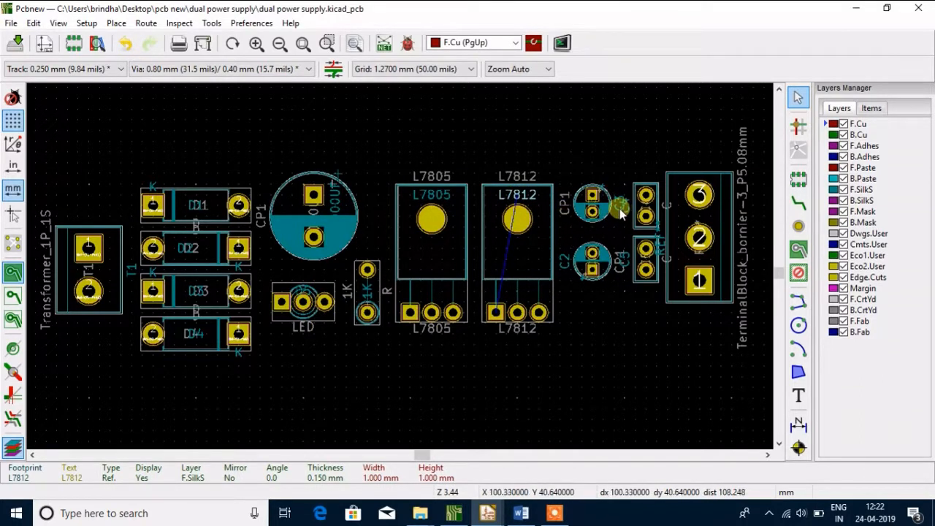
Move the C3 reference text onto its capacitor, at X 99.06, Y 40.64 mm, and change it to 10UF
left_click(618, 200)
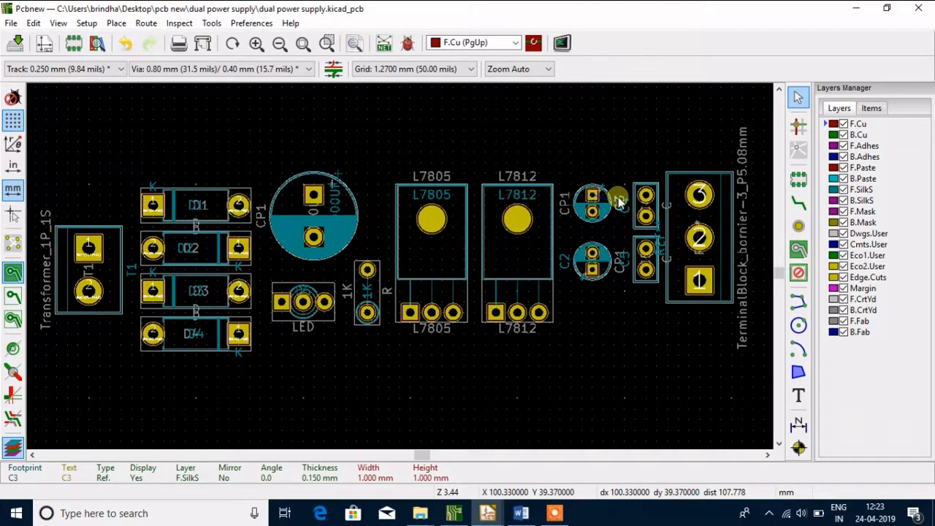
key("m")
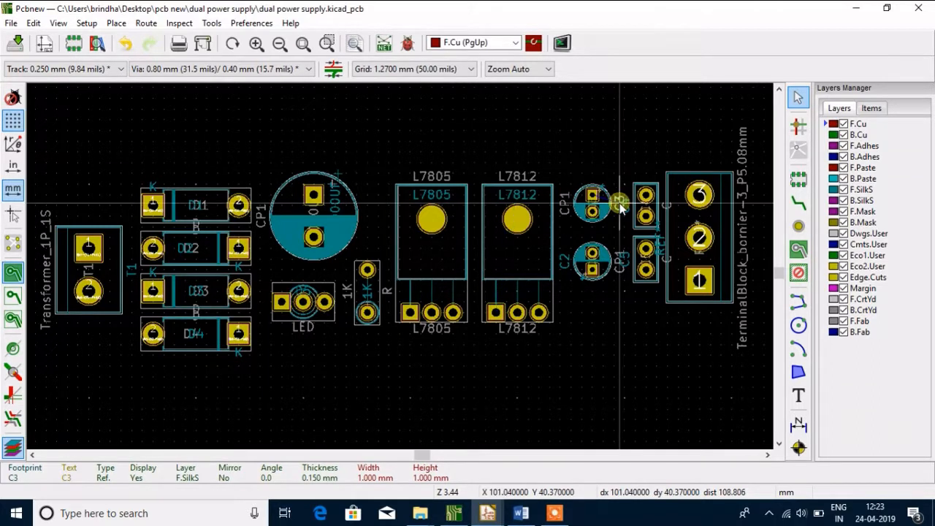
key("e")
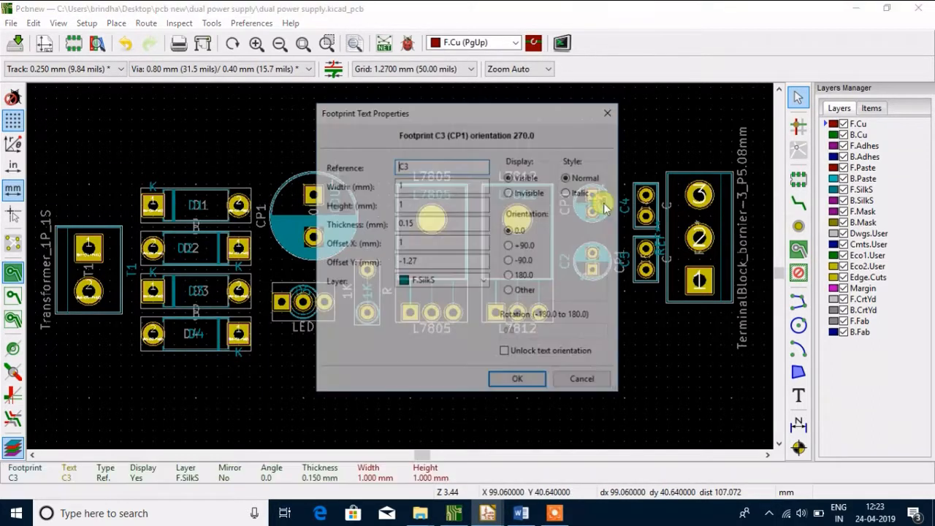
key("Right")
key("Delete")
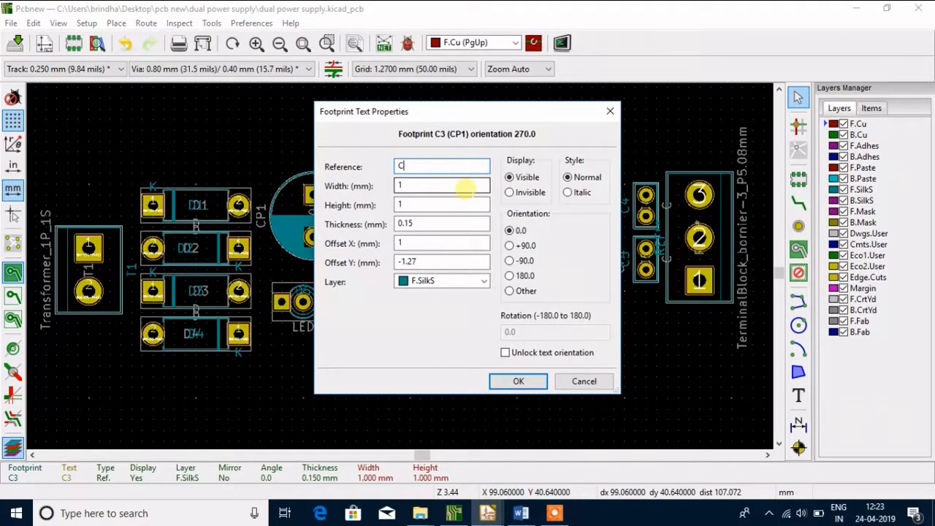
key("BackSpace")
type("10UF")
key("Return")
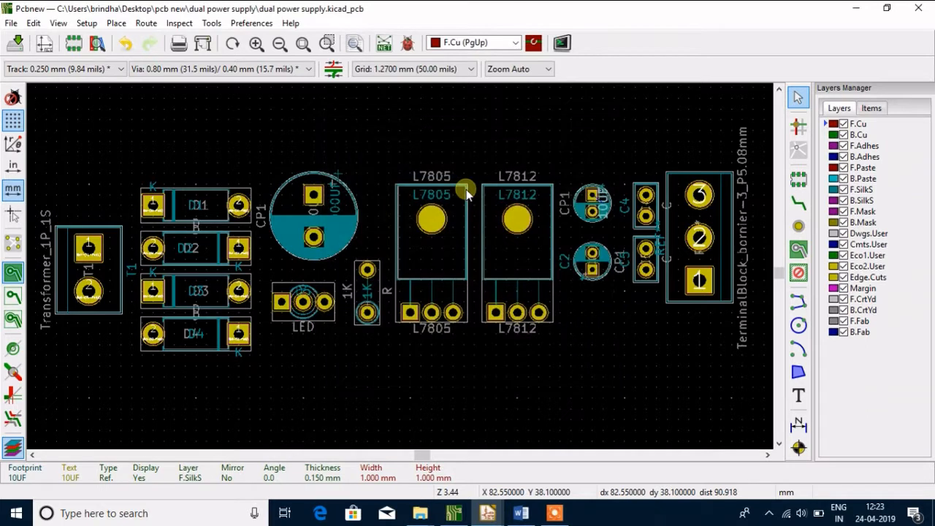
Move the C2 reference text onto its capacitor, at X 96.52, Y 46.99 mm, set its orientation to -90.0, and change it to 10UF
left_click(566, 265)
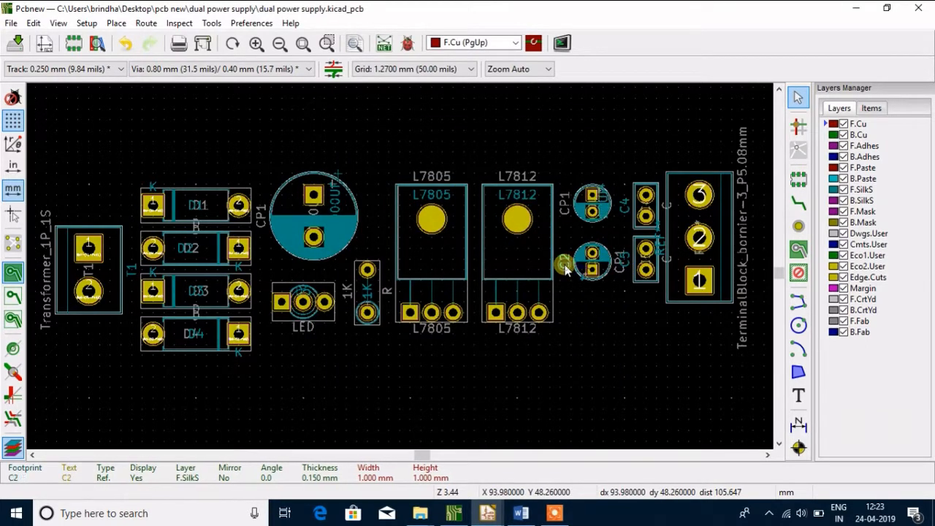
key("m")
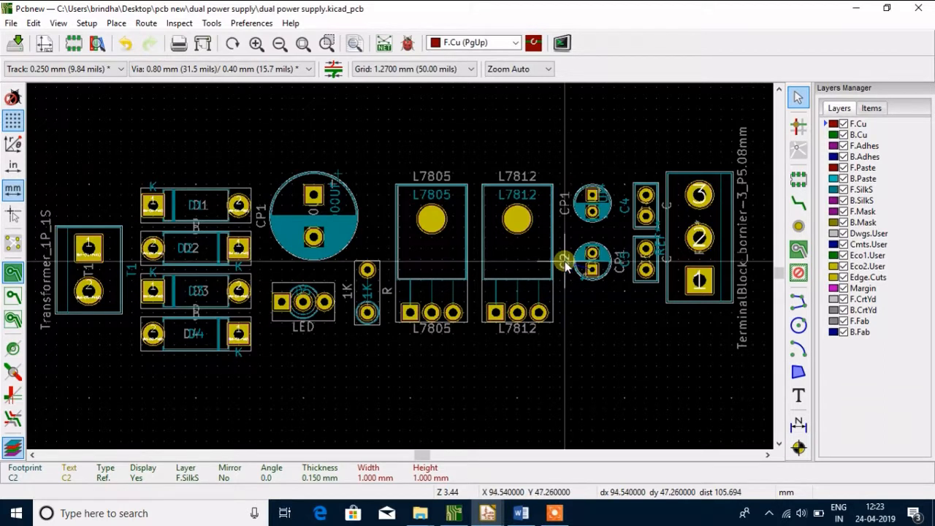
left_click(582, 261)
key("e")
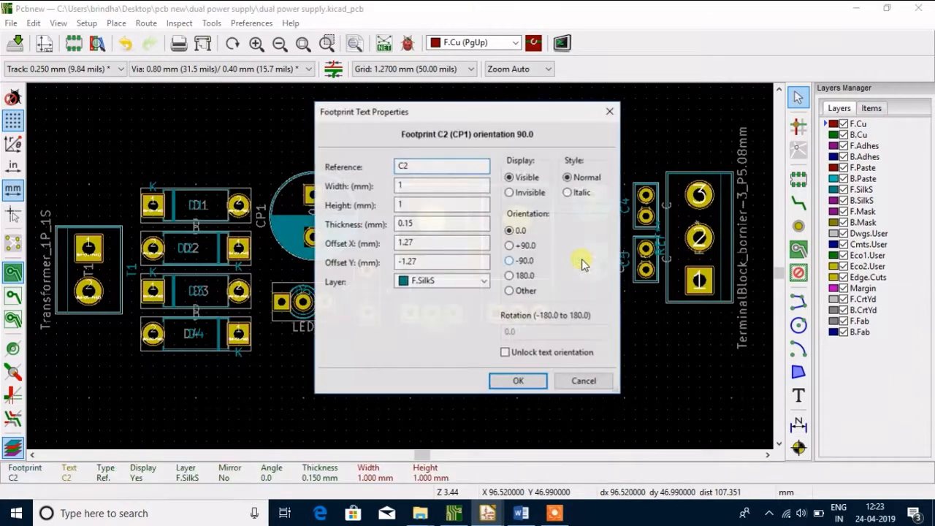
left_click(510, 260)
left_click(436, 164)
key("BackSpace")
key("BackSpace")
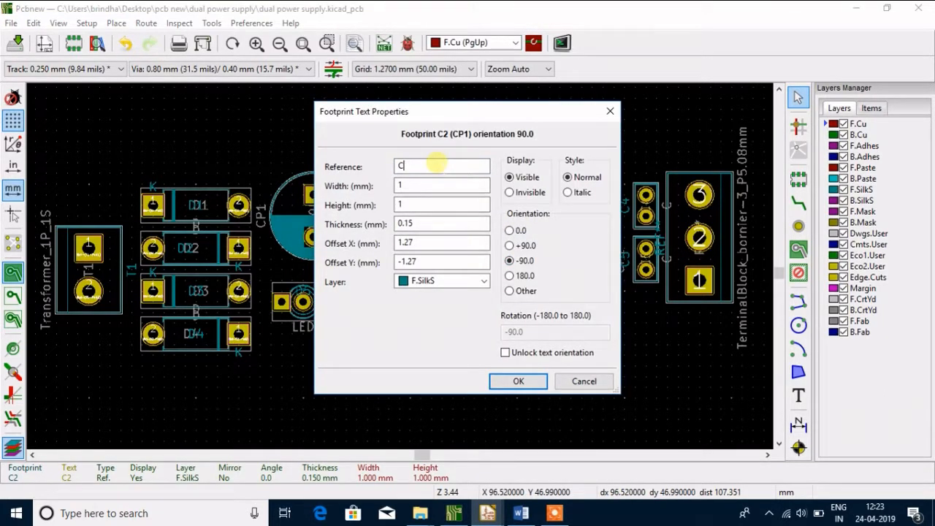
type("10UF")
key("Return")
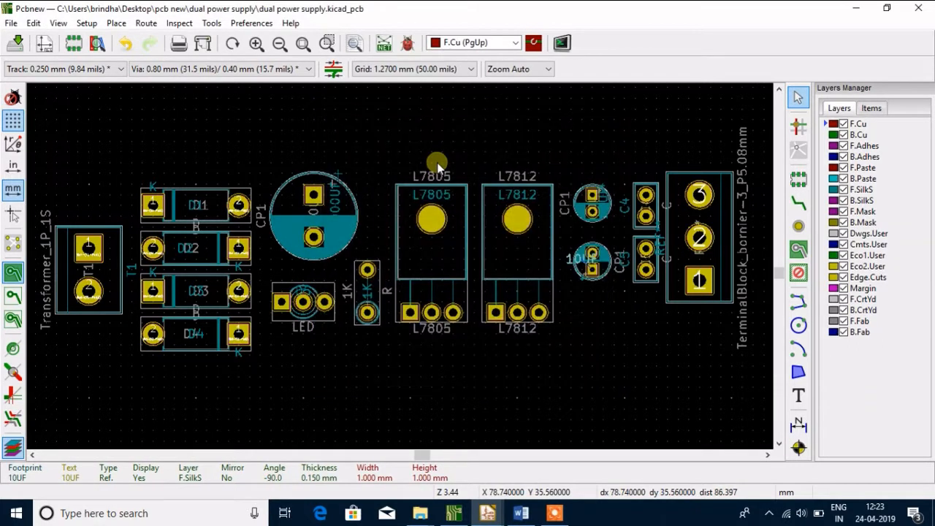
Move the C4 reference text above its capacitor, to X 104.14, Y 36.83 mm, and change it to .1UF
left_click(626, 208)
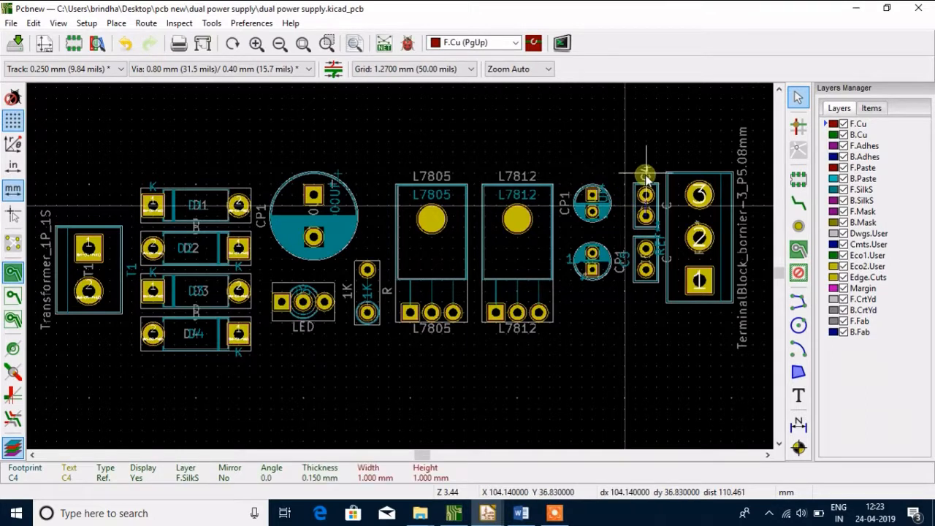
left_click(646, 179)
double_click(645, 179)
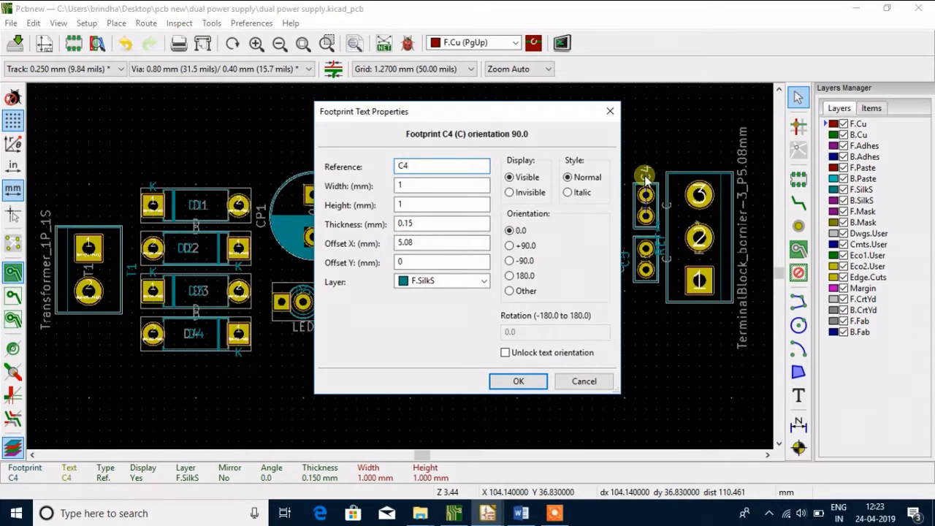
key("BackSpace")
key("BackSpace")
key("Return")
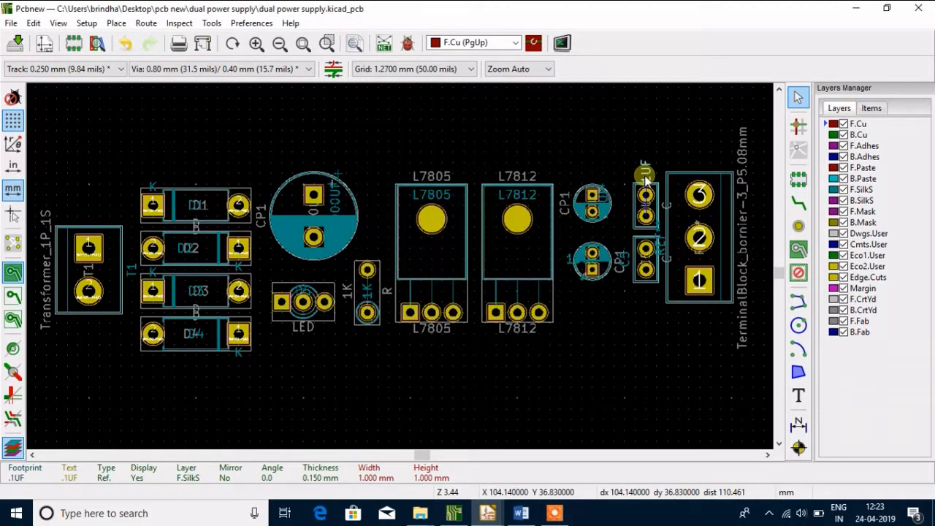
Change the C5 silkscreen reference to .1UF and move it over the lower end of its capacitor, at about X 104.14, Y 49.53 mm
double_click(629, 263)
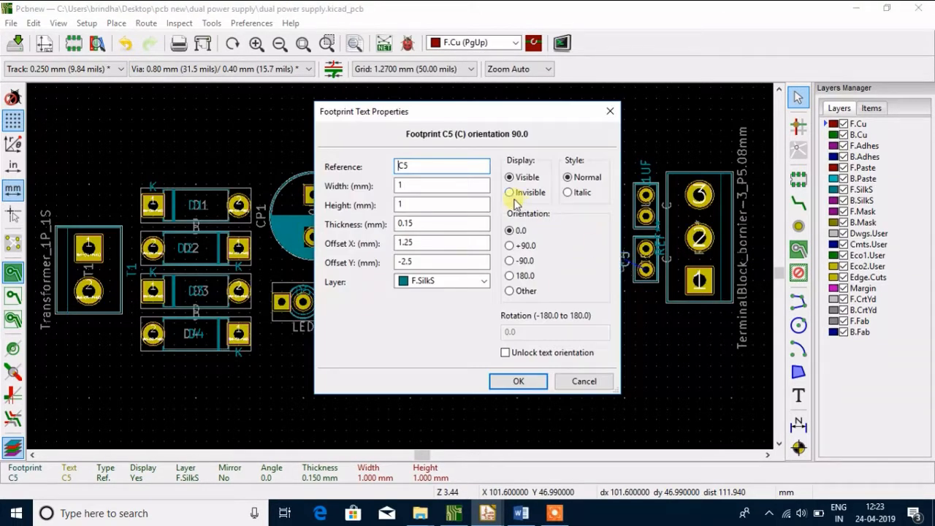
key("BackSpace")
type(".1UF")
key("Return")
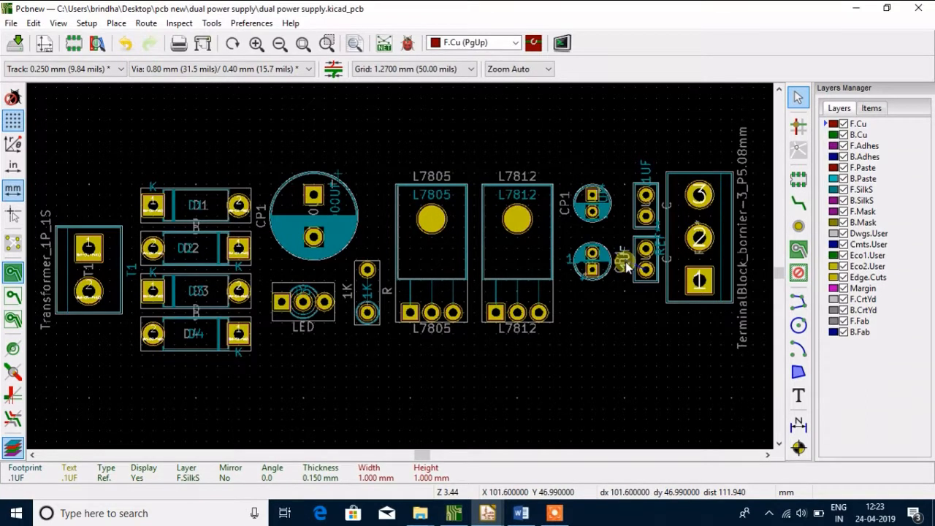
key("s")
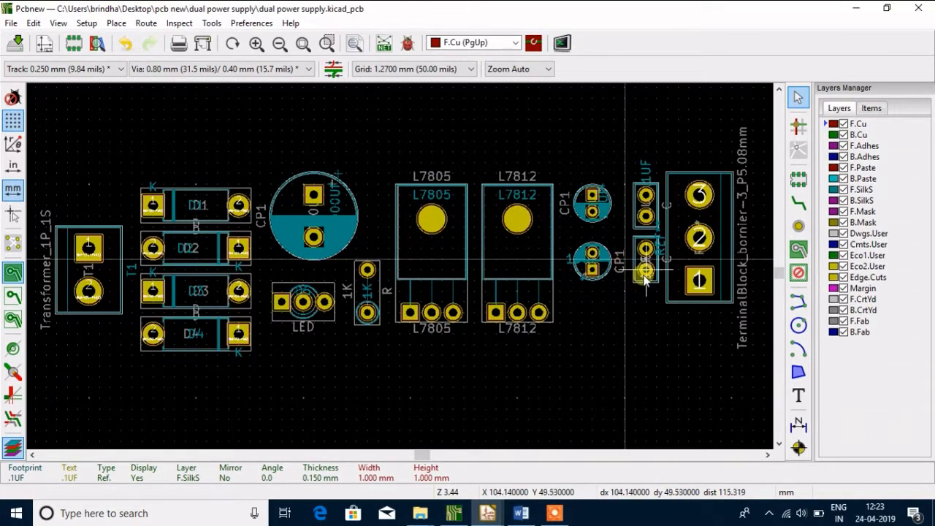
left_click(646, 286)
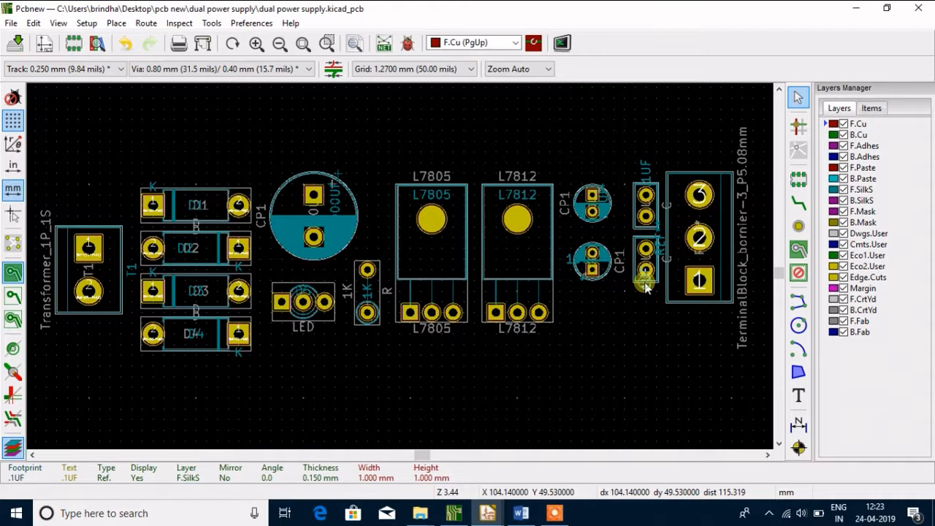
Move the terminal block's REF** text inside its outline, at X 107.95, Y 44.45 mm, and change it to CONNECTOR
left_click(664, 250)
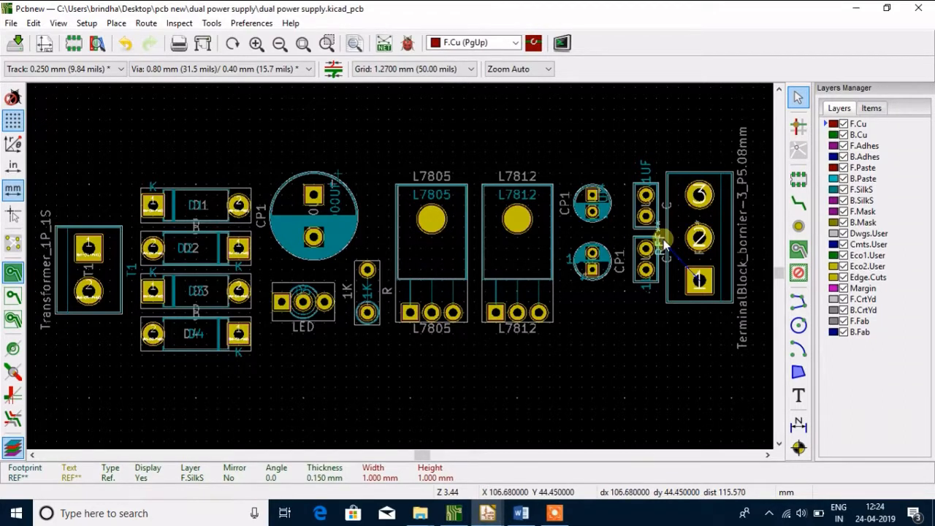
left_click(663, 240)
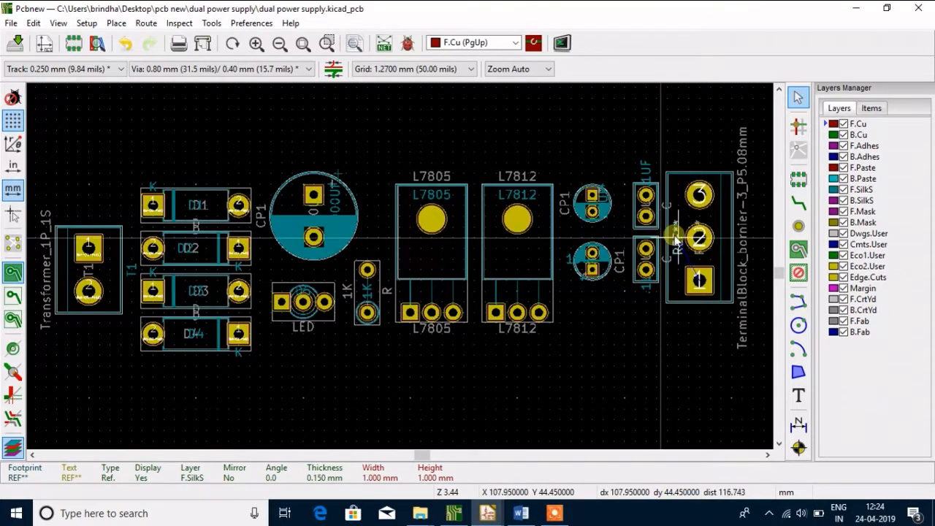
double_click(675, 239)
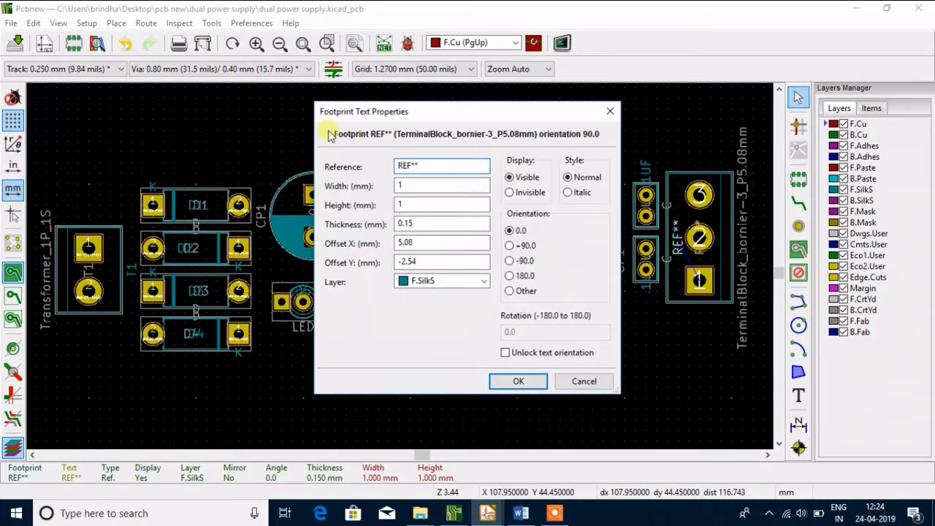
left_click(408, 165)
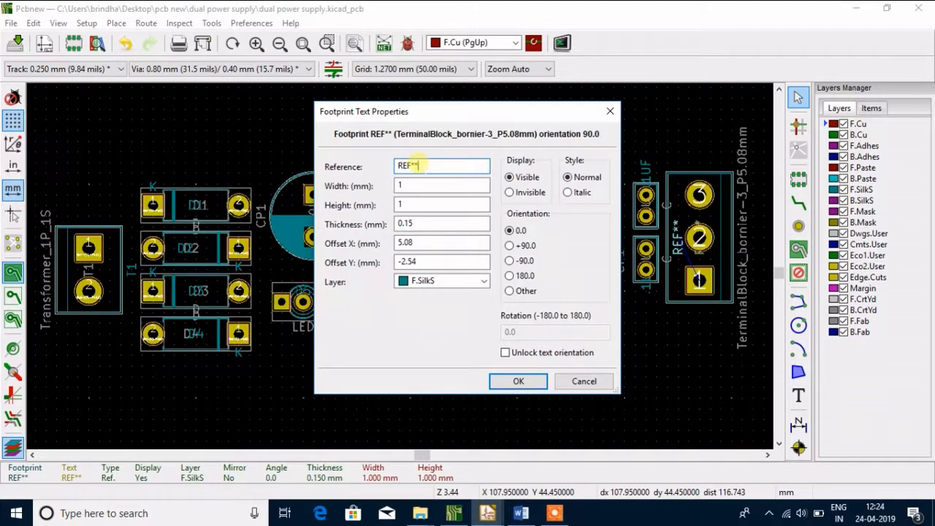
key("BackSpace")
key("BackSpace")
key("BackSpace")
type("CONNECTOR")
left_click(532, 382)
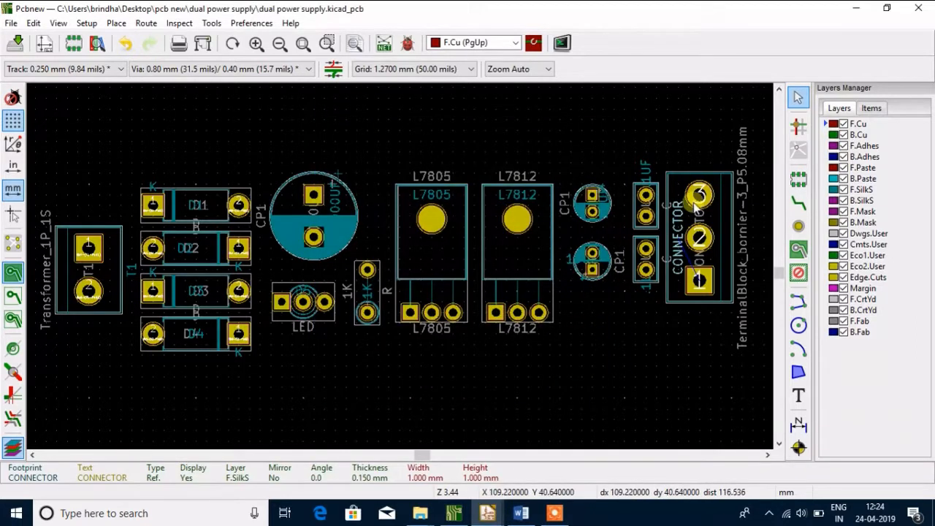
Change the pad number of the terminal block's pad 3 to 12V
double_click(698, 196)
left_click(316, 87)
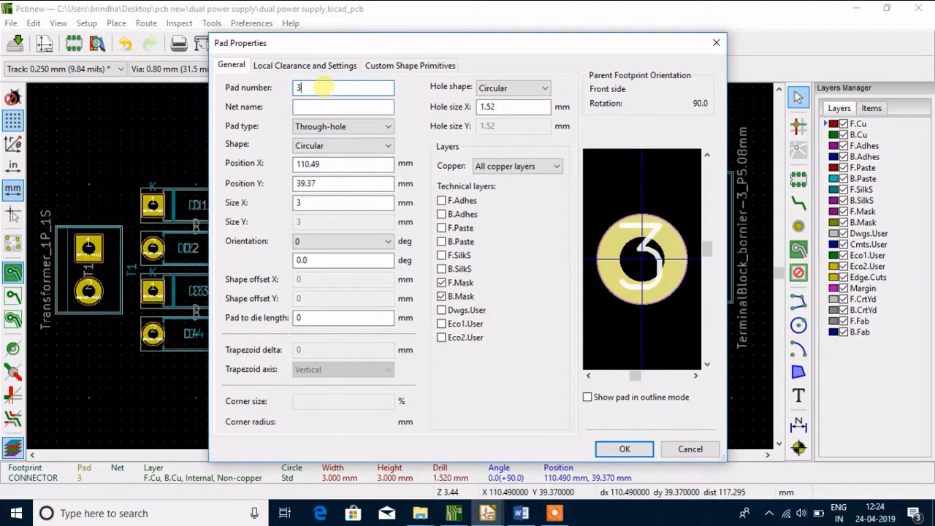
key("BackSpace")
type("1")
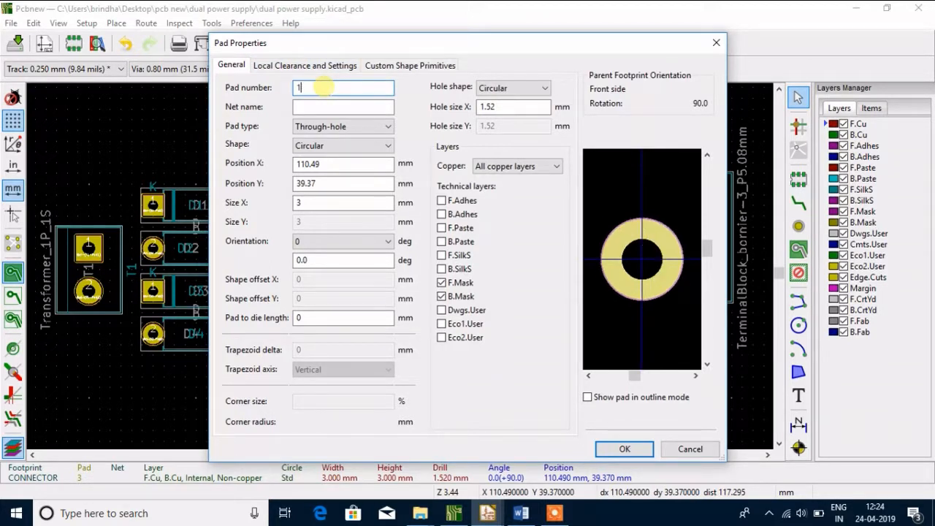
type("2V")
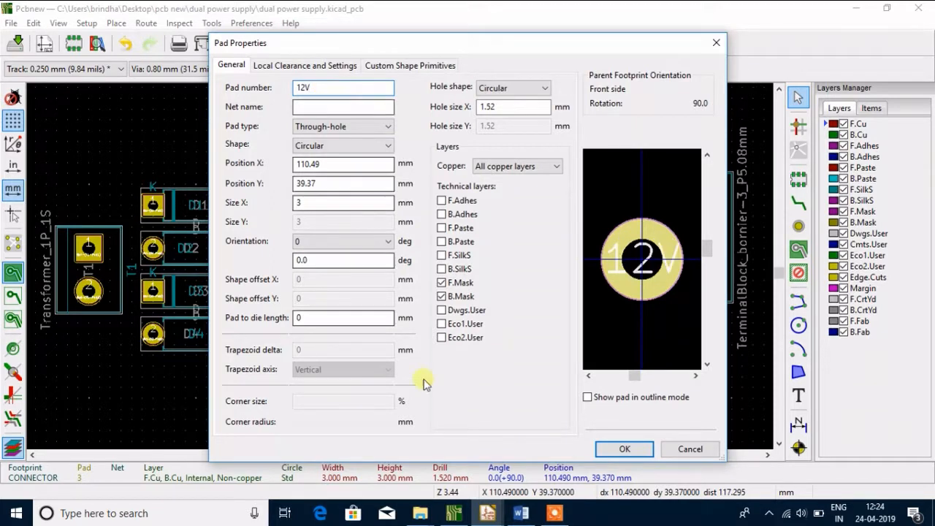
left_click(622, 447)
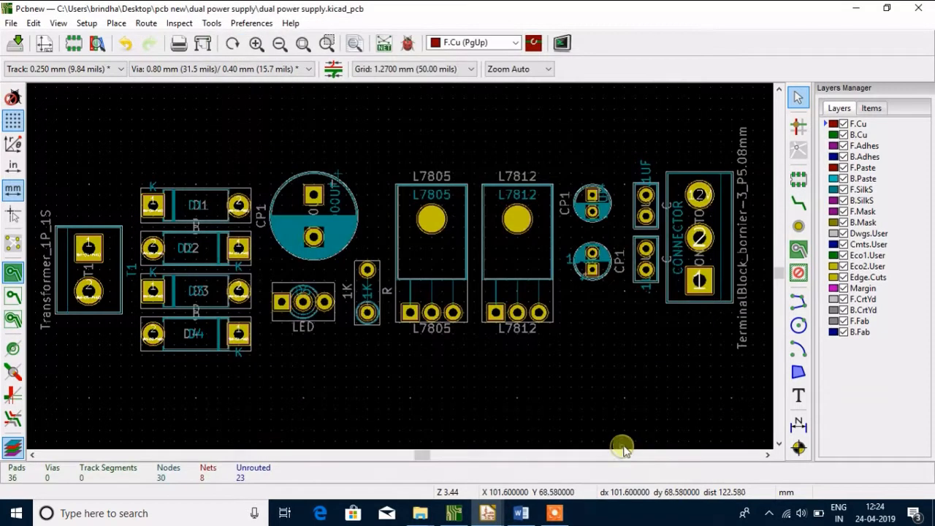
Change the pad number of the terminal block's middle pad to 5V
double_click(694, 235)
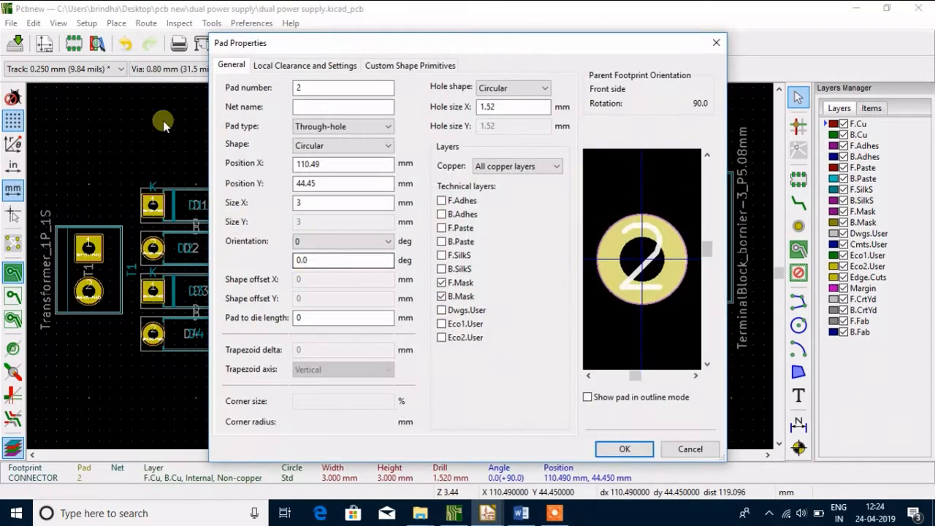
double_click(314, 89)
key("BackSpace")
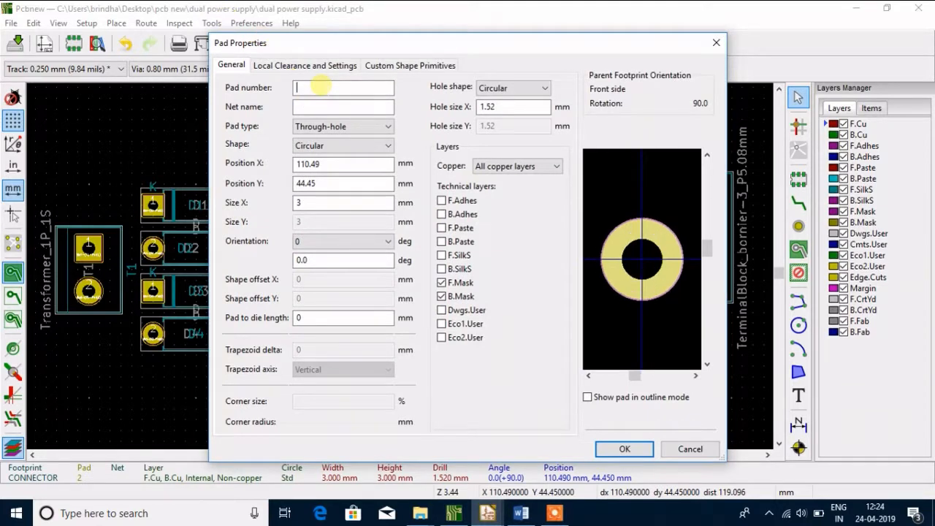
type("5")
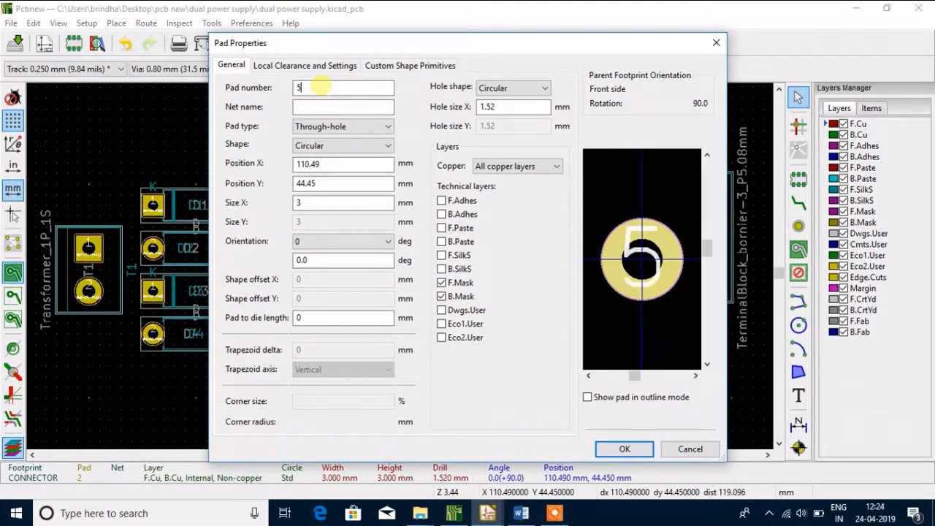
type("V")
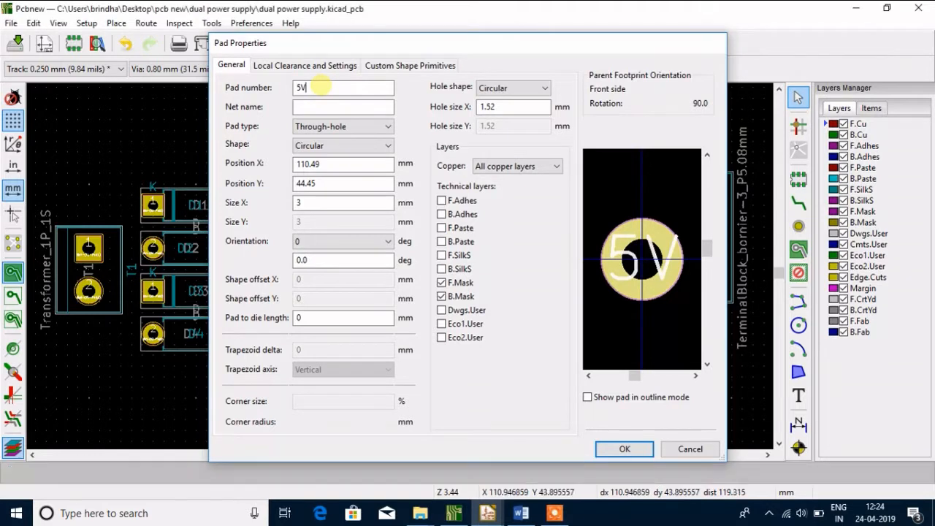
key("Return")
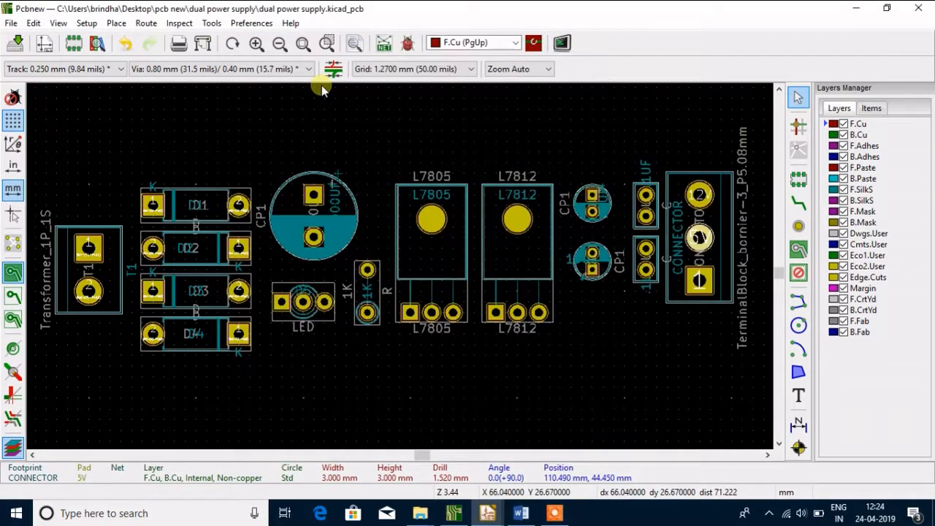
Change the pad number of the terminal block's rectangular pad to GND
double_click(698, 282)
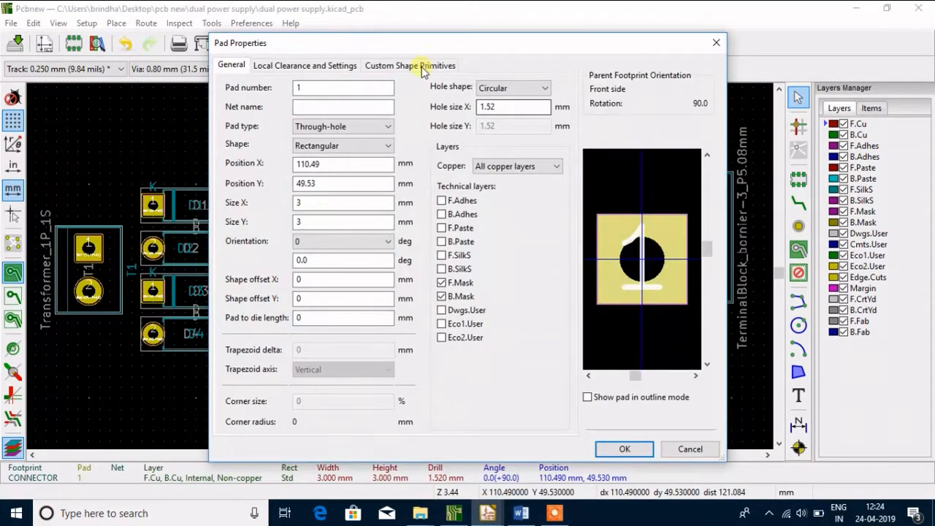
double_click(352, 88)
key("BackSpace")
type("GND")
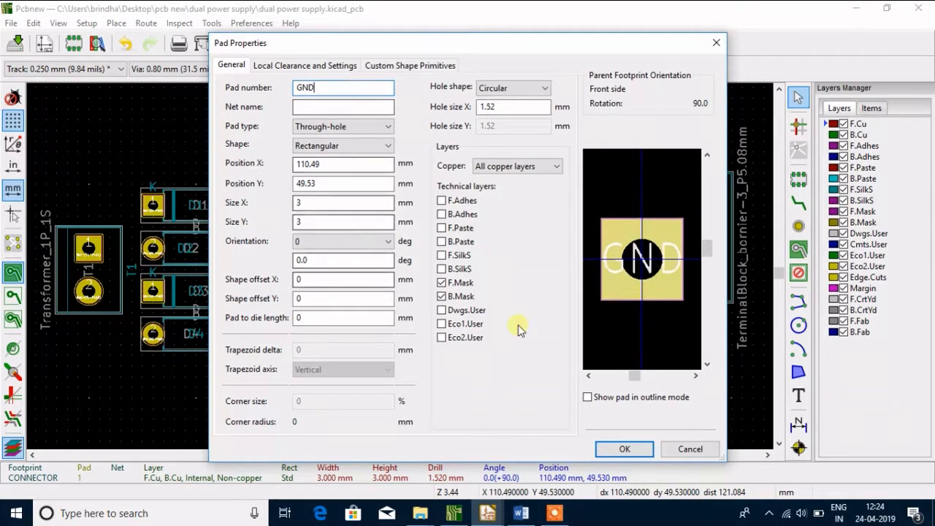
left_click(624, 447)
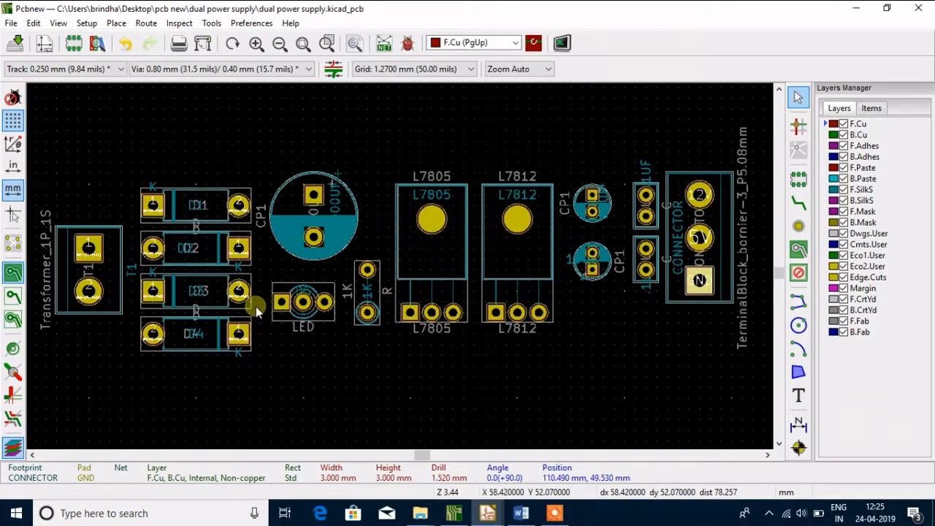
Hide the F.Fab and F.SilkS layers and make F.SilkS the active layer
left_click(843, 322)
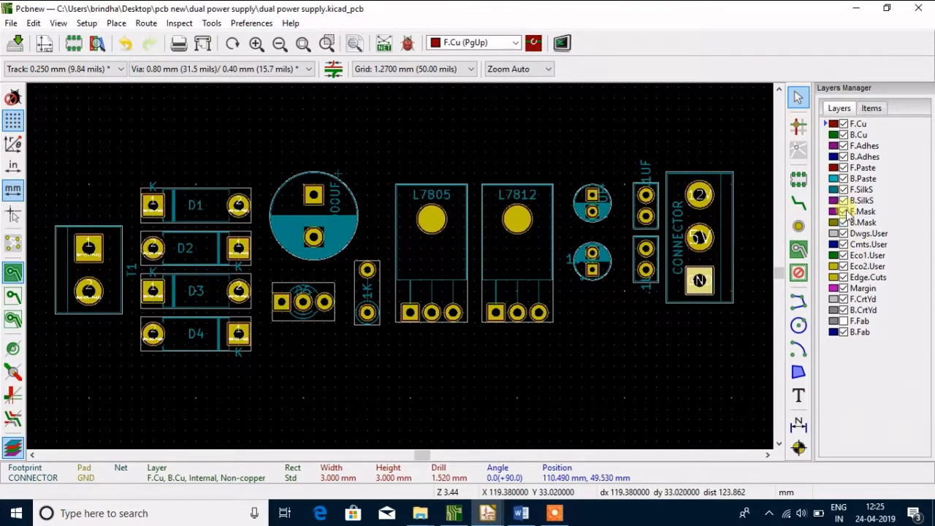
left_click(844, 189)
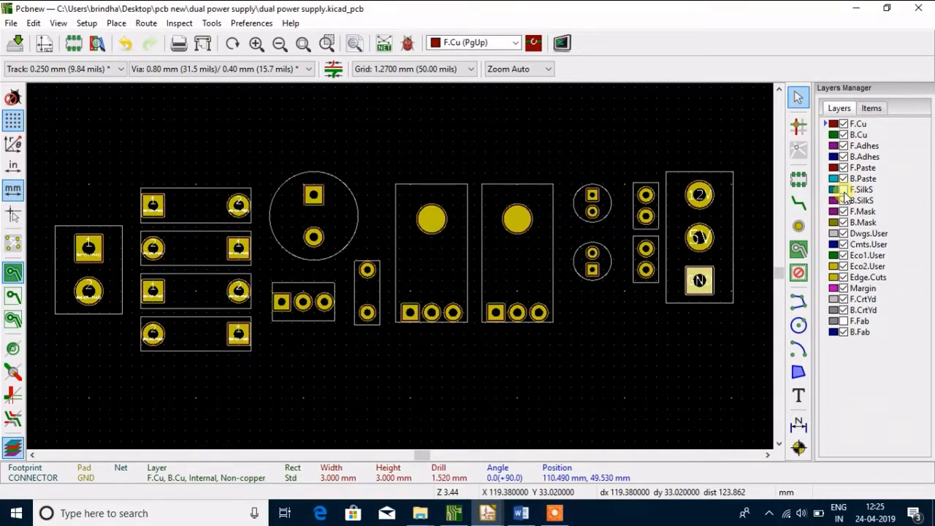
left_click(844, 190)
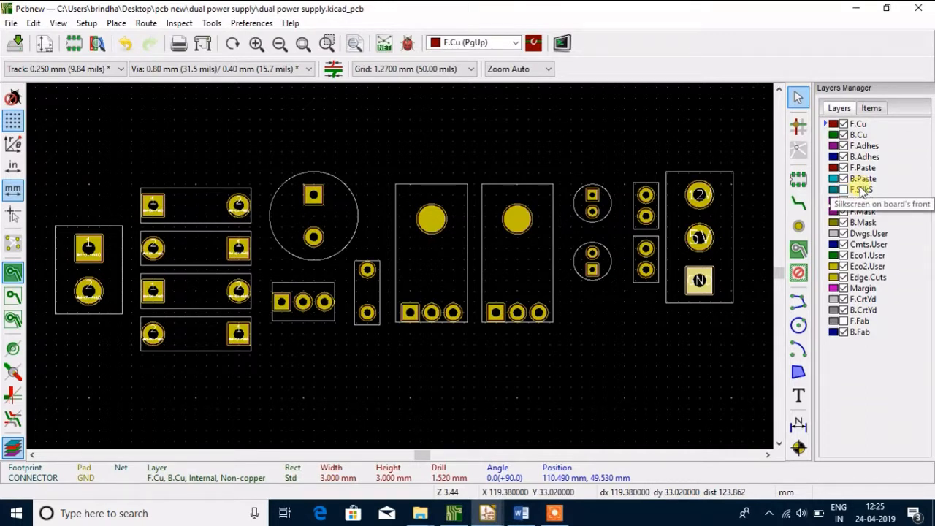
left_click(861, 190)
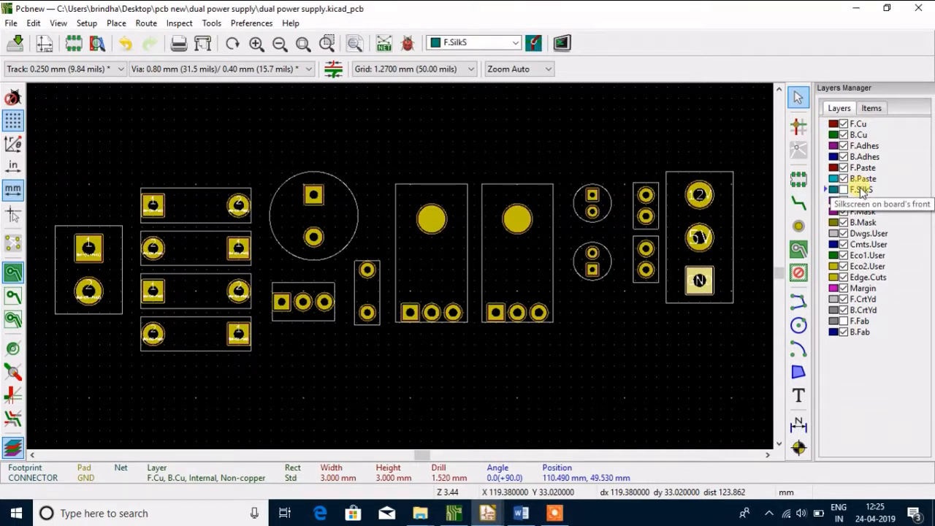
Examine the board's silkscreen texts and components in the 3D view and return to the layout
left_click(58, 22)
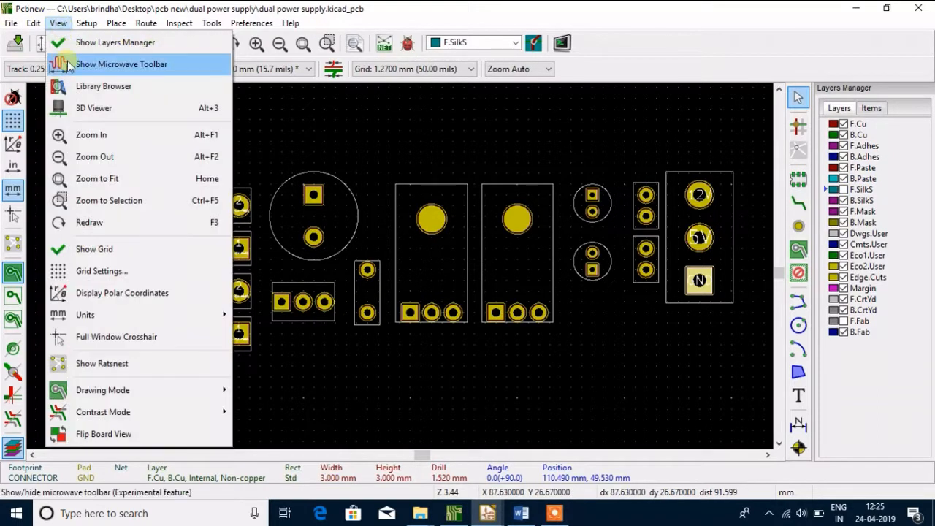
left_click(92, 107)
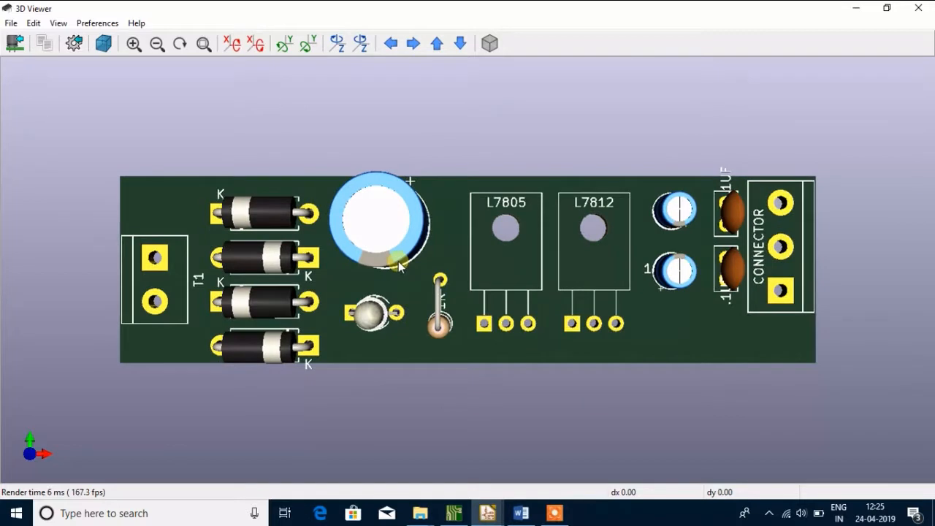
scroll(478, 248, "down", 1)
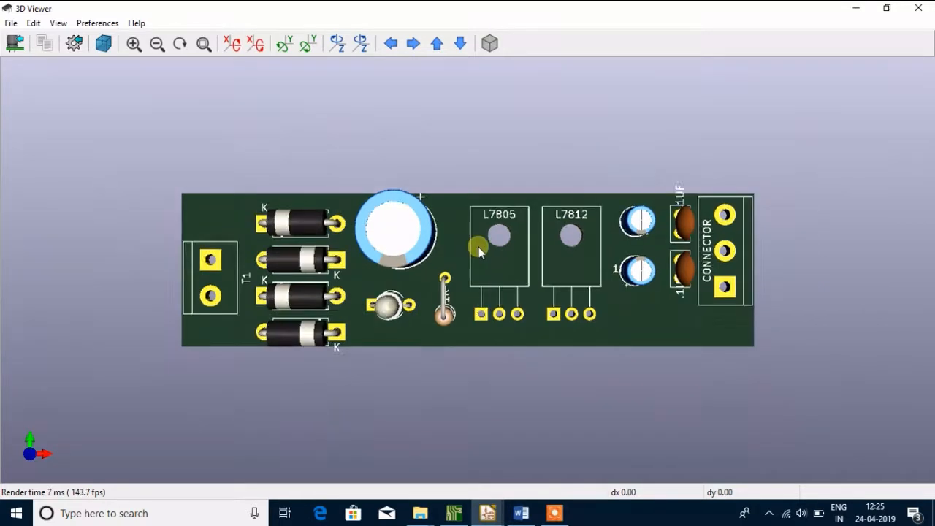
scroll(479, 247, "up", 3)
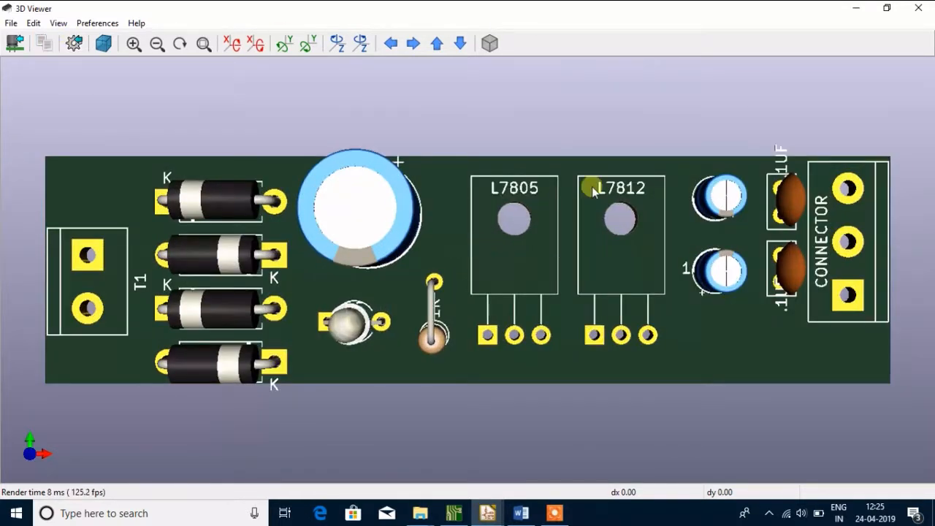
left_click(916, 10)
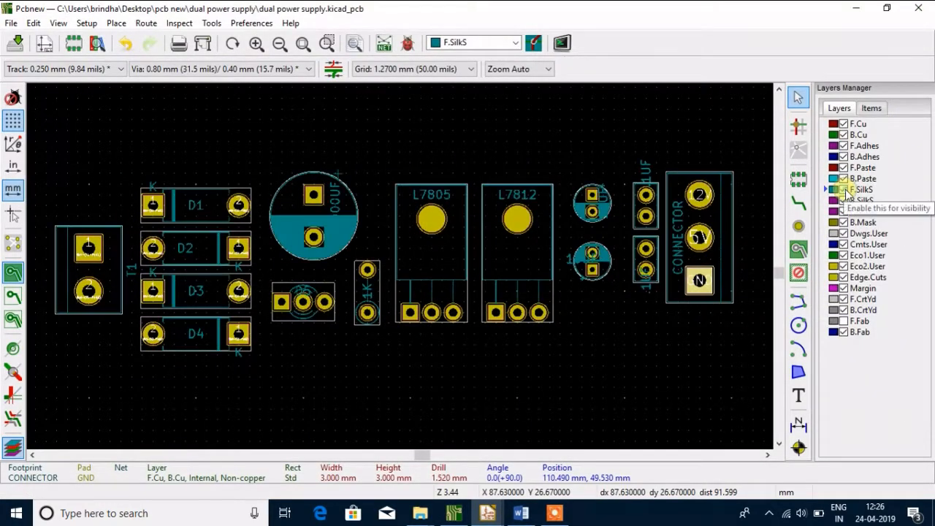
Reopen the 3D view, switch its projection mode, and inspect the rotated board's components and silkscreen texts before closing it
left_click(58, 23)
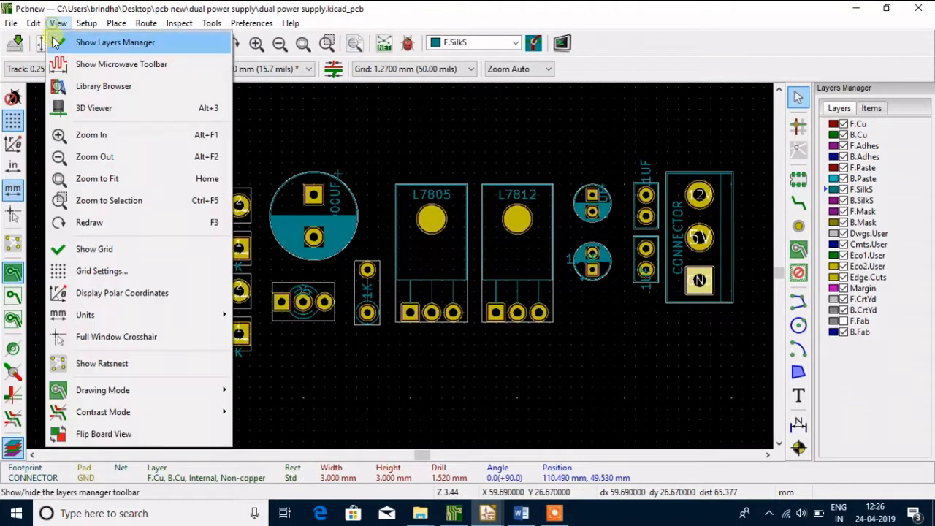
left_click(80, 110)
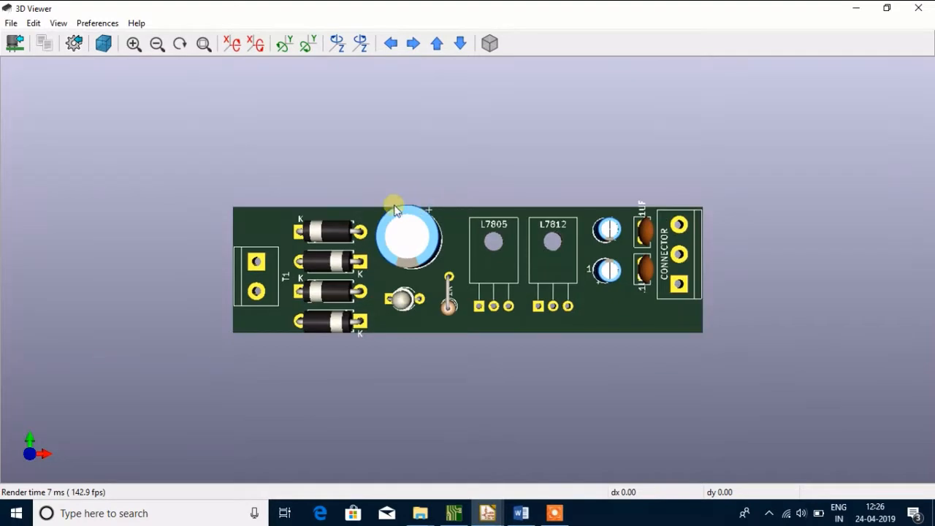
scroll(215, 199, "down", 2)
scroll(216, 199, "up", 12)
scroll(217, 199, "down", 14)
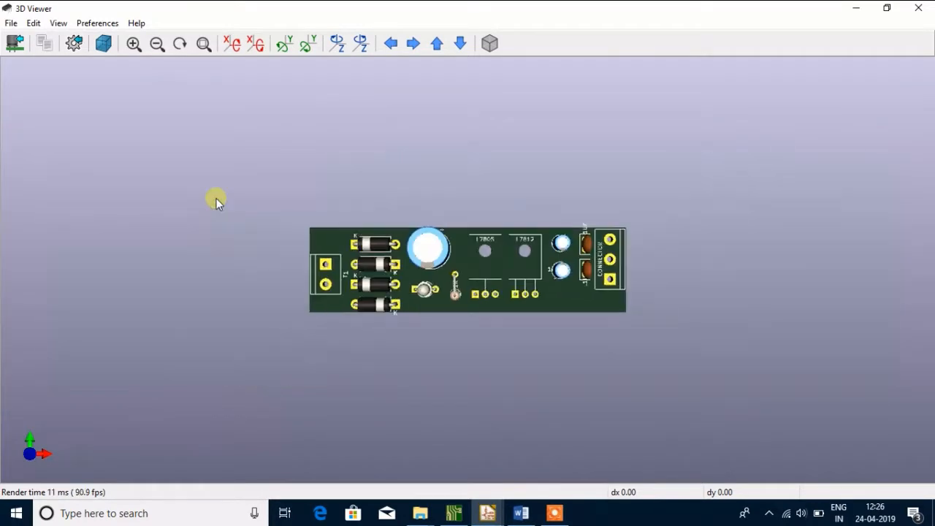
mouse_move(452, 296)
left_mouse_down()
mouse_move(448, 194)
mouse_move(528, 78)
mouse_move(647, 46)
mouse_move(448, 298)
left_mouse_up()
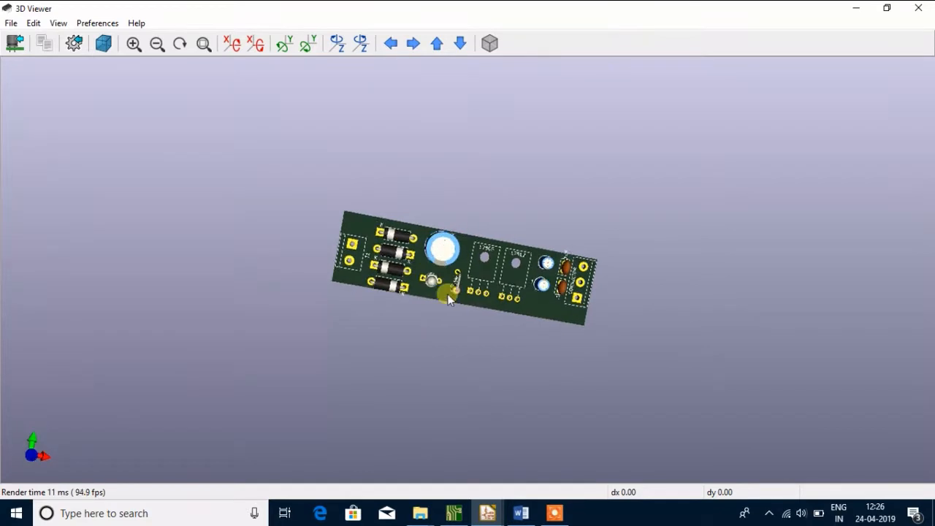
left_click(489, 43)
scroll(445, 197, "up", 10)
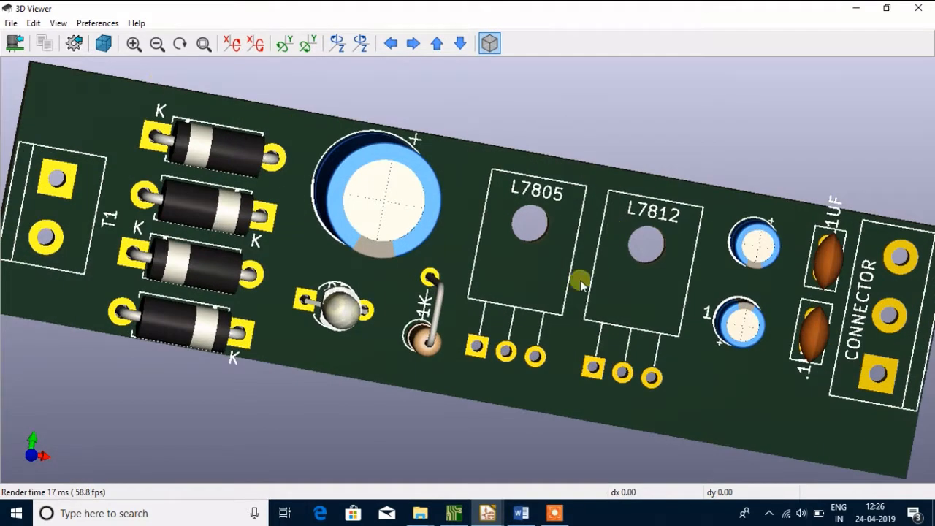
left_click_drag(703, 204, 669, 149)
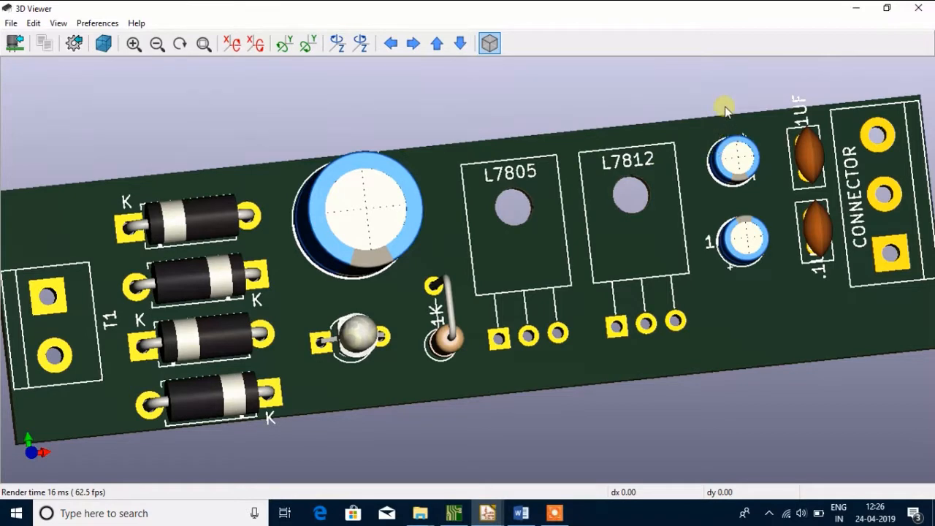
left_click_drag(723, 105, 767, 93)
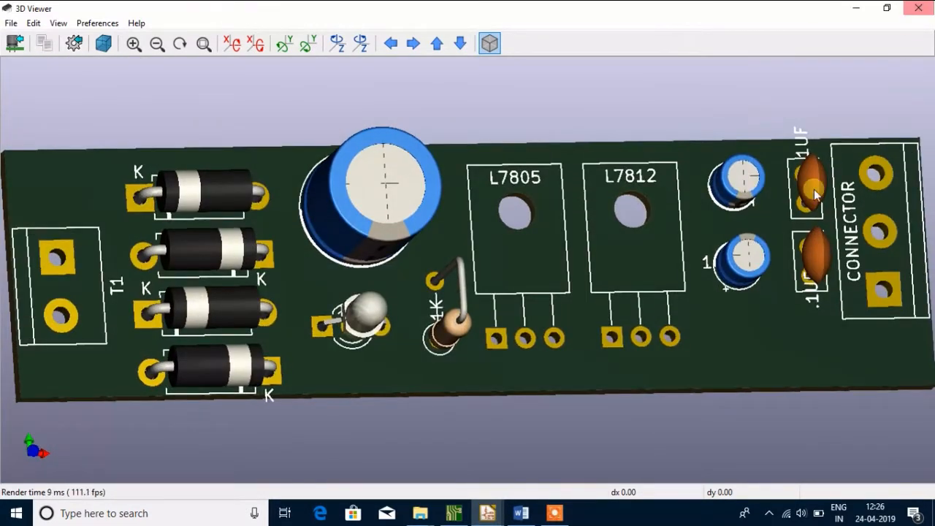
left_click(918, 8)
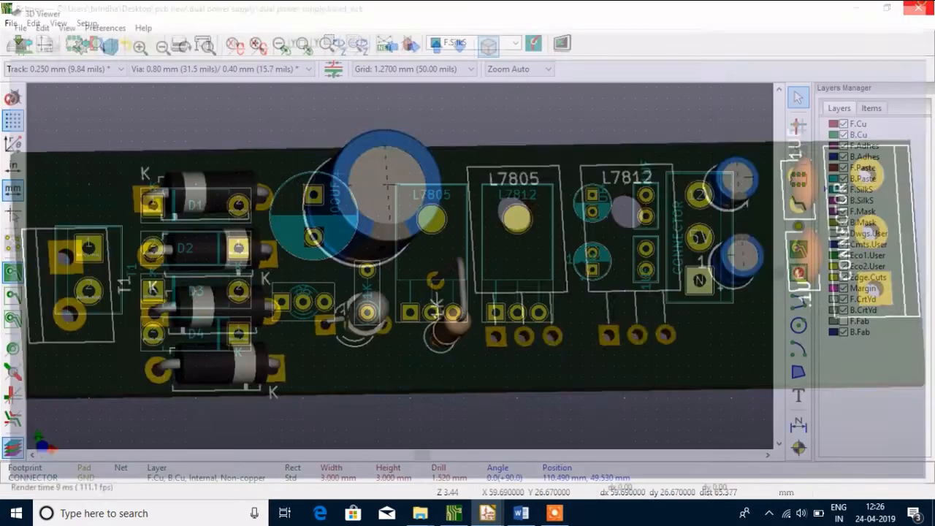
Switch the F.SilkS layer's visibility off and back on
left_click(844, 189)
left_click(844, 189)
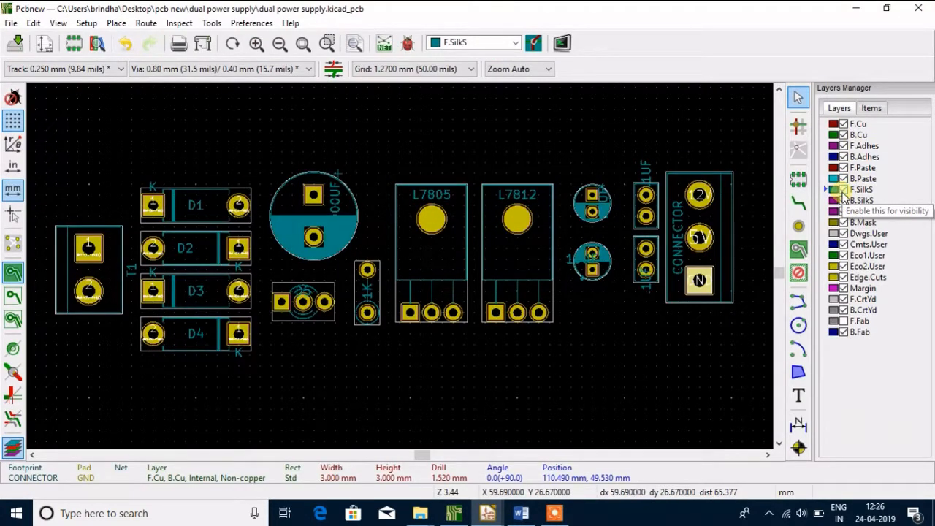
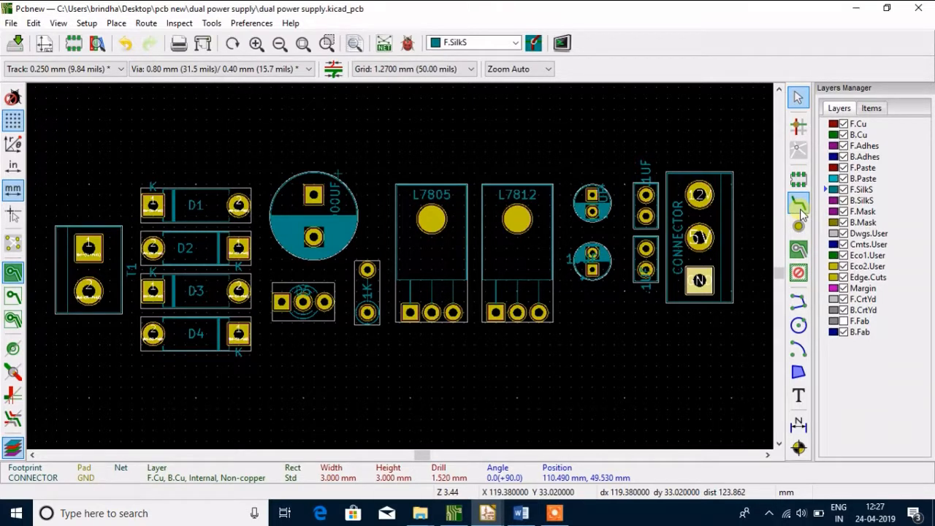
Route a short trial F.Cu track from T1's pad 1 up and over toward diode D1
left_click(799, 205)
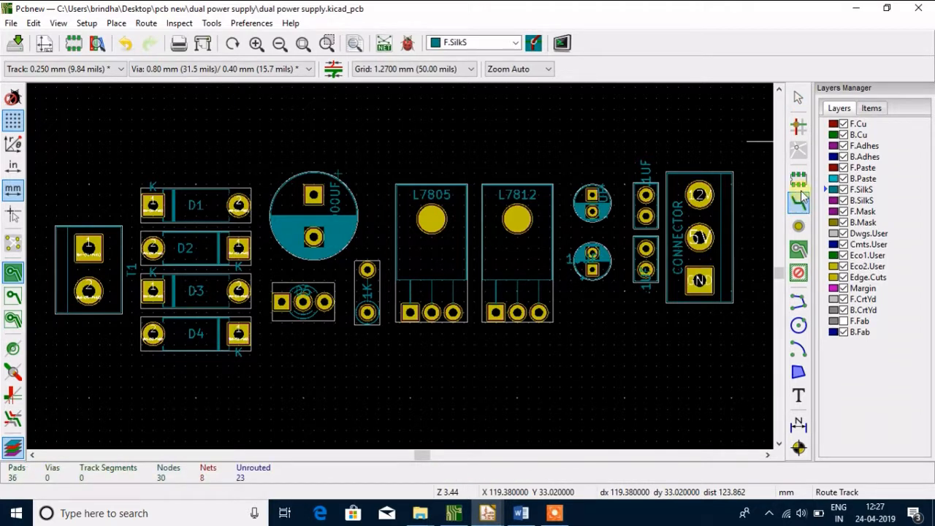
left_click(89, 248)
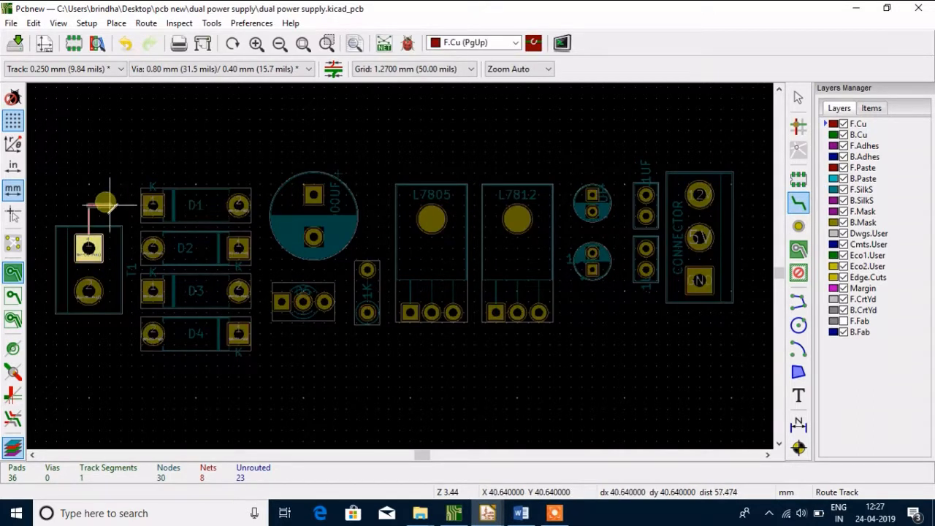
left_click(109, 206)
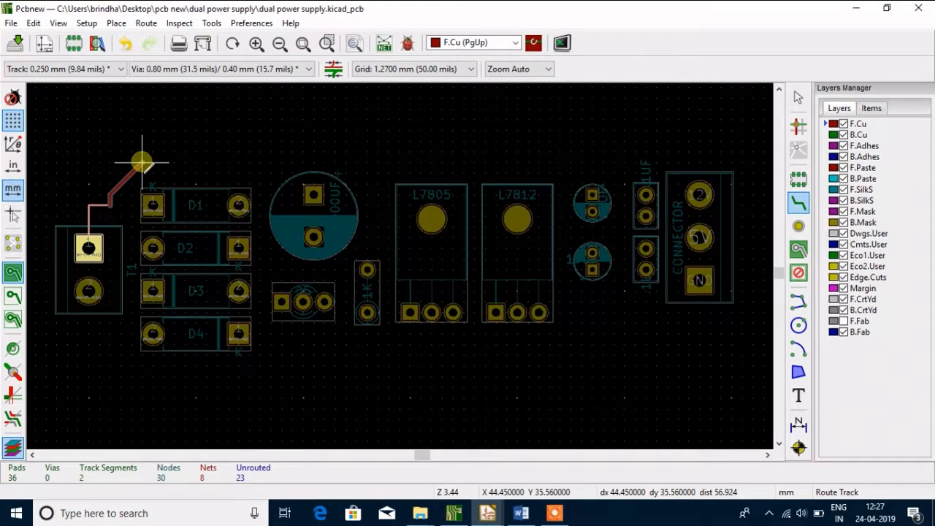
key("Escape")
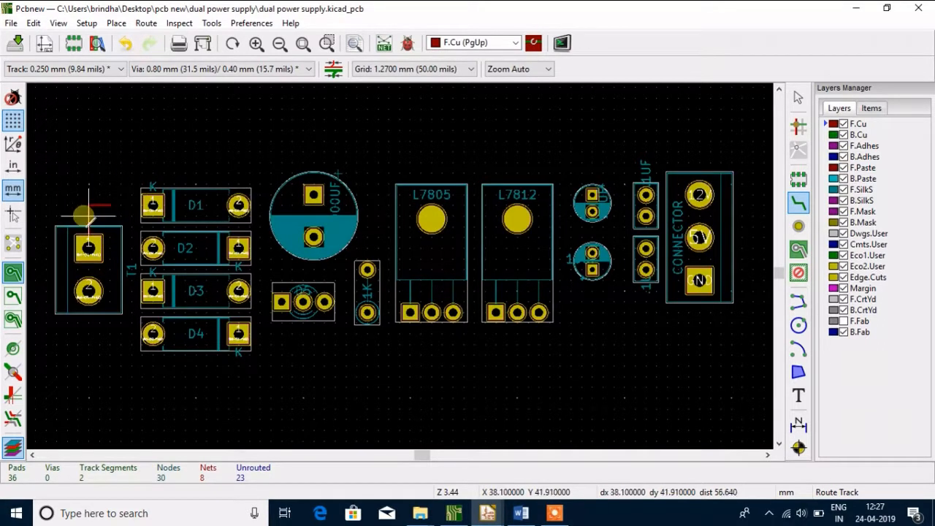
Examine the front copper track near T1 in the 3D view and return to the layout
left_click(58, 23)
left_click(88, 106)
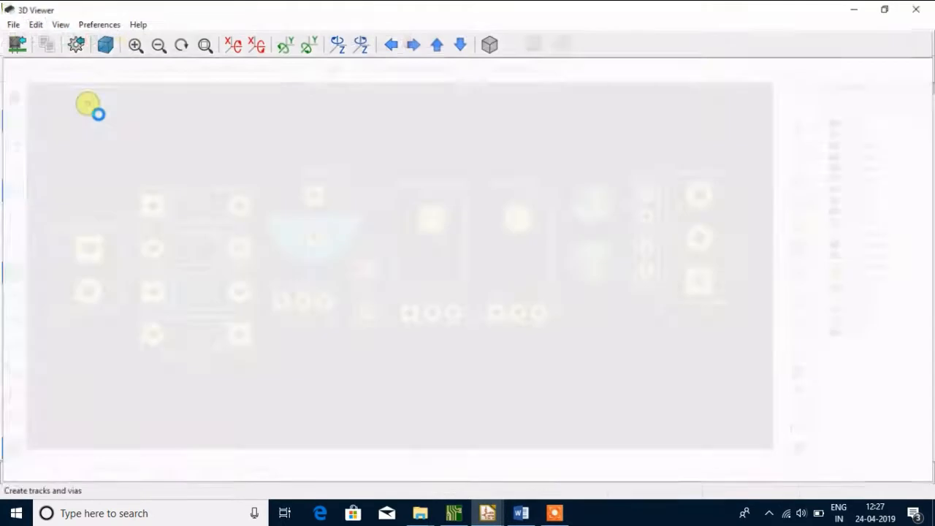
scroll(288, 219, "up", 12)
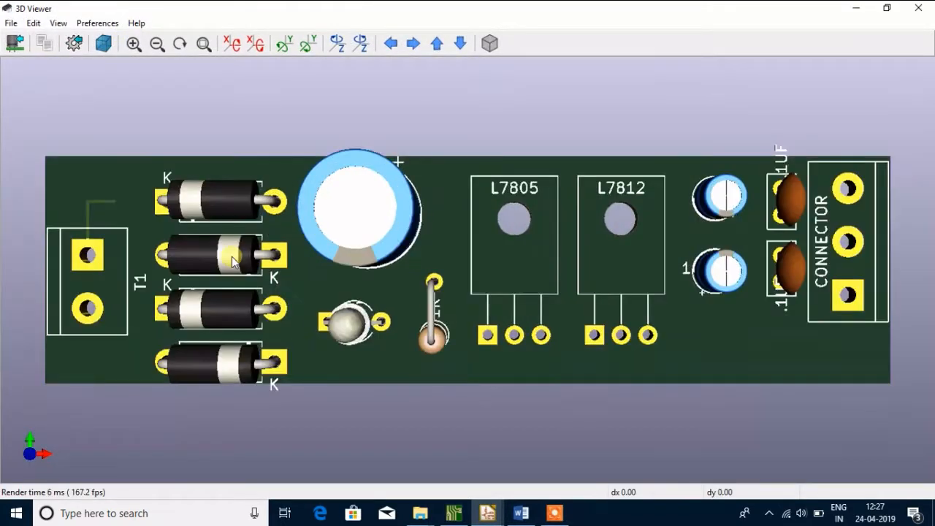
scroll(232, 262, "up", 2)
scroll(109, 241, "down", 2)
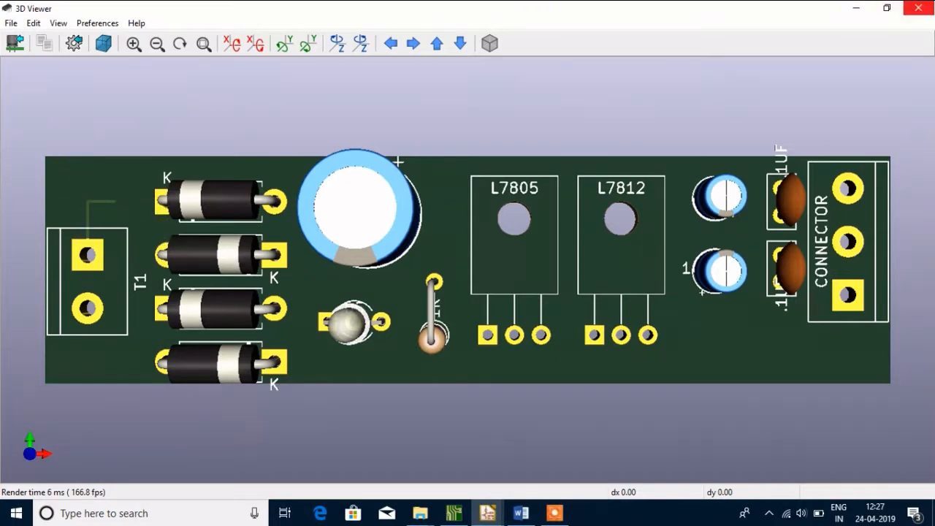
left_click(918, 8)
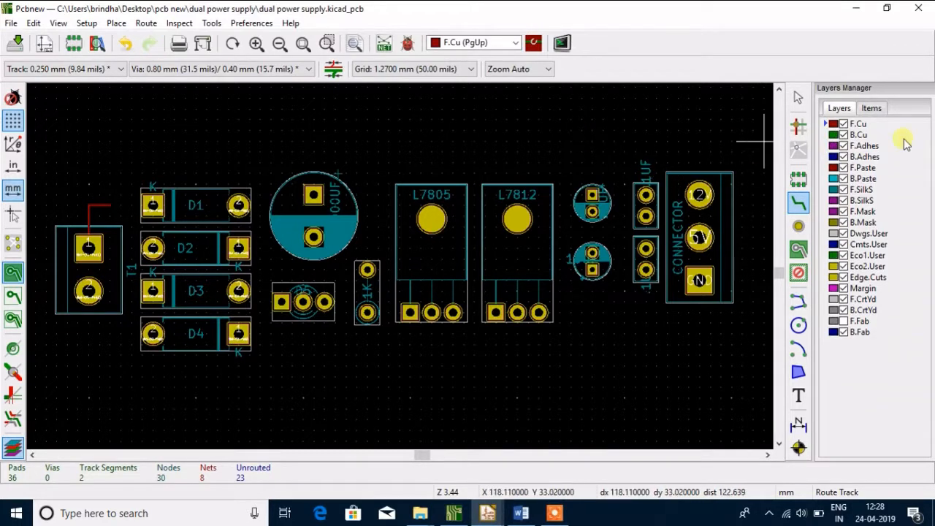
Make B.Cu the active layer and route a short angled track from T1's pad 1
left_click(832, 135)
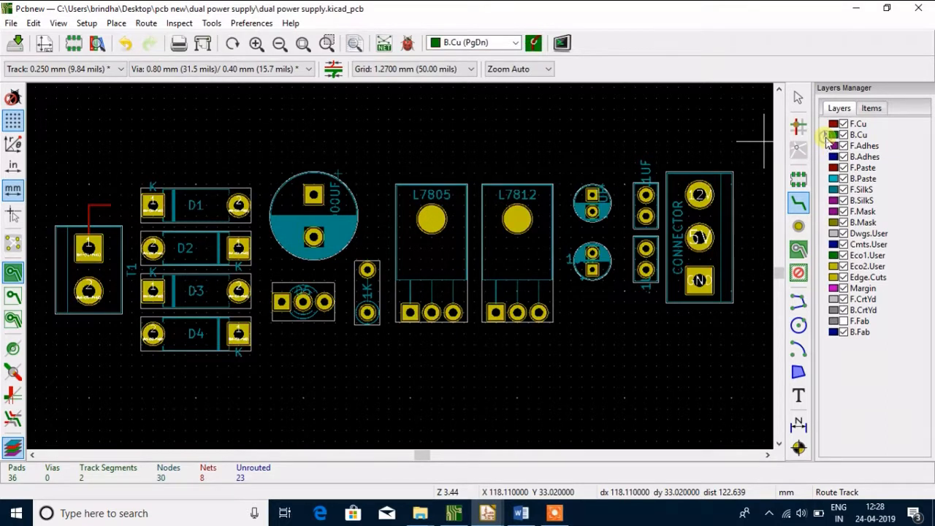
left_click(89, 249)
left_click(61, 213)
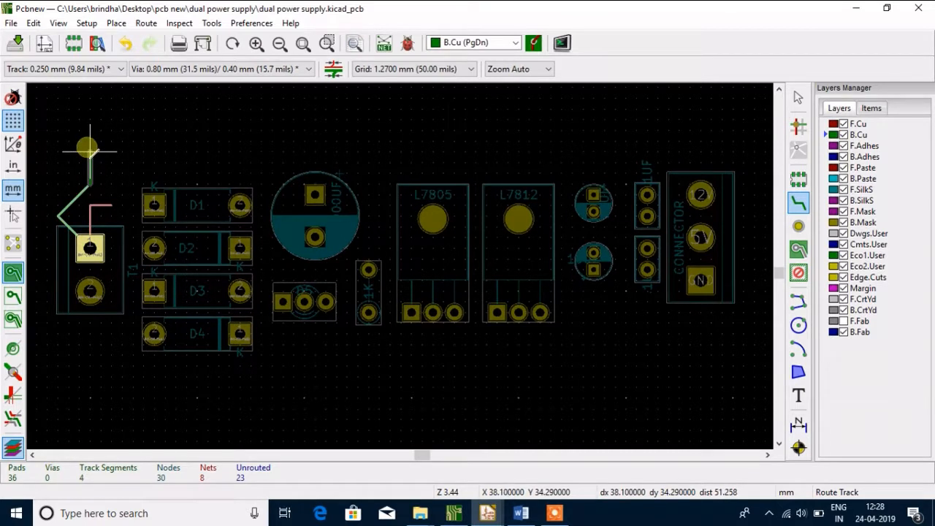
key("Escape")
Inspect the board's front and back copper tracks near T1 in the 3D view, rotating the board, and return to the layout
left_click(58, 23)
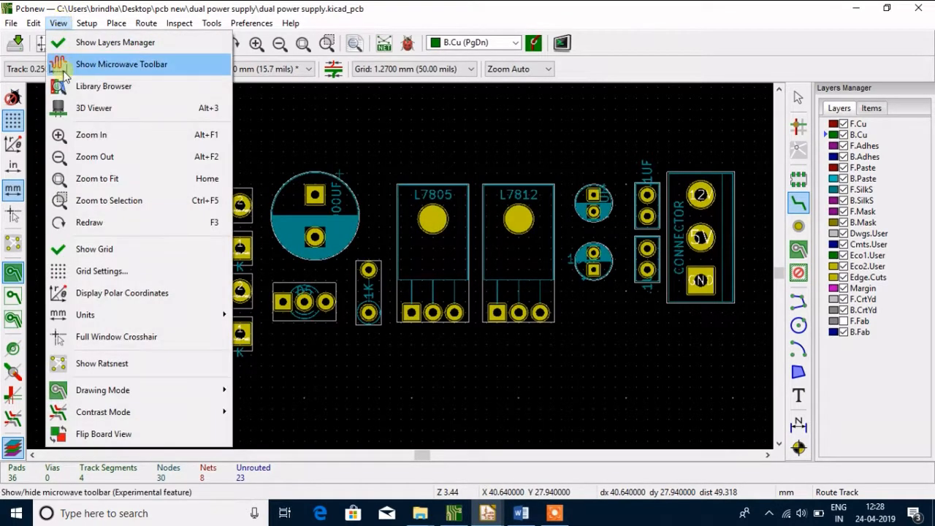
left_click(84, 108)
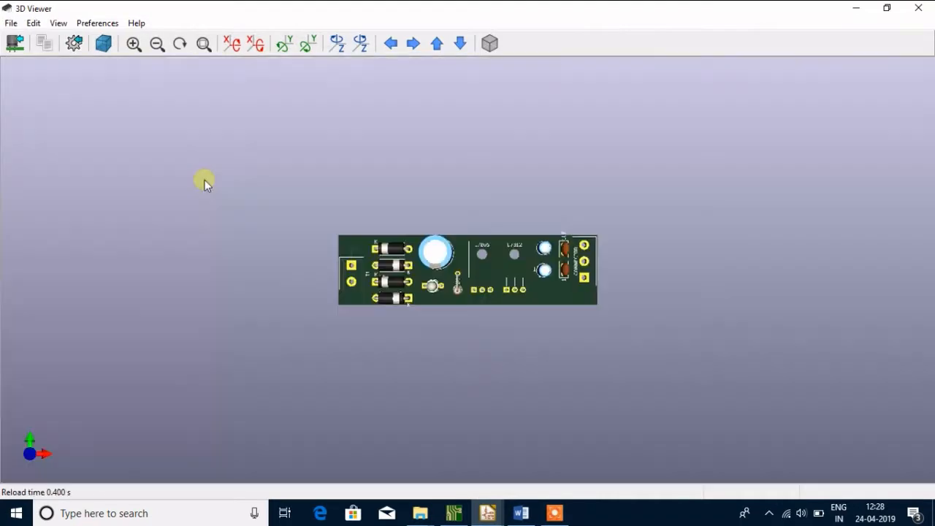
scroll(423, 315, "up", 5)
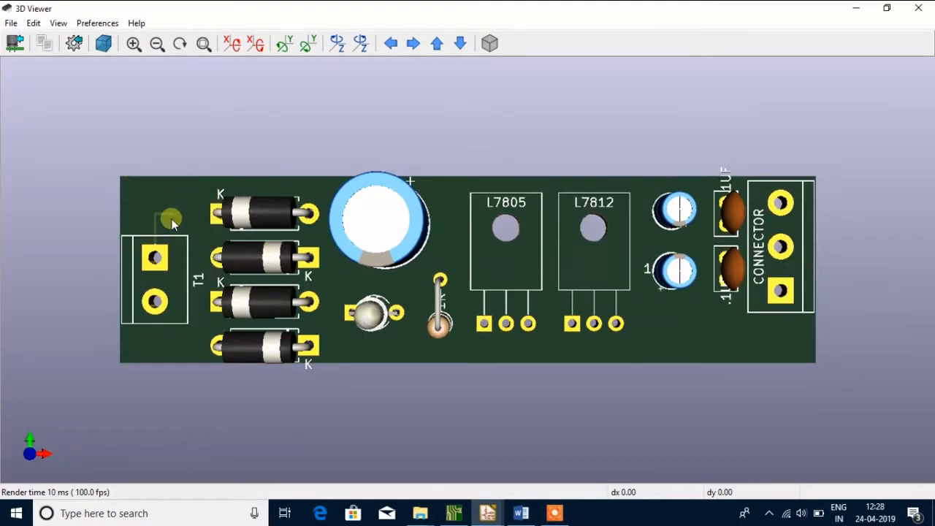
left_click_drag(203, 202, 185, 211)
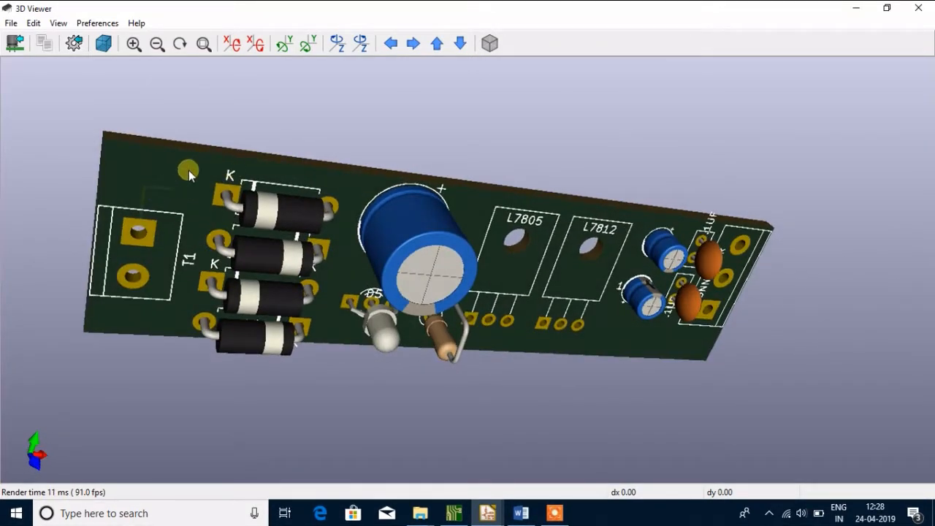
left_click_drag(188, 170, 114, 183)
left_click_drag(152, 219, 847, 297)
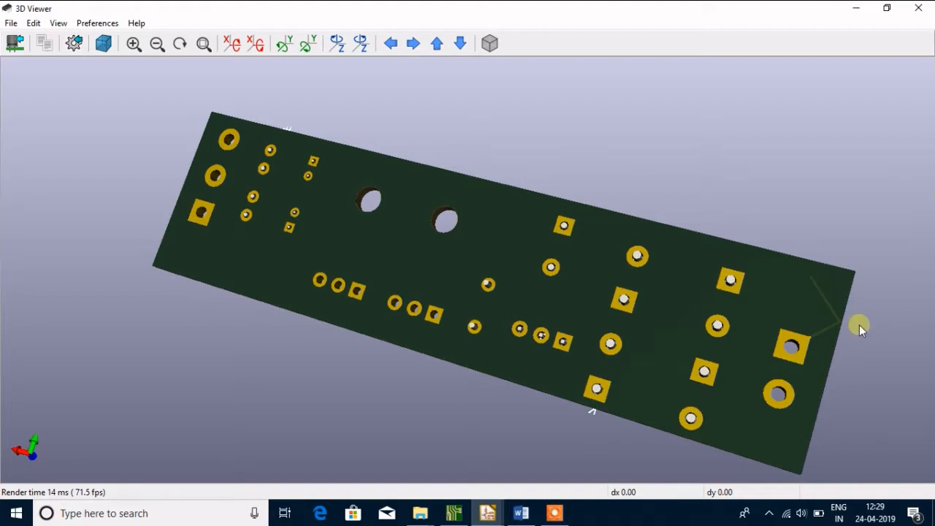
left_click_drag(851, 278, 181, 432)
left_click_drag(480, 373, 440, 243)
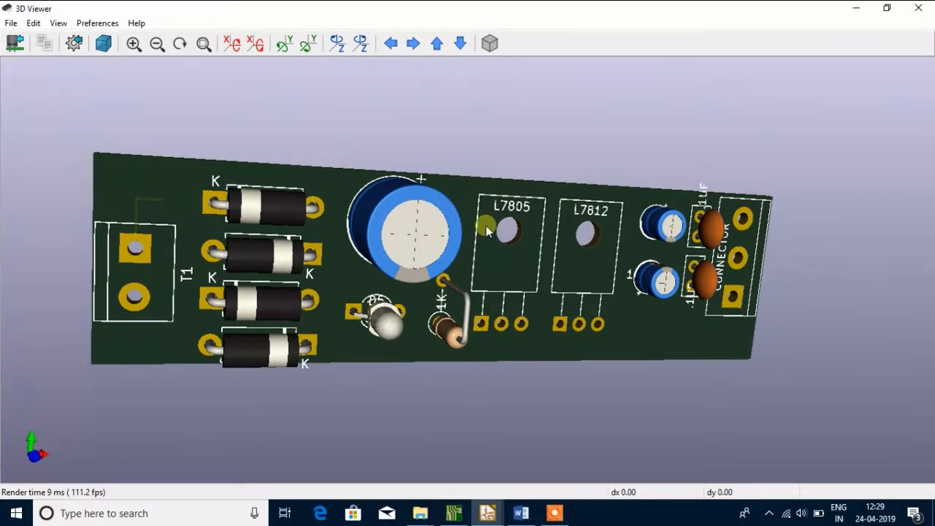
left_click(918, 8)
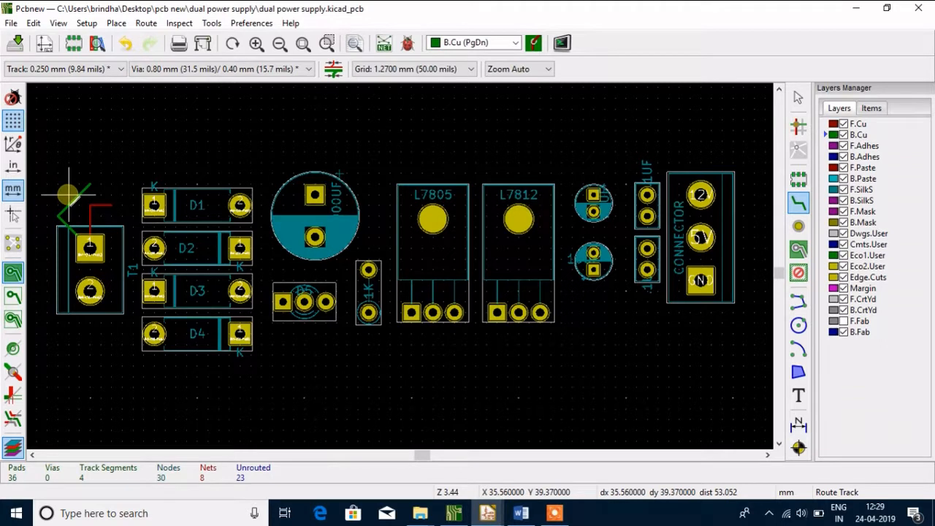
Delete the horizontal F.Cu track segment above T1 and undo the accidental deletion of footprint T1
key("Escape")
left_click_drag(59, 176, 116, 239)
key("Delete")
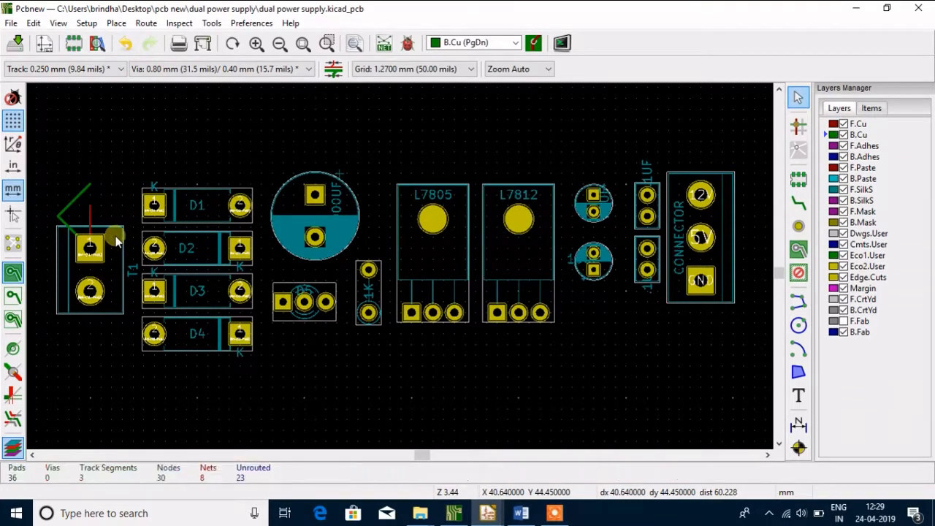
key("Delete")
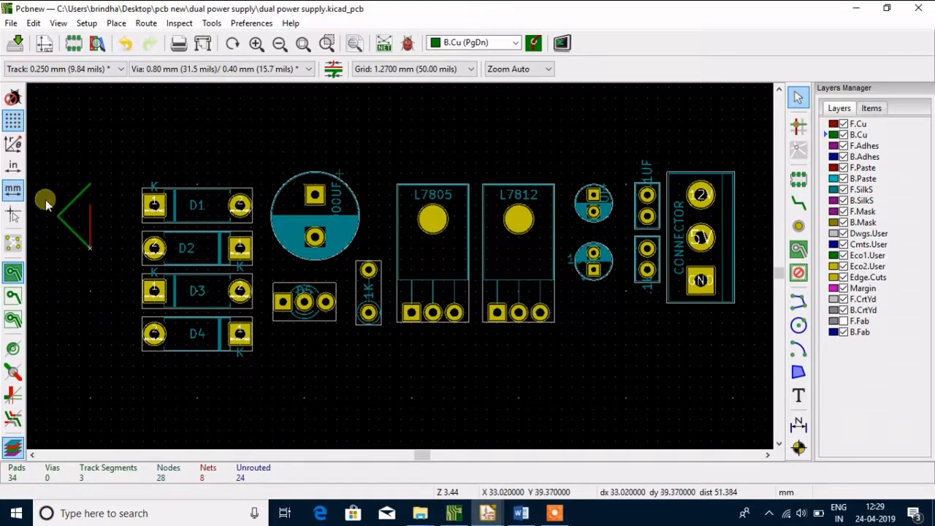
left_click(125, 42)
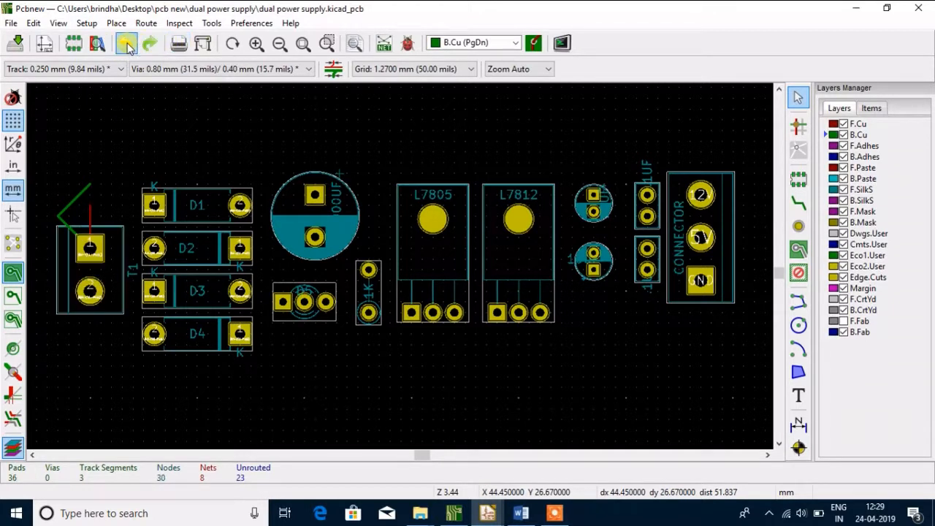
Delete the remaining vertical F.Cu track segment at T1's pad 1
right_click(64, 212)
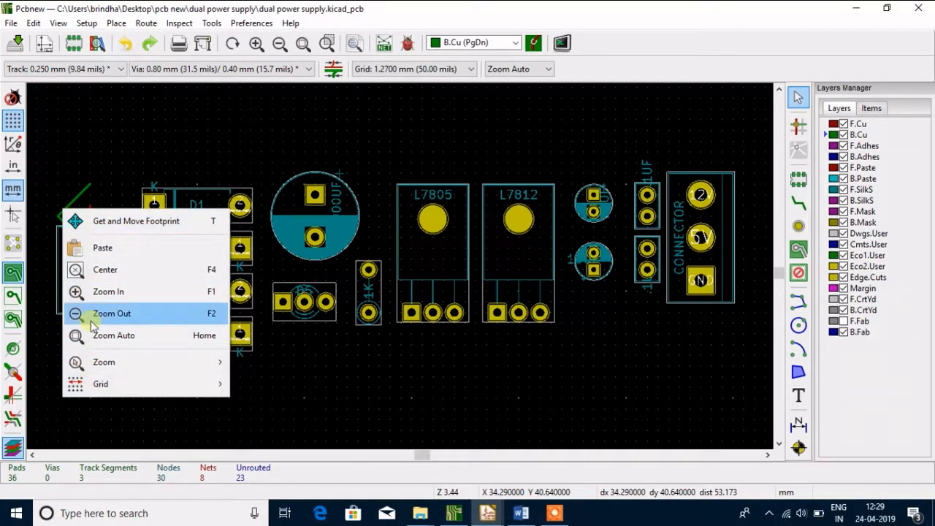
left_click(85, 198)
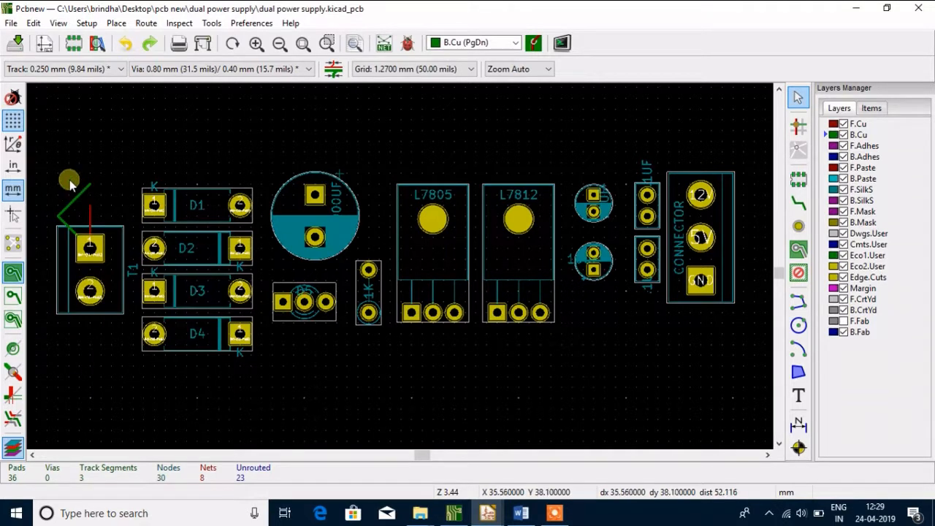
left_click(88, 219)
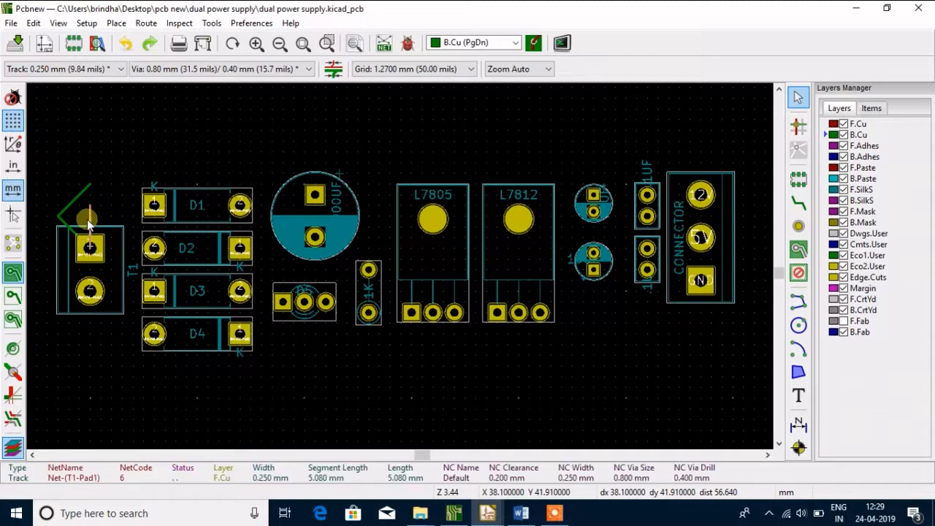
key("Delete")
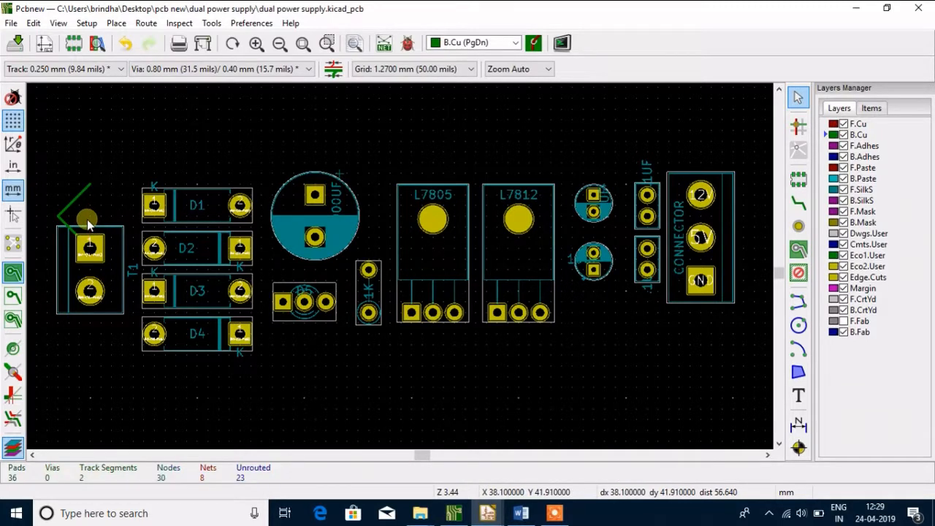
Delete both angled B.Cu track segments at T1's pad 1
double_click(70, 203)
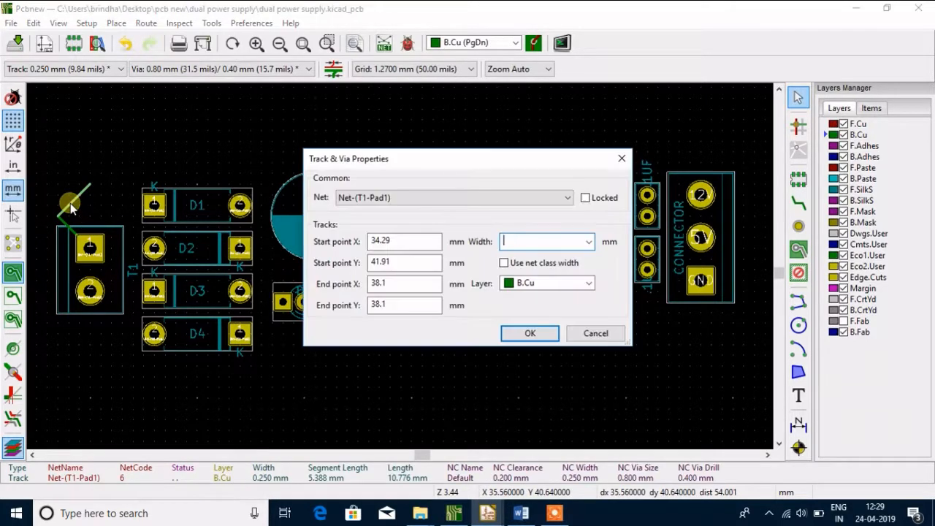
left_click(590, 334)
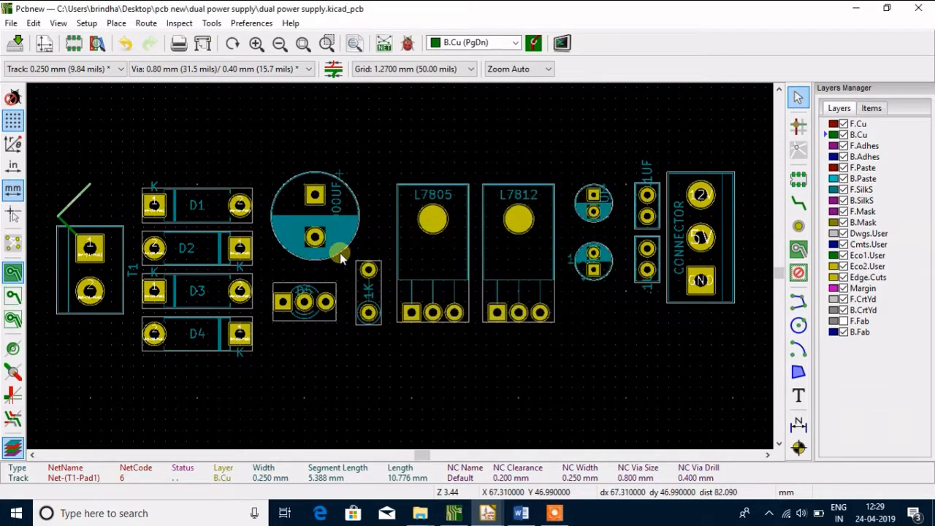
key("Delete")
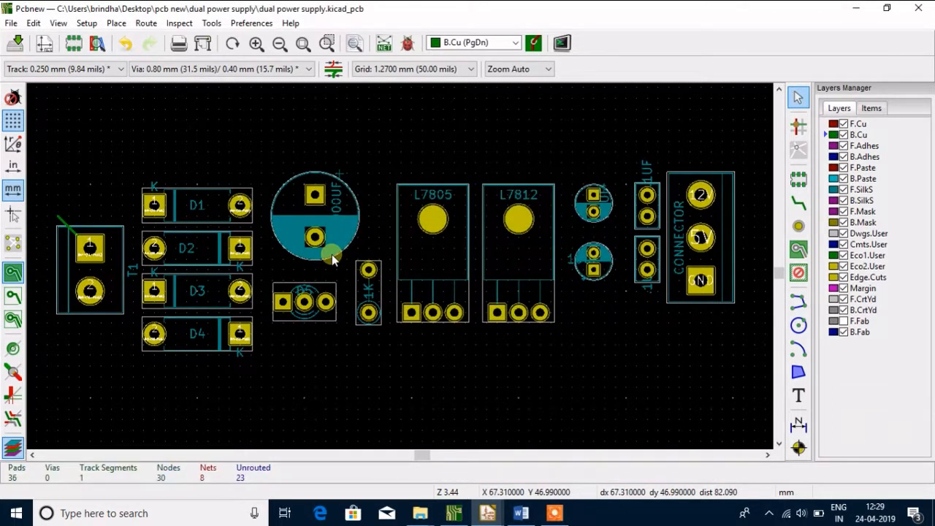
left_click(64, 224)
key("Delete")
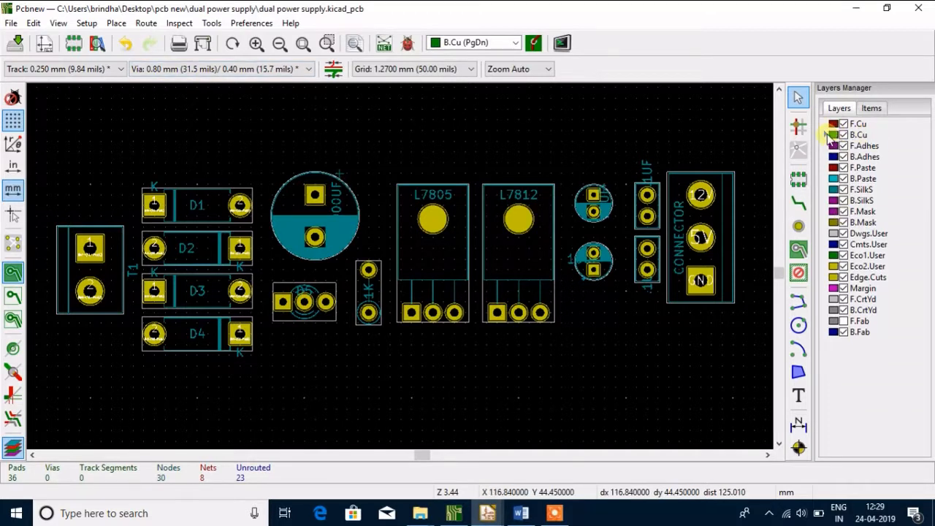
Activate the Route Tracks tool and review the mode and options in the Interactive Router Settings
left_click(797, 202)
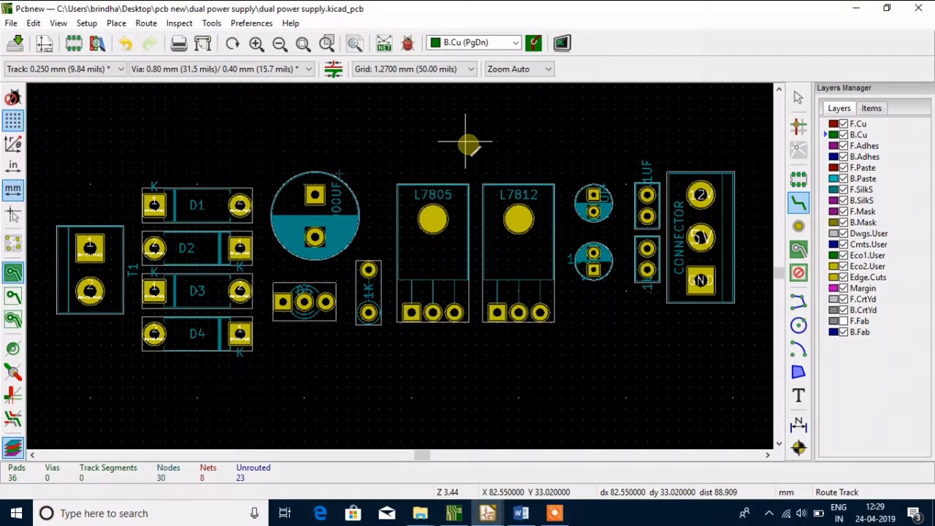
right_click(469, 144)
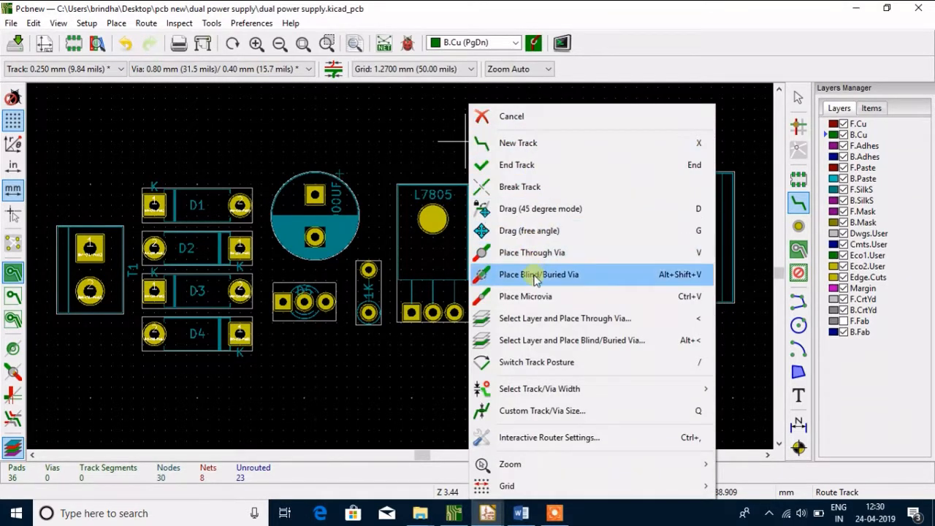
left_click(532, 441)
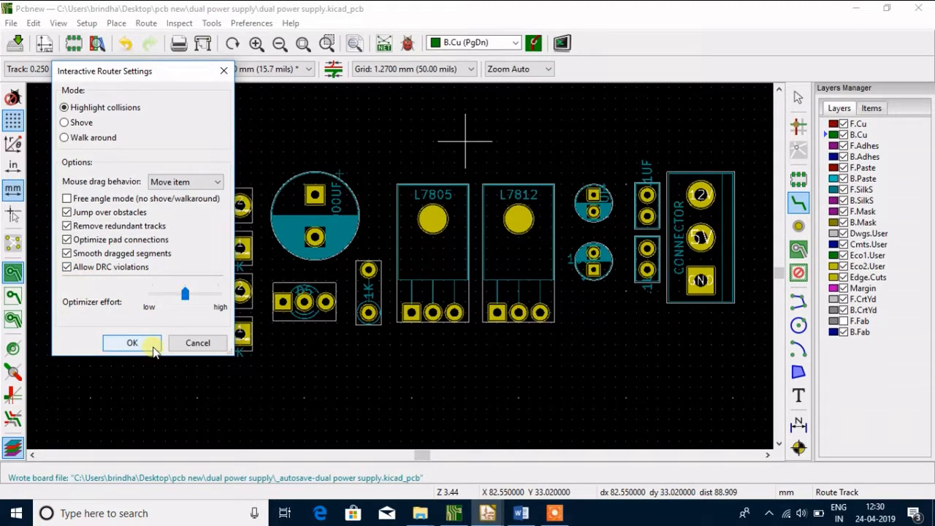
left_click(130, 343)
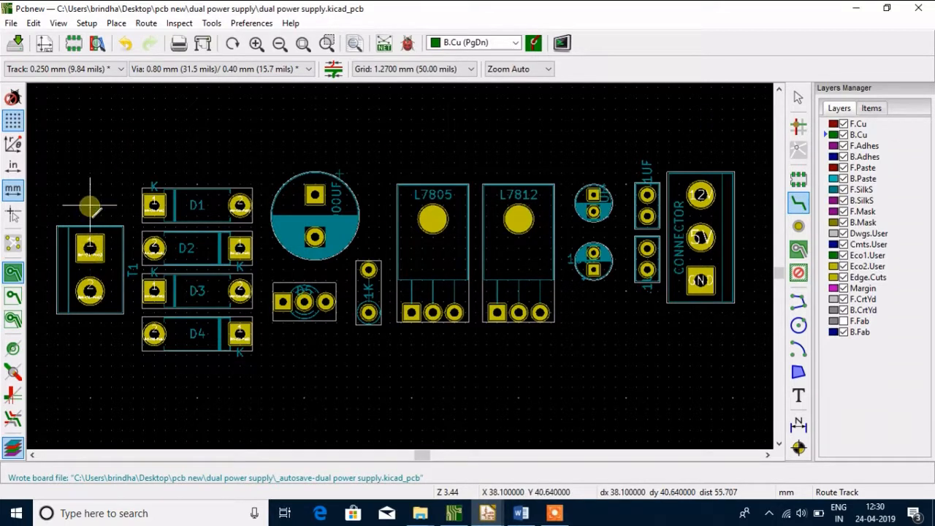
Reopen the Interactive Router Settings, check the mouse drag behavior choices and accept Move item
right_click(112, 193)
left_click(205, 439)
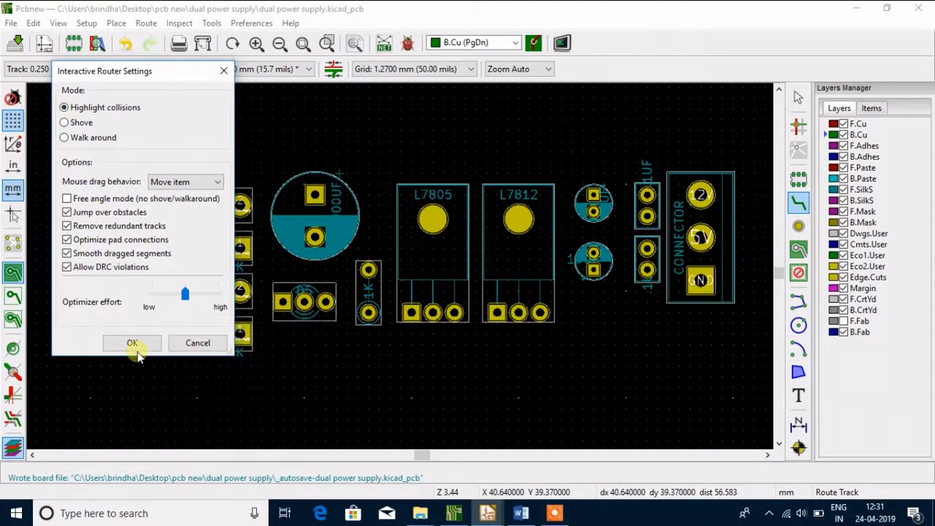
left_click(216, 182)
left_click(215, 196)
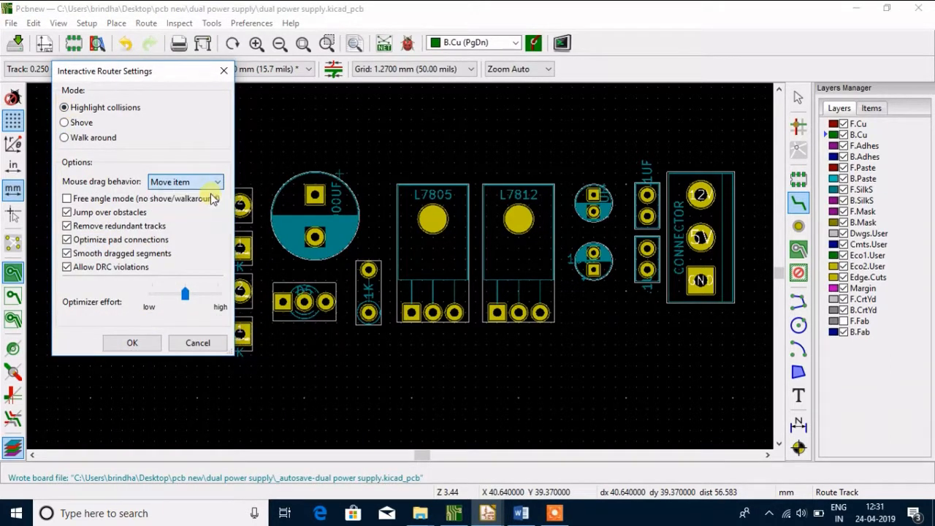
left_click(121, 342)
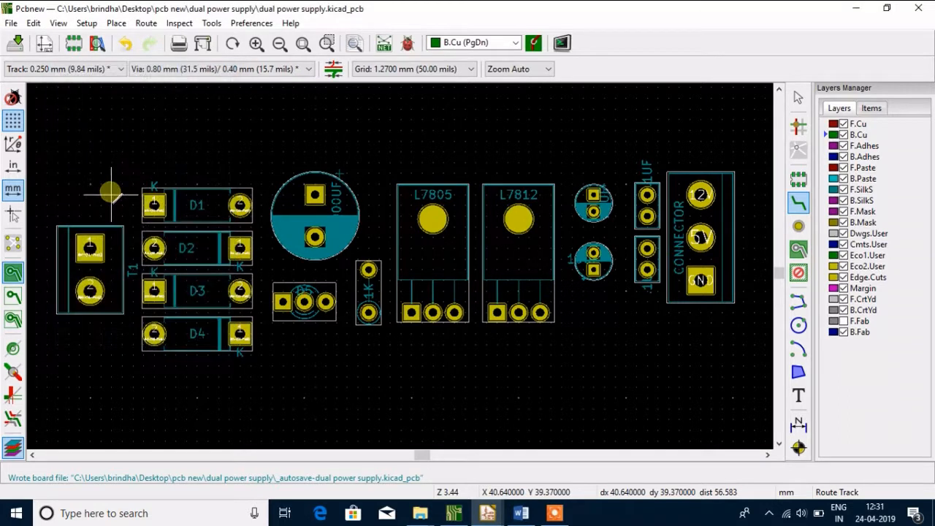
Route a 0.250 mm B.Cu track from T1's pad 1 up and over to D1's pad 1
left_click(90, 248)
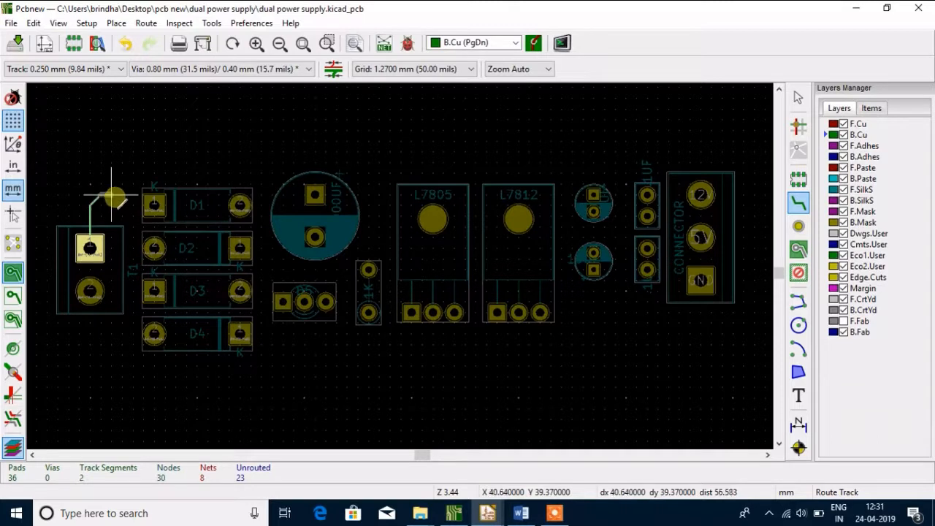
left_click(154, 207)
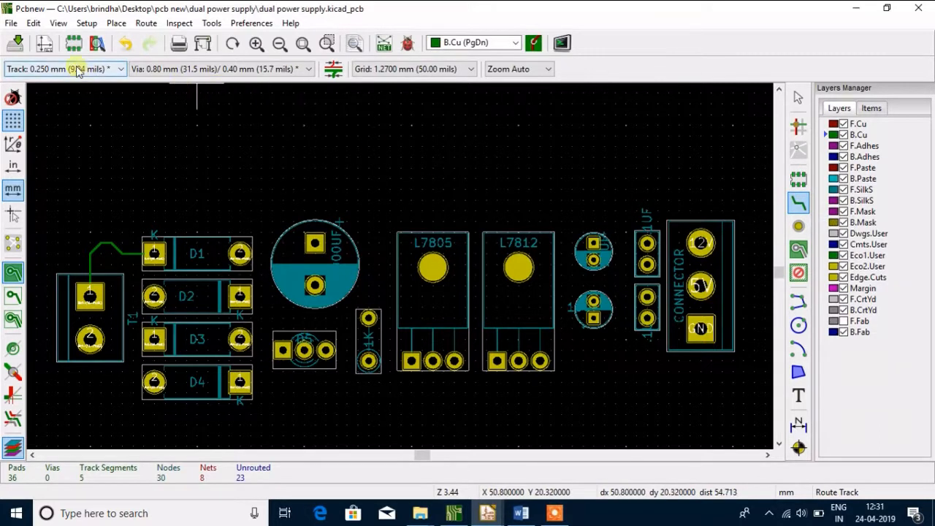
In the global design rules, set the custom widths of Track 1 to 2 mm, Track 2 to 1.75 mm and Track 3 to 1.5 mm
left_click(85, 23)
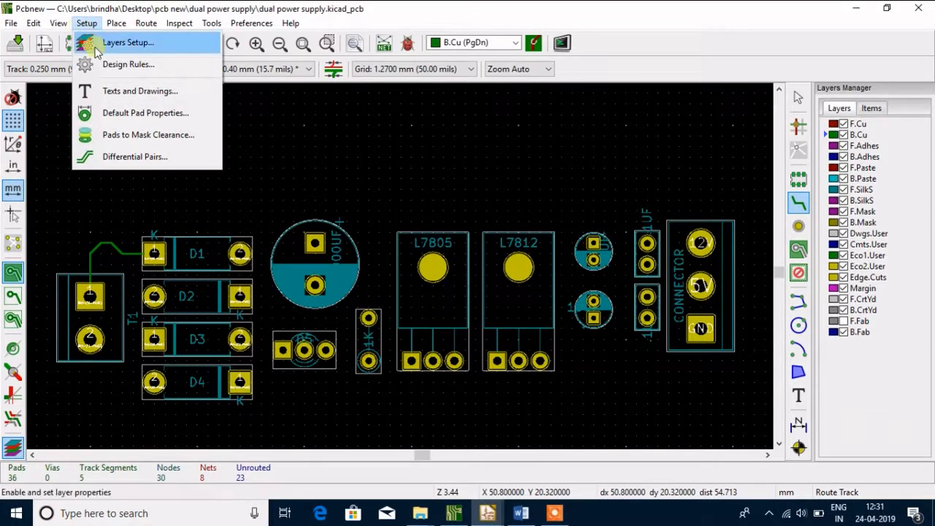
left_click(104, 66)
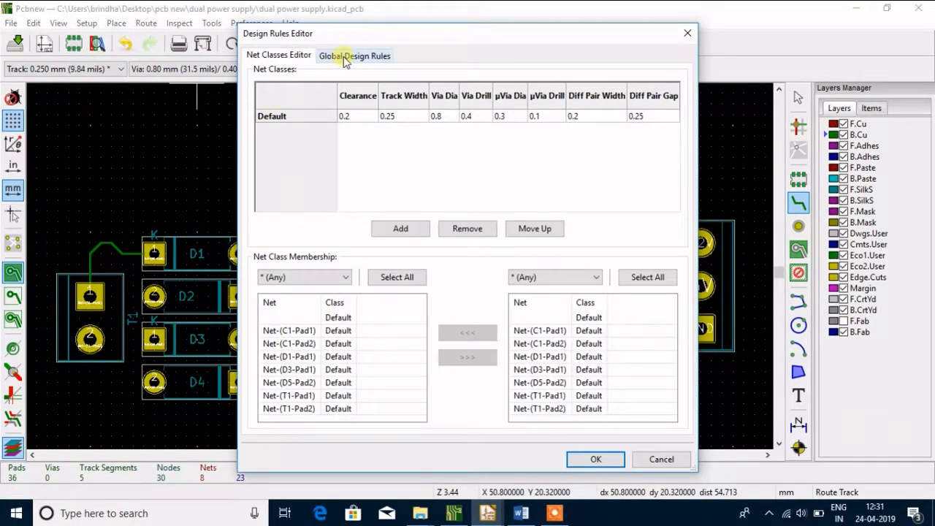
left_click(346, 59)
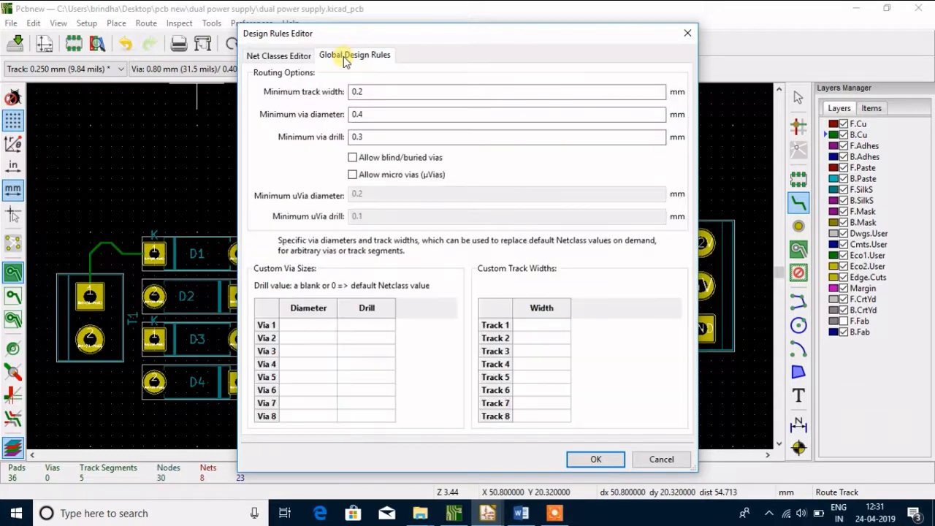
left_click(542, 326)
left_click(542, 326)
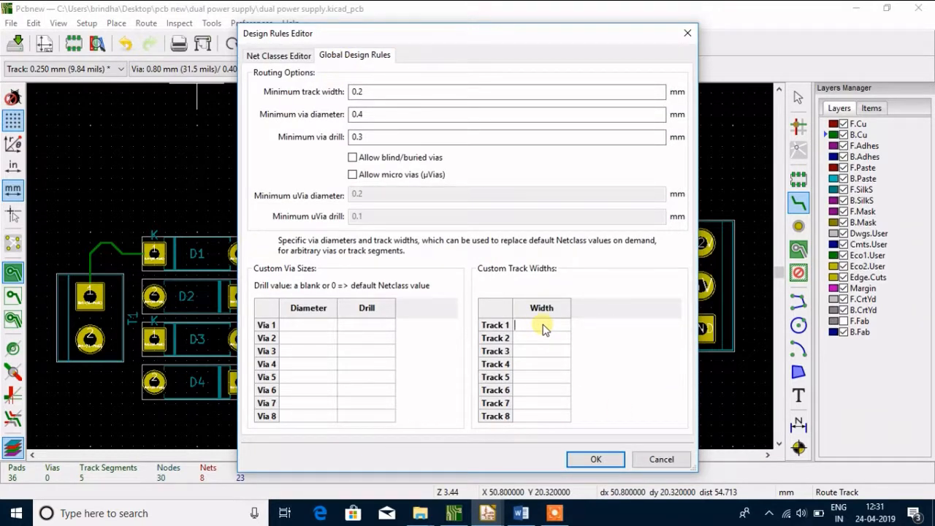
left_click(546, 339)
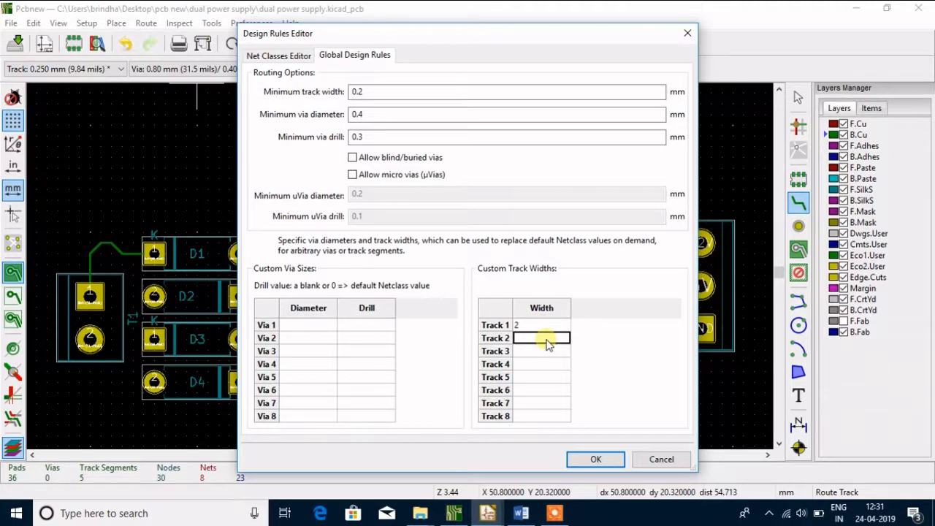
type("1")
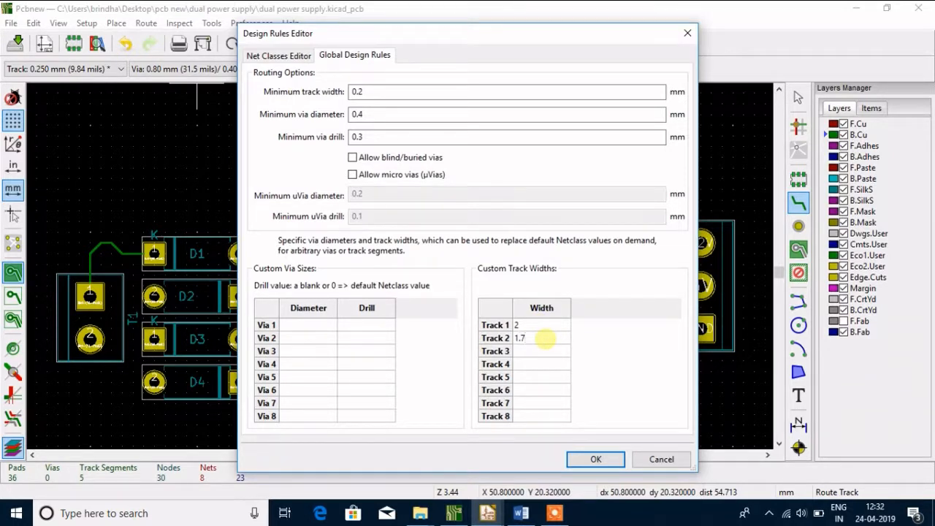
left_click(547, 352)
type("1.5")
Set the custom widths of Track 4 to 1.25 mm and Track 5 to 1.0 mm
left_click(541, 364)
type("1")
left_click(549, 377)
type("1")
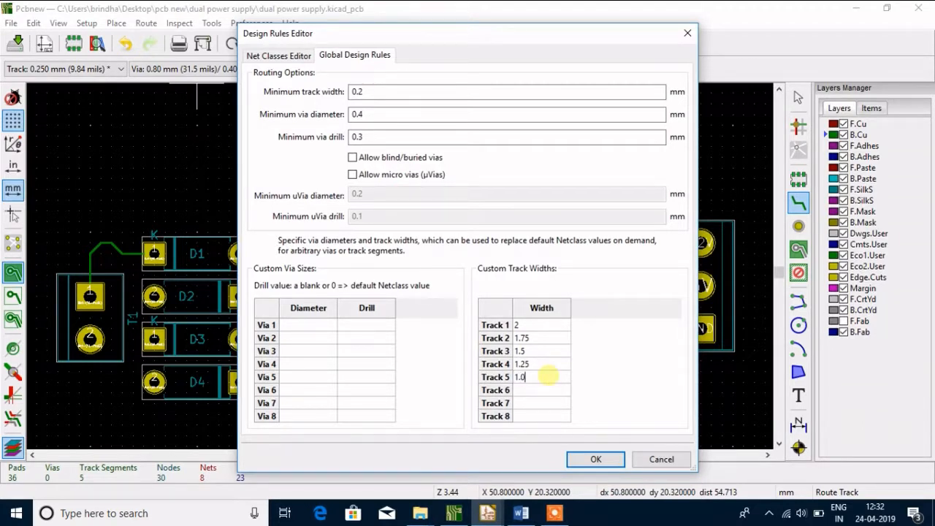
type(".0")
Set the custom widths of Track 6 to .75 mm, Track 7 to .5 mm and Track 8 to .25 mm, and accept the design rules
left_click(534, 392)
left_click(533, 391)
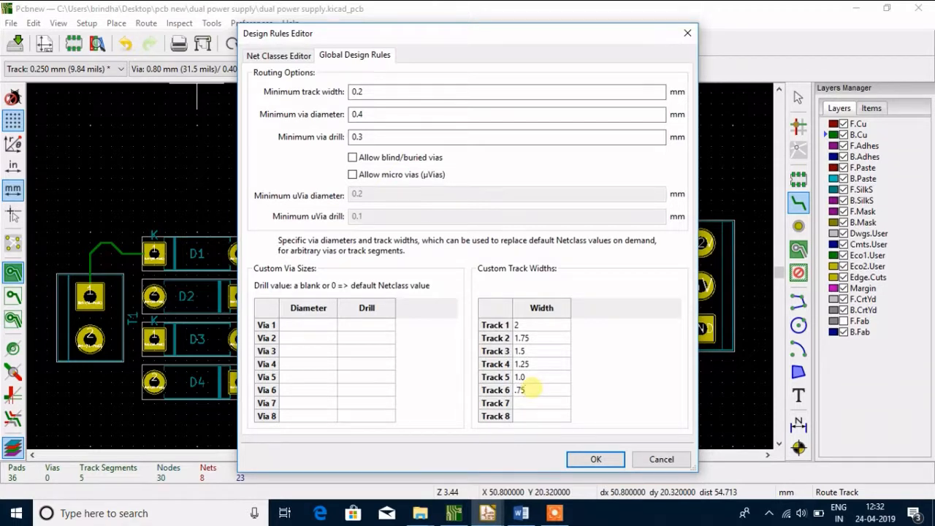
left_click(531, 404)
left_click(531, 404)
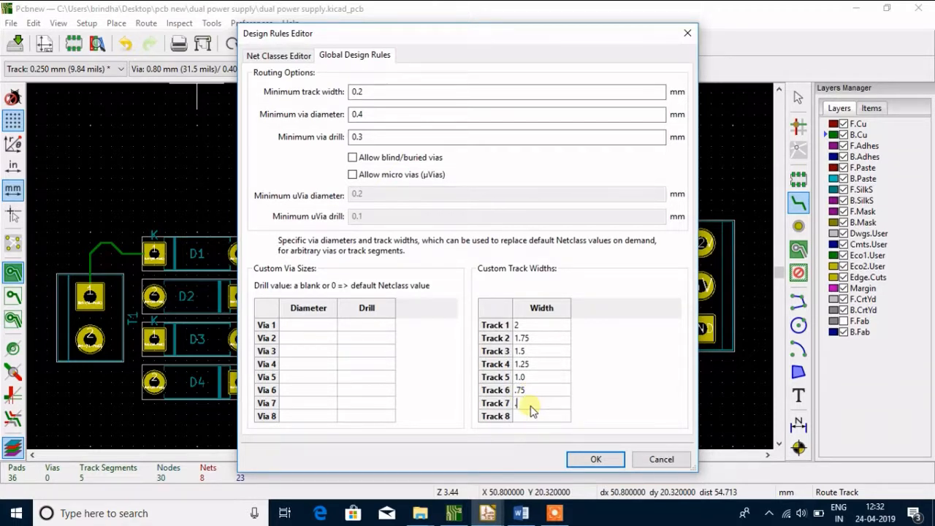
left_click(542, 418)
left_click(541, 419)
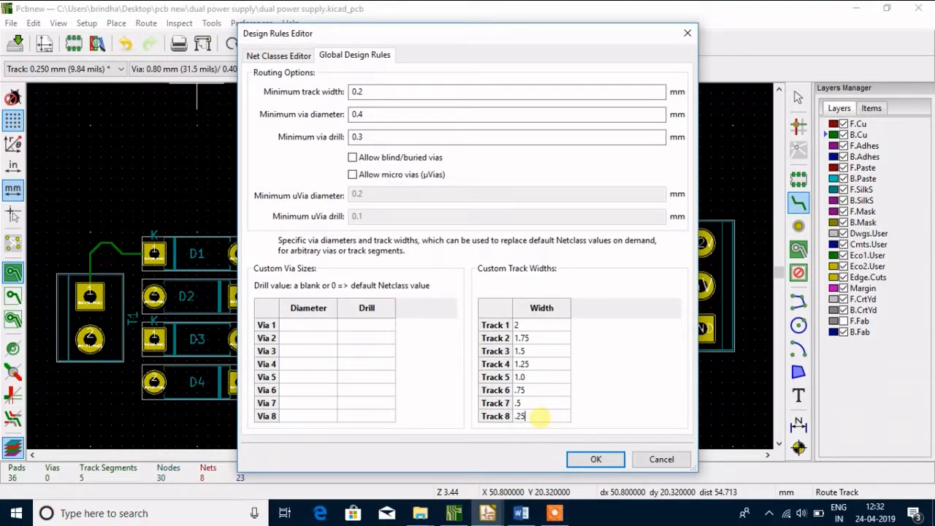
left_click(596, 457)
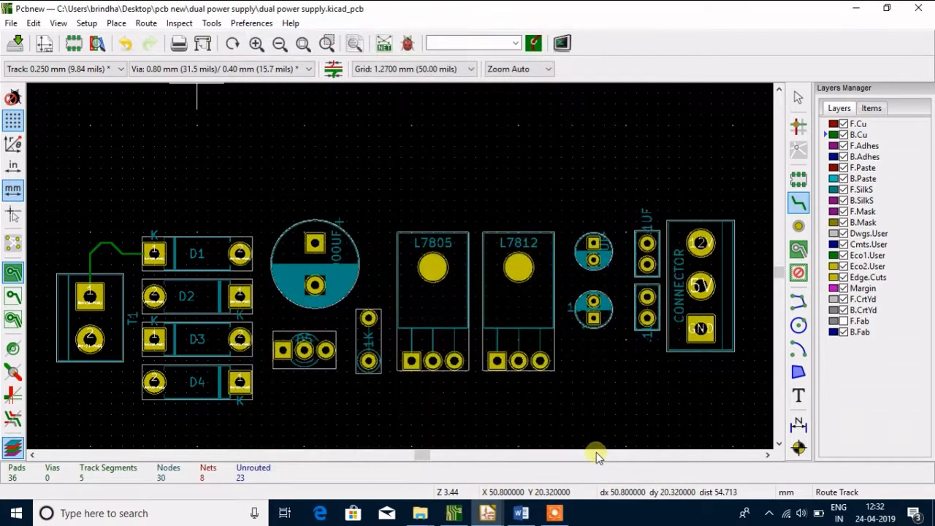
Choose the 1.500 mm track width for routing and cancel the stray track started on the empty board area
left_click(121, 69)
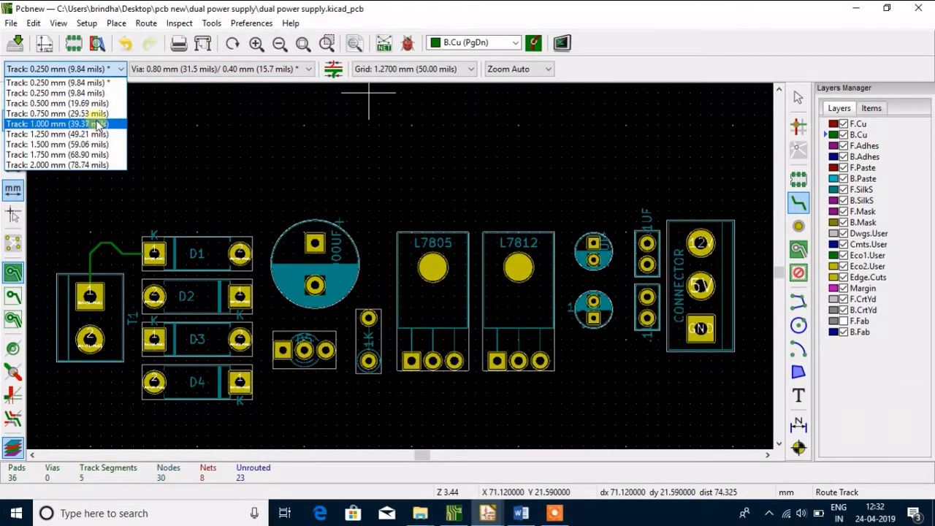
left_click(99, 144)
left_click(89, 147)
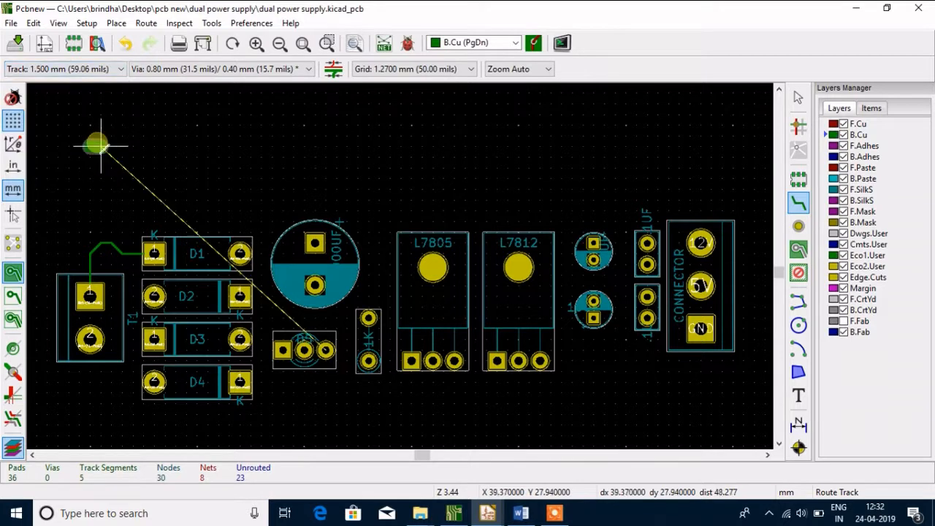
key("Escape")
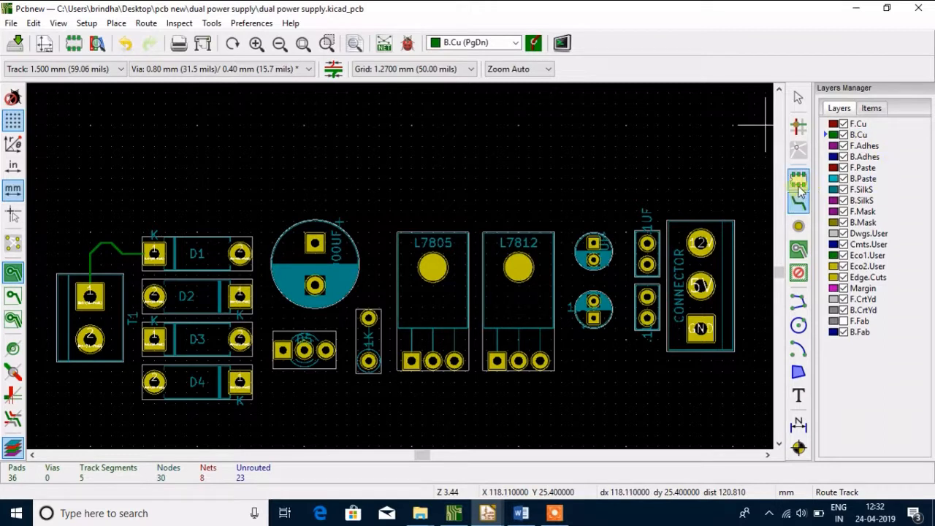
Delete the angled and horizontal segments of the thin track between T1's pad 1 and D1's pad 1
left_click(798, 97)
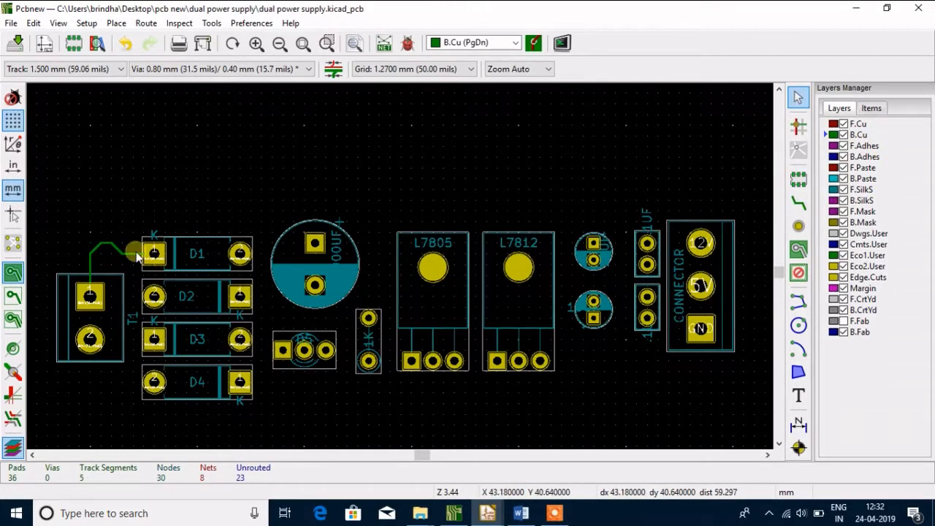
left_click_drag(81, 211, 124, 262)
key("Delete")
left_click(131, 254)
key("Delete")
left_click(121, 253)
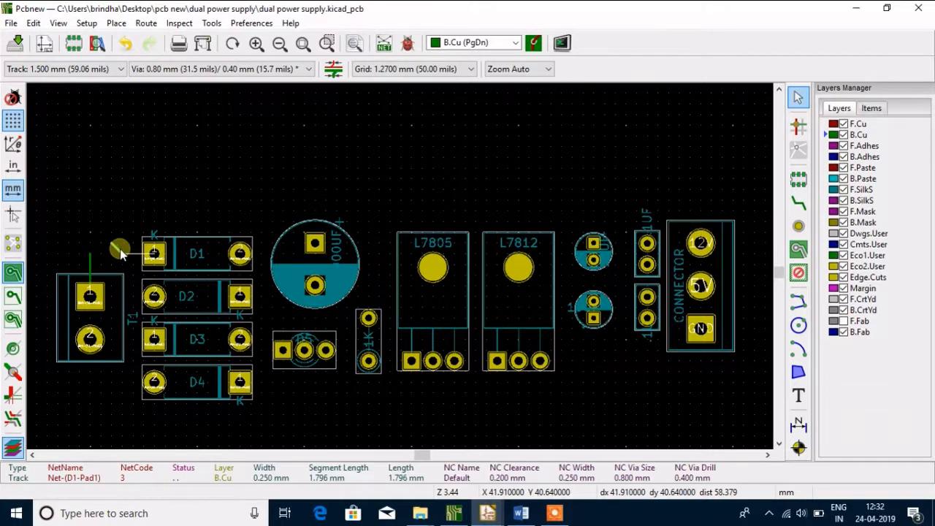
key("Delete")
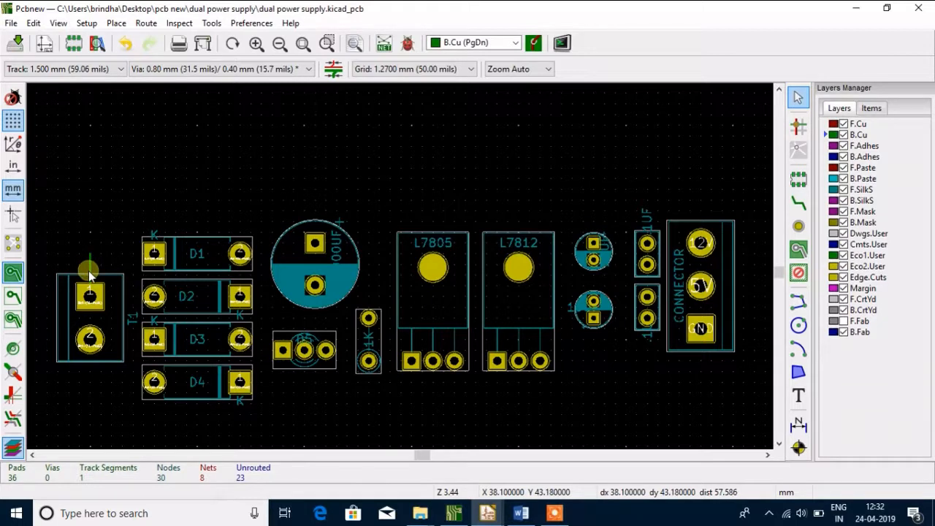
Check the properties of the vertical track segment above T1's pad 1, leave them unchanged and delete the segment
key("e")
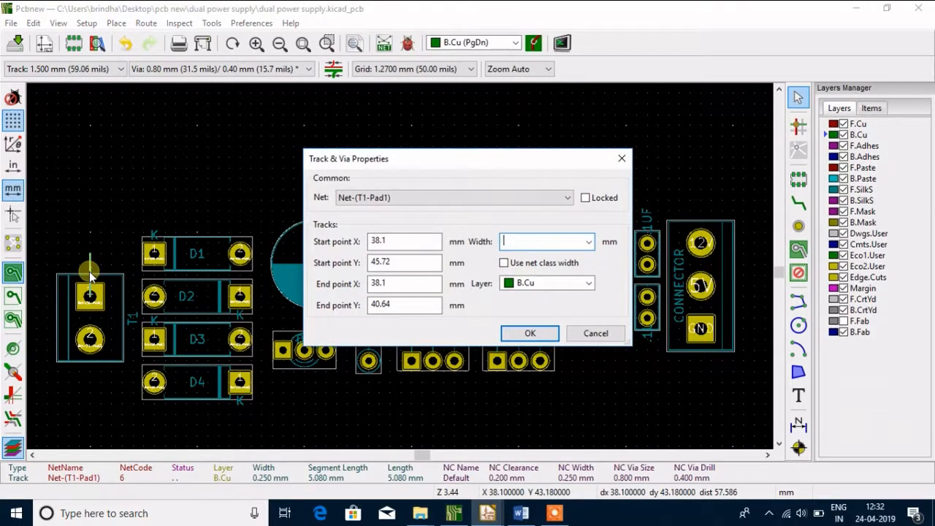
left_click(579, 336)
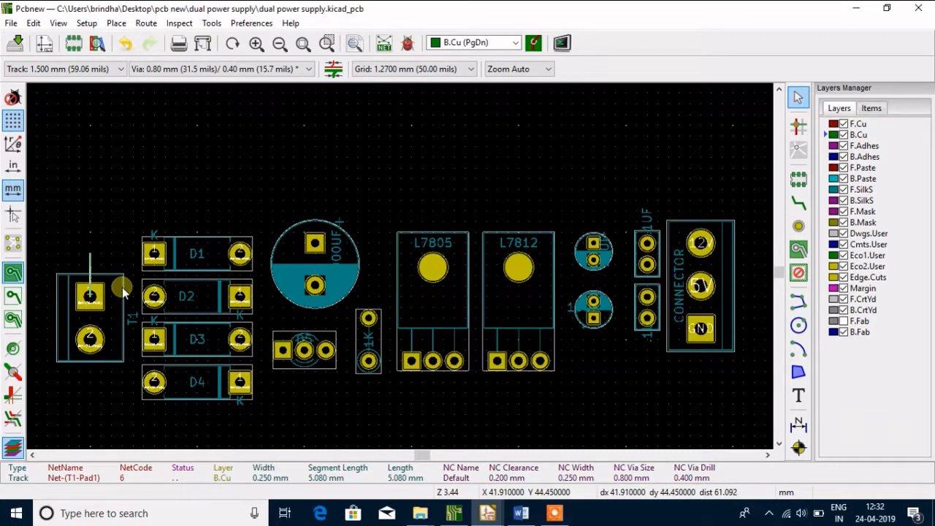
key("Delete")
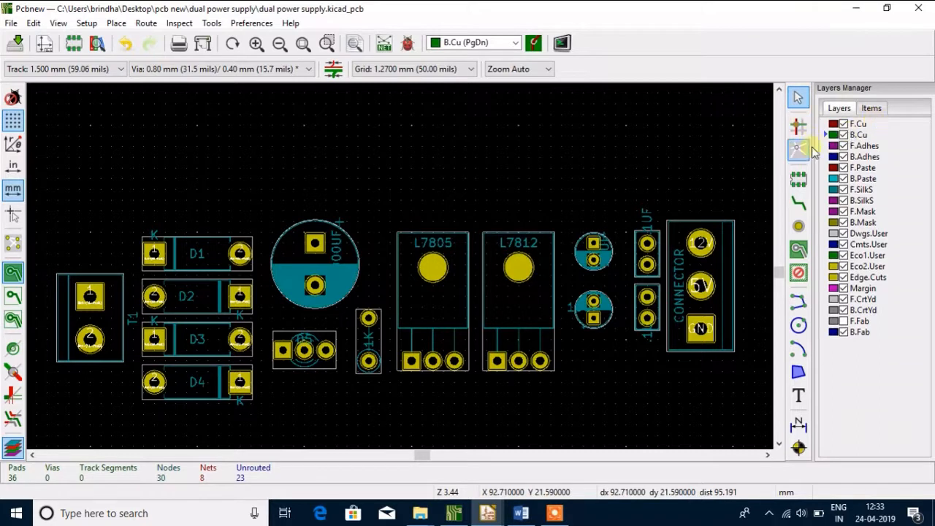
Route a 1.5 mm B.Cu track from T1's pad 1 to D1's pad 1 and another from there down to D2's pad 2
left_click(799, 203)
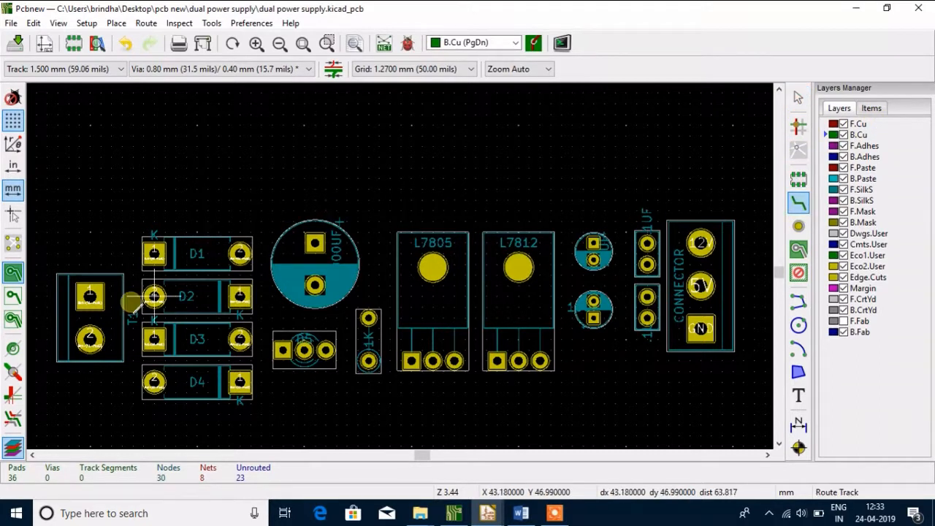
left_click(90, 296)
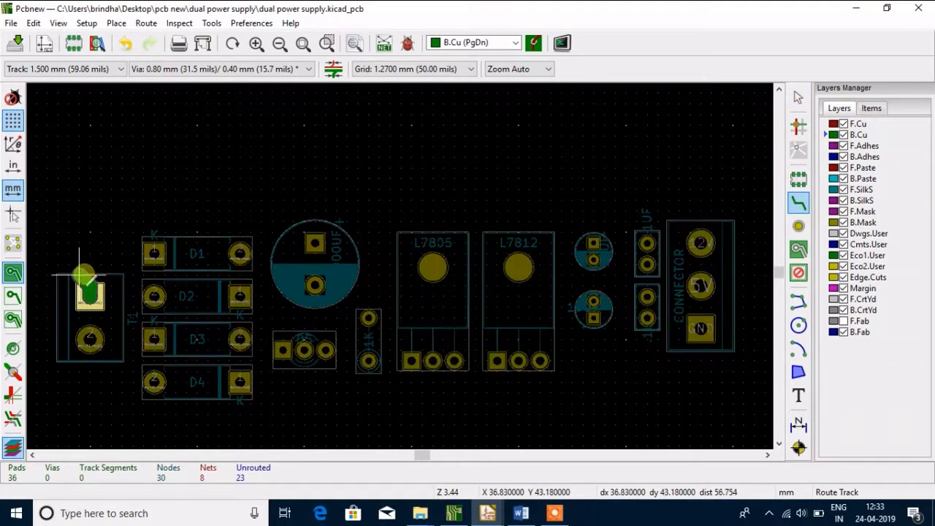
left_click(90, 266)
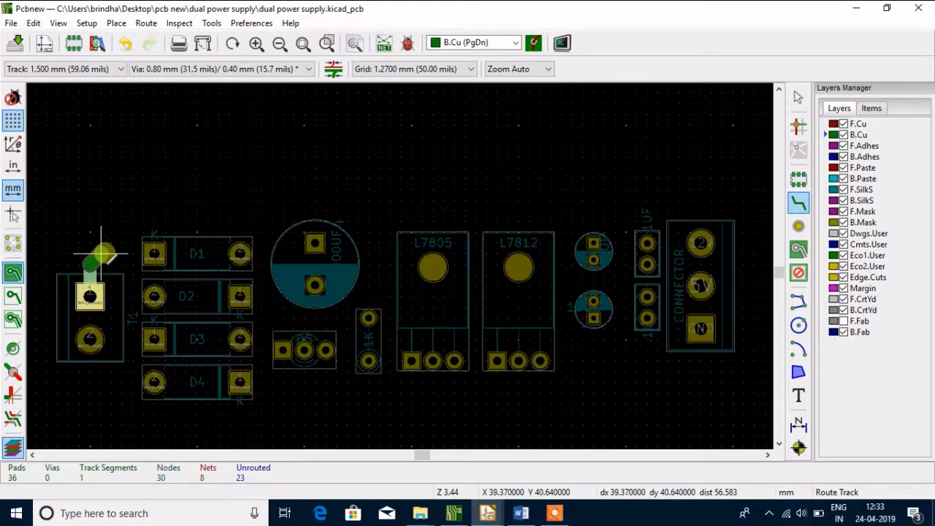
left_click(102, 253)
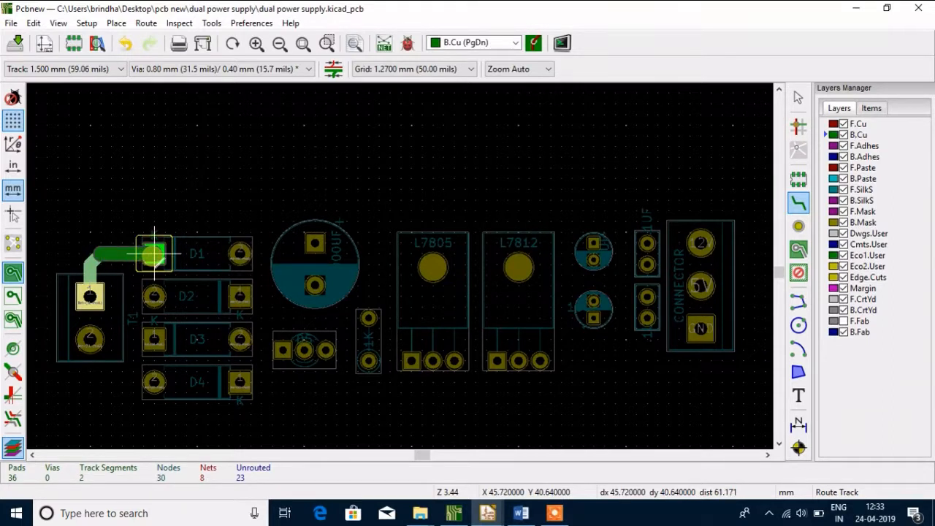
left_click(154, 253)
key("Escape")
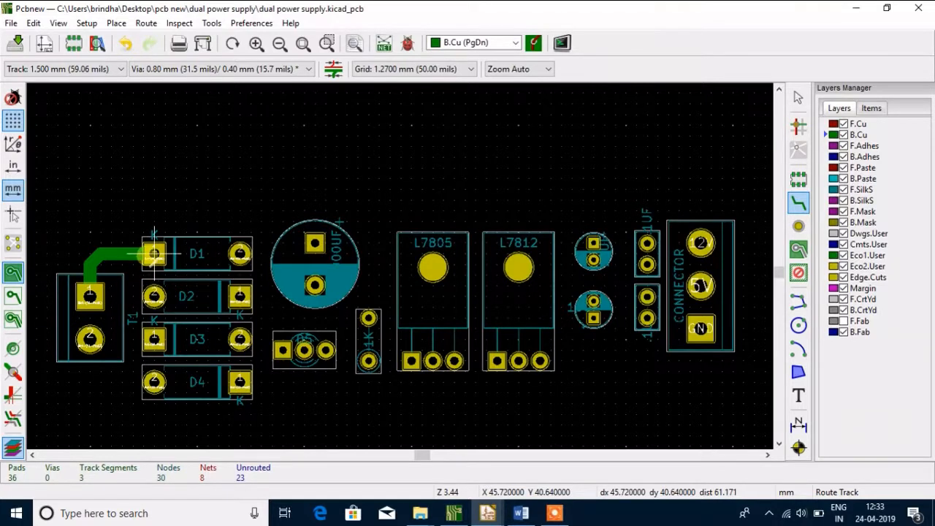
left_click(154, 253)
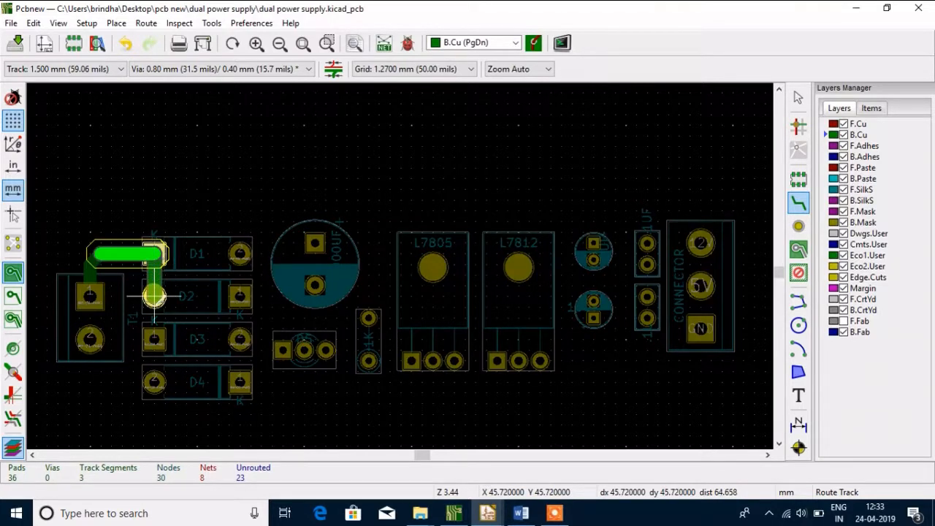
left_click(154, 296)
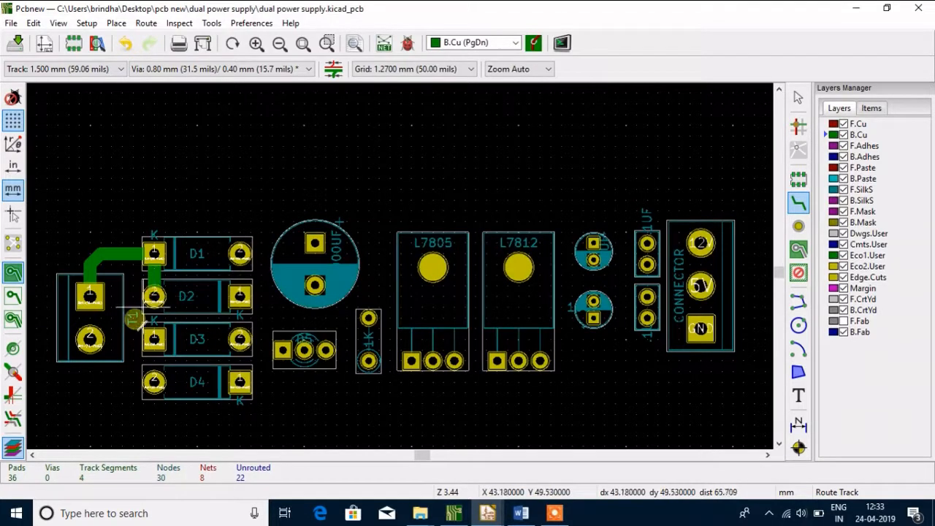
Route a 1.5 mm B.Cu track from T1's pad 2 down and around to D4's pad 2, and another from D3's pad 1 to D4's pad 2
left_click(90, 340)
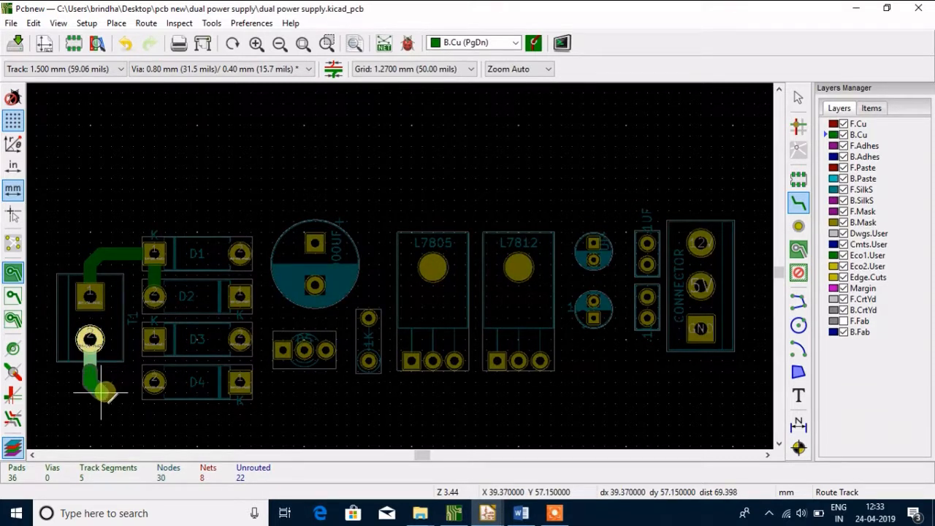
left_click(101, 393)
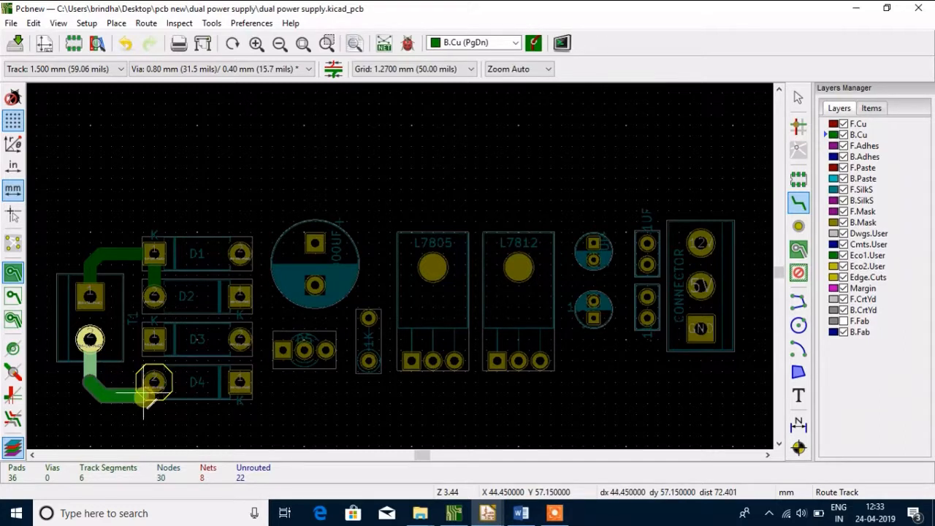
left_click(144, 392)
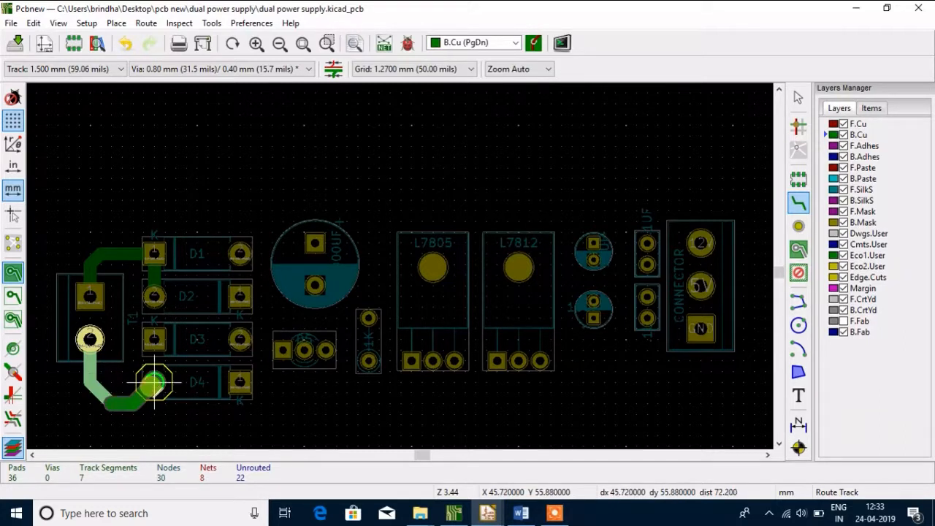
left_click(153, 382)
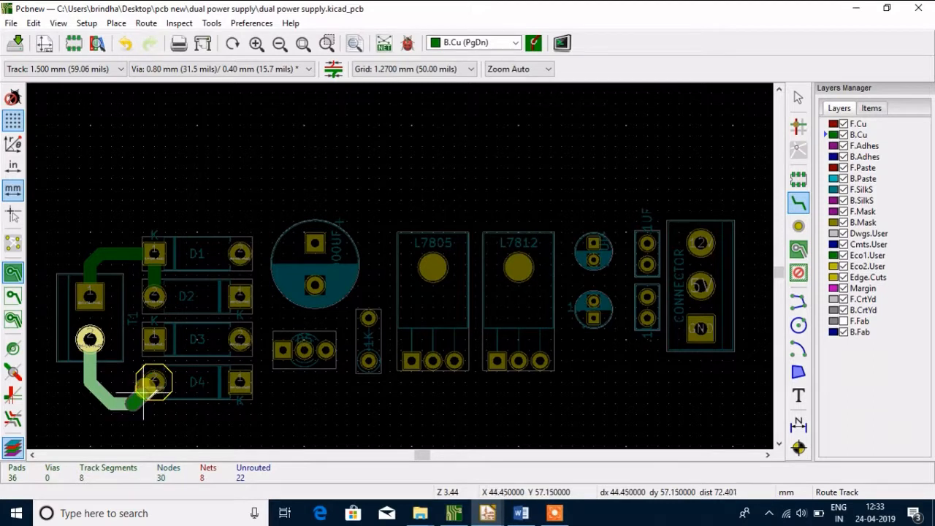
left_click(153, 339)
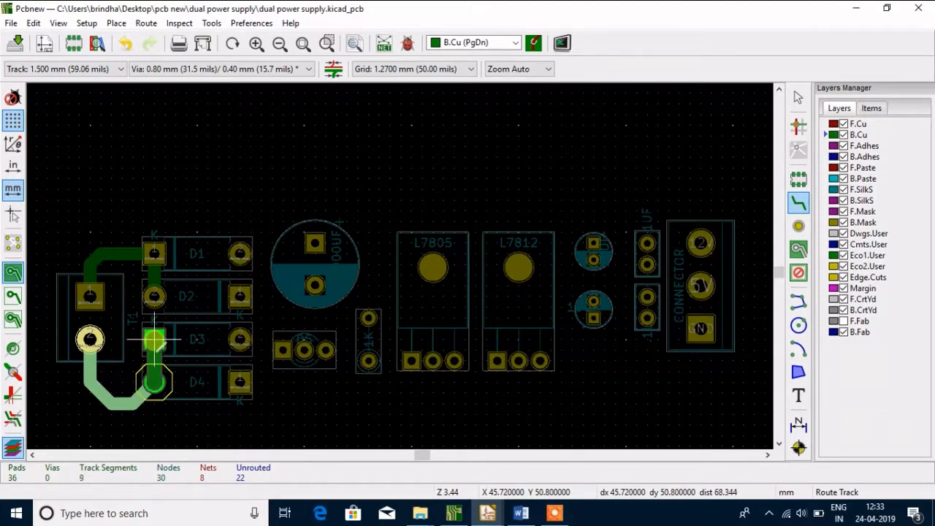
left_click(154, 382)
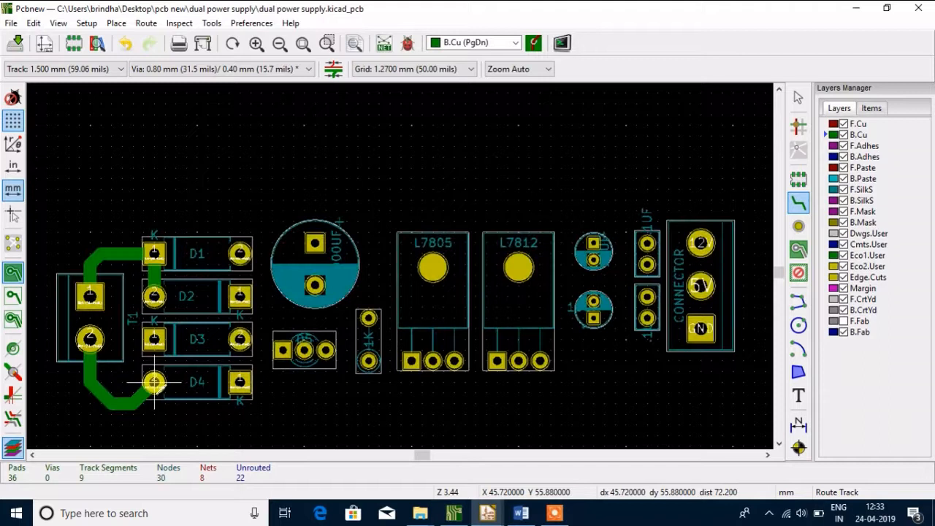
left_click(154, 340)
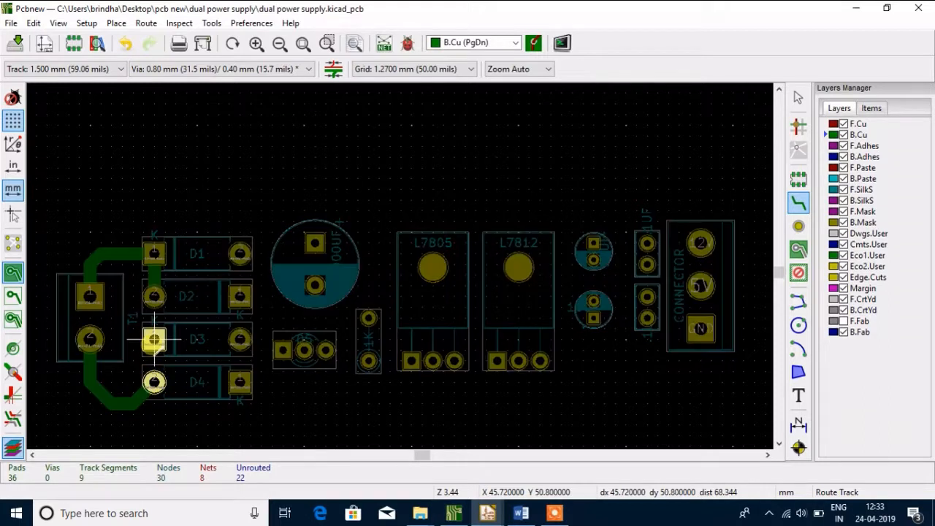
left_click(154, 382)
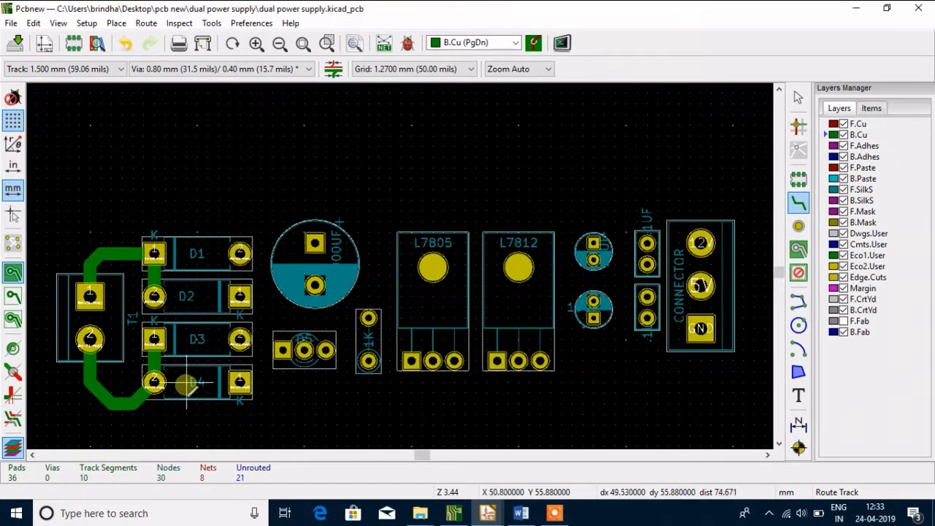
Route 1.5 mm B.Cu tracks from D1's pad 2 to the large capacitor's upper pad and from its lower pad to D5's square pad
left_click(240, 253)
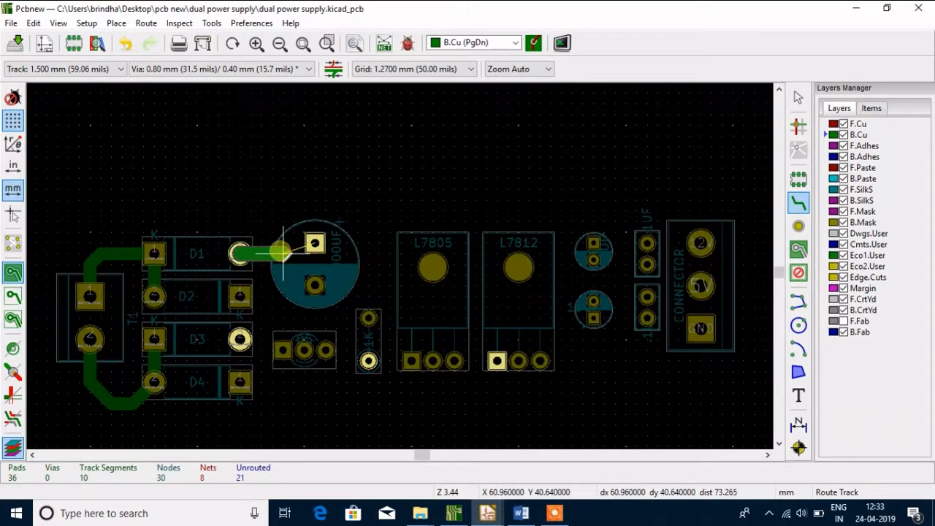
left_click(315, 243)
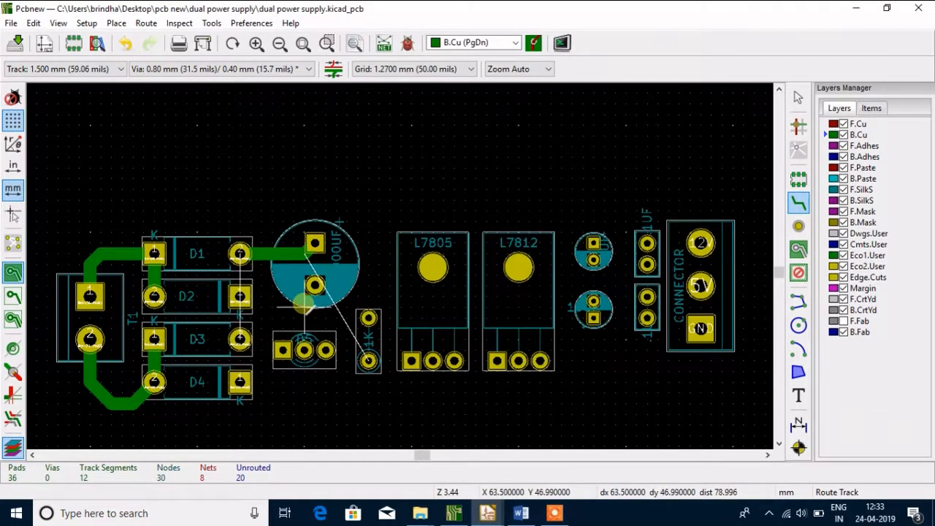
left_click(314, 285)
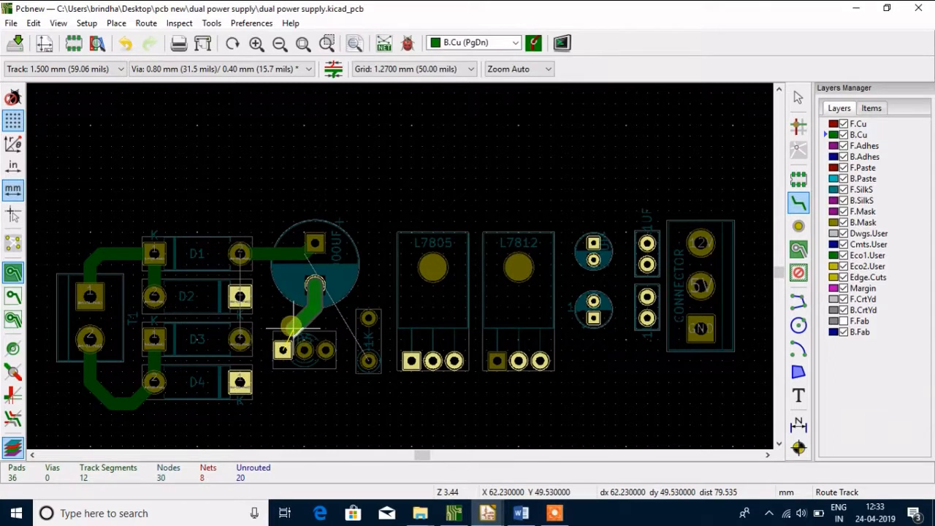
left_click(291, 321)
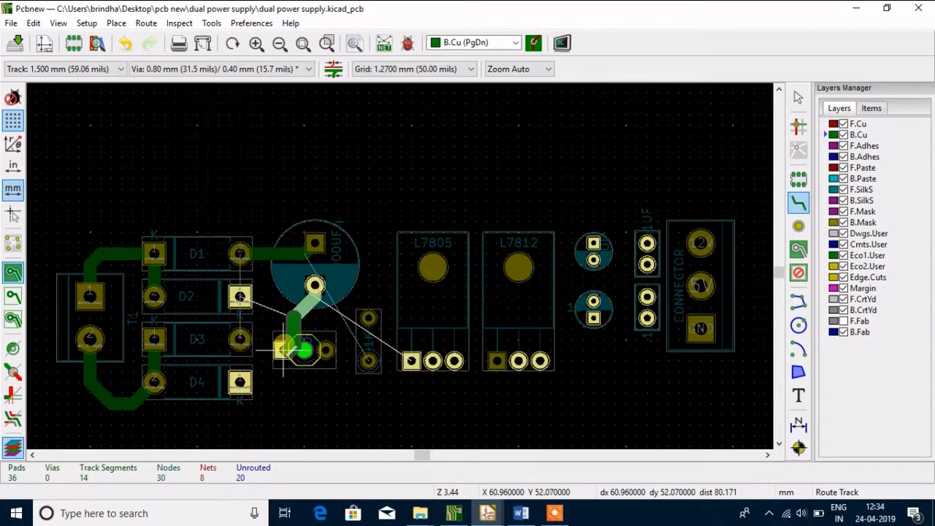
left_click(282, 327)
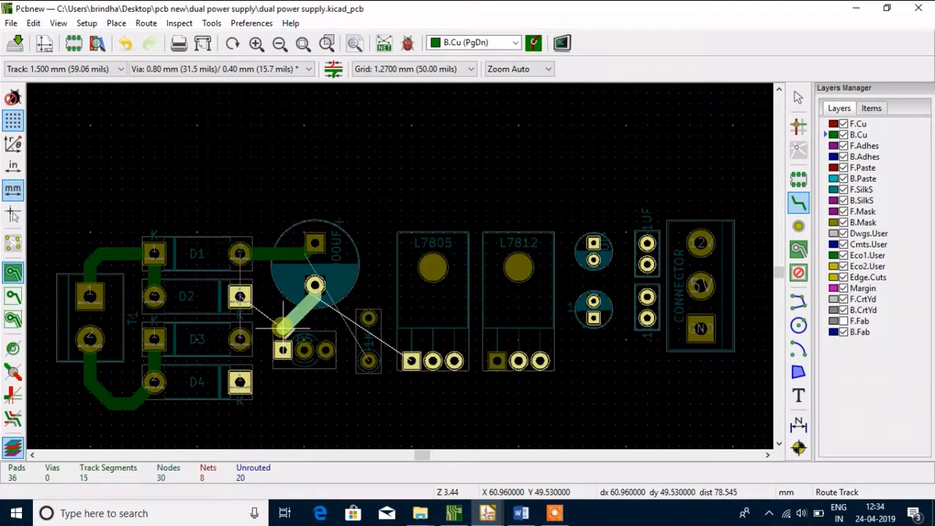
left_click(282, 349)
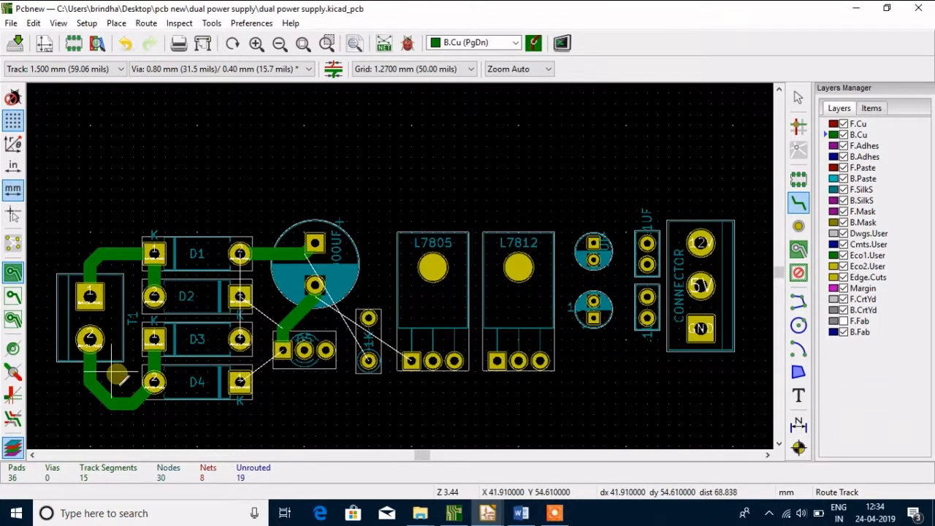
Route a 1.5 mm B.Cu track from D1's pad 2 diagonally out past D2's pad 1 and down to D3's pad 2
left_click(240, 254)
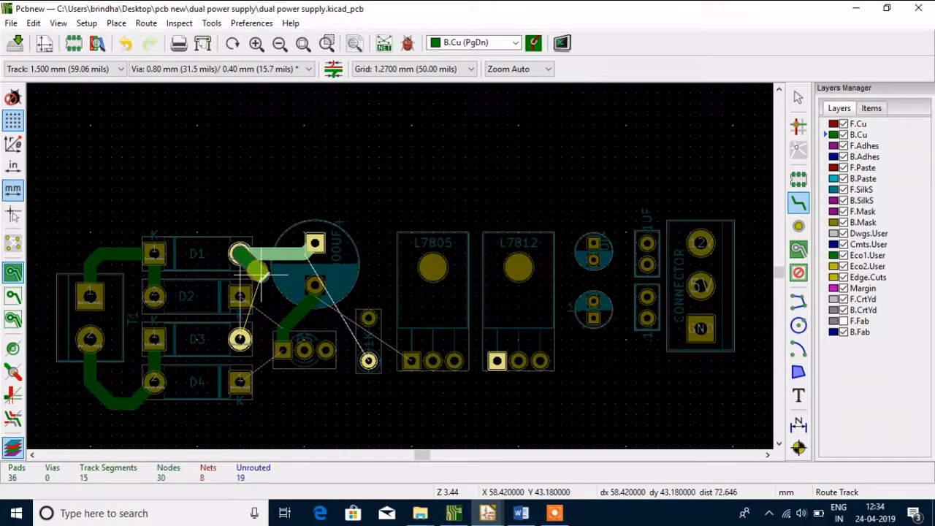
left_click(259, 271)
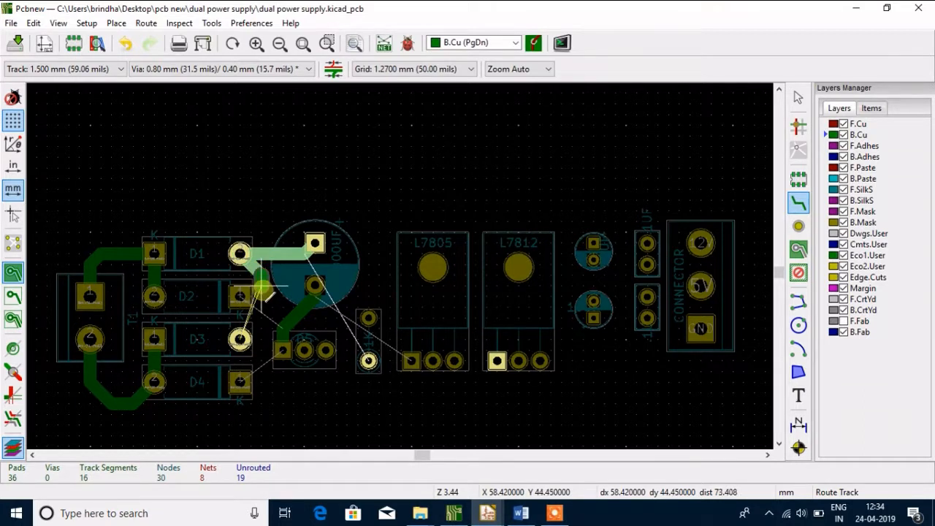
left_click(264, 329)
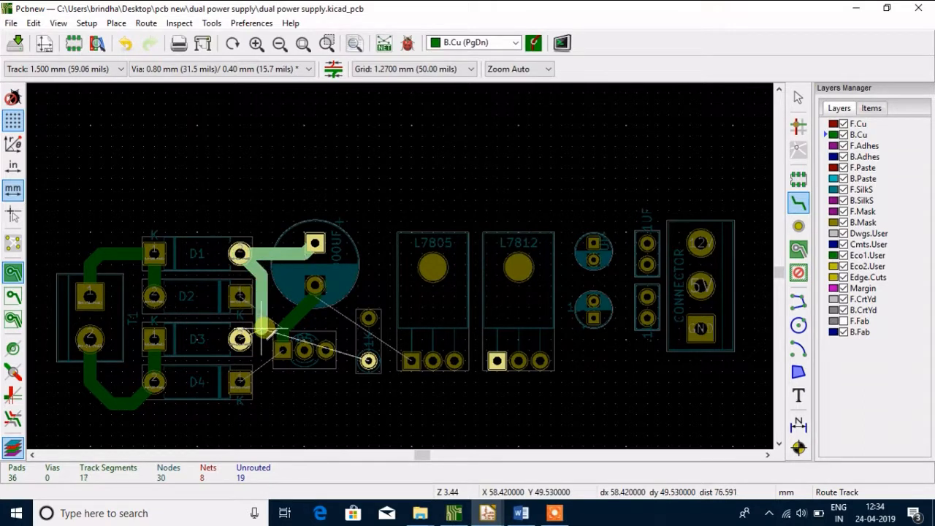
left_click(243, 336)
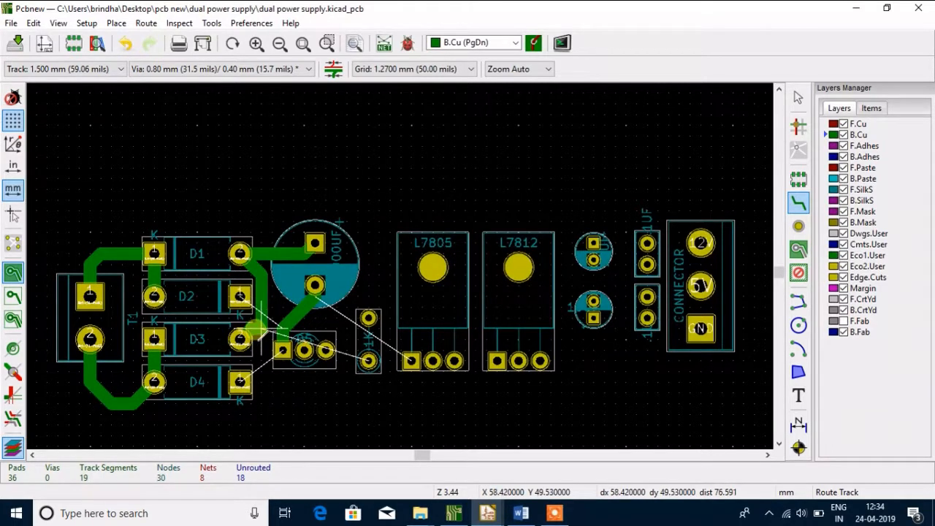
Delete the vertical segment and the two short segments near D3's pad 2 from the track between D1 and D3
key("Escape")
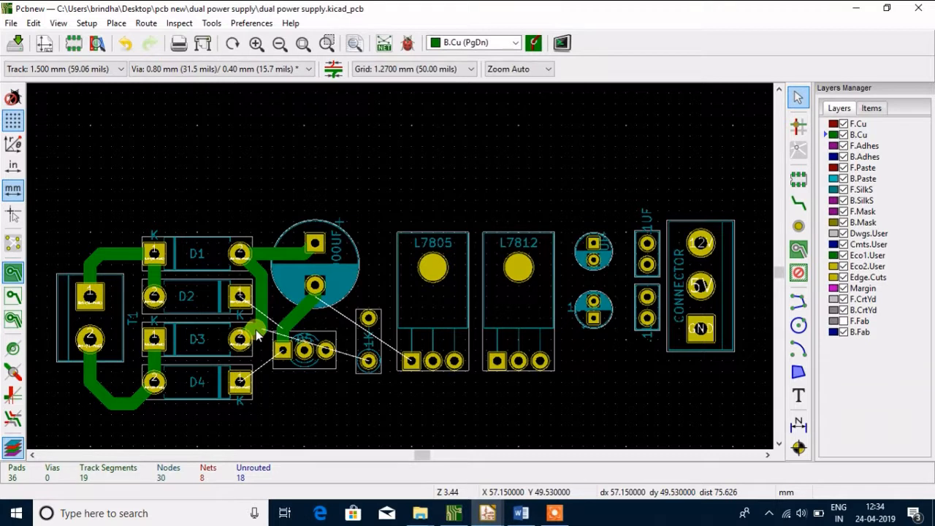
left_click(257, 334)
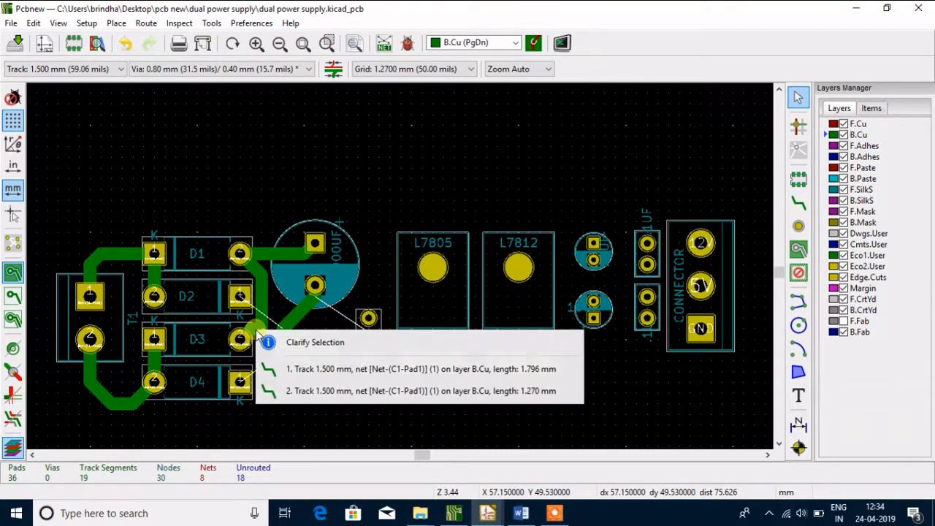
left_click(302, 371)
key("Escape")
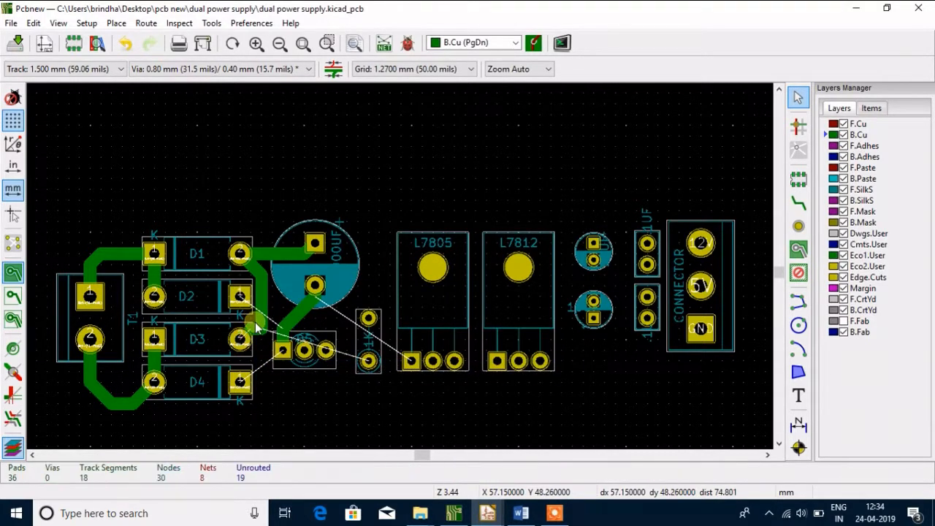
left_click(256, 328)
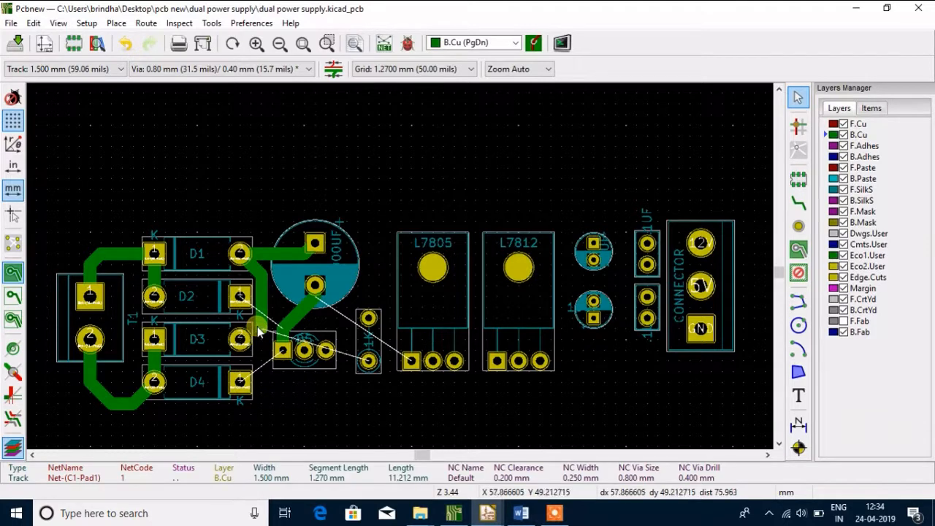
key("Escape")
left_click(263, 328)
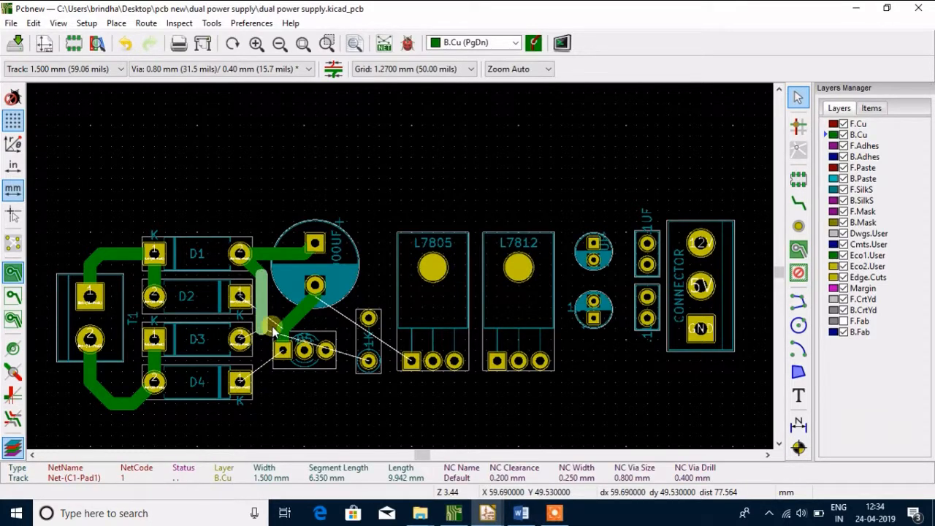
key("Delete")
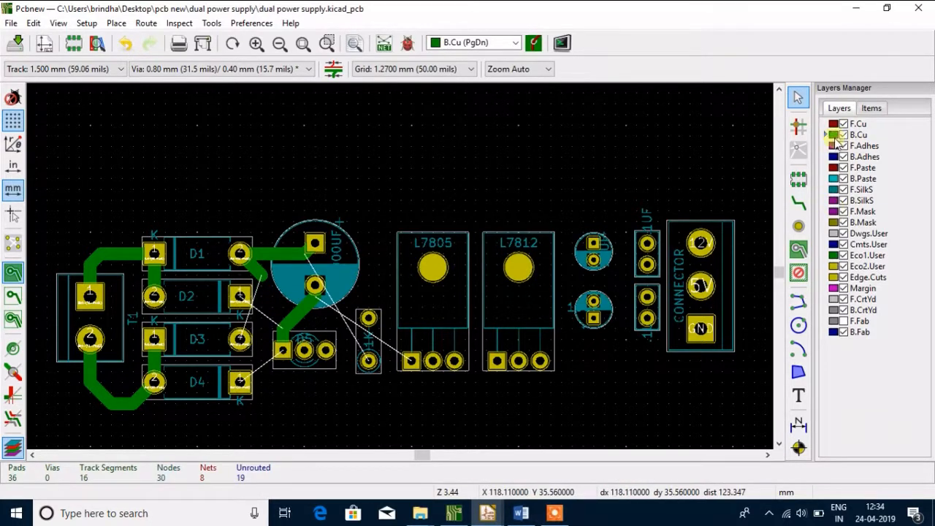
Route a 1.5 mm track from the open end of D1's diagonal stub down to D3's pad 2 with a 45-degree end
left_click(799, 204)
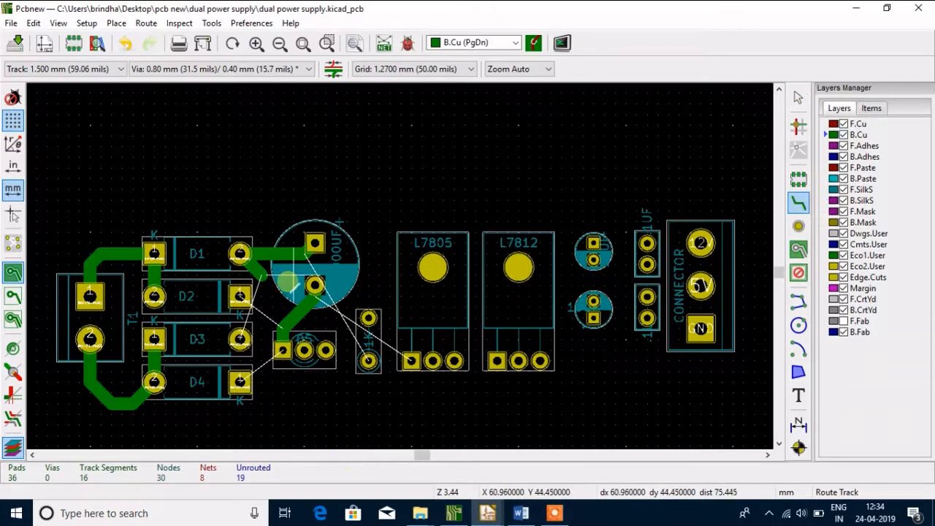
left_click(260, 281)
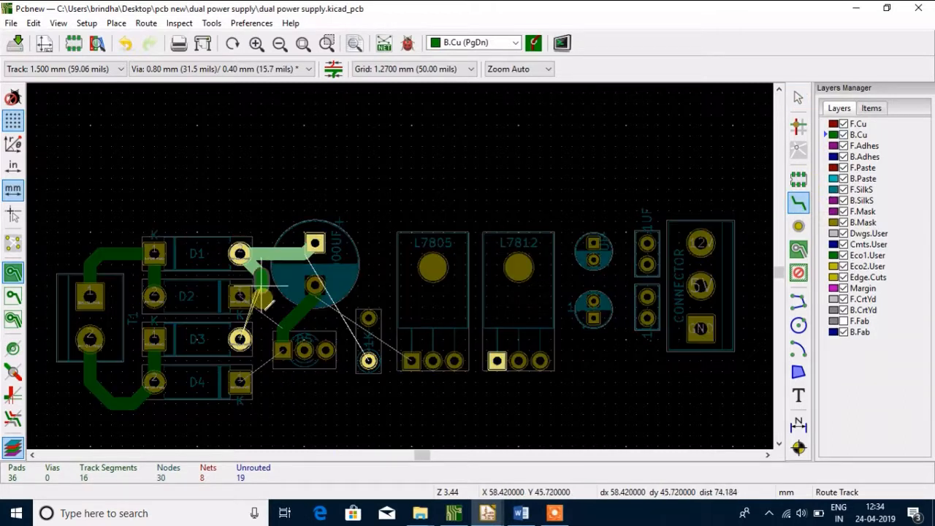
left_click(246, 335)
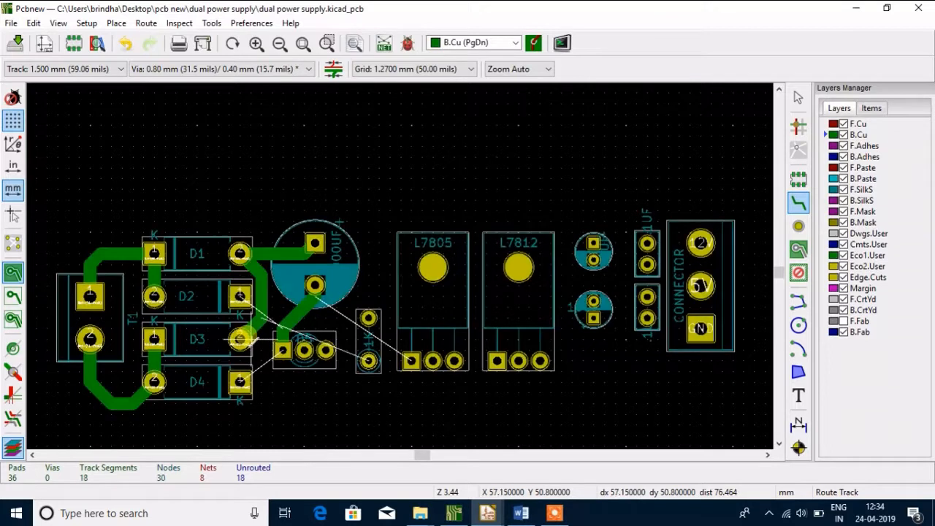
Route a 1.5 mm B.Cu track from D2's pad 1 around the inner side of D3's pad 2 to D4's pad 1
left_click(241, 296)
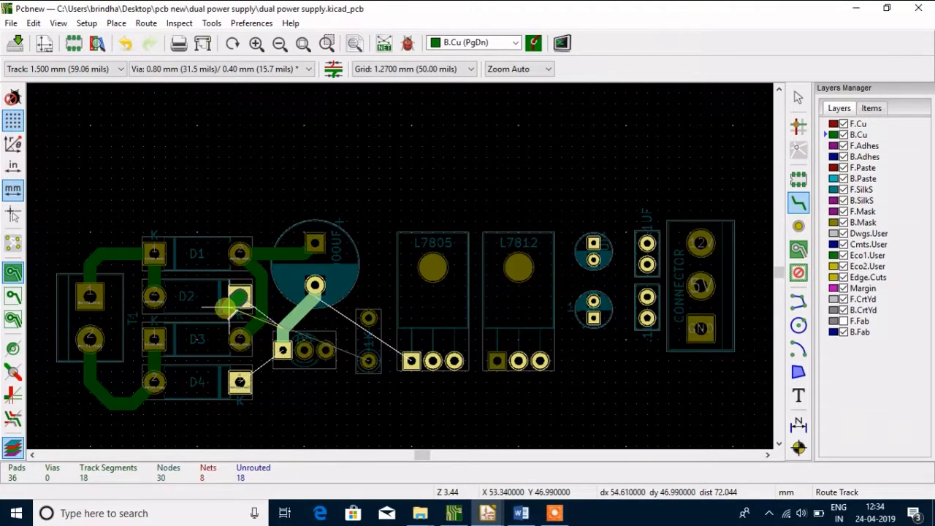
left_click(240, 383)
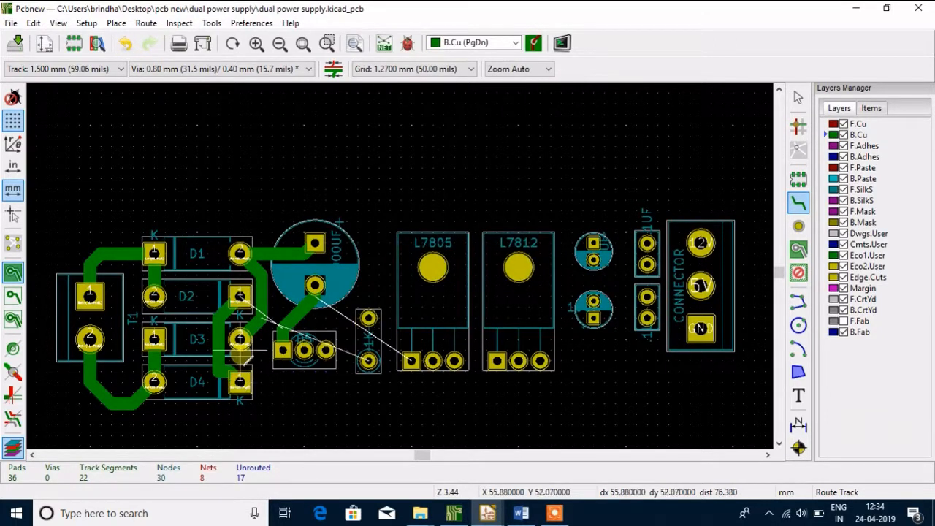
key("Escape")
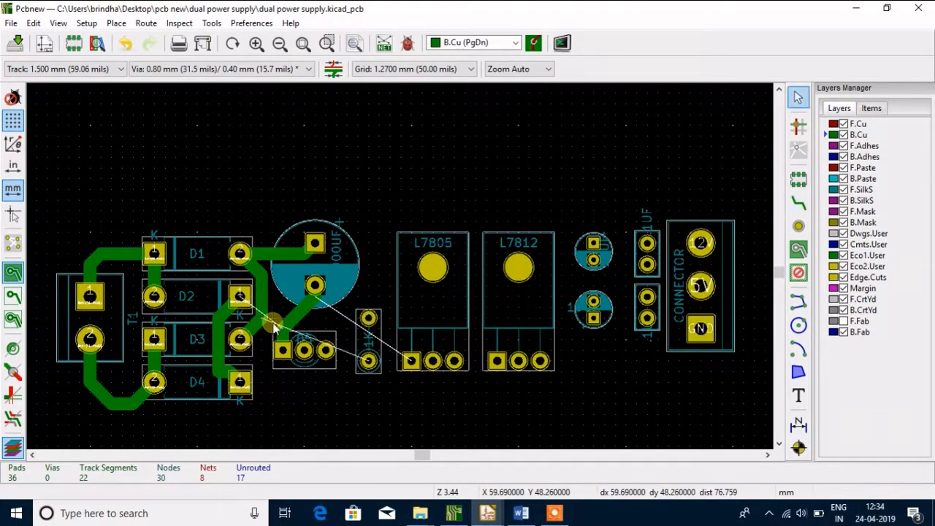
Delete the vertical segment and the short horizontal segment of the track between D2's pad 1 and D4's pad 1
left_click(217, 364)
key("Delete")
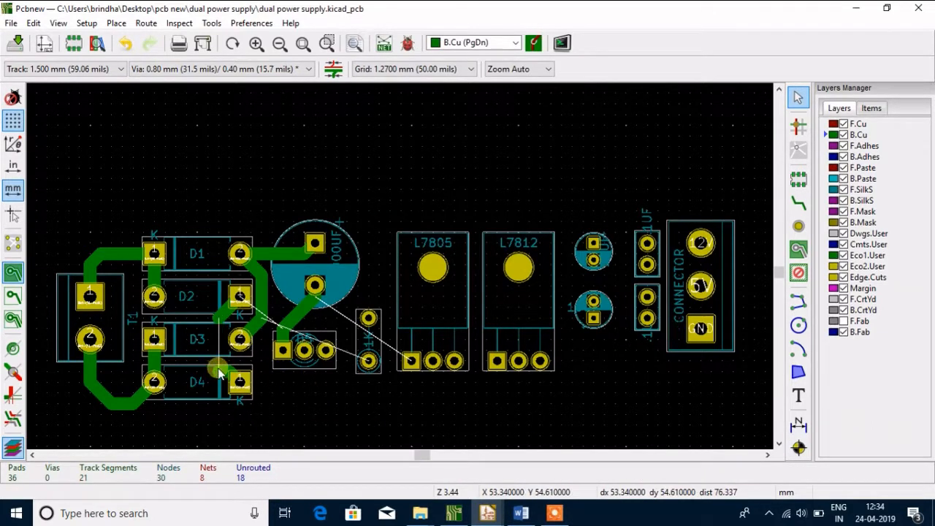
left_click(219, 369)
key("Delete")
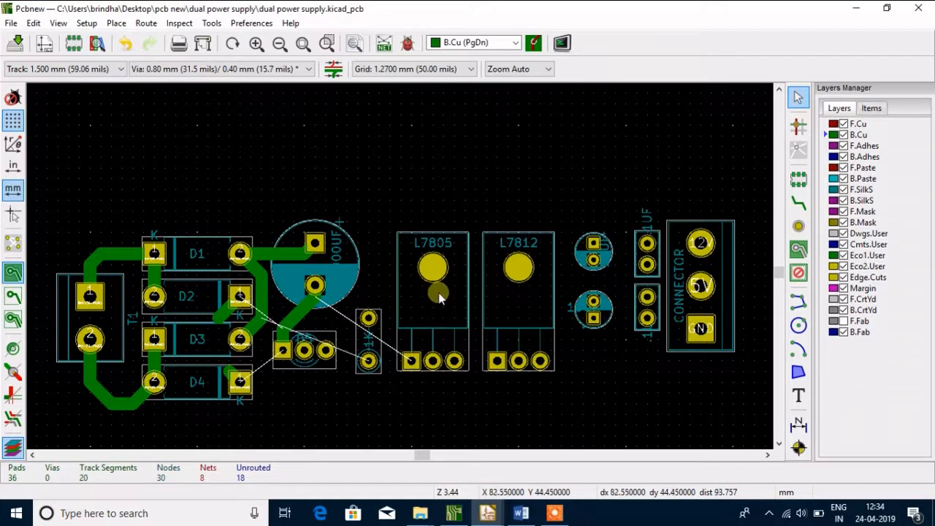
Reroute the 1.5 mm track from the end of D2's diagonal stub straight down and diagonally into D4's pad 1
left_click(799, 204)
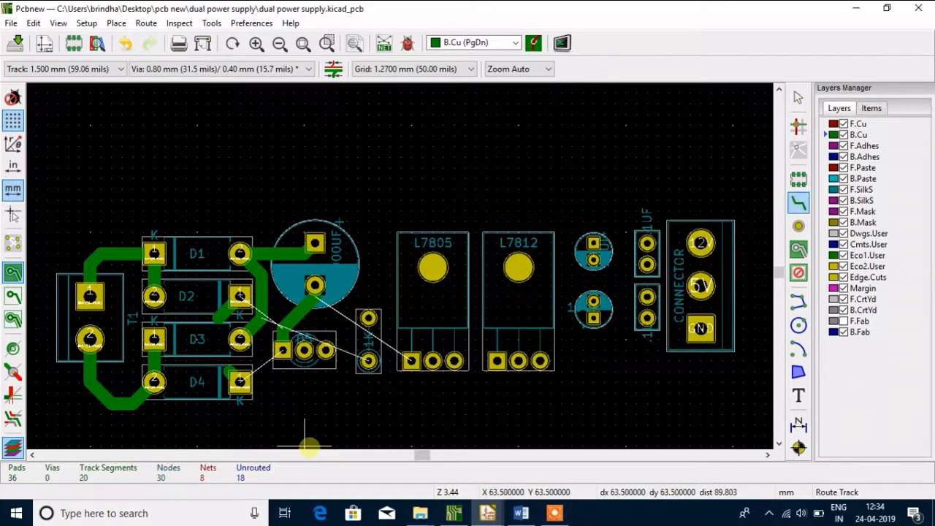
left_click(217, 319)
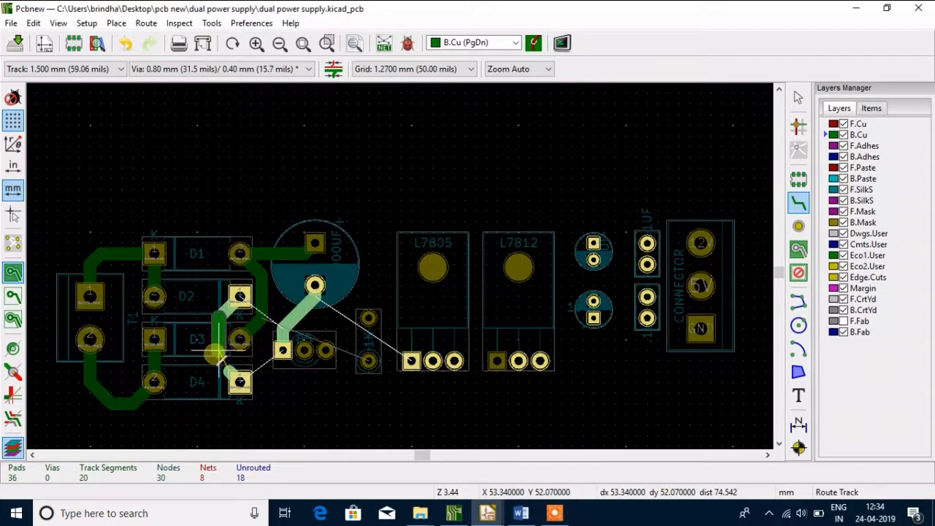
left_click(218, 362)
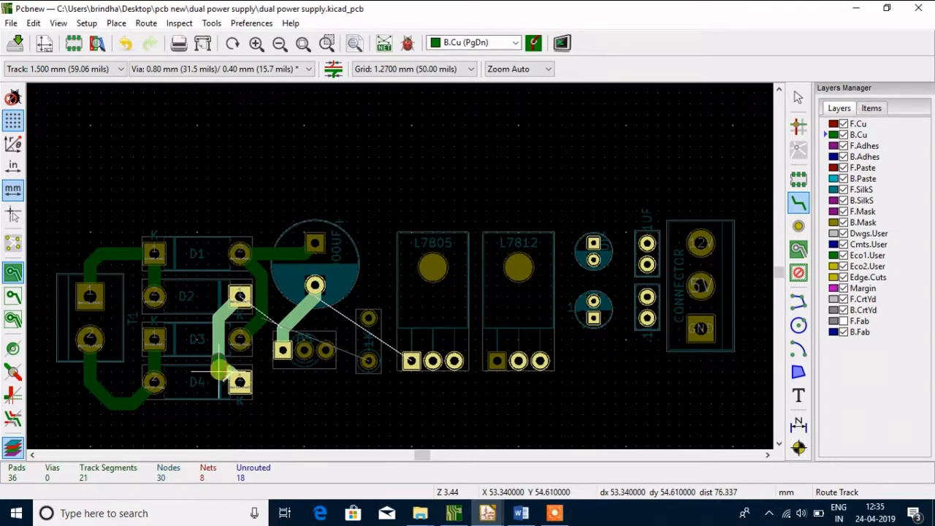
left_click(240, 381)
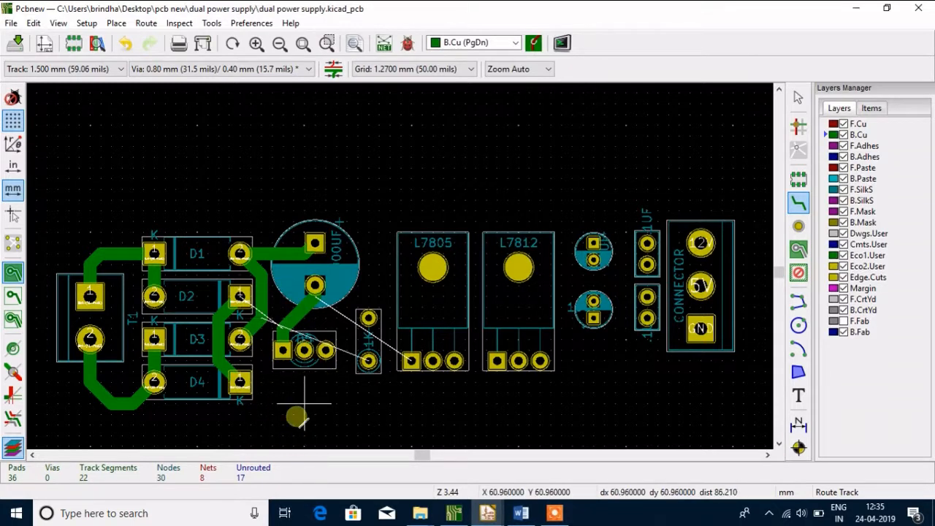
Route a 1.5 mm B.Cu track from D5's middle pad up over its last pad and down to the 1K resistor's lower pad
left_click(304, 350)
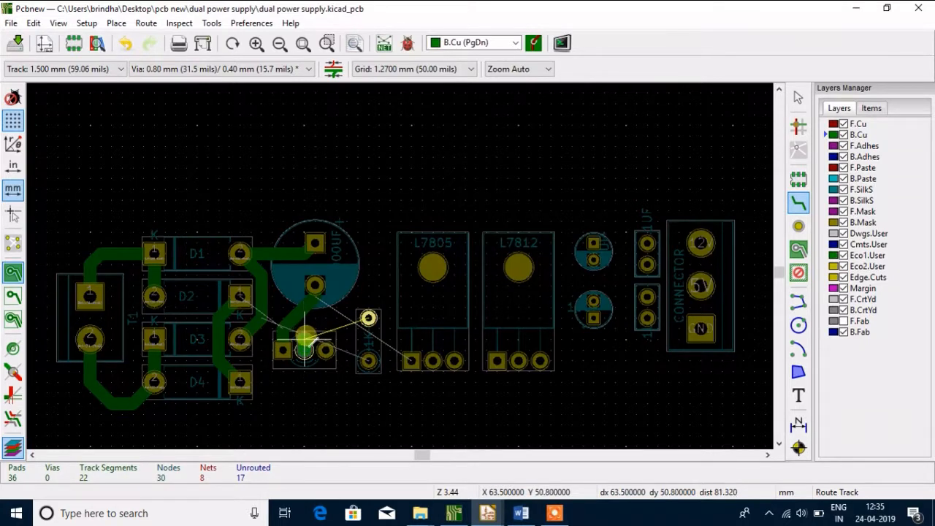
left_click(314, 332)
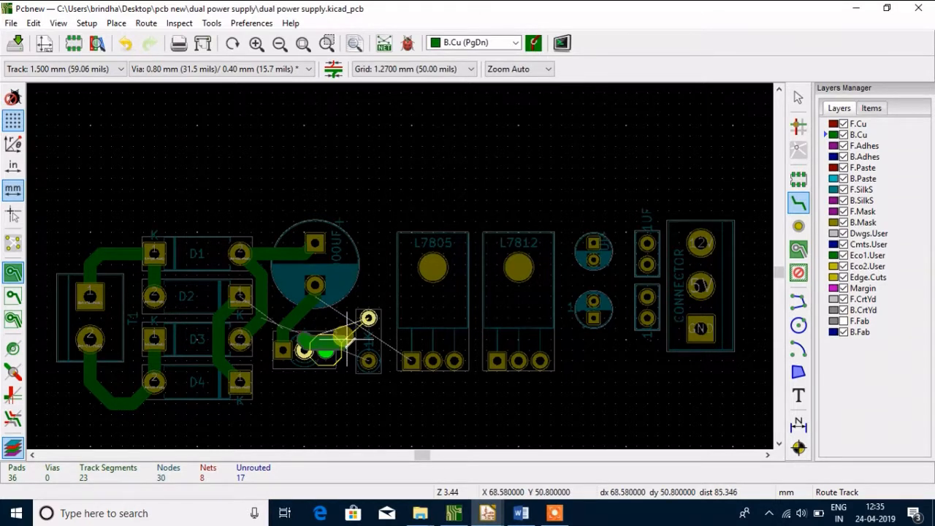
left_click(338, 328)
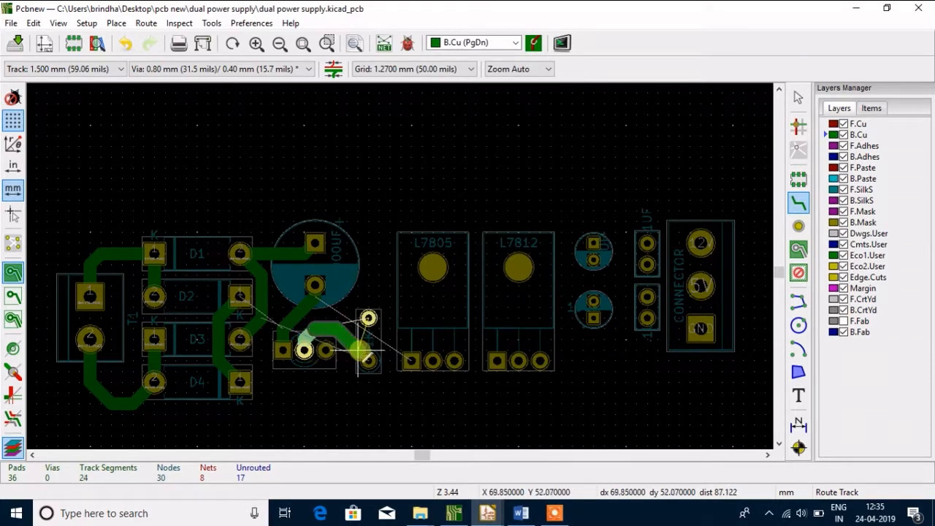
left_click(368, 360)
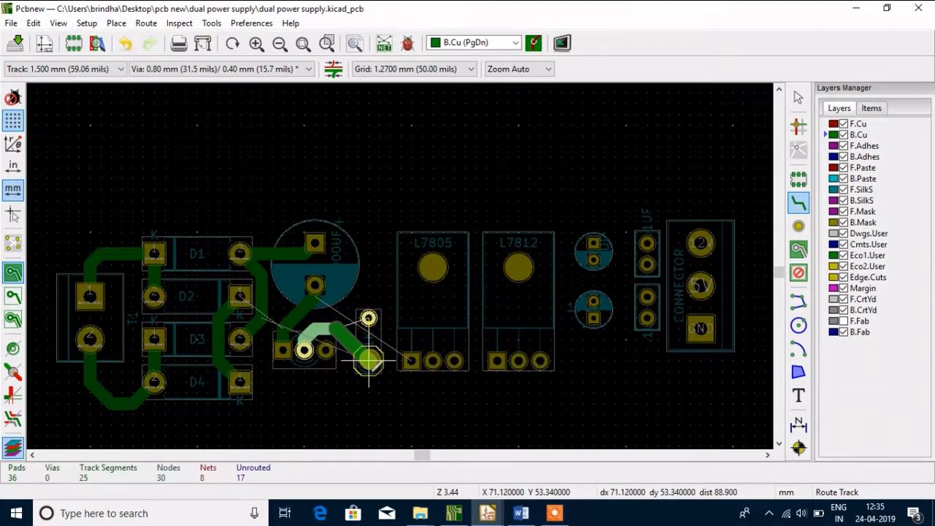
left_click(369, 360)
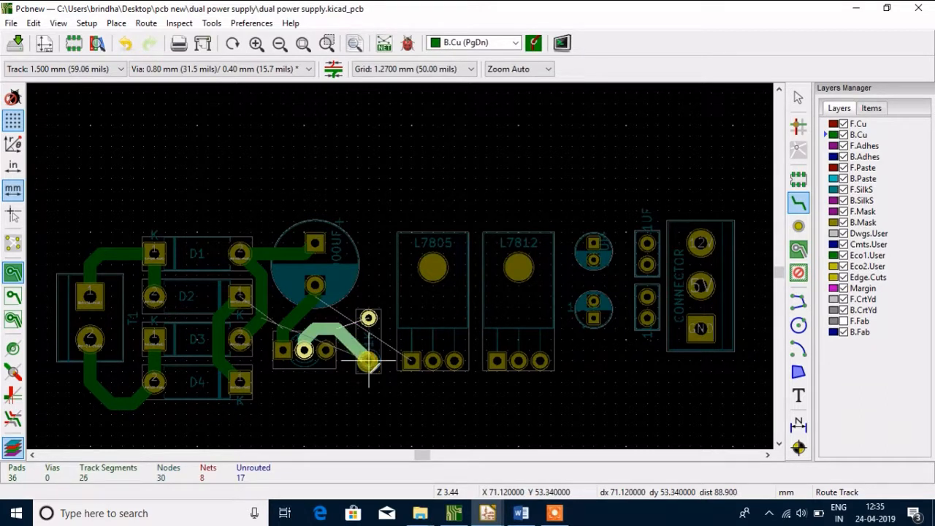
double_click(369, 360)
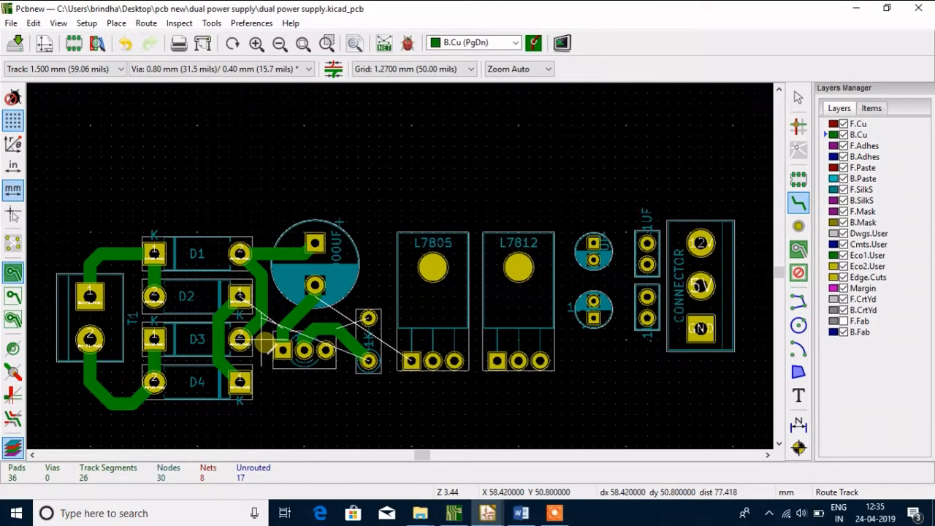
Route a 1.5 mm B.Cu track from the large capacitor's square pad sideways and straight down to the 1K resistor's upper pad
left_click(314, 243)
left_click(347, 242)
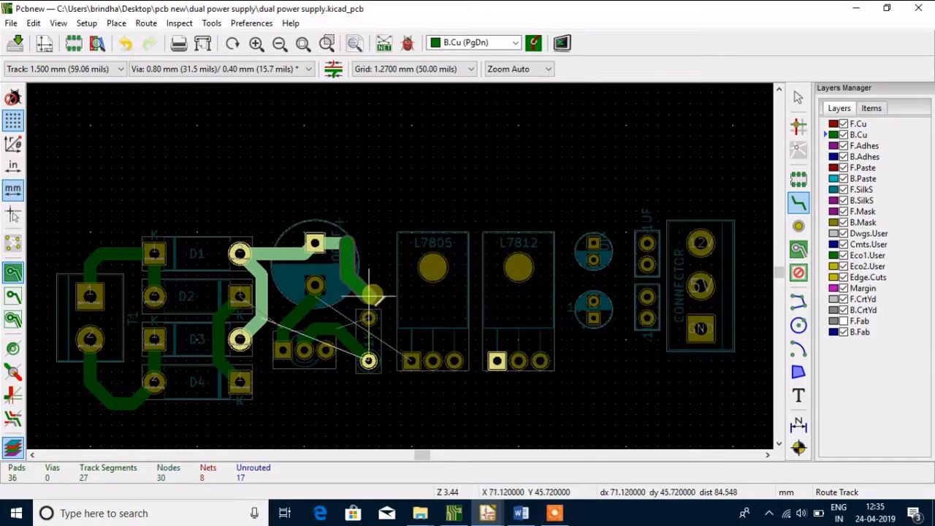
left_click(358, 243)
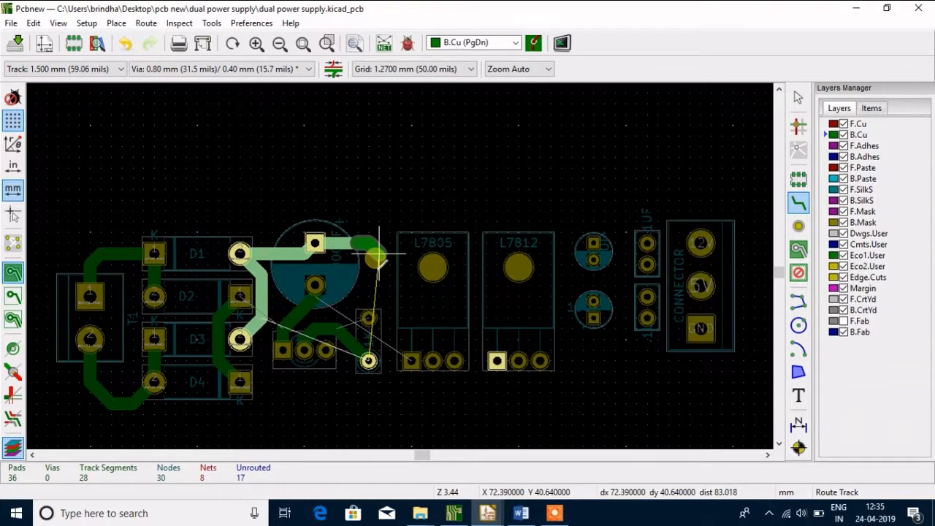
left_click(369, 253)
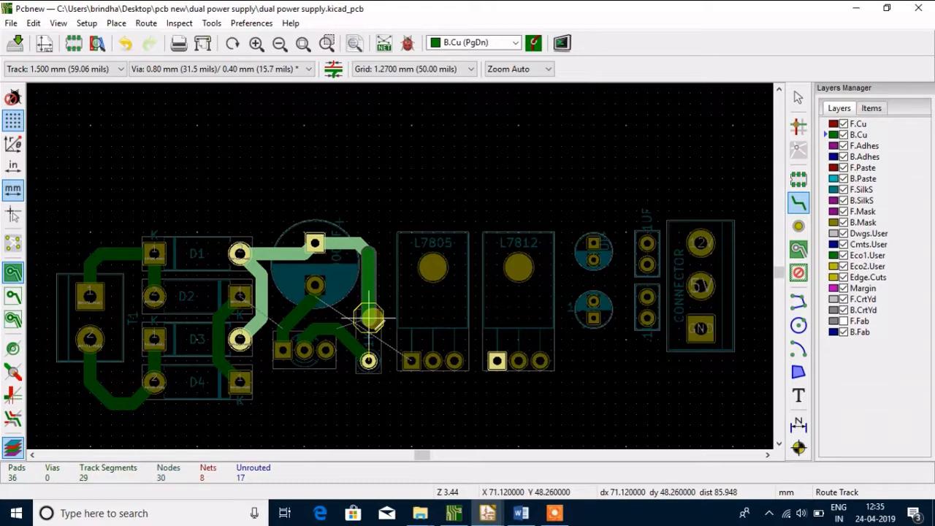
left_click(369, 319)
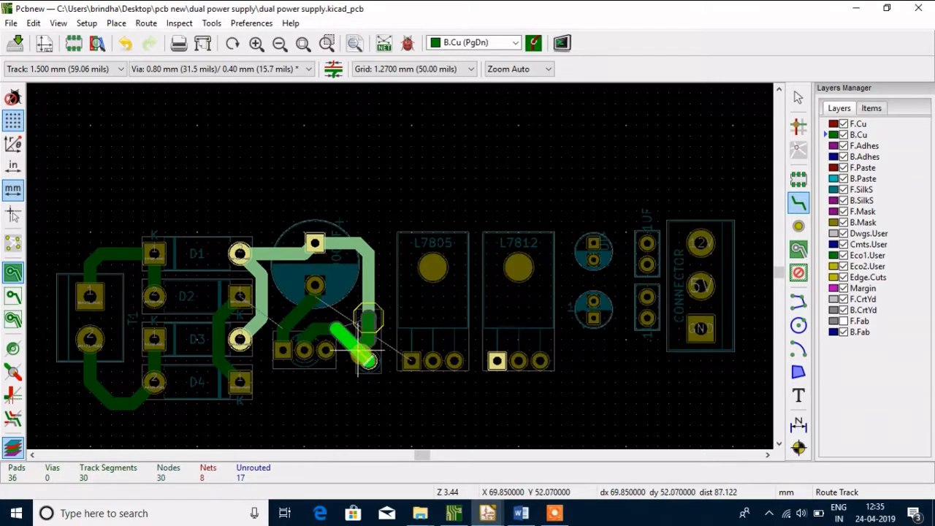
key("Escape")
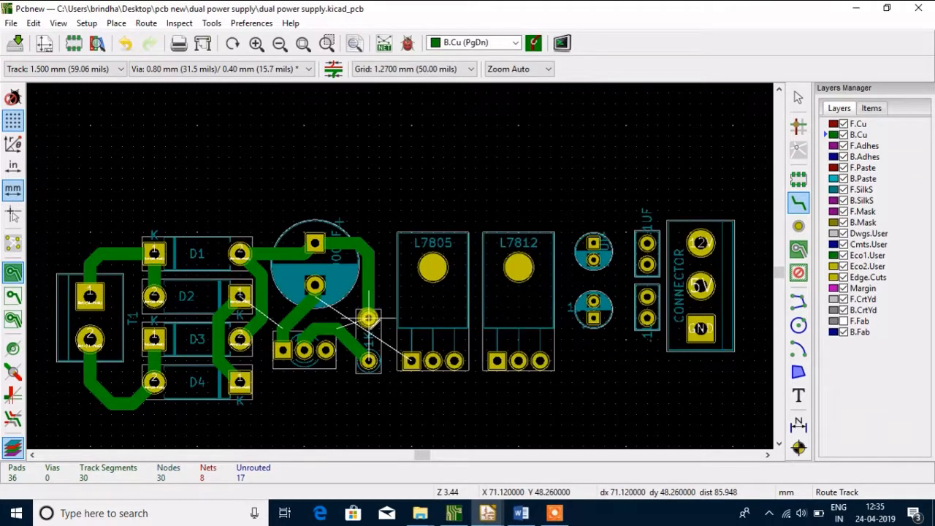
Route a 1.5 mm B.Cu track from the 1K resistor's upper pad across and down into L7805's square first pad
left_click(369, 319)
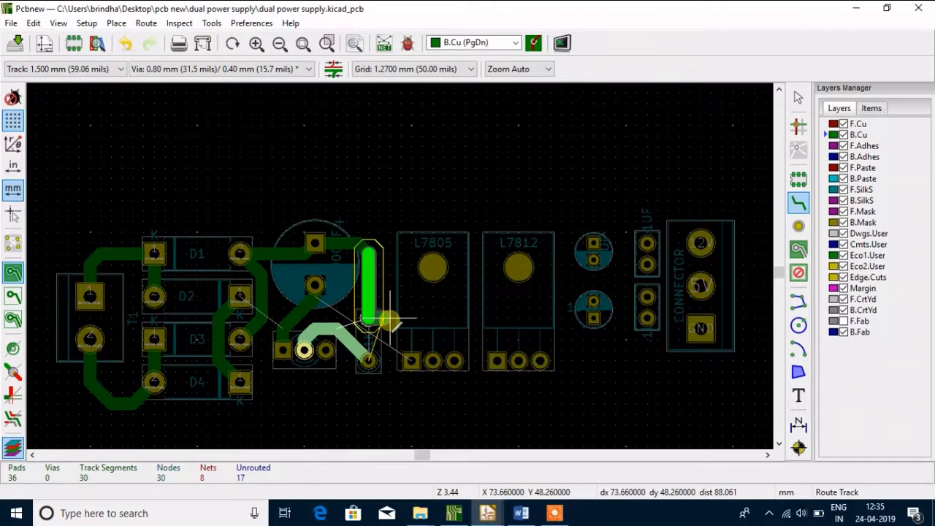
left_click(390, 320)
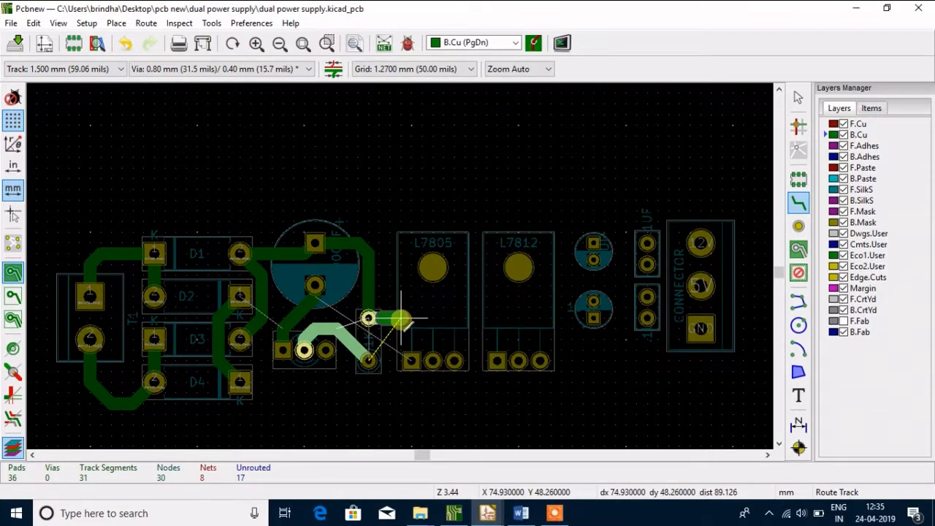
left_click(401, 319)
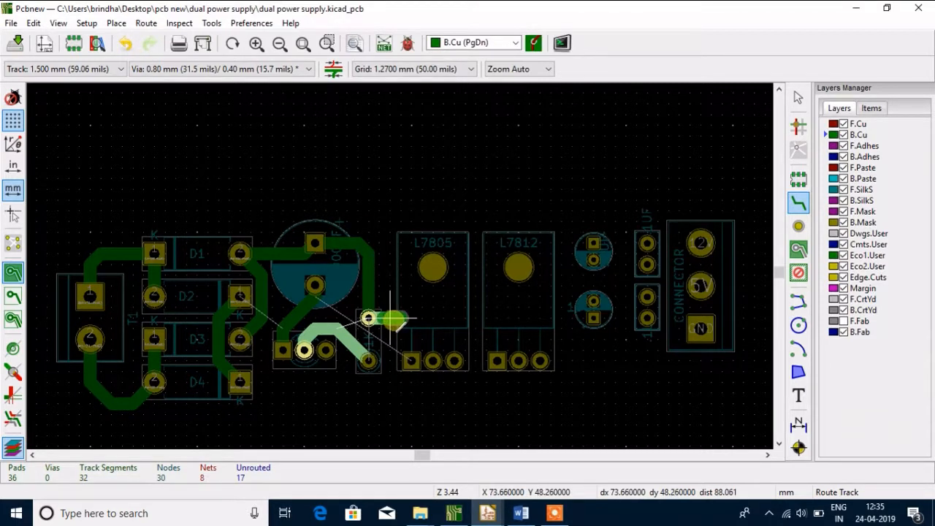
key("Escape")
left_click(401, 319)
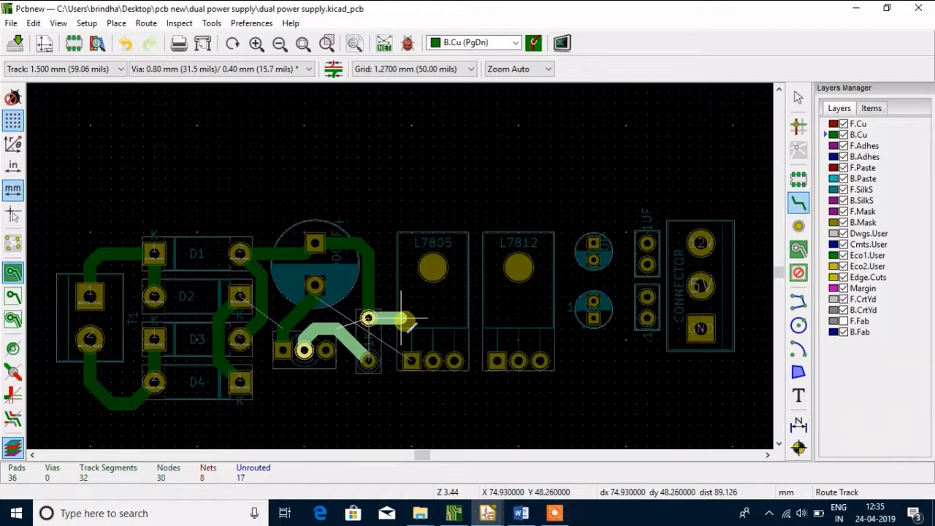
left_click(412, 359)
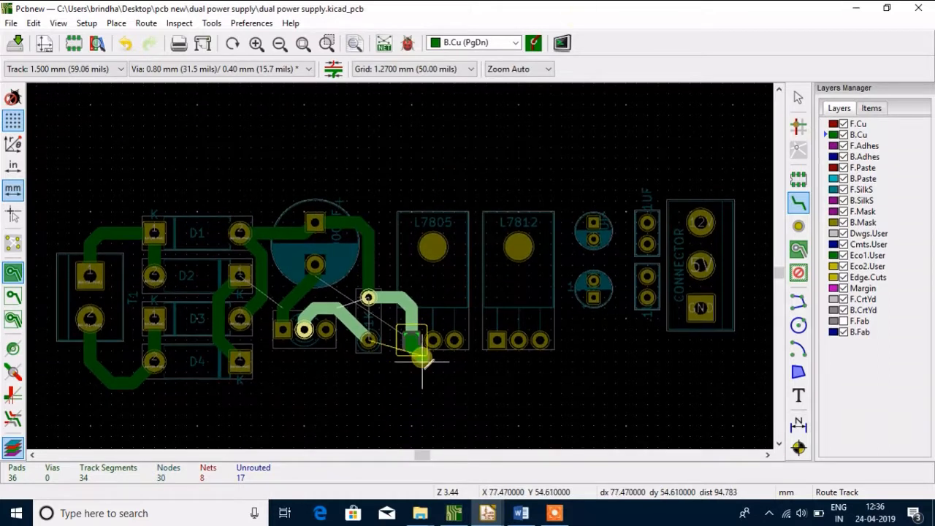
left_click(411, 342)
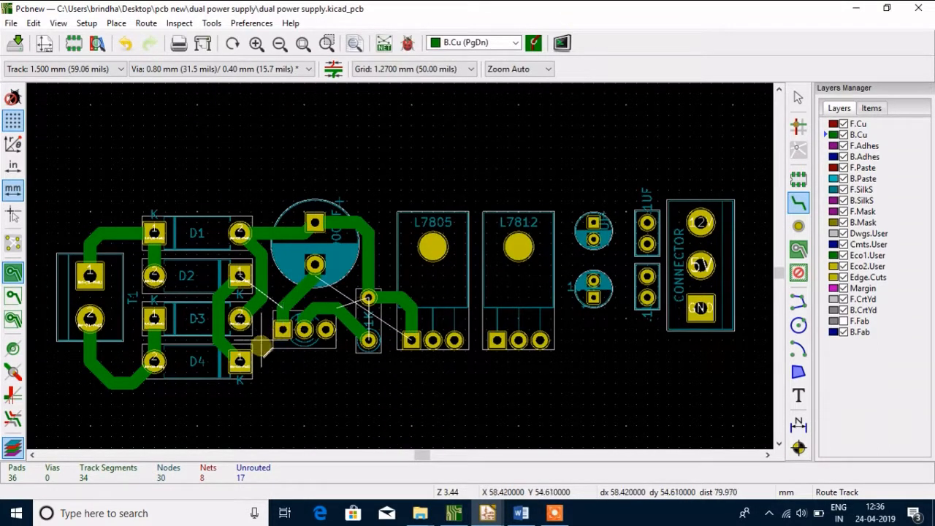
Route a 1.5 mm B.Cu track from D4's pad 1 diagonally up into D5's square first pad
left_click(240, 361)
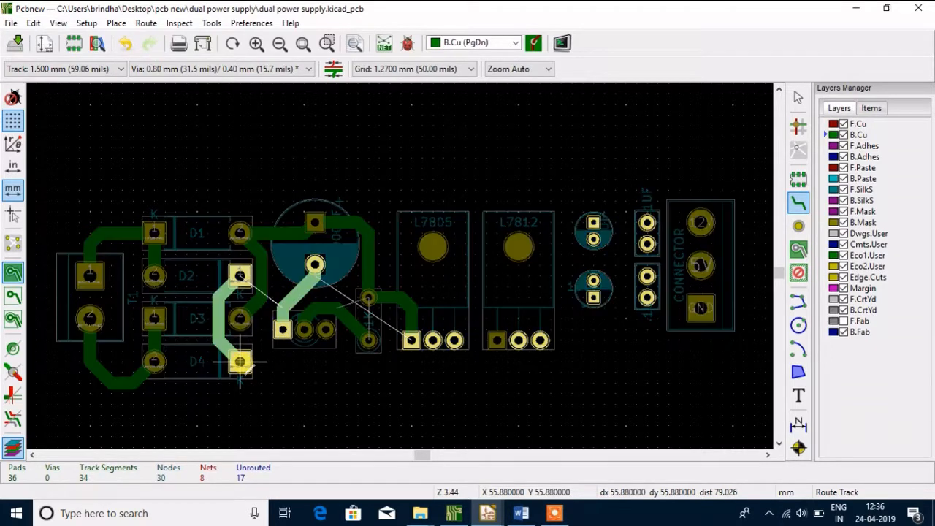
left_click(261, 361)
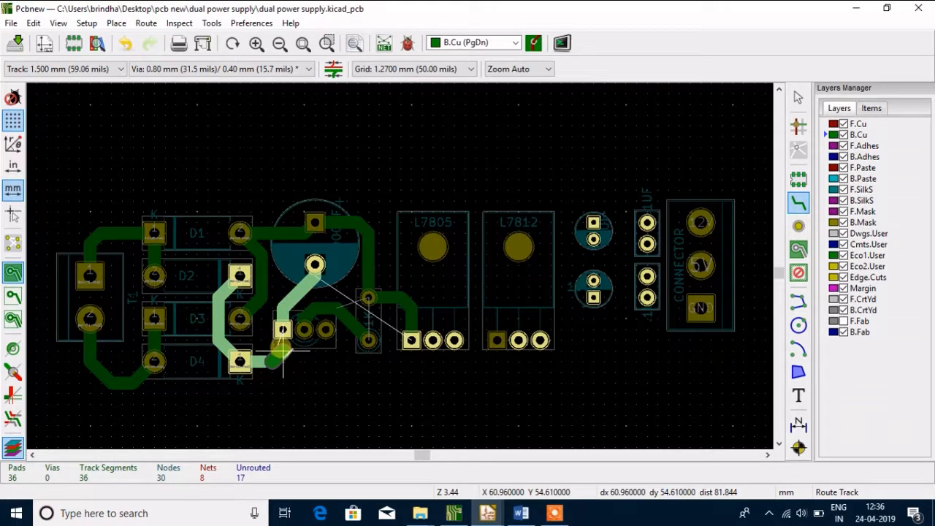
left_click(281, 329)
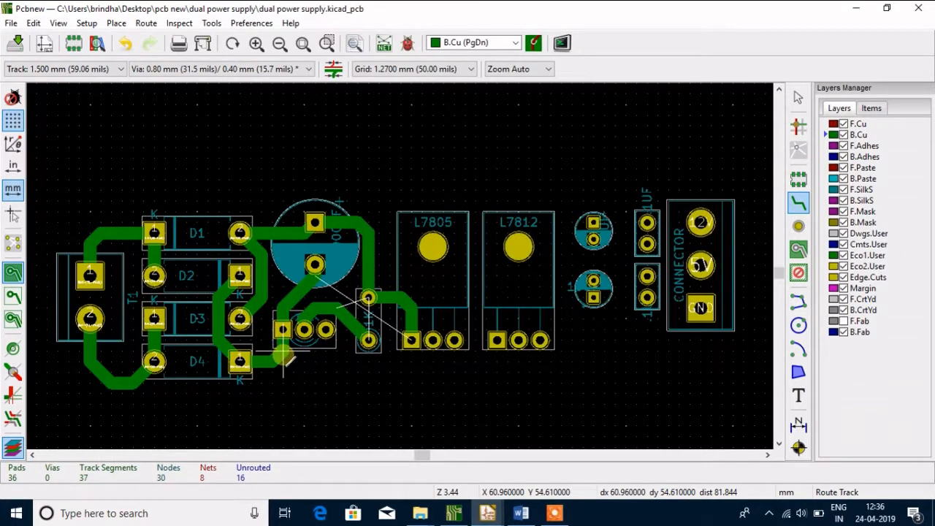
Try to route a 1.5 mm B.Cu track from just below D5's first pad horizontally close beneath the pads to L7805's middle pad
left_click(283, 357)
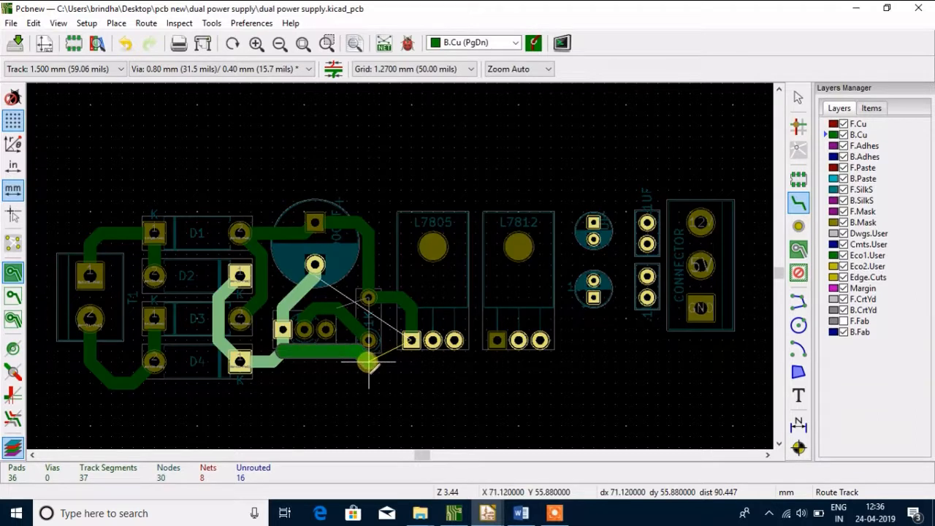
left_click(298, 365)
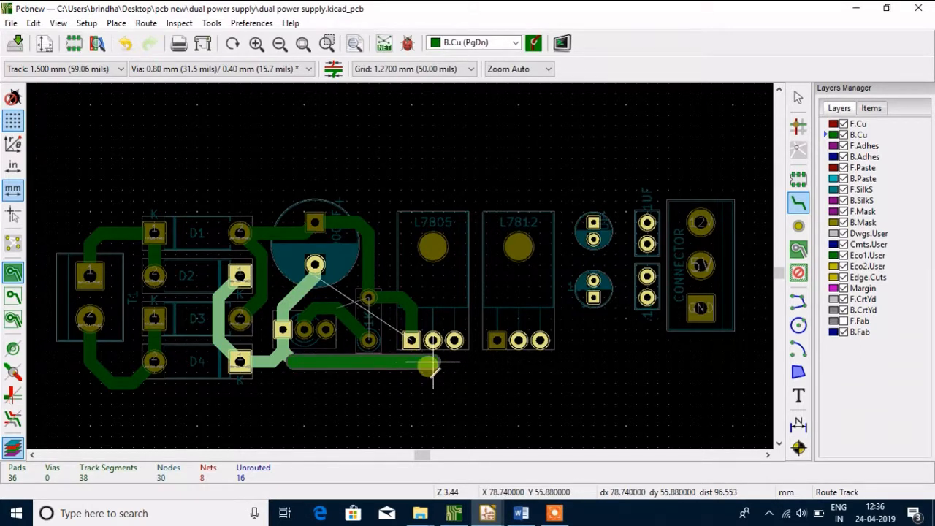
left_click(423, 363)
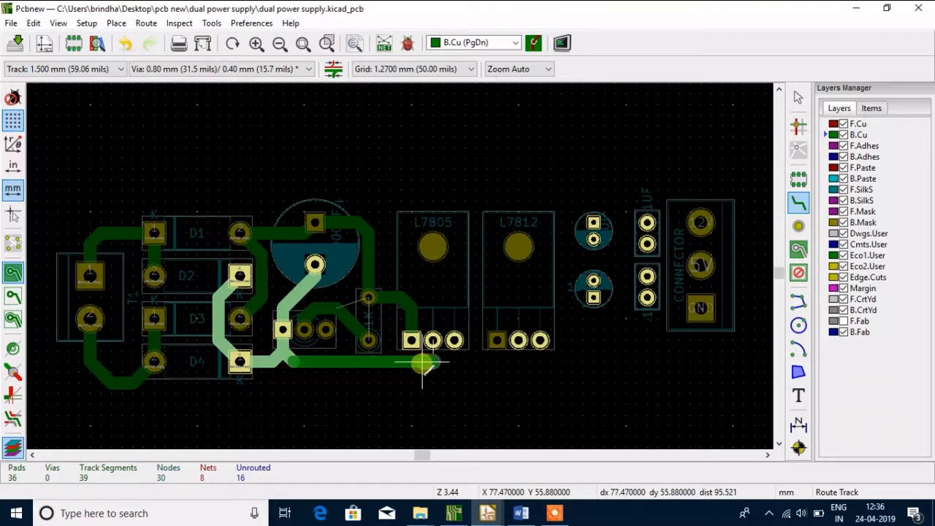
key("Escape")
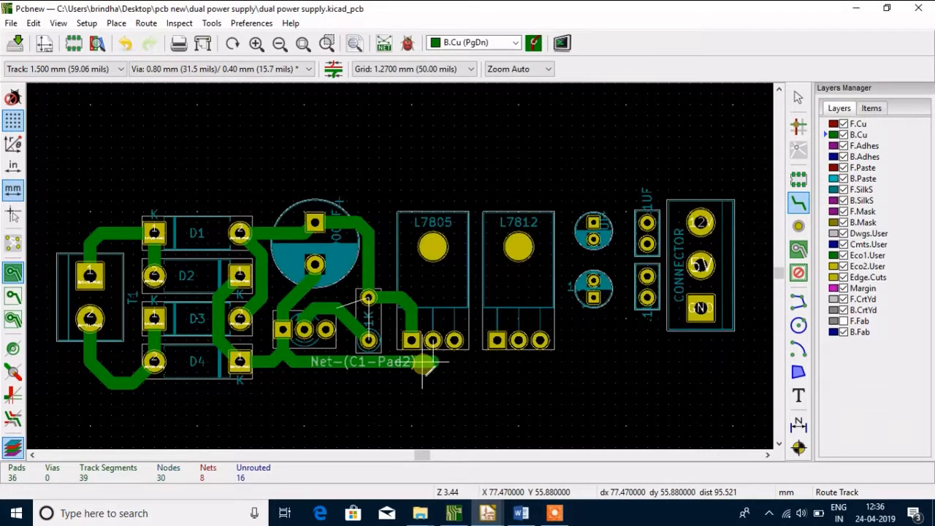
Delete the track running from below D5's first pad toward L7805's middle pad
left_click(422, 363)
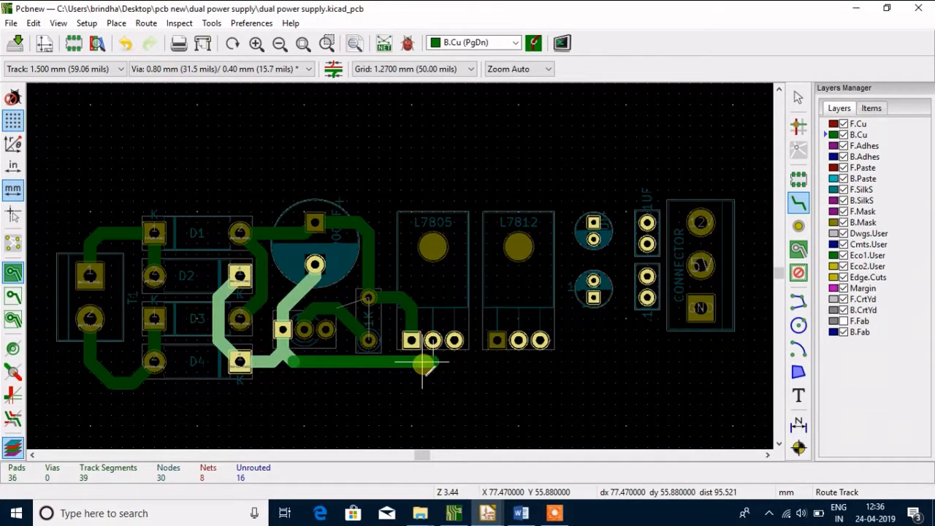
key("Escape")
left_click(423, 363)
key("Escape")
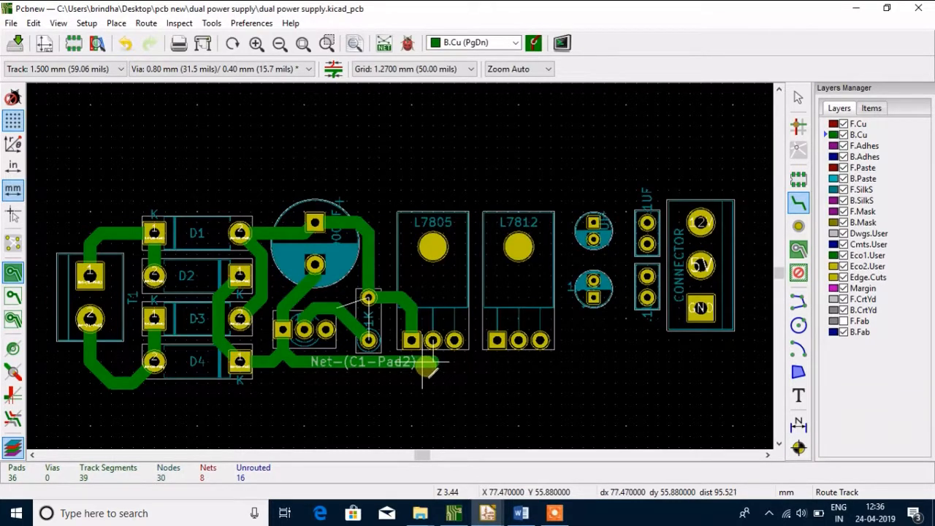
key("Delete")
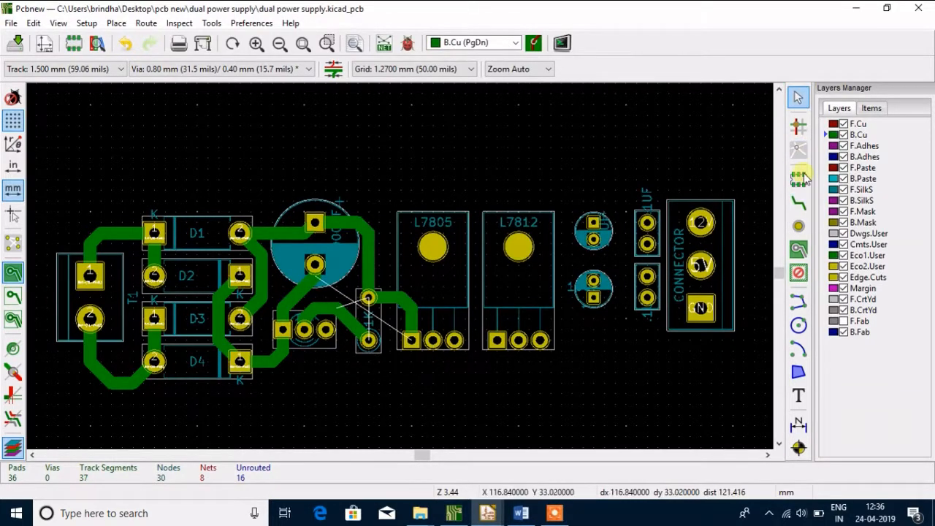
Route a 1.5 mm B.Cu track from below D5's first pad, one grid row lower beneath the components, up to L7805's middle pad
left_click(799, 203)
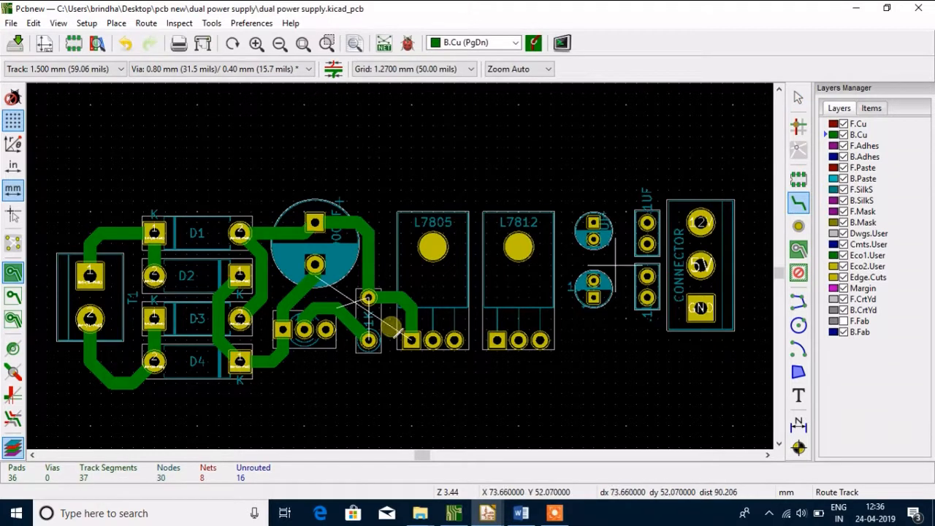
left_click(282, 356)
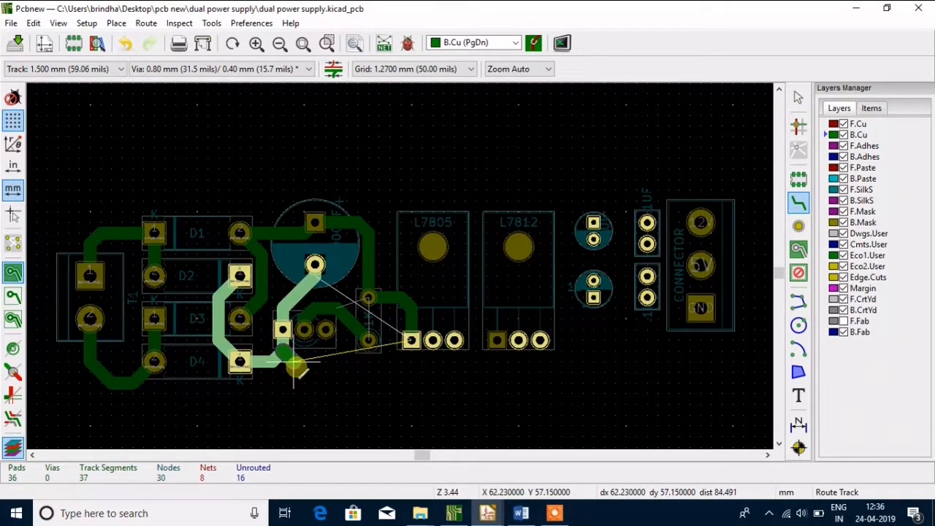
left_click(305, 371)
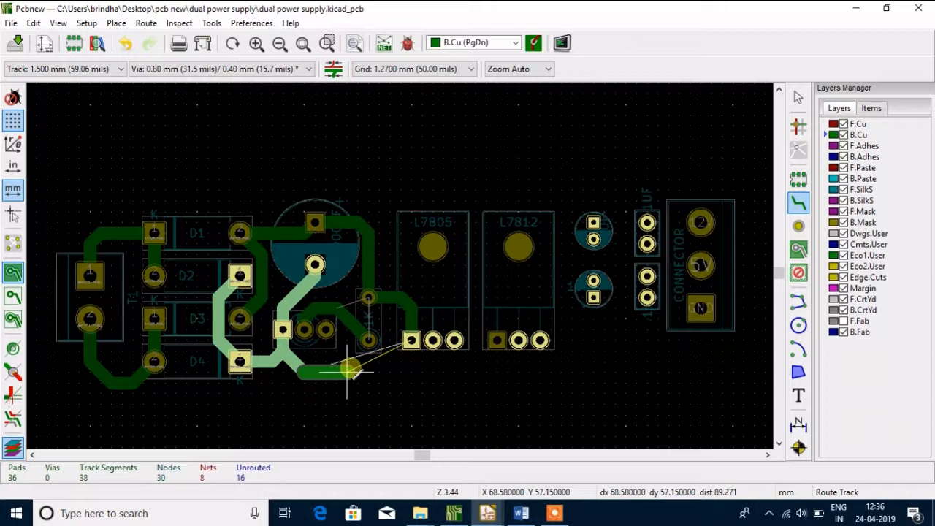
left_click(422, 371)
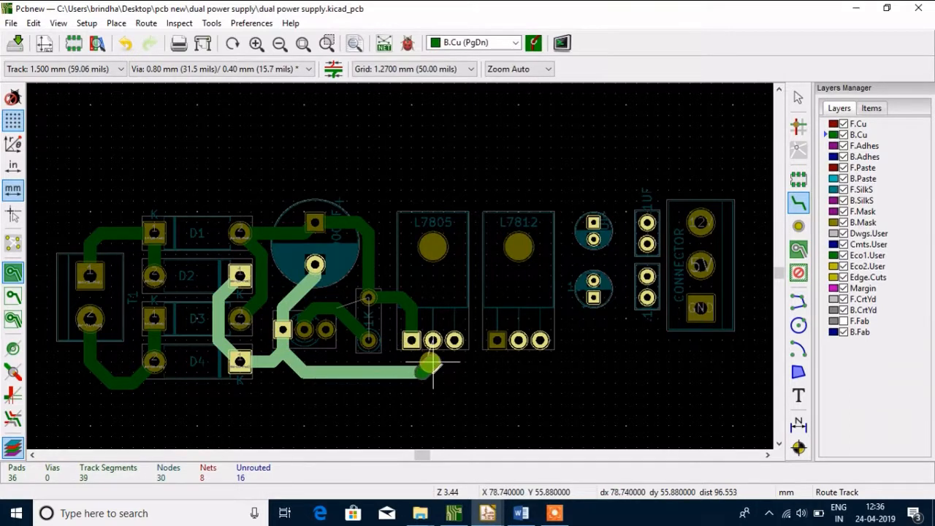
left_click(431, 363)
left_click(432, 343)
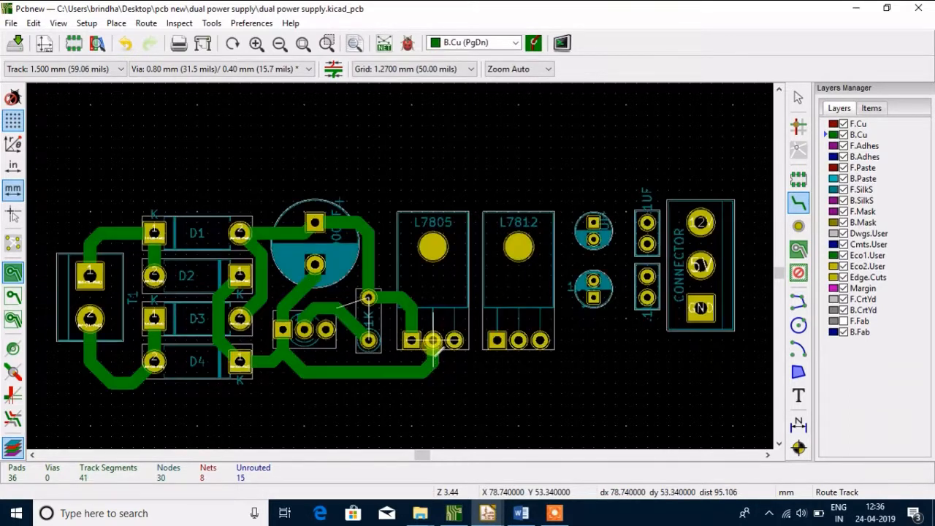
Branch a 1.5 mm B.Cu track from the horizontal run below L7805 across and up to L7812's middle pad
left_click(433, 371)
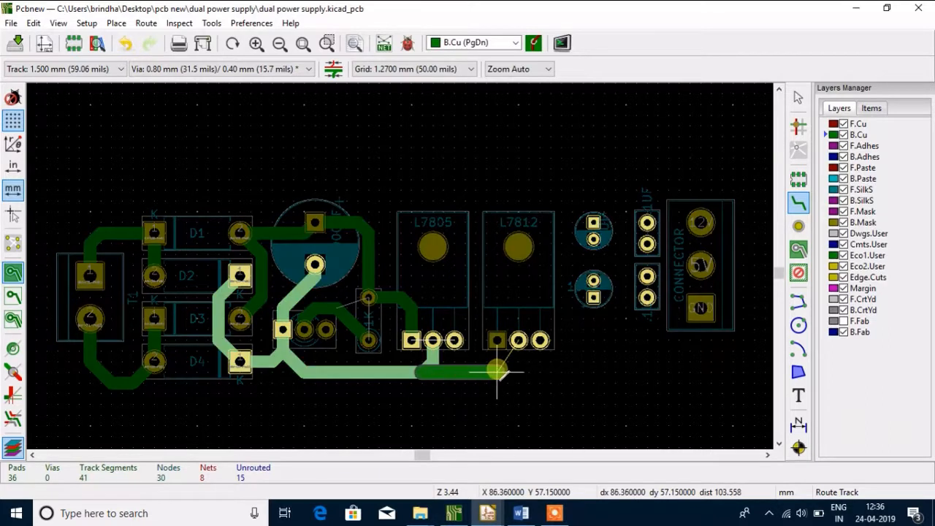
left_click(501, 371)
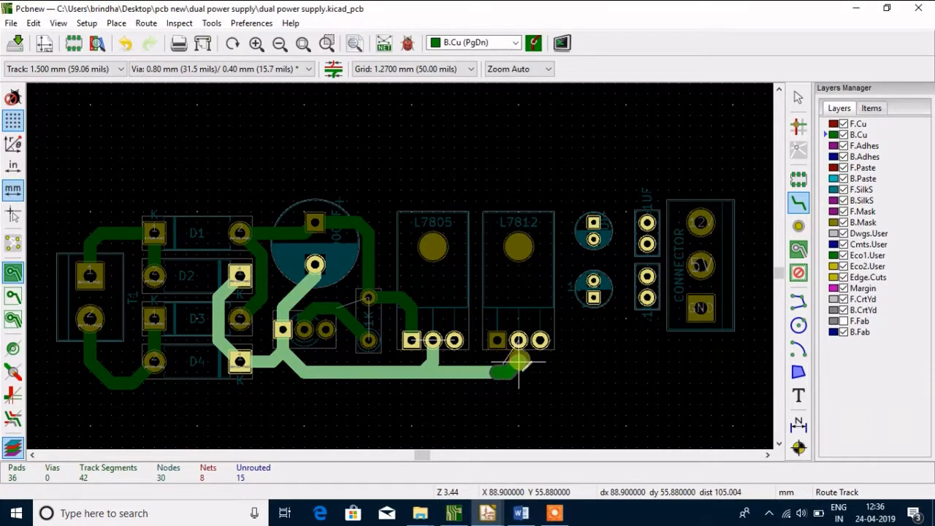
left_click(518, 341)
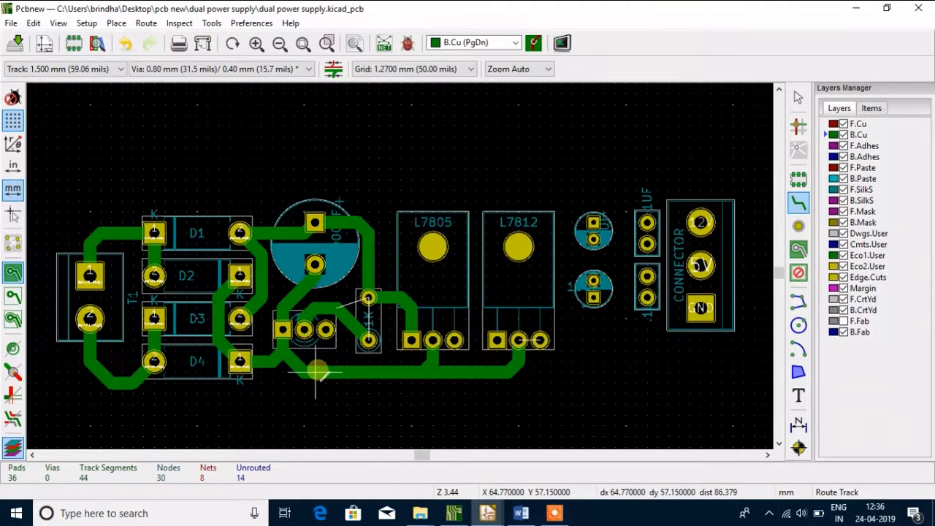
Route a 1.5 mm B.Cu track from L7805's last pad up between the regulators and over L7812 to the upper small capacitor's square pad
left_click(454, 322)
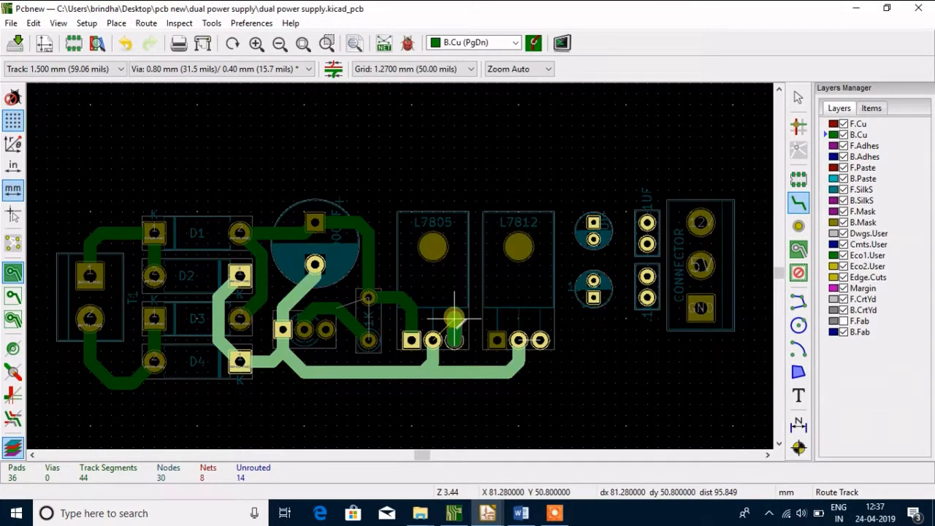
left_click(454, 318)
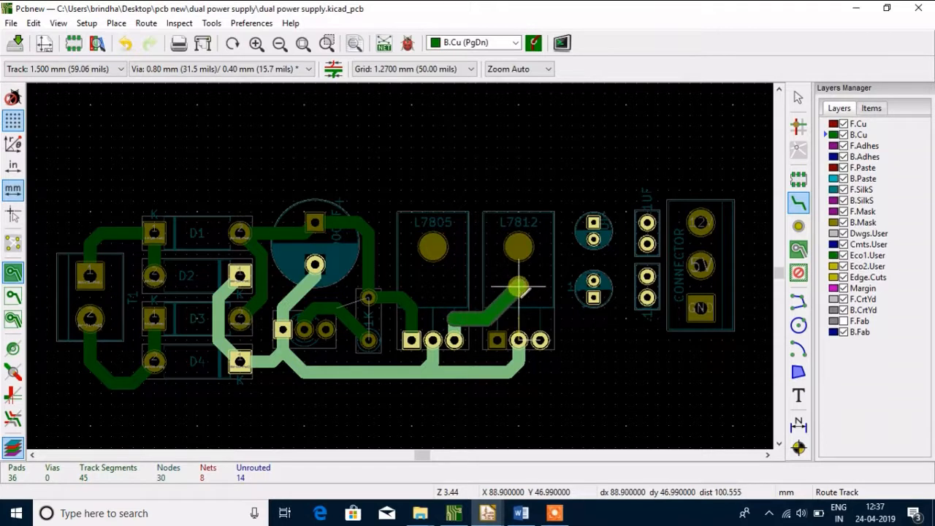
left_click(454, 310)
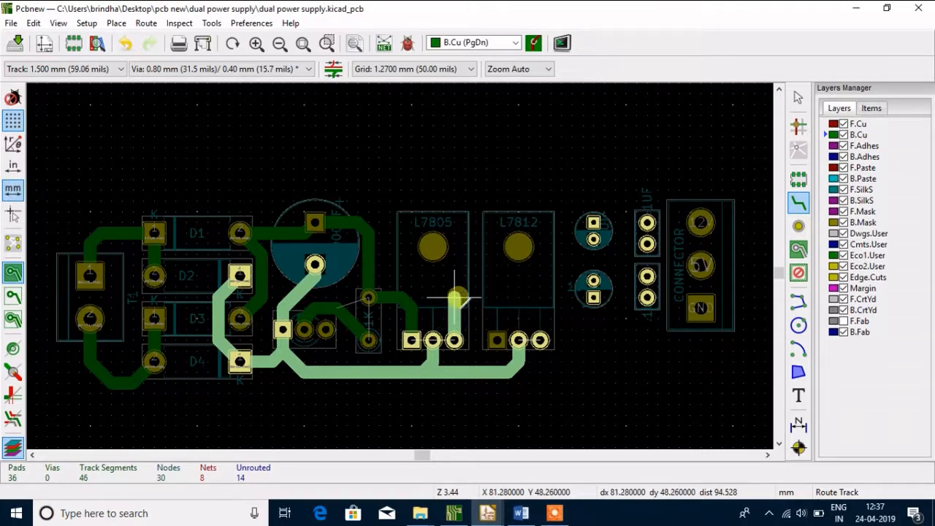
left_click(496, 223)
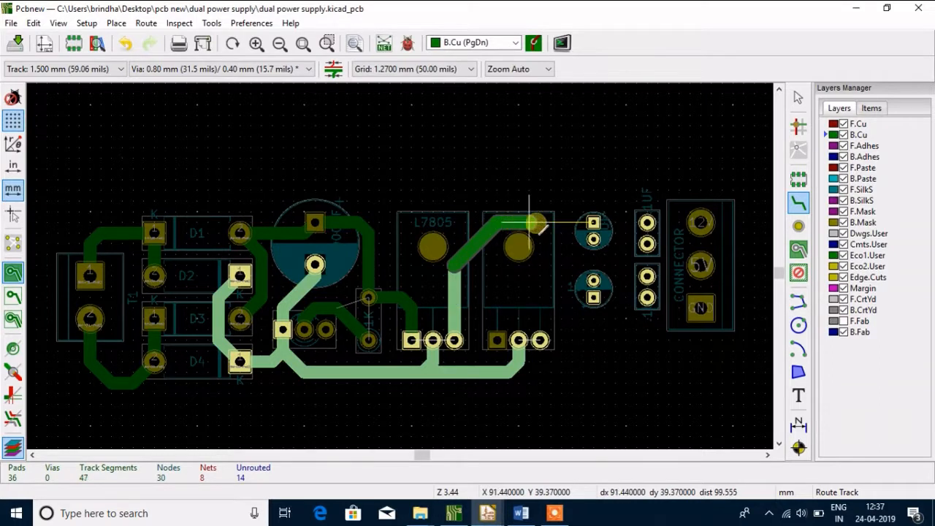
left_click(593, 223)
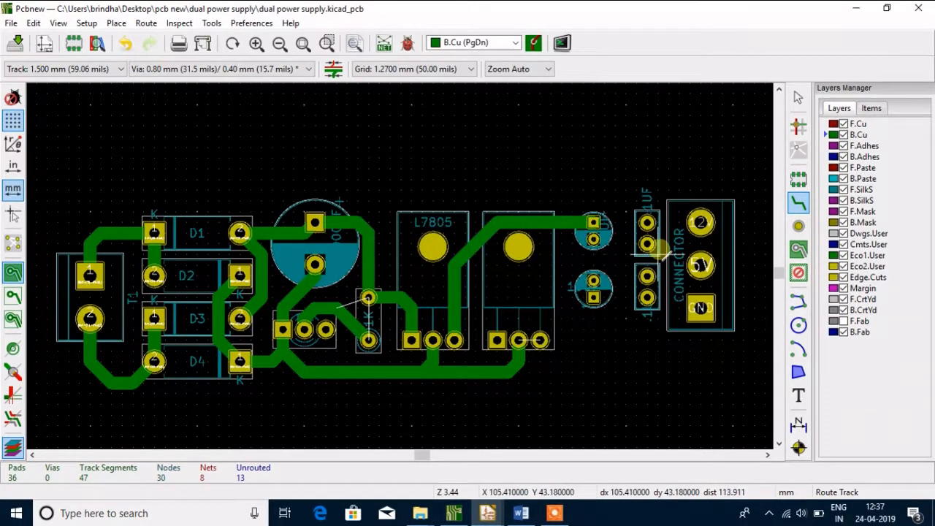
Route 1.5 mm B.Cu tracks between the two small capacitors' facing round pads and from L7812's last pad up to the lower capacitor's square pad
left_click(593, 223)
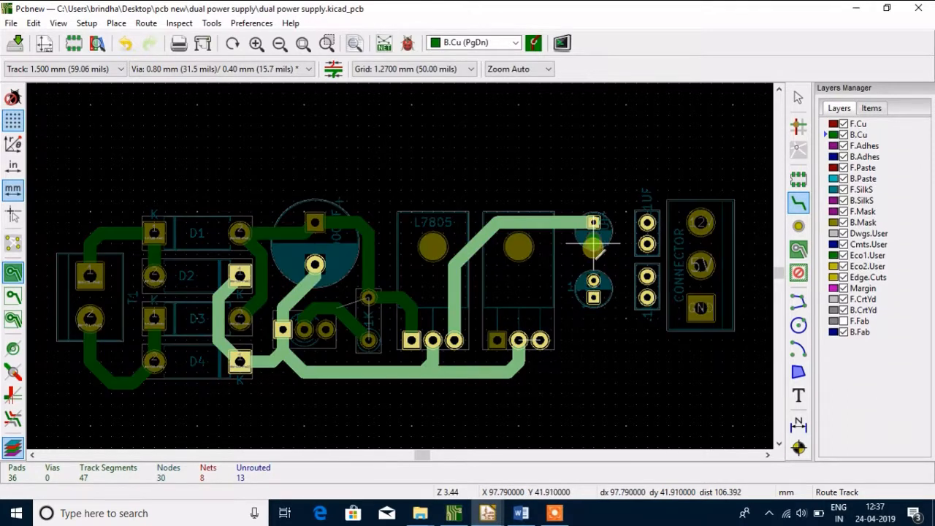
left_click(594, 280)
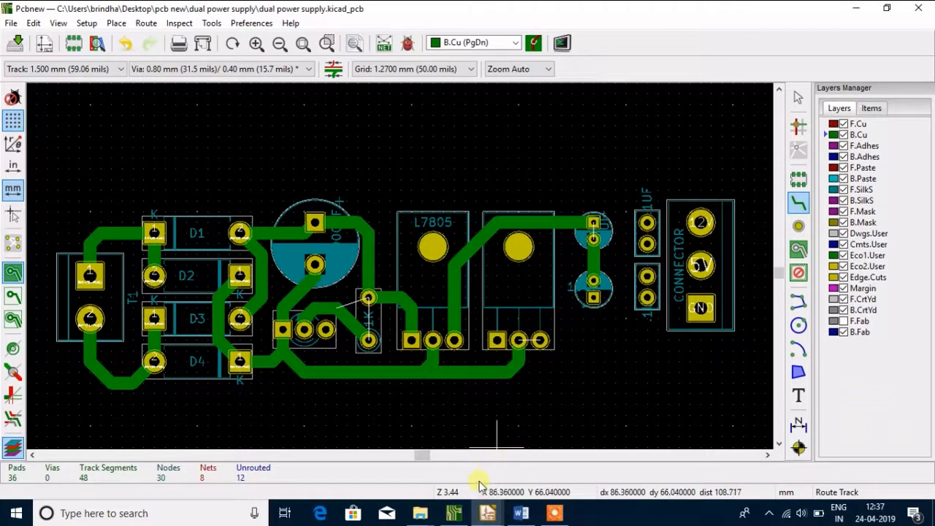
left_click(539, 340)
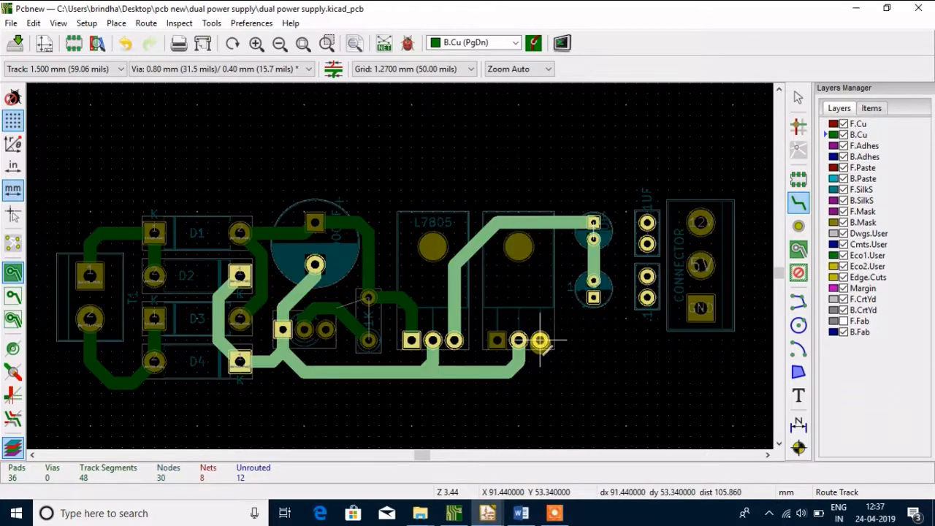
left_click(593, 330)
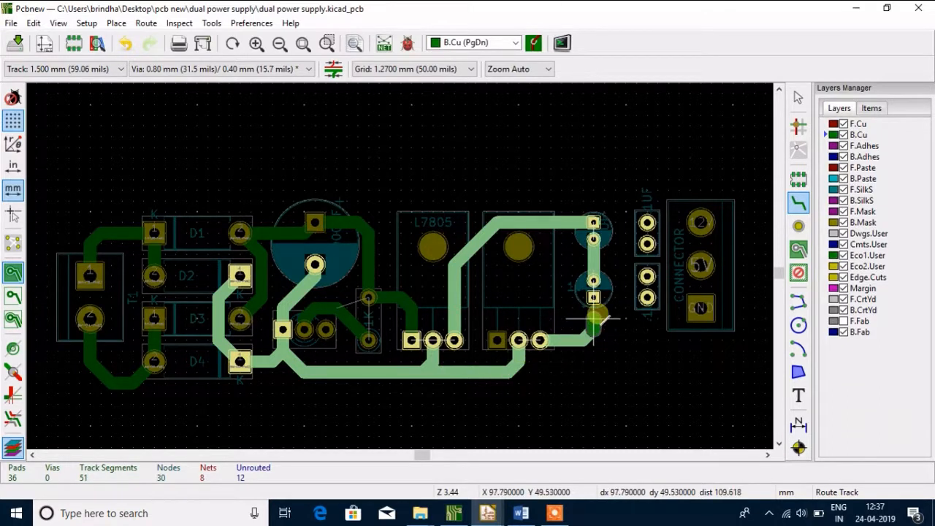
left_click(593, 298)
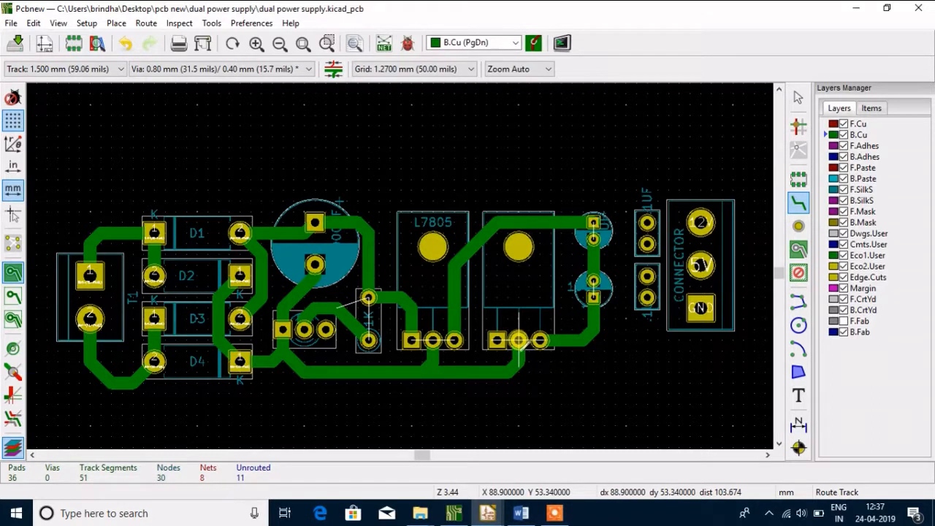
Route a 1.5 mm B.Cu track from L7812's middle pad up and across to the lower small capacitor's round pad
left_click(517, 339)
left_click(519, 313)
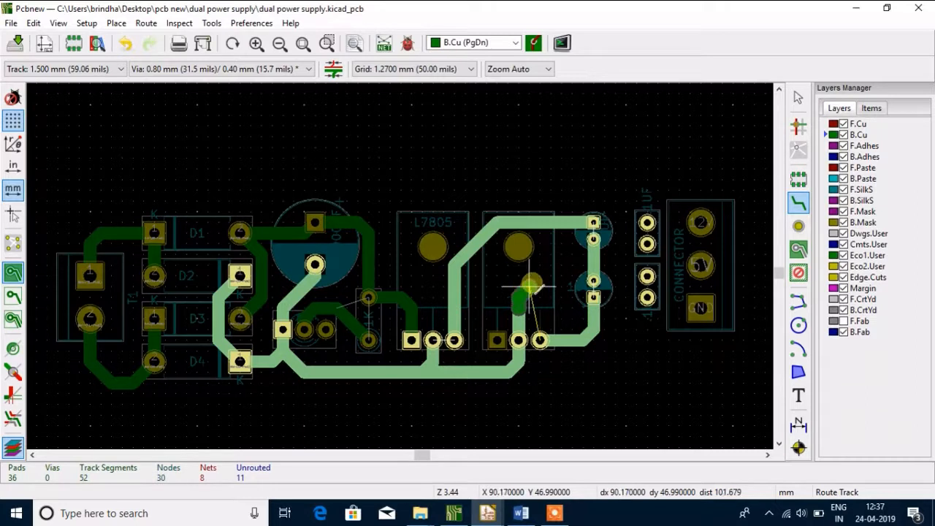
left_click(537, 285)
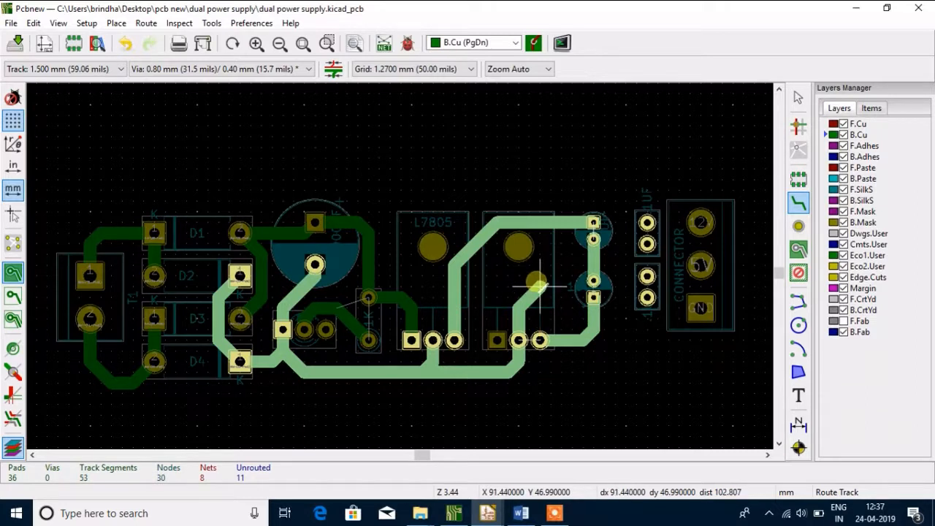
left_click(592, 282)
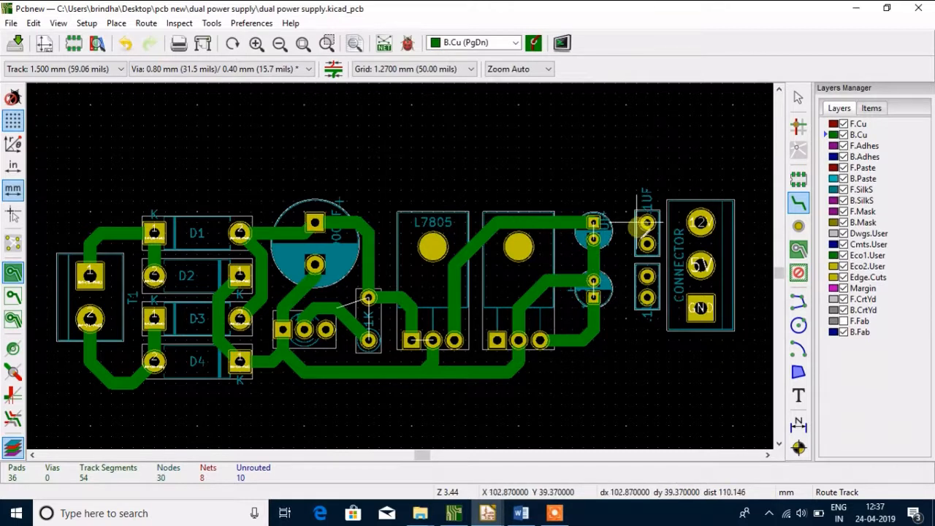
Connect both pads of the upper small round capacitor to the matching pads of the upper 1UF capacitor with 1.5 mm B.Cu tracks
left_click(593, 221)
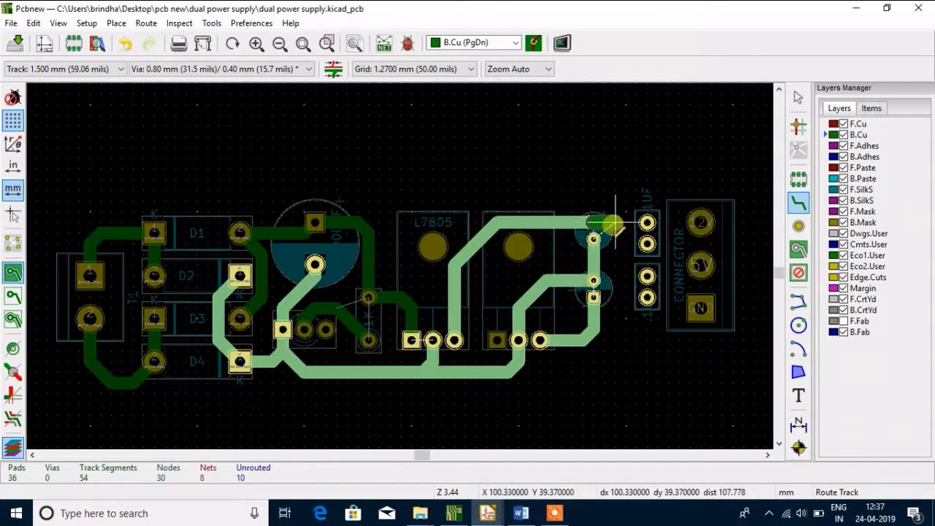
left_click(647, 222)
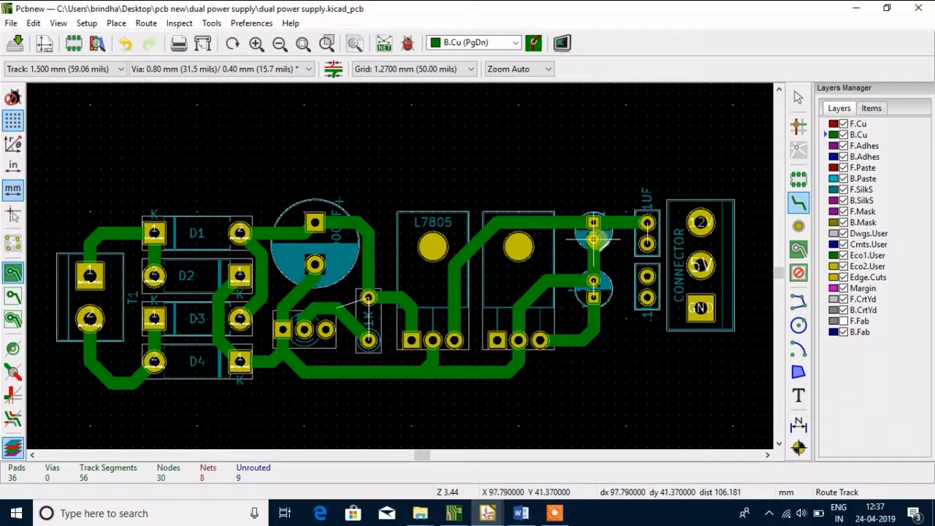
left_click(616, 242)
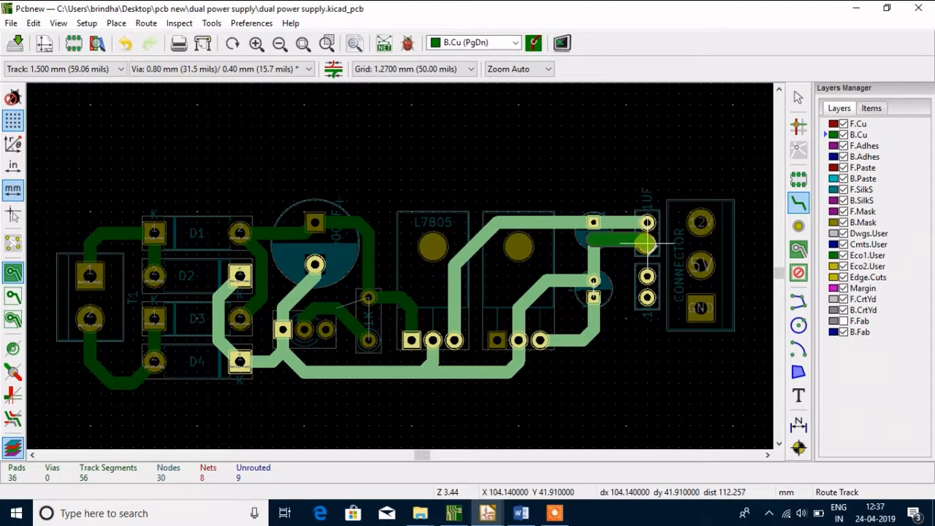
left_click(648, 246)
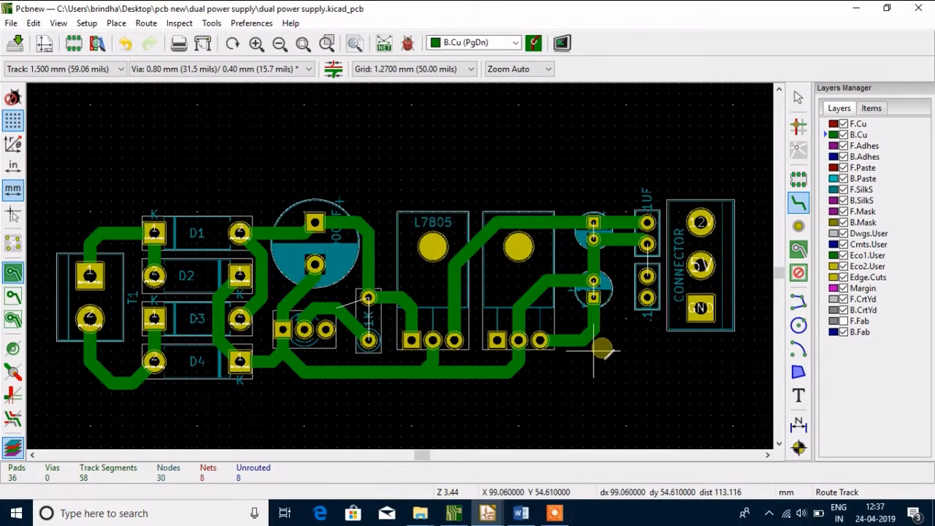
Connect both pads of the lower small round capacitor to the adjacent pads of the lower 1UF capacitor with 1.5 mm B.Cu tracks
left_click(593, 279)
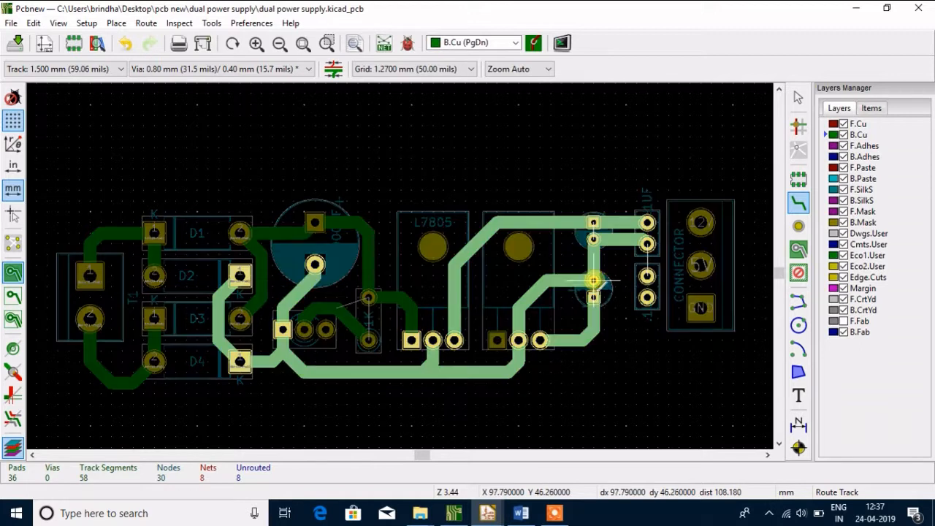
left_click(647, 276)
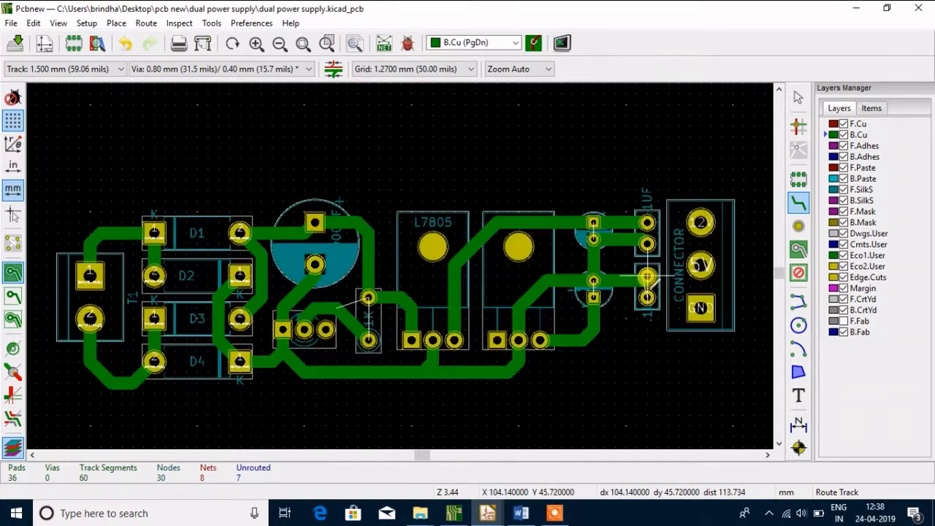
left_click(593, 298)
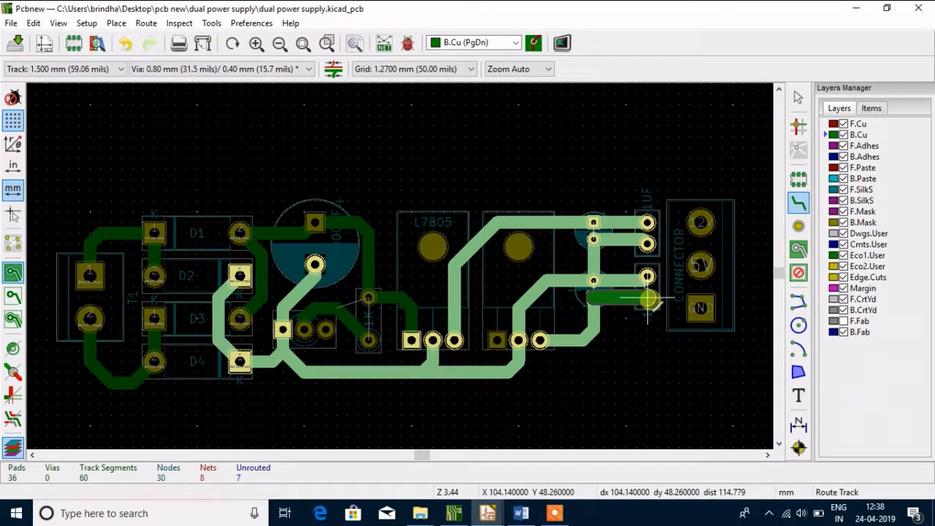
left_click(647, 299)
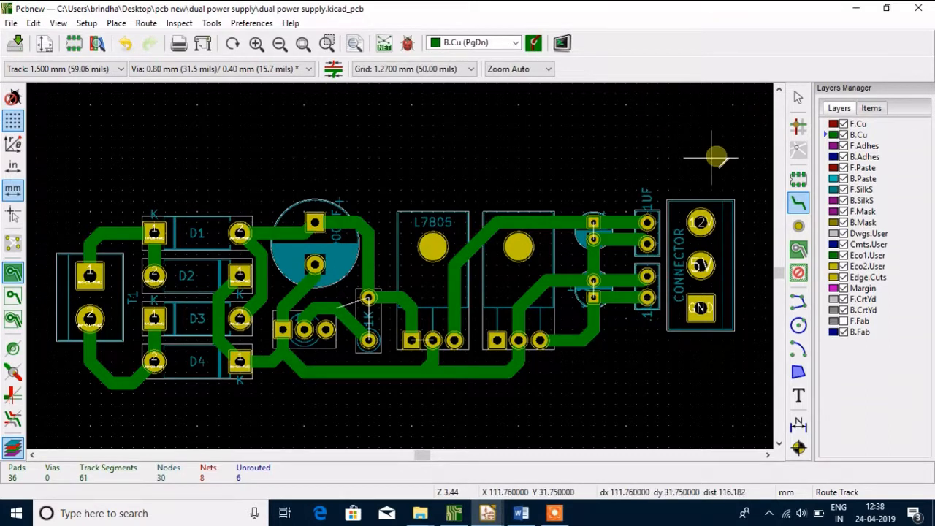
Route the upper 1UF capacitor's upper pad to the connector's 12V pad and its lower pad around the 5V pad to GND
left_click(647, 222)
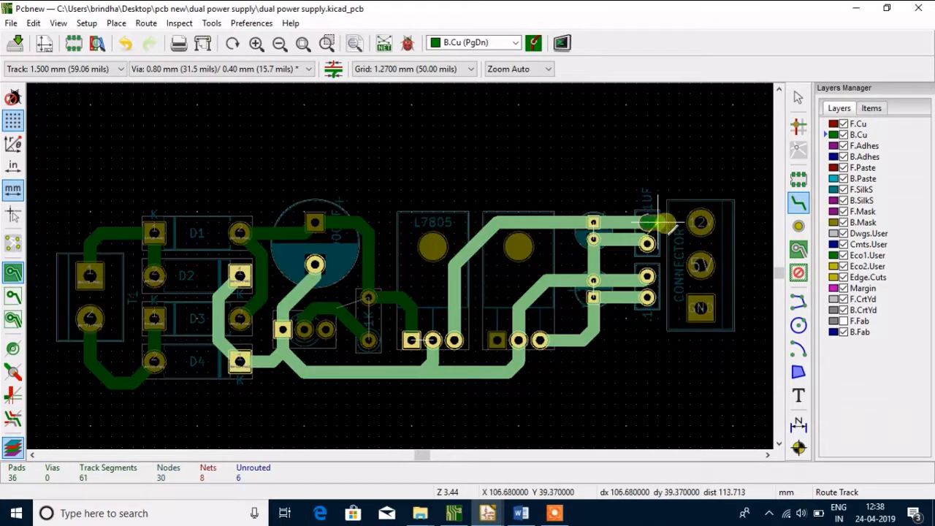
left_click(700, 223)
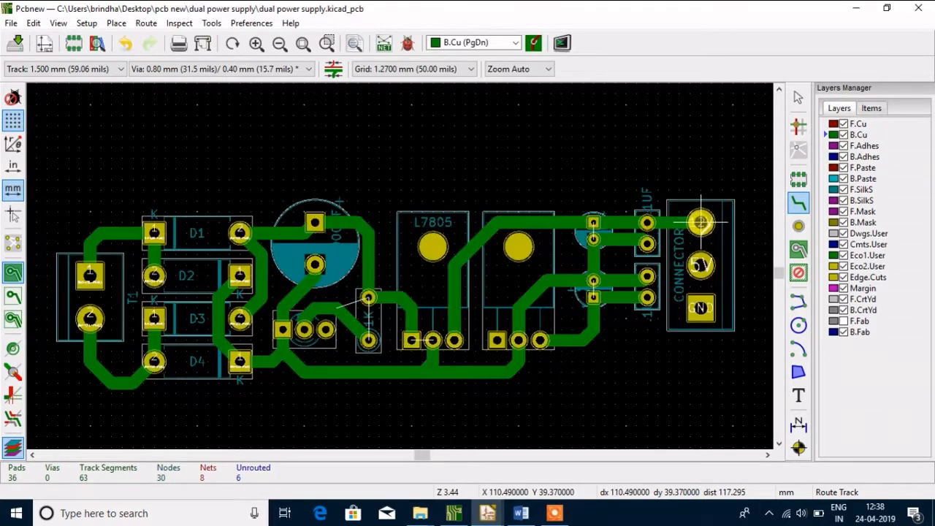
left_click(661, 244)
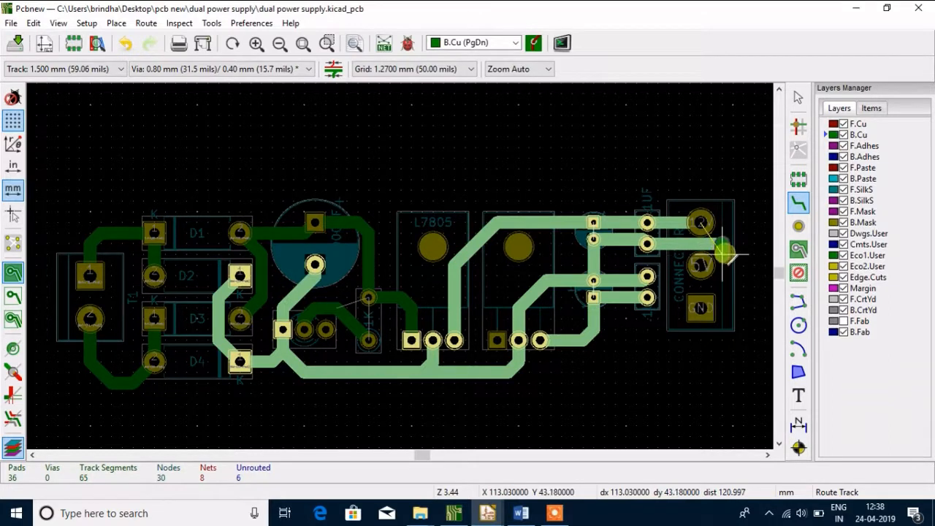
left_click(703, 313)
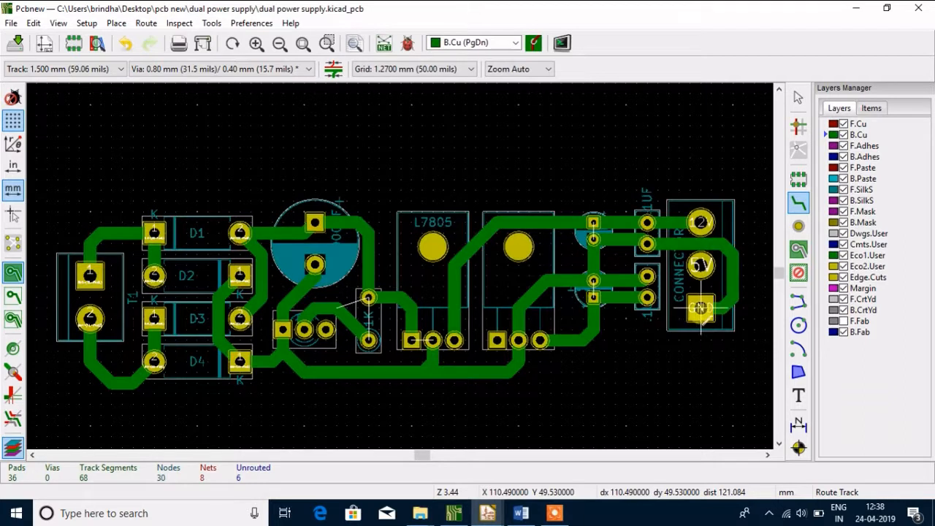
Route a 1.5 mm B.Cu track from the lower 1UF capacitor's lower pad diagonally up to the connector's 5V pad
left_click(647, 305)
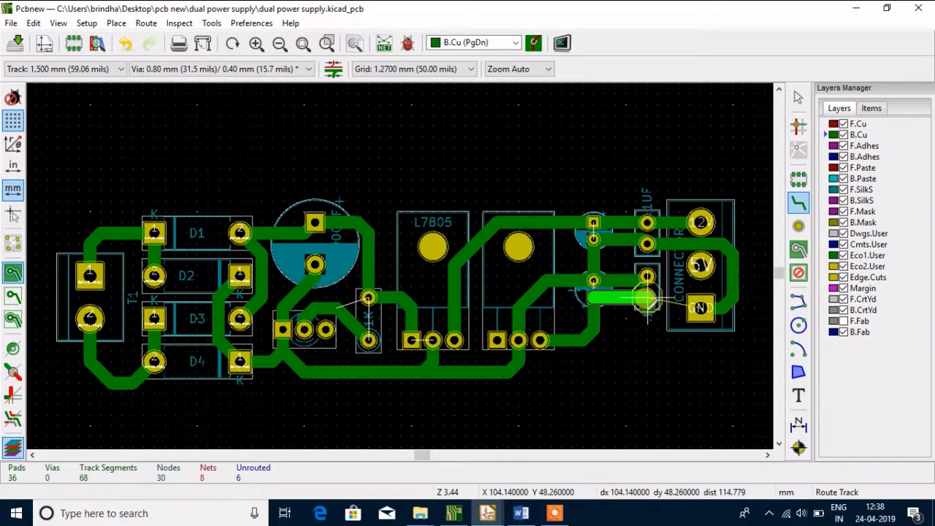
left_click(647, 299)
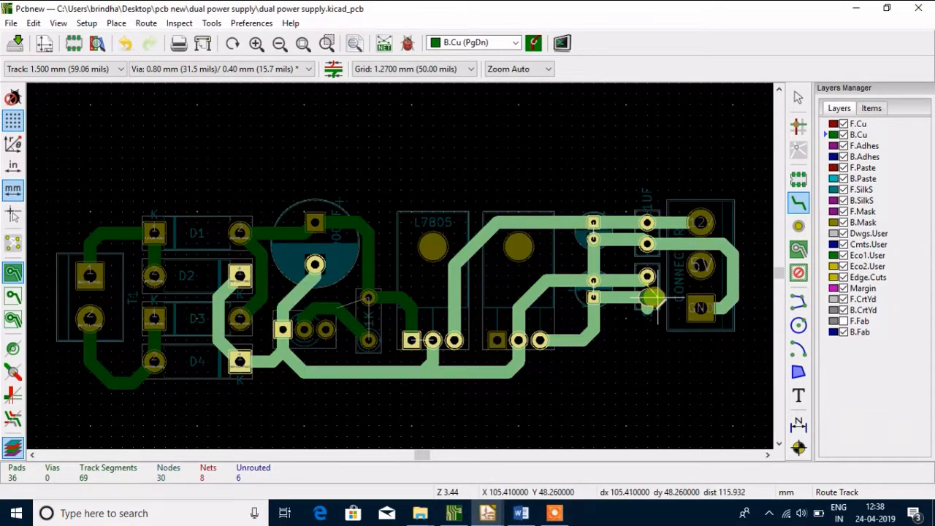
left_click(656, 297)
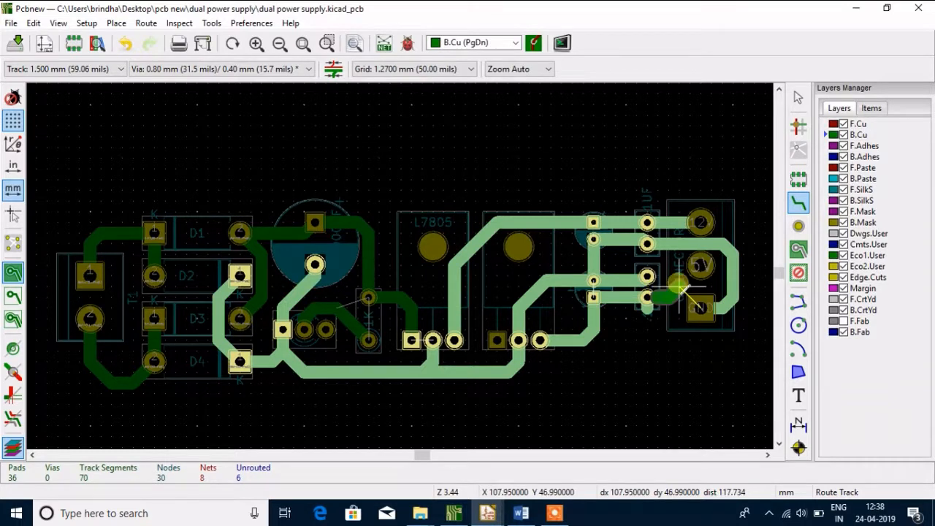
left_click(680, 282)
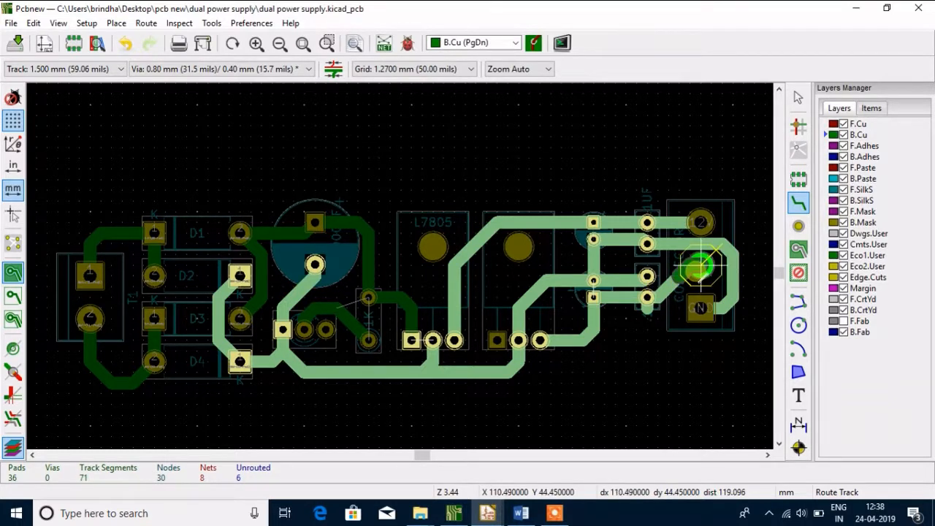
left_click(700, 267)
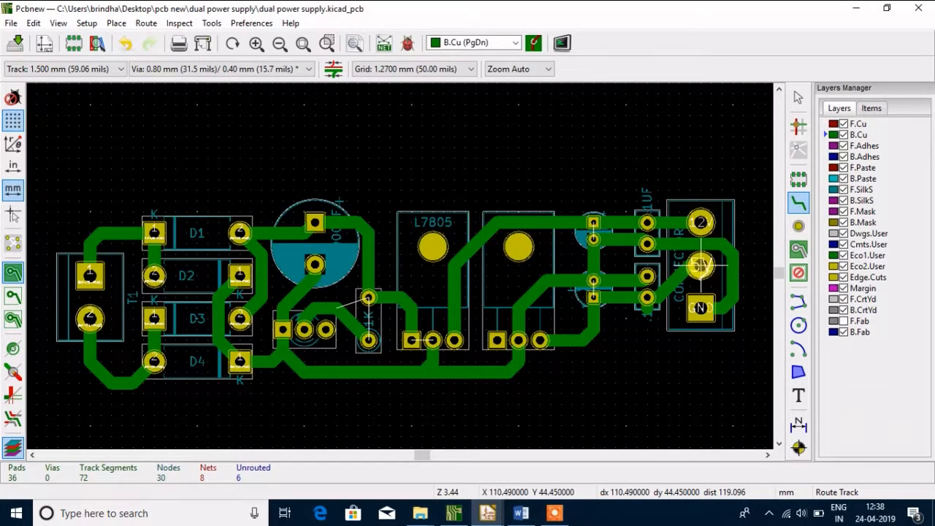
key("Escape")
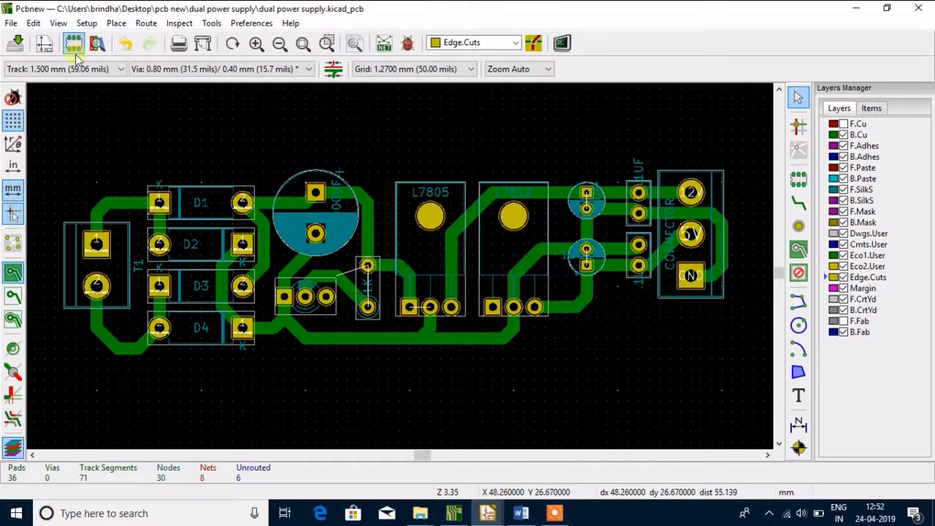
Save the board and open it in the 3D viewer
left_click(13, 45)
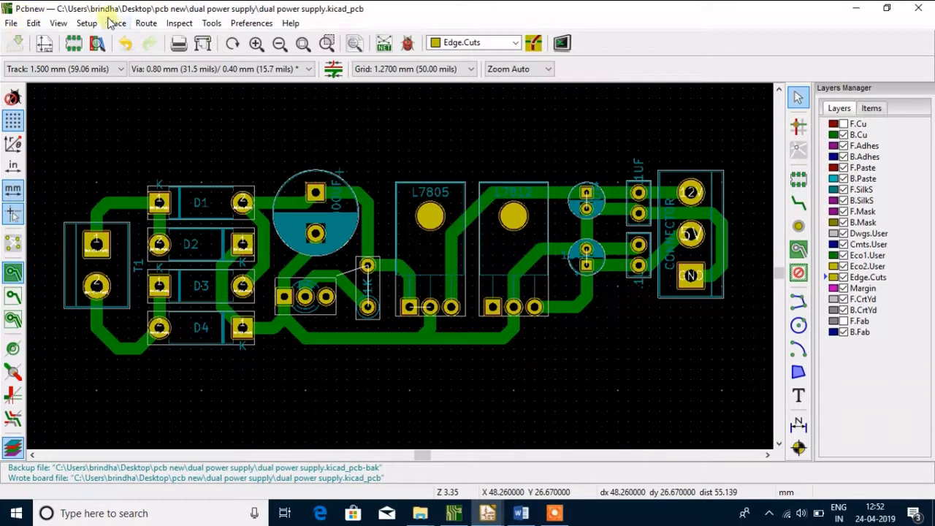
left_click(59, 23)
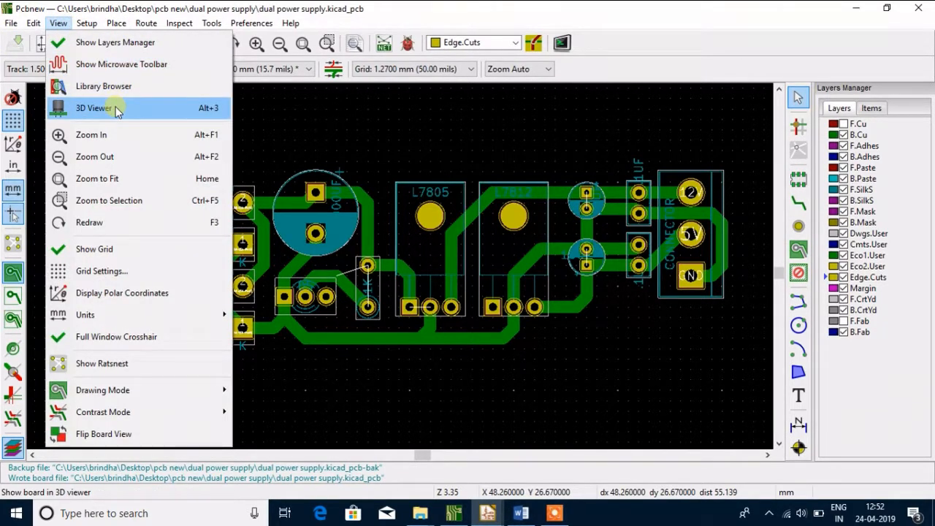
left_click(95, 108)
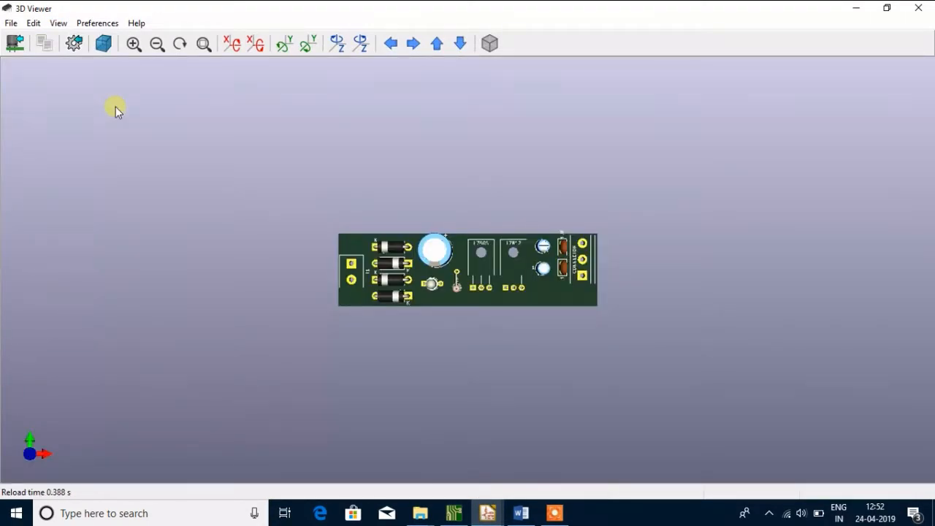
Rotate the 3D board to examine the copper tracks on its underside and the components on its upper face
left_click_drag(401, 317, 499, 94)
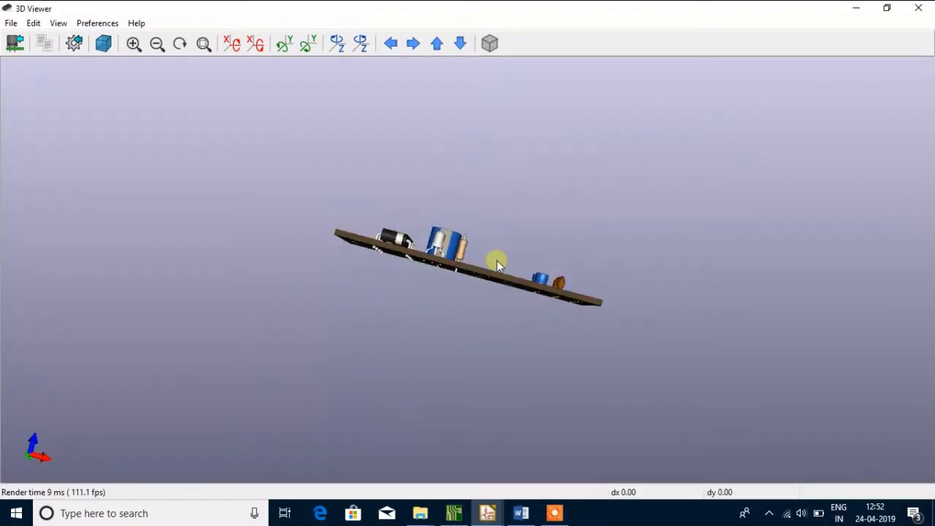
left_click_drag(497, 264, 488, 286)
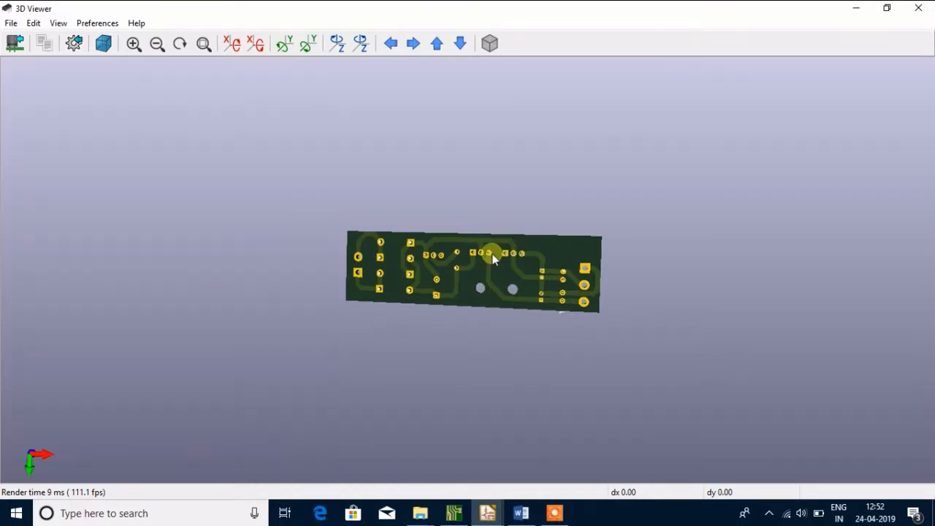
left_click_drag(494, 232, 583, 278)
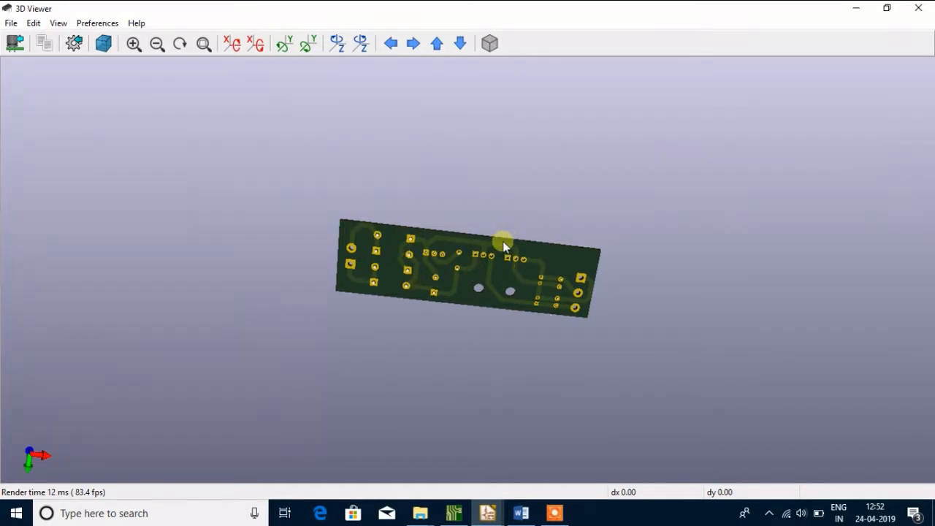
left_click_drag(476, 250, 503, 196)
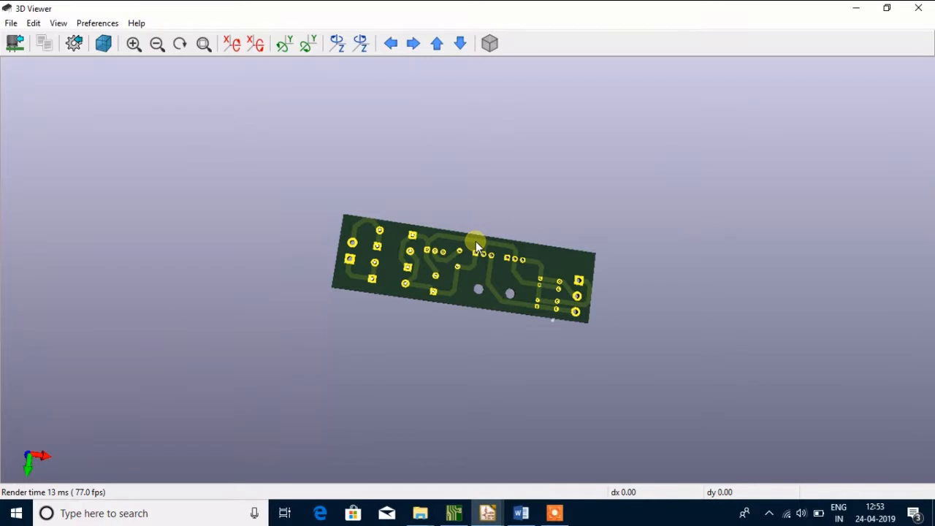
left_click_drag(475, 238, 450, 371)
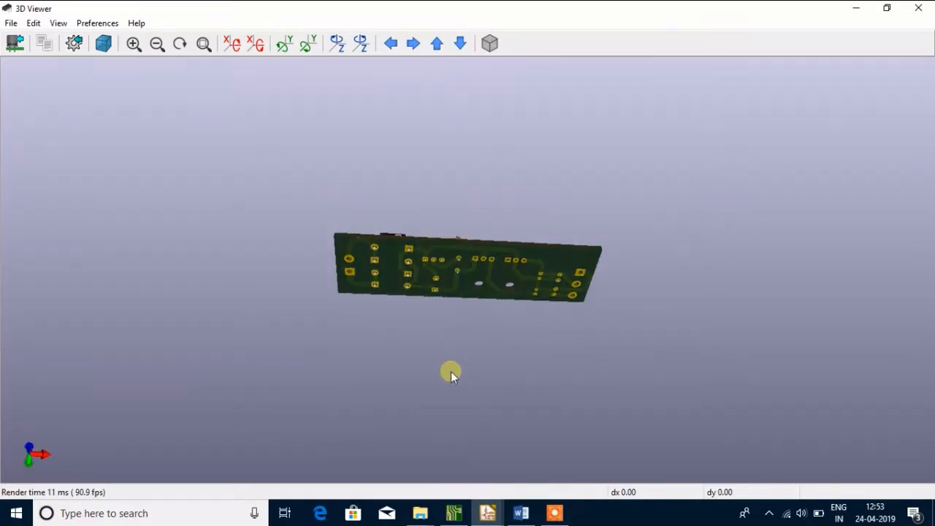
left_click_drag(459, 322, 533, 338)
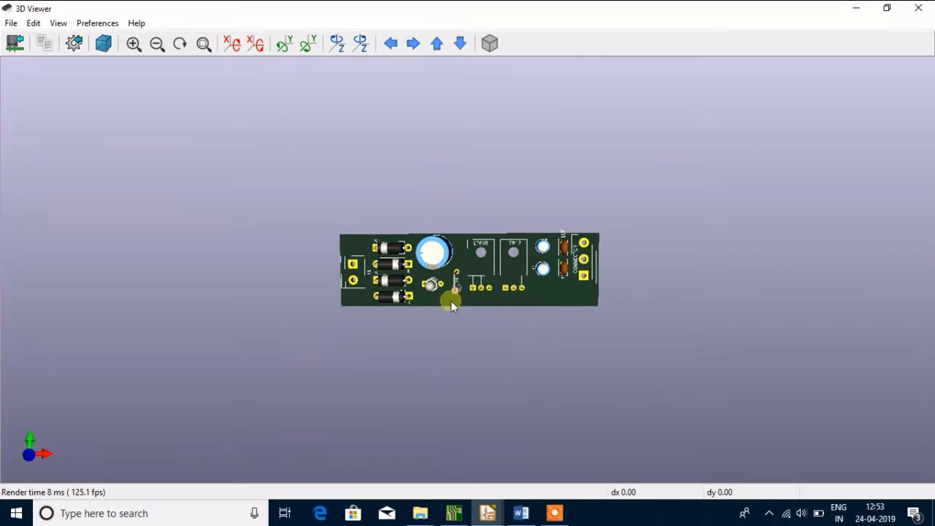
Rotate the 3D board once more to view its component side, and close the 3D view
left_click_drag(622, 252, 545, 234)
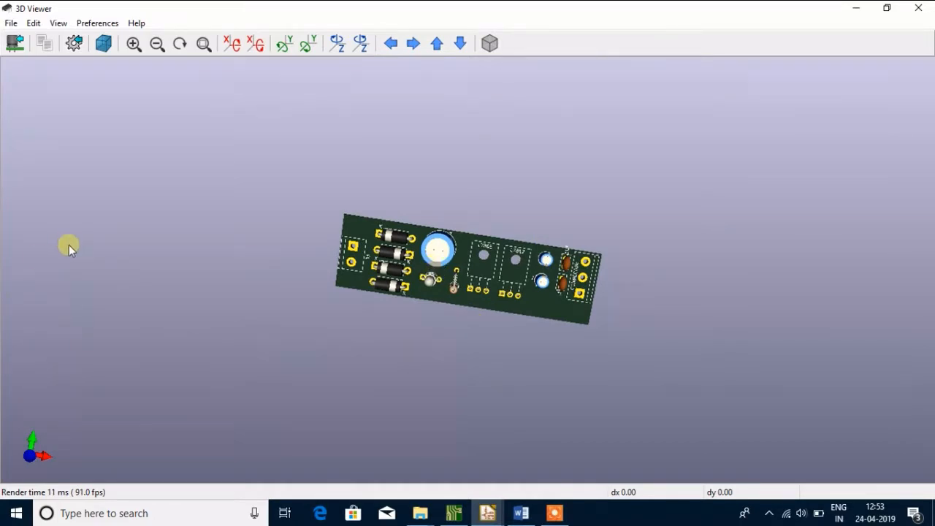
left_click(918, 8)
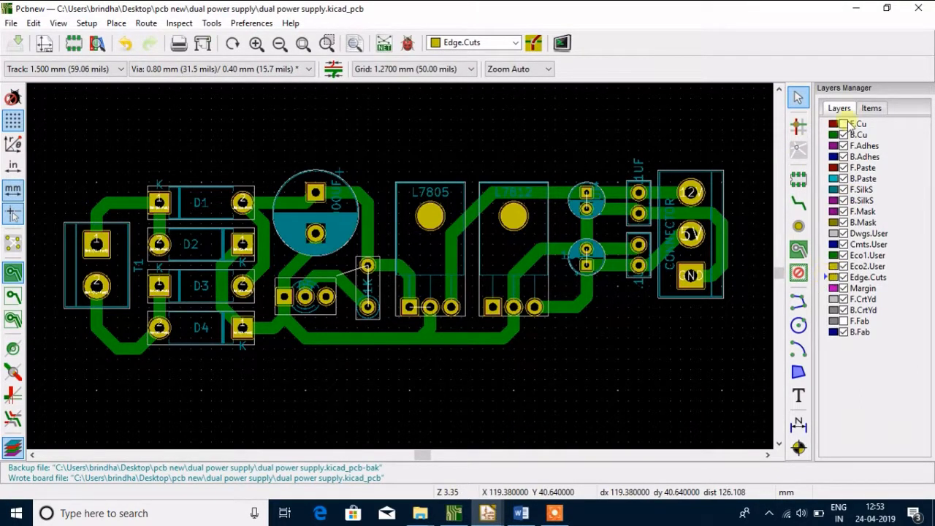
Draw a closed rectangular board outline on Edge.Cuts around the whole circuit, about 82.55 mm wide and 24.13 mm high
left_click(796, 302)
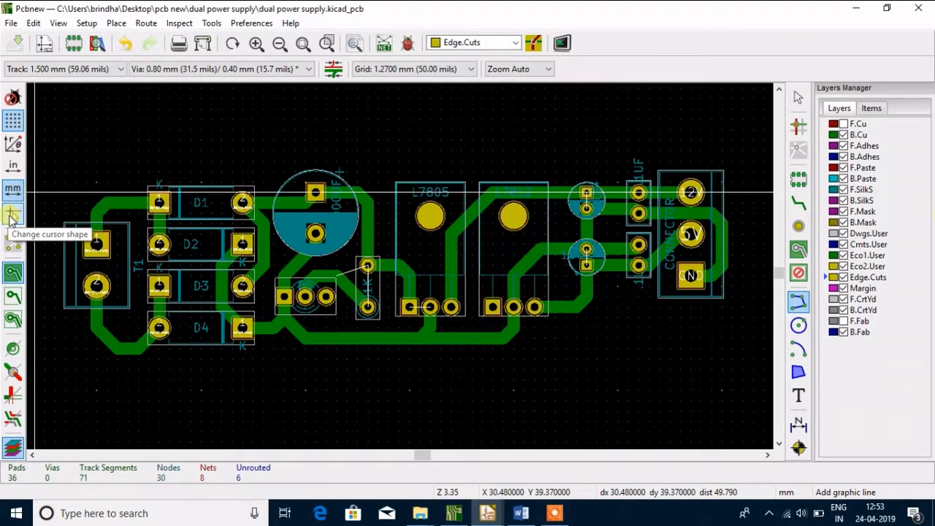
left_click(10, 216)
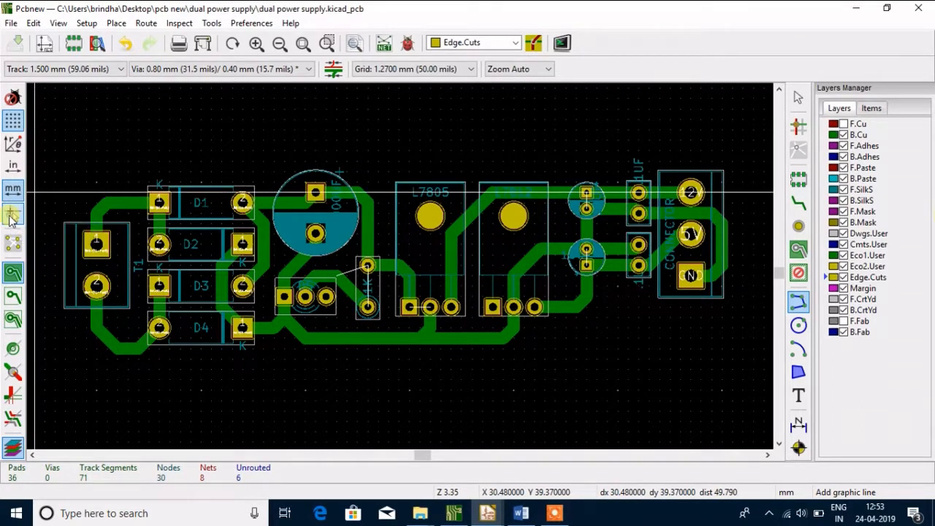
left_click(55, 161)
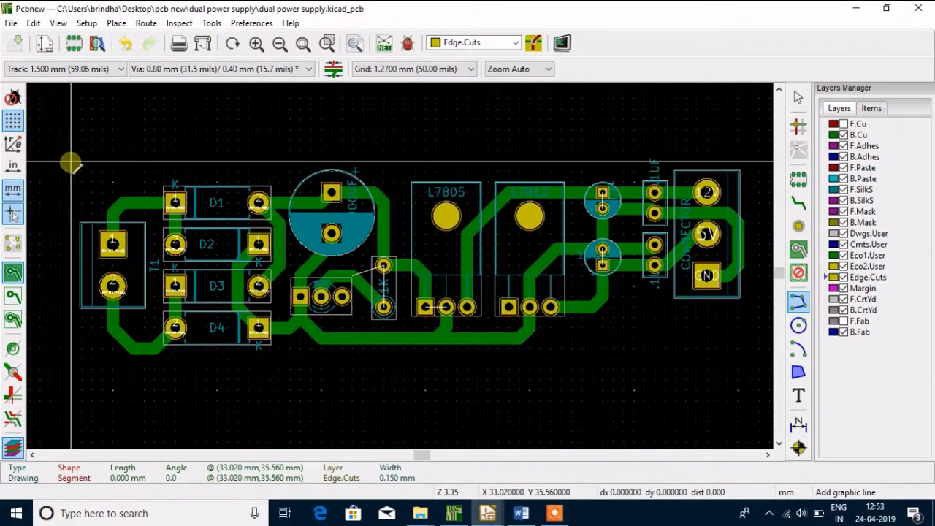
left_click(71, 163)
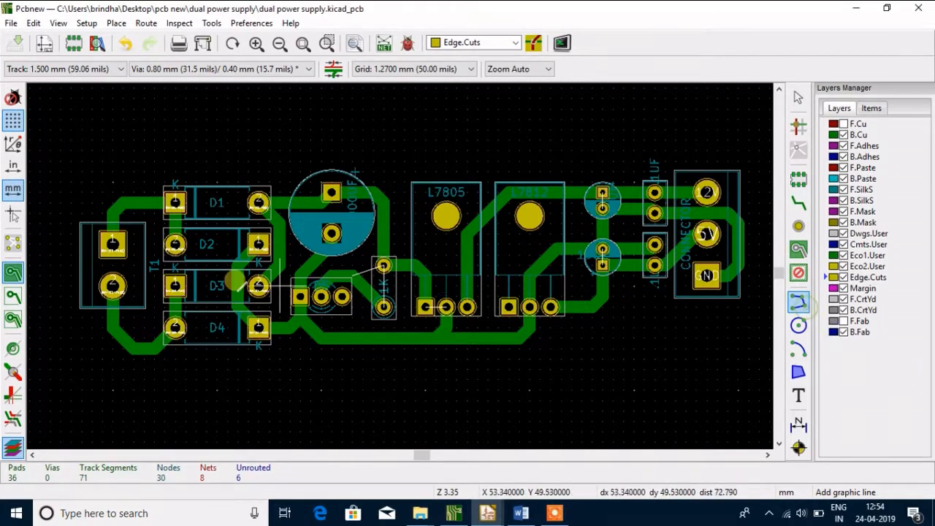
left_click(70, 160)
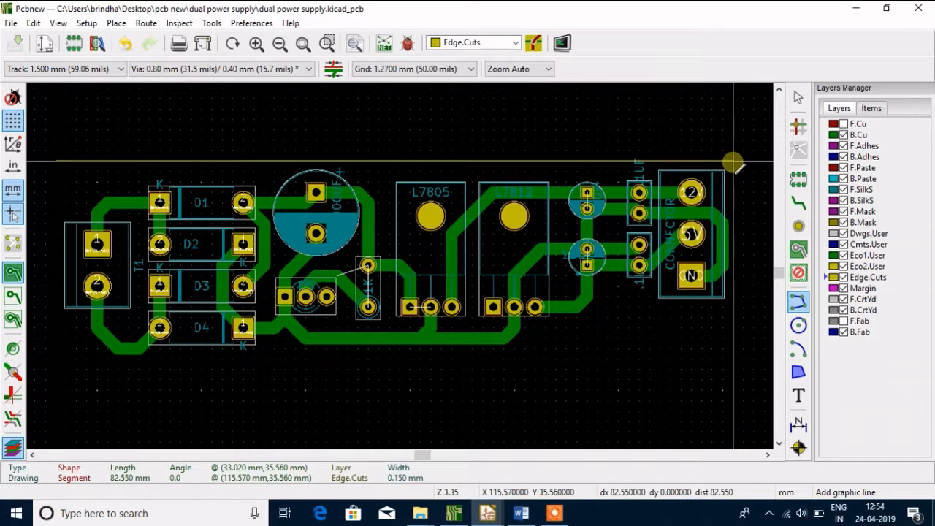
left_click(734, 161)
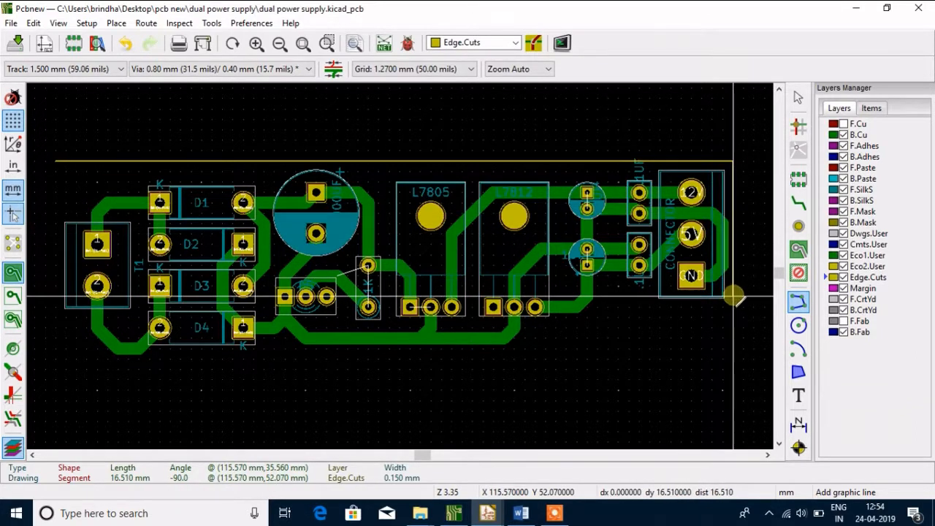
left_click(734, 359)
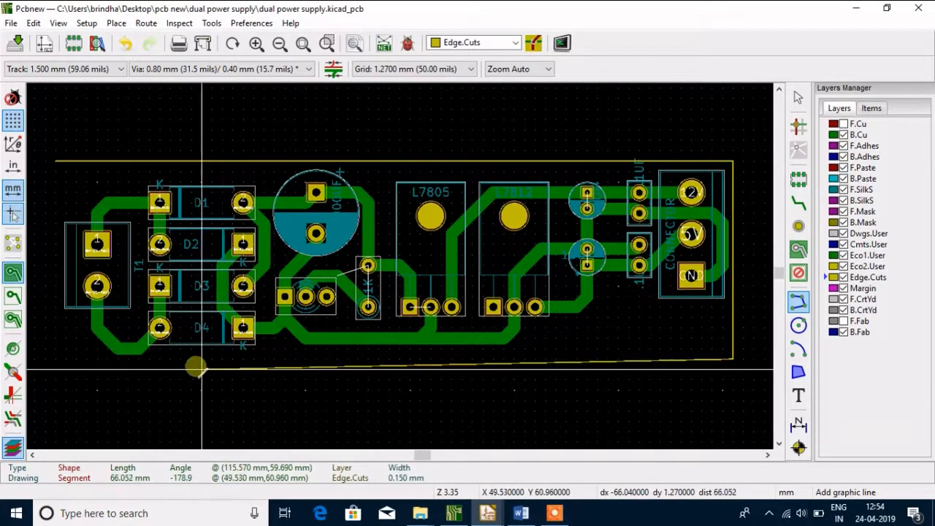
left_click(68, 360)
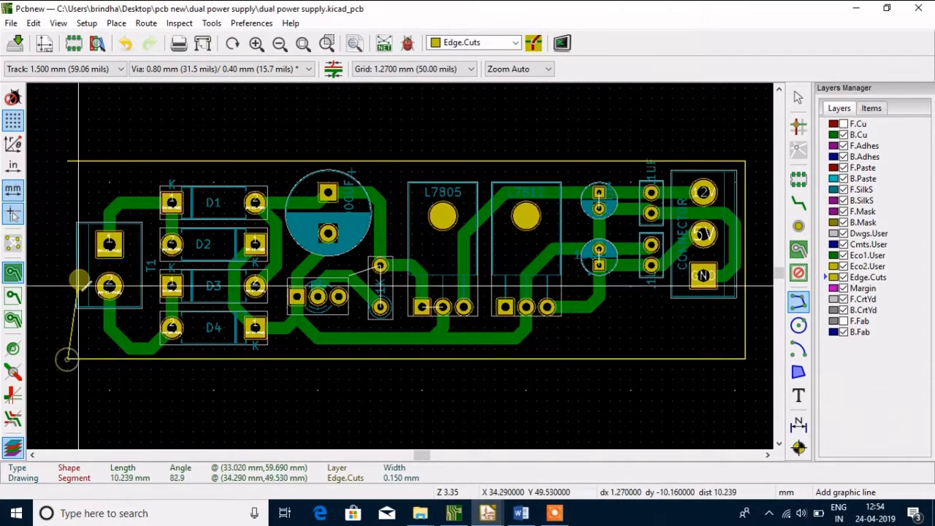
left_click(68, 162)
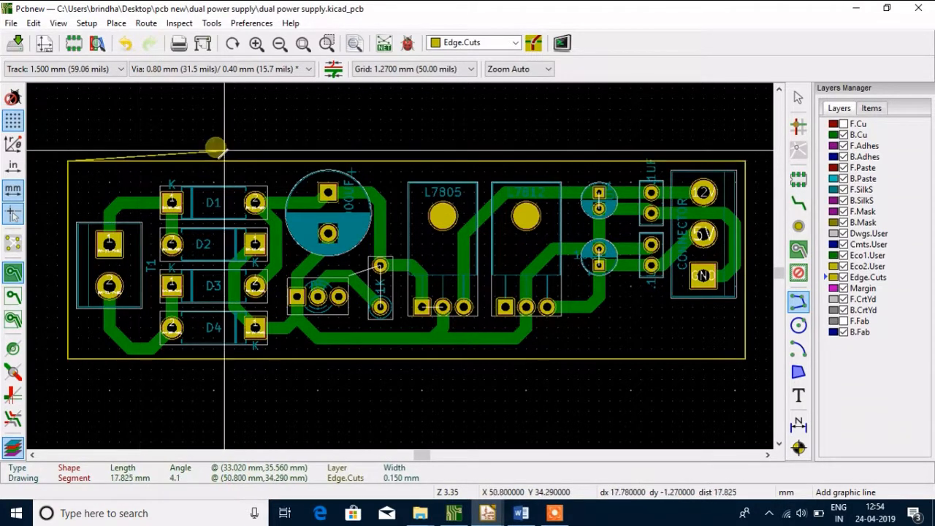
key("Escape")
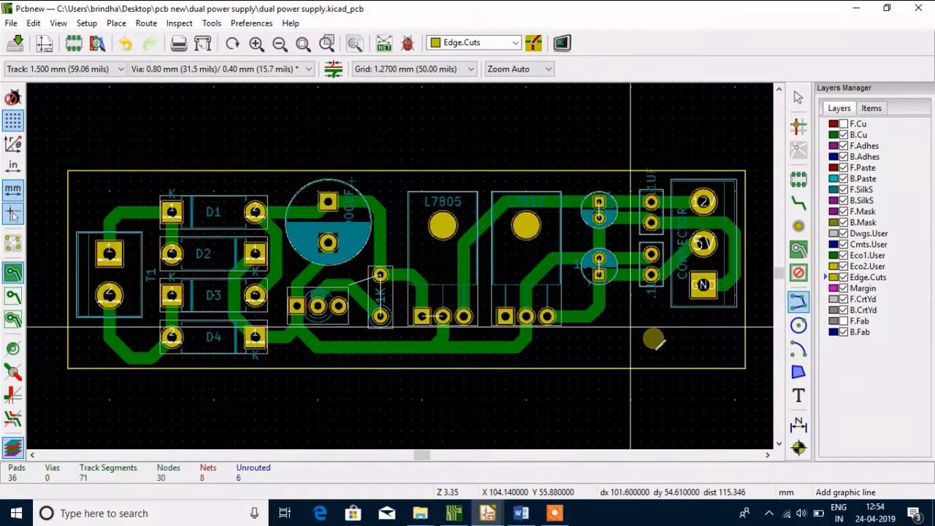
Draw a circle of about 1.8 mm radius on Edge.Cuts above the board outline
left_click(800, 327)
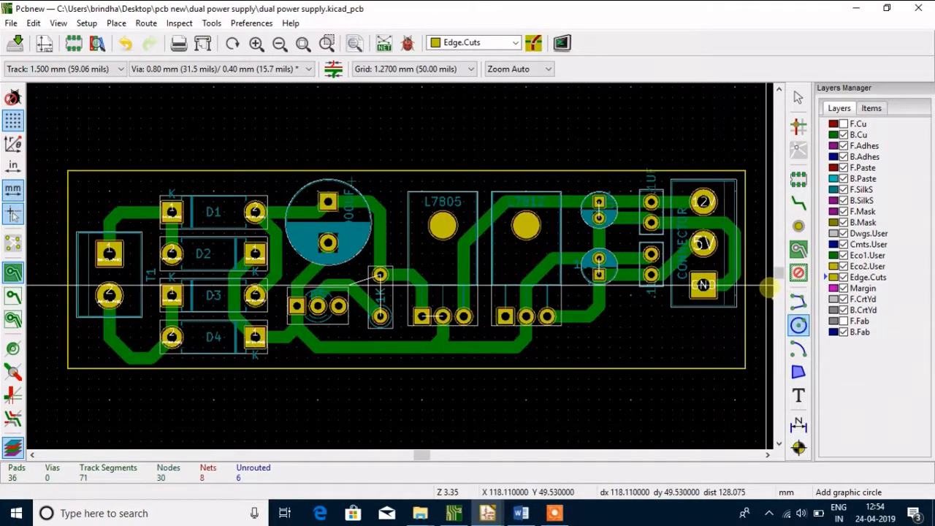
left_click(536, 111)
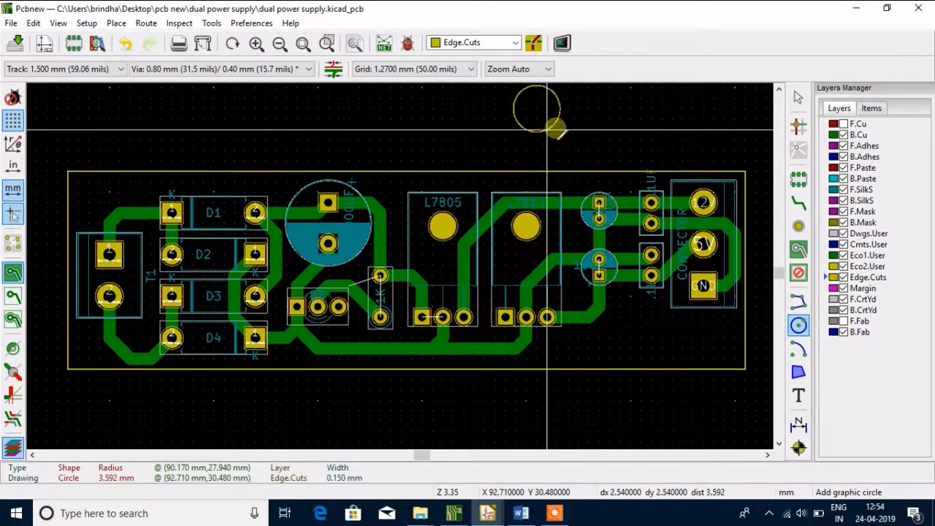
left_click(547, 120)
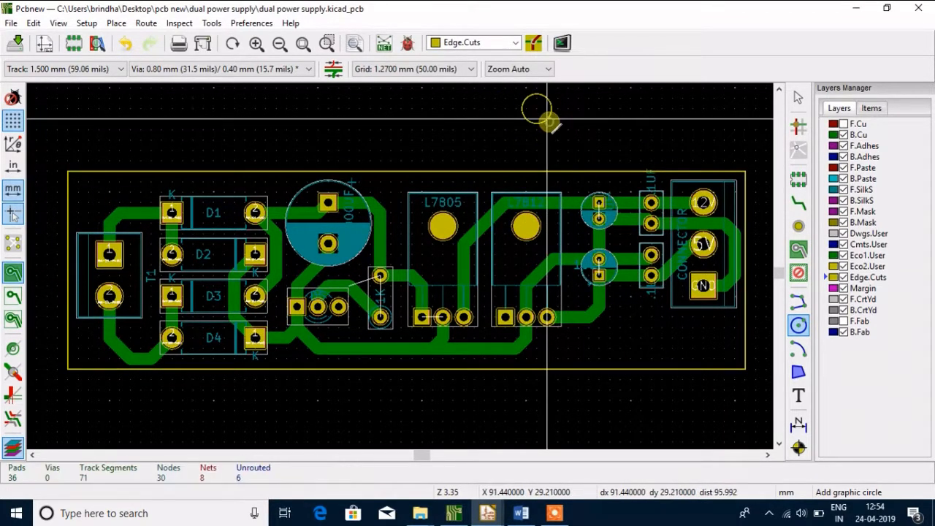
View the board outline and the circle above it in 3D, and return to the layout
left_click(70, 23)
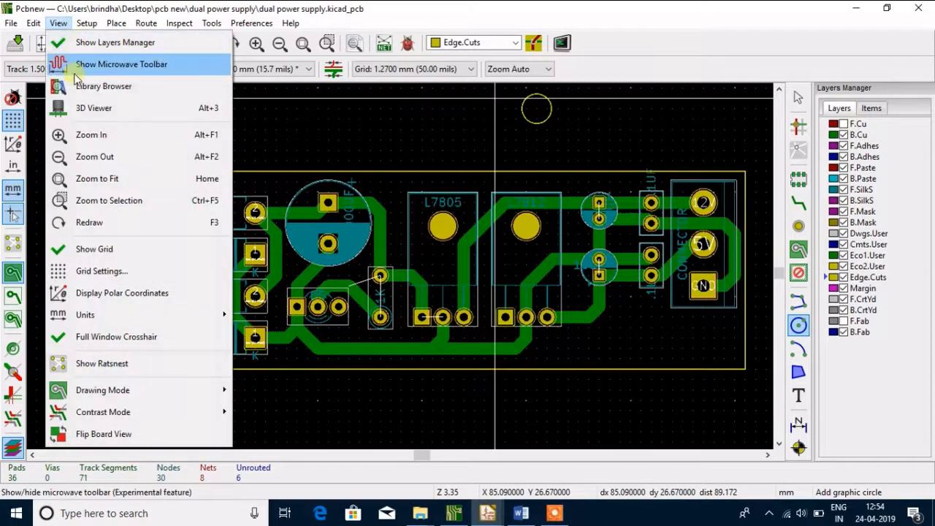
left_click(81, 108)
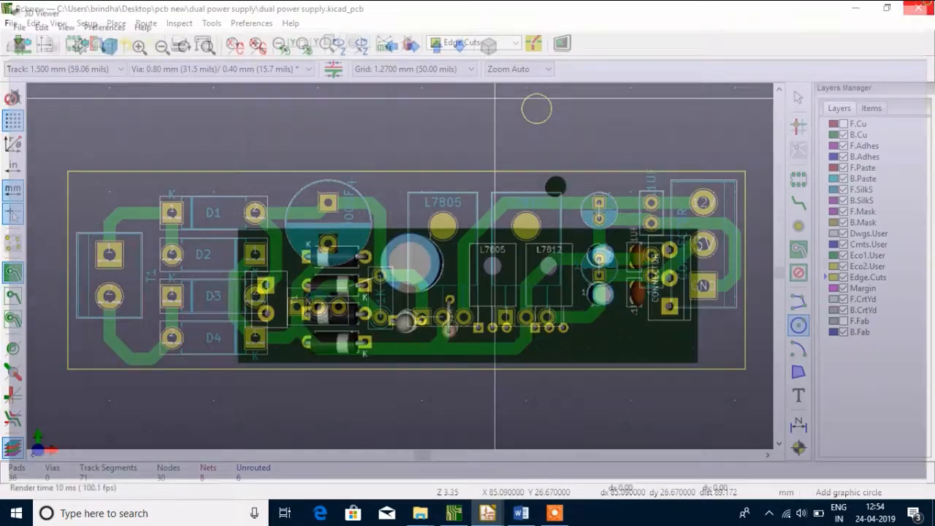
left_click(918, 8)
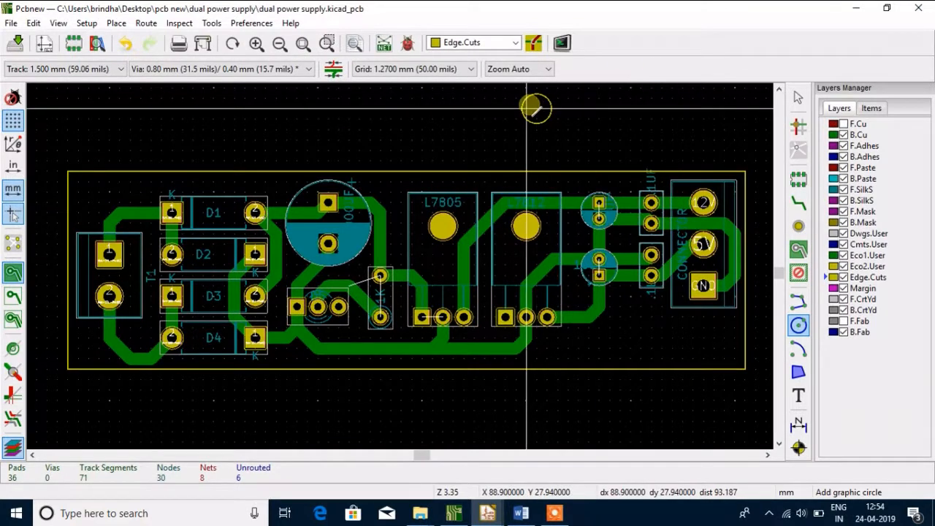
Delete the Edge.Cuts circle above the board outline
key("Escape")
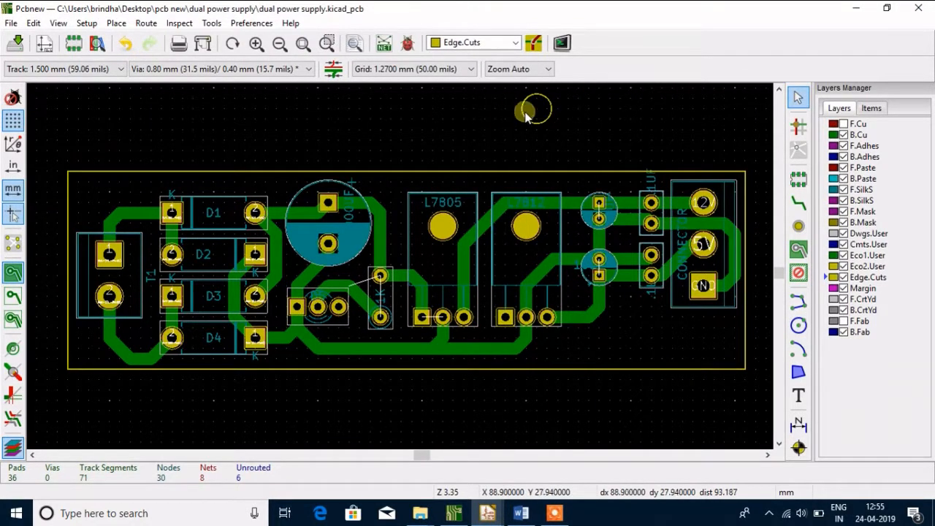
left_click_drag(510, 95, 570, 144)
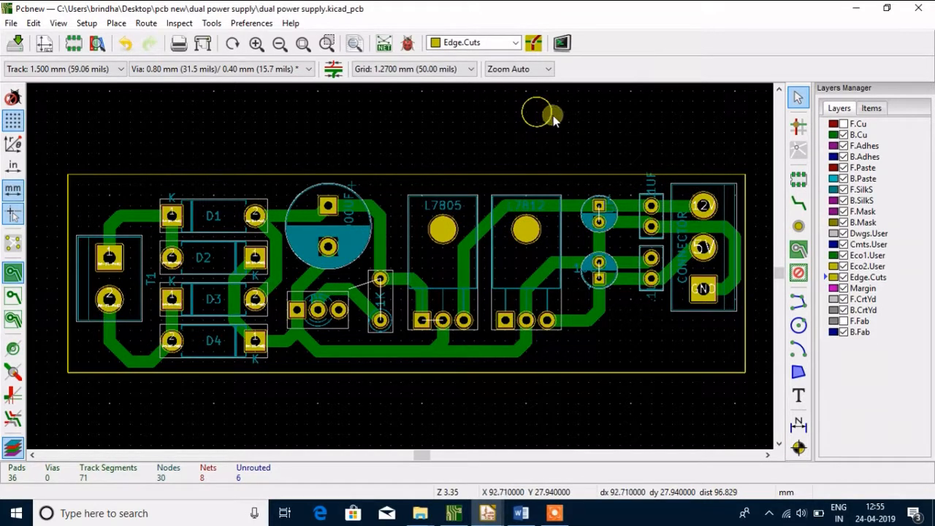
right_click(547, 115)
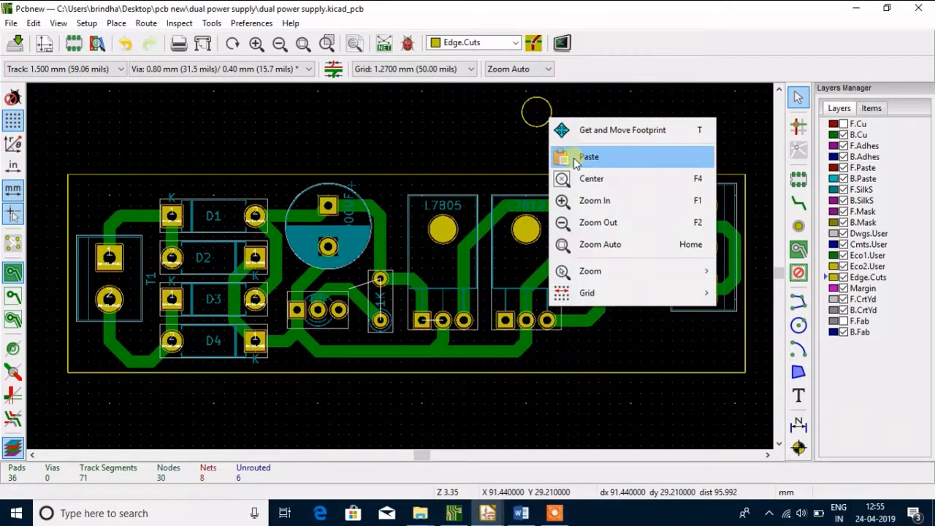
left_click(514, 100)
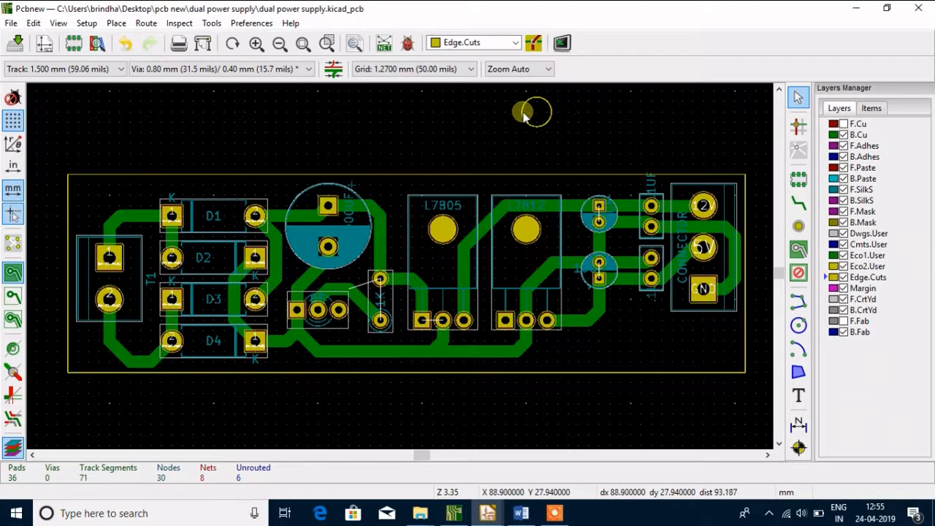
left_click(537, 111)
key("Escape")
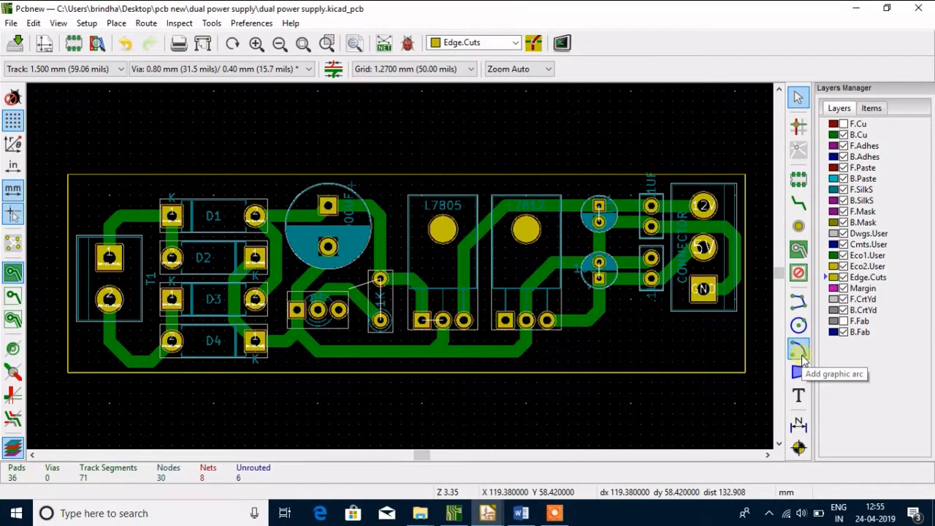
left_click(799, 352)
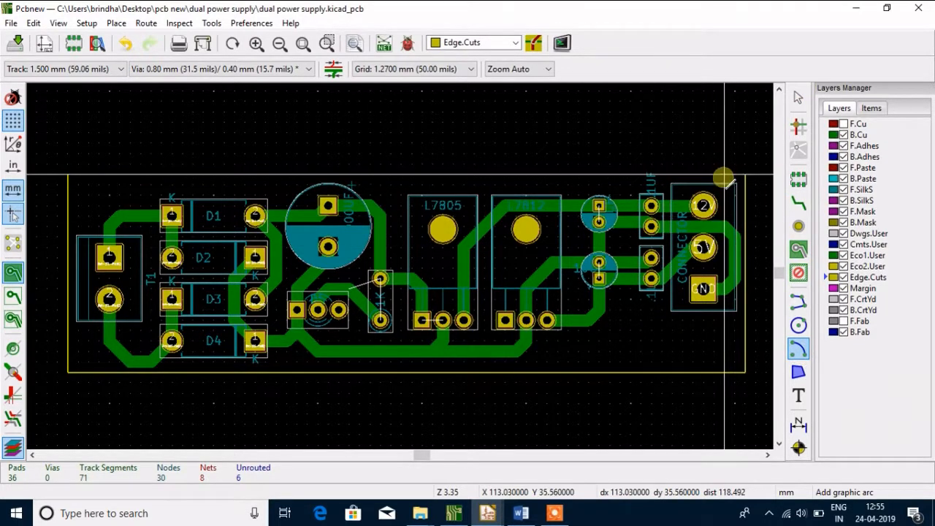
left_click(66, 125)
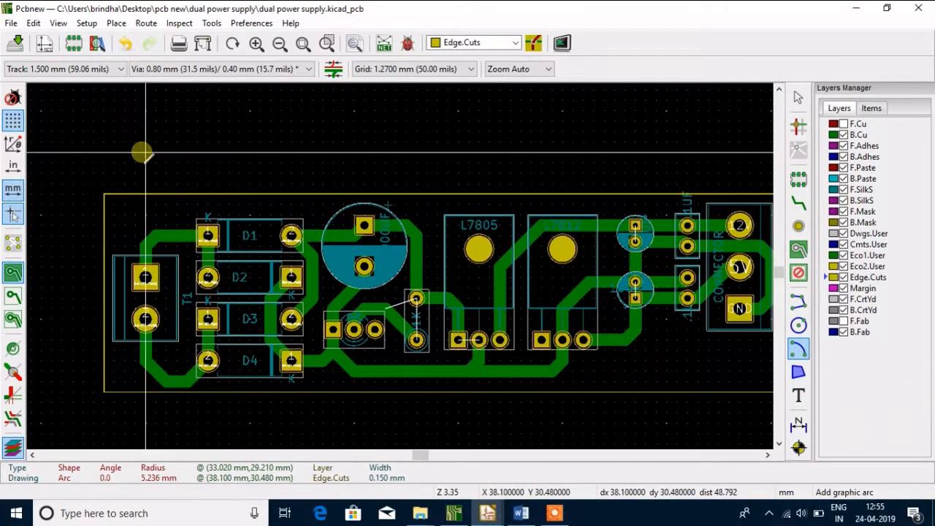
key("Escape")
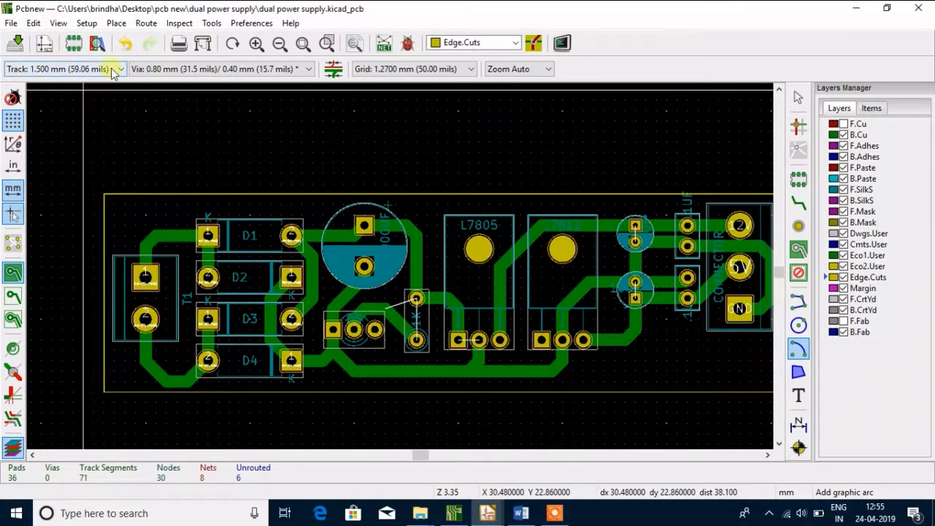
left_click(303, 43)
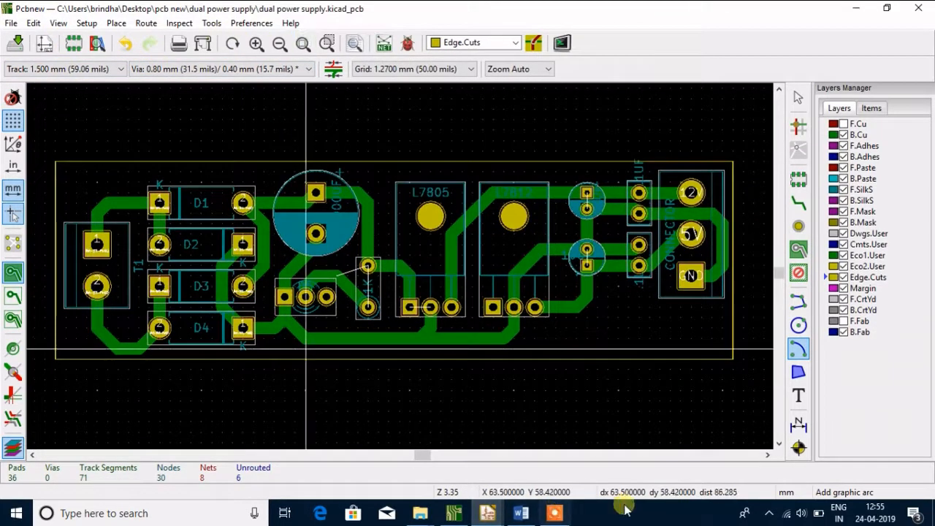
left_click(555, 514)
left_click(483, 490)
left_click(482, 489)
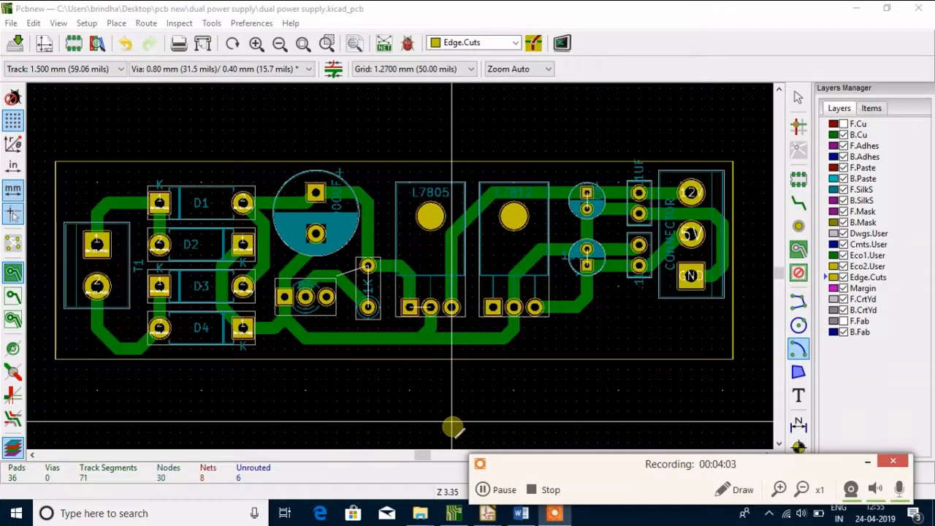
left_click(867, 461)
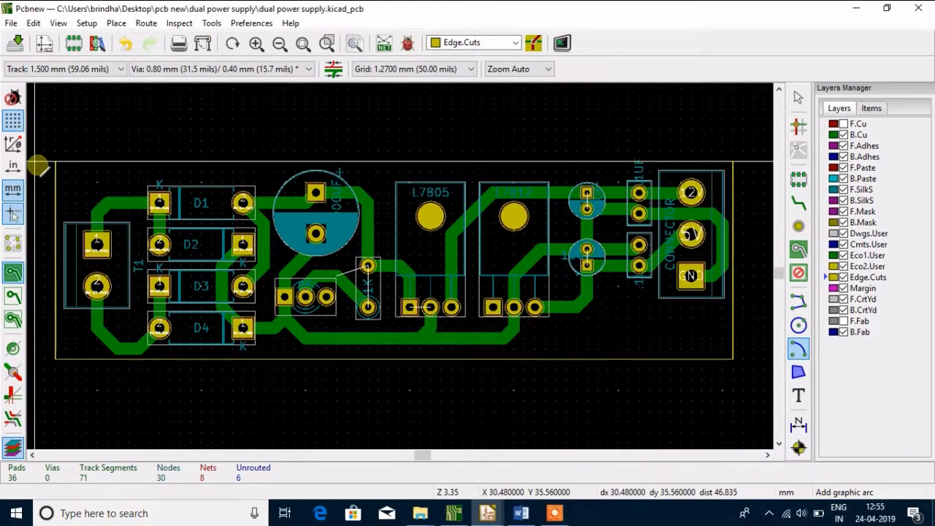
key("Escape")
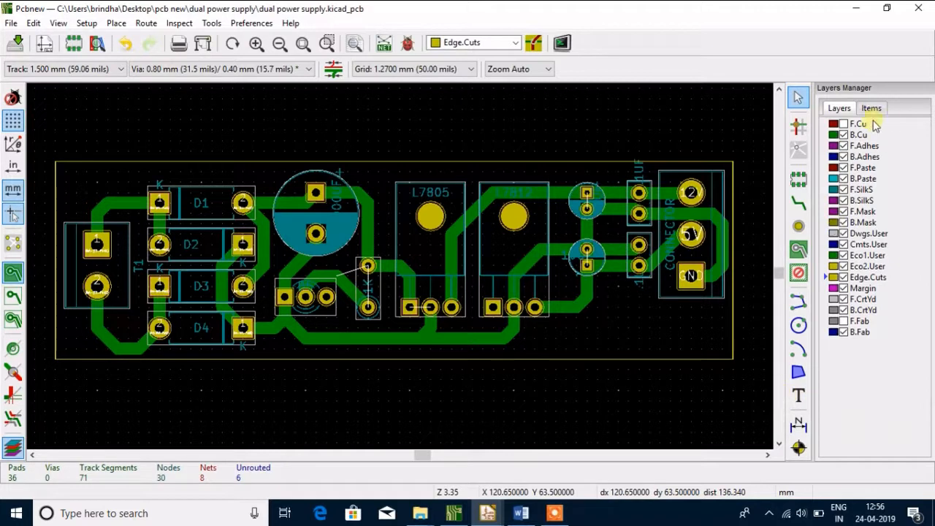
Add the text "THICK INDIA" on the F.SilkS layer, just inside the board's lower edge below the connector area
left_click(829, 190)
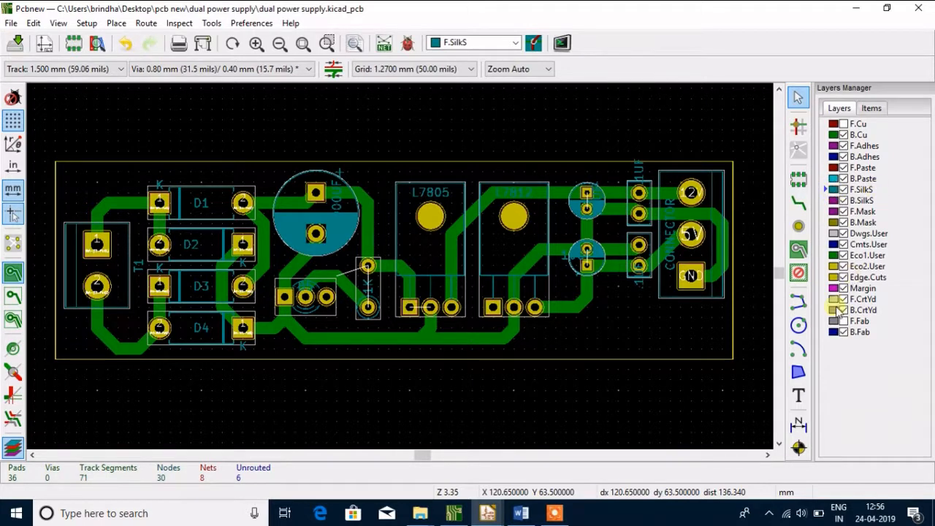
left_click(799, 395)
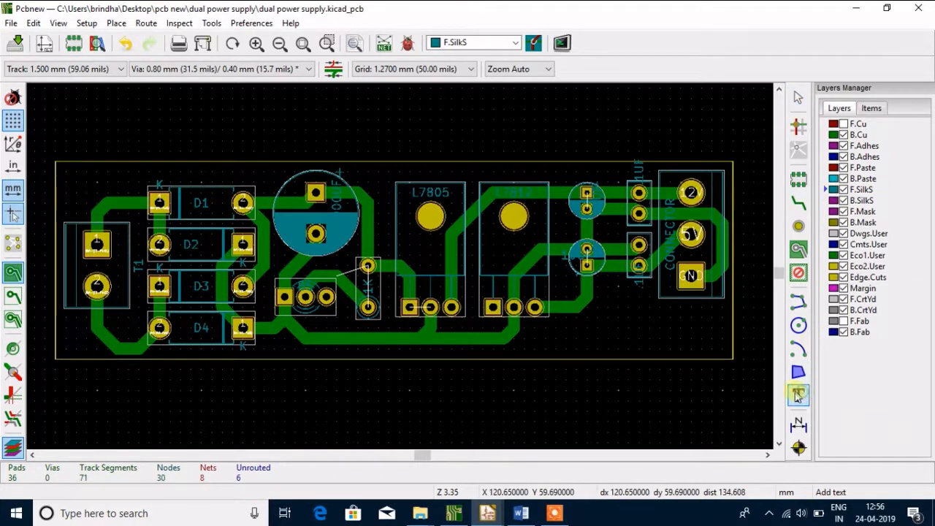
left_click(576, 336)
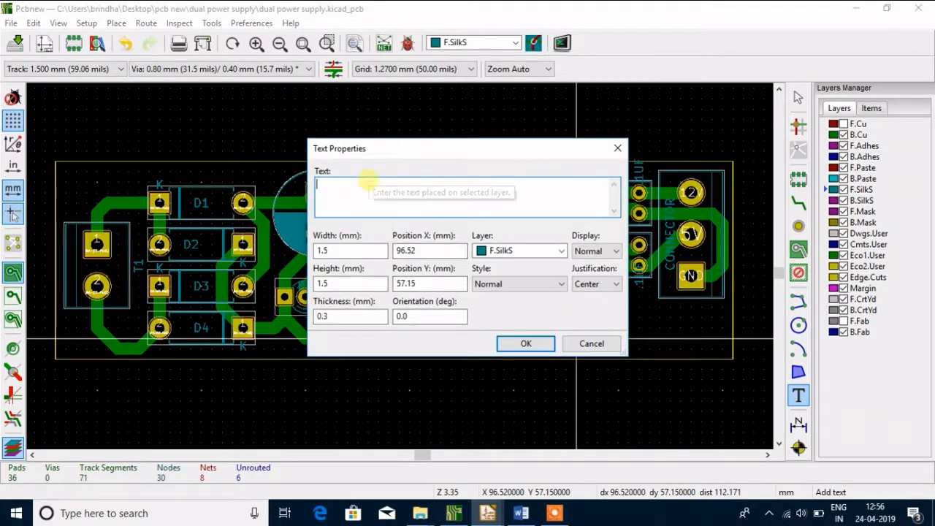
type("THICK INDIA")
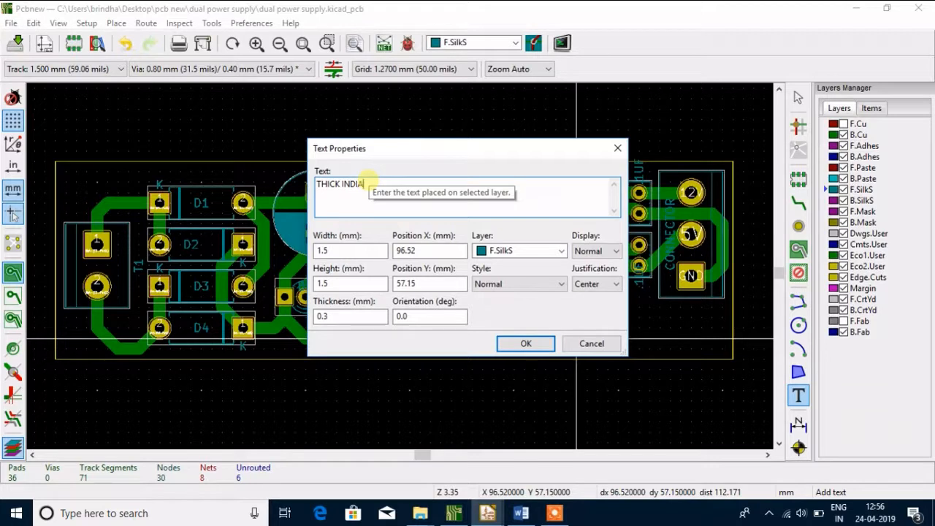
left_click(526, 343)
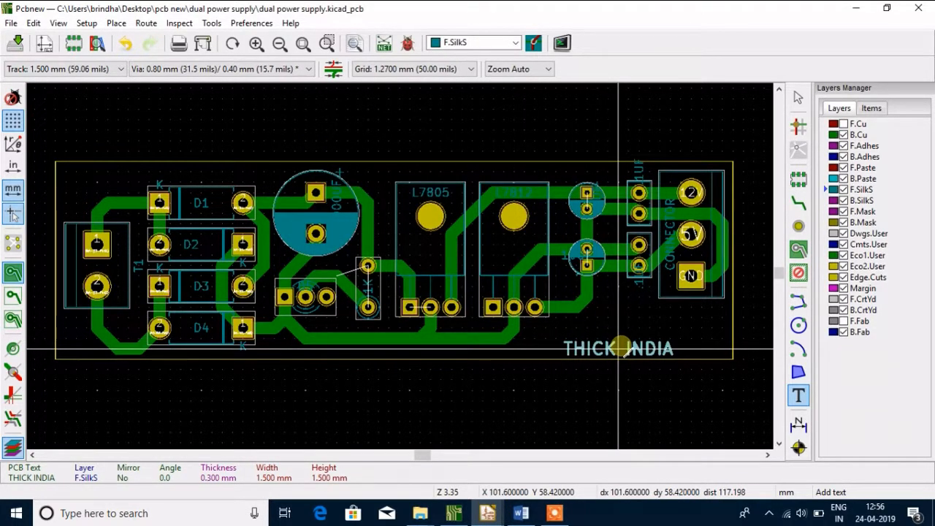
left_click(628, 348)
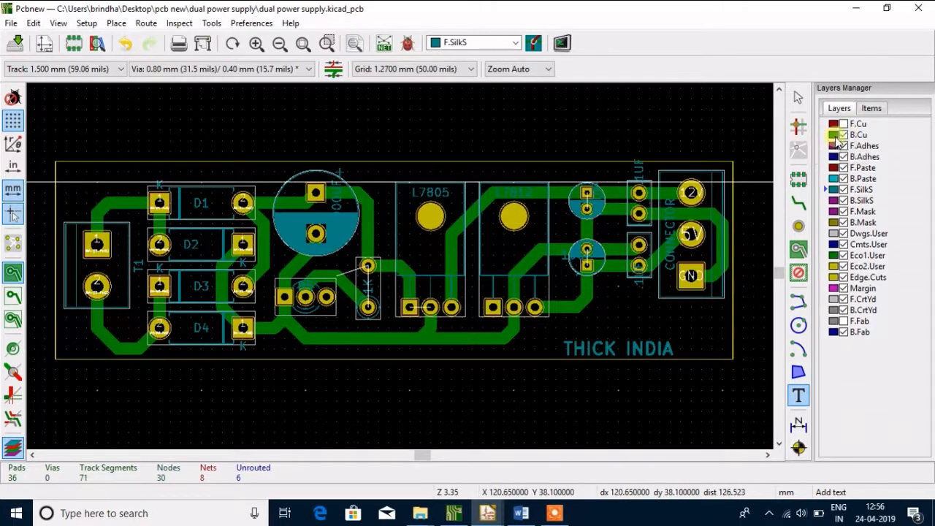
Add mirrored text "THICK INDIA" on the B.Cu layer, directly above the silkscreen label
left_click(828, 135)
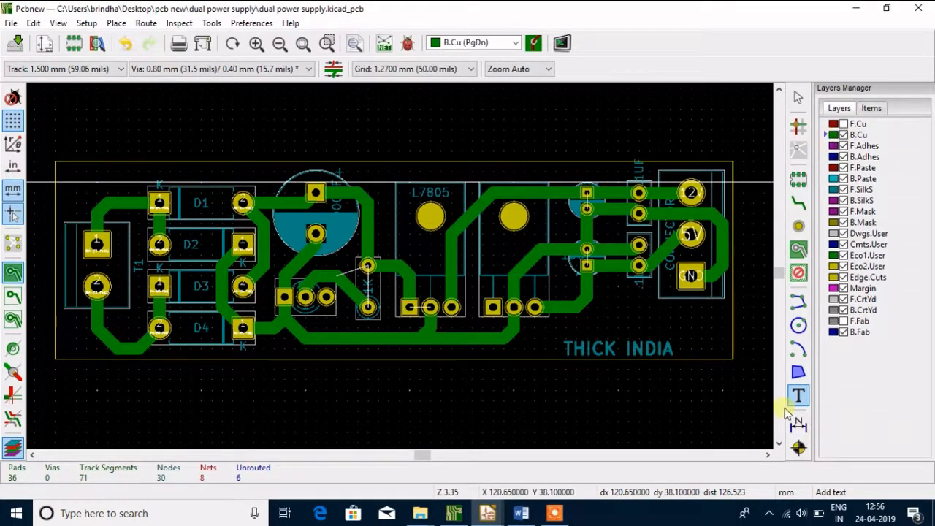
left_click(591, 323)
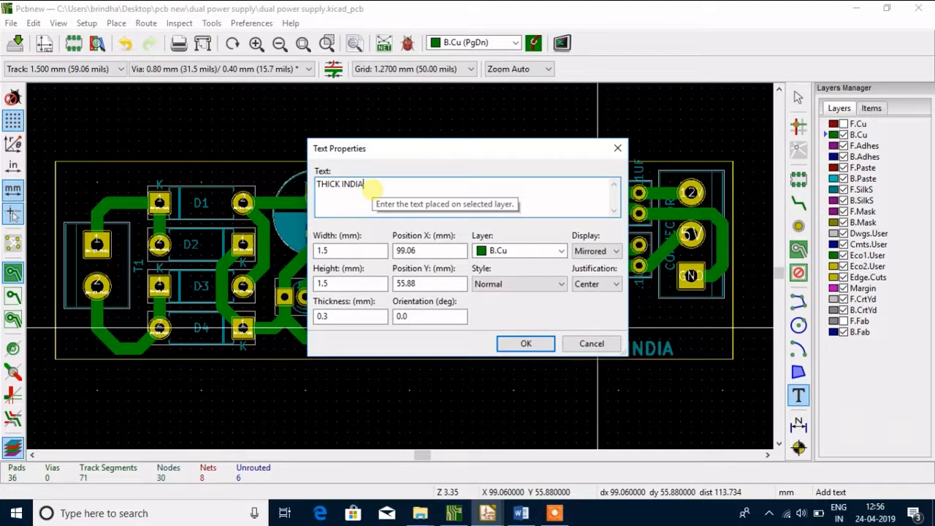
left_click(525, 344)
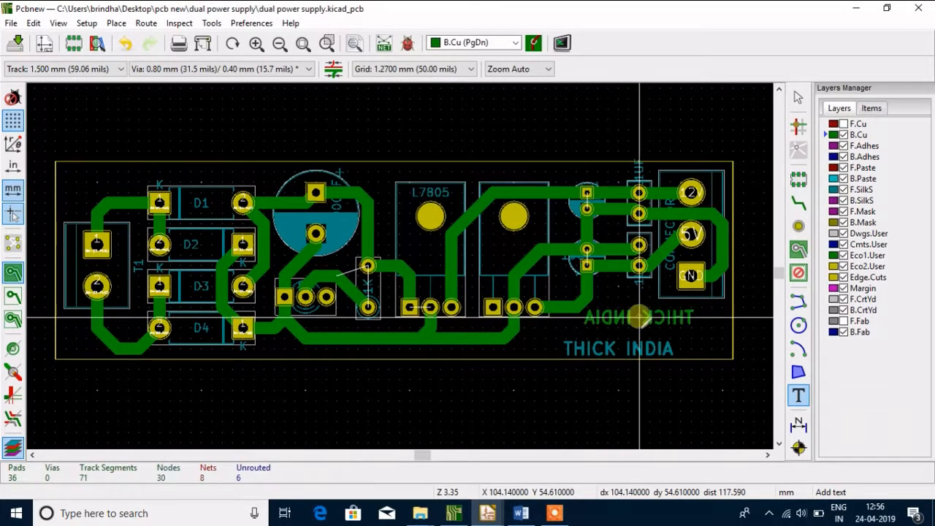
left_click(639, 317)
key("Escape")
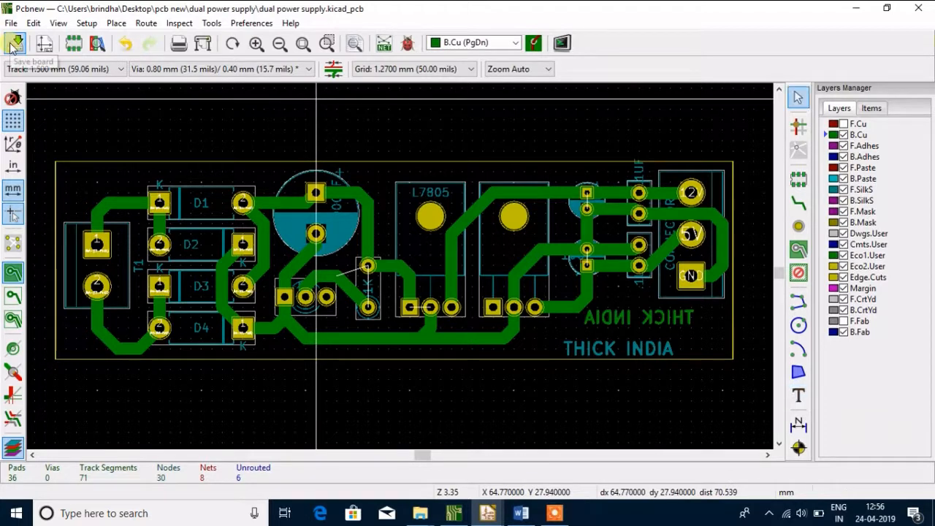
Examine the board's component side and copper side with their text labels in 3D, and return to the layout
left_click(59, 23)
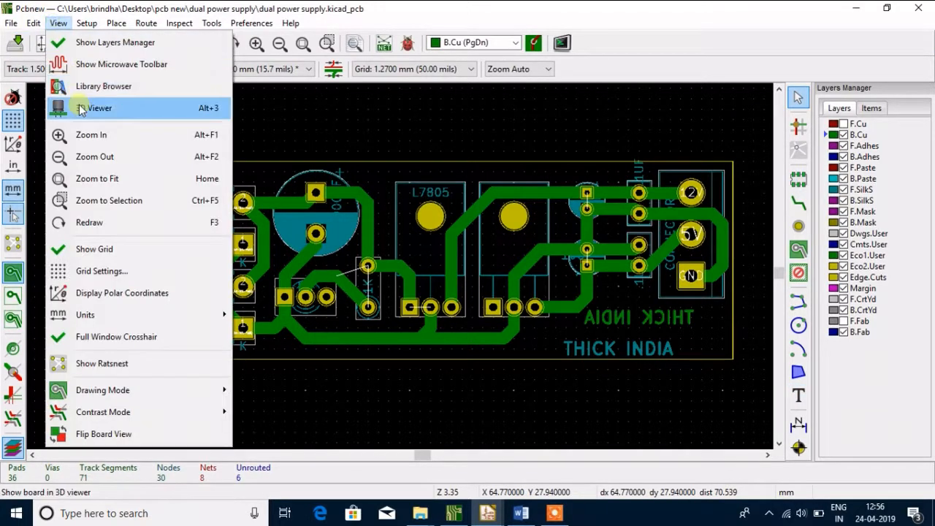
left_click(83, 104)
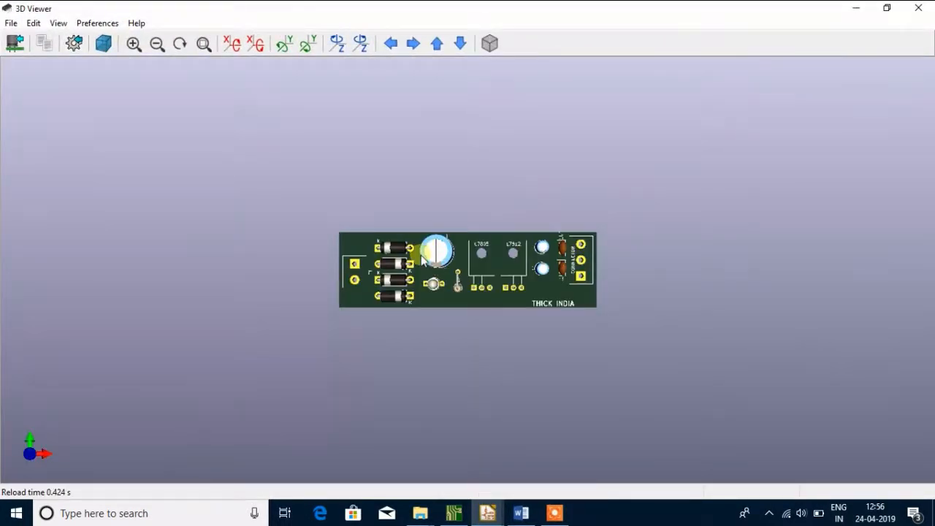
scroll(435, 289, "up", 2)
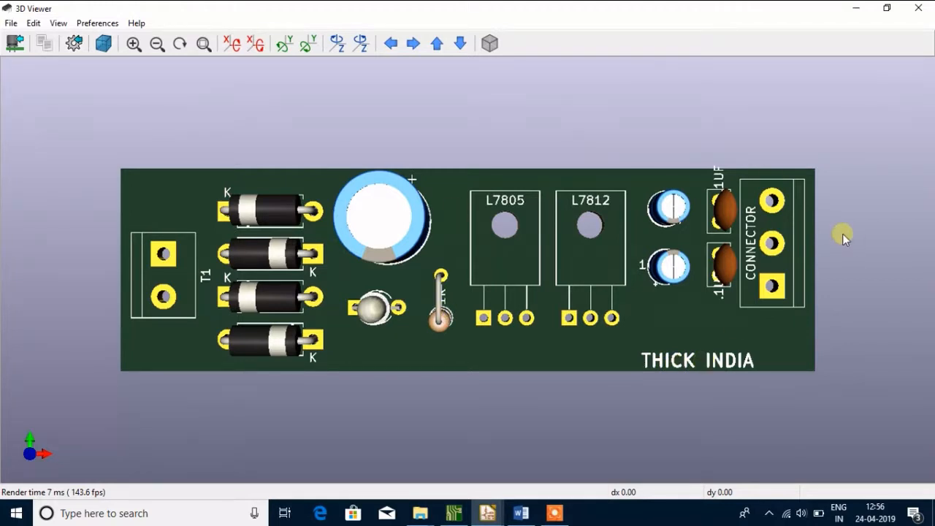
left_click_drag(815, 274, 385, 276)
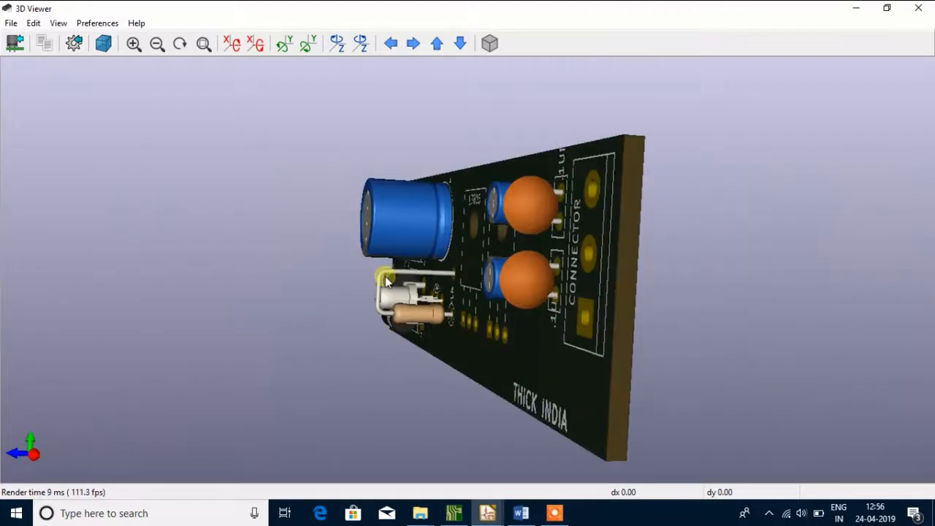
left_click_drag(650, 276, 249, 257)
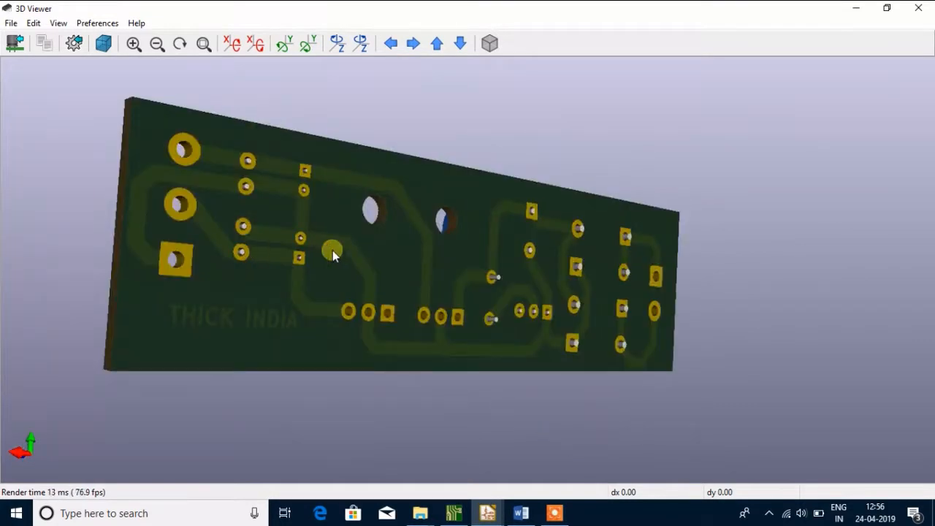
left_click_drag(332, 250, 138, 248)
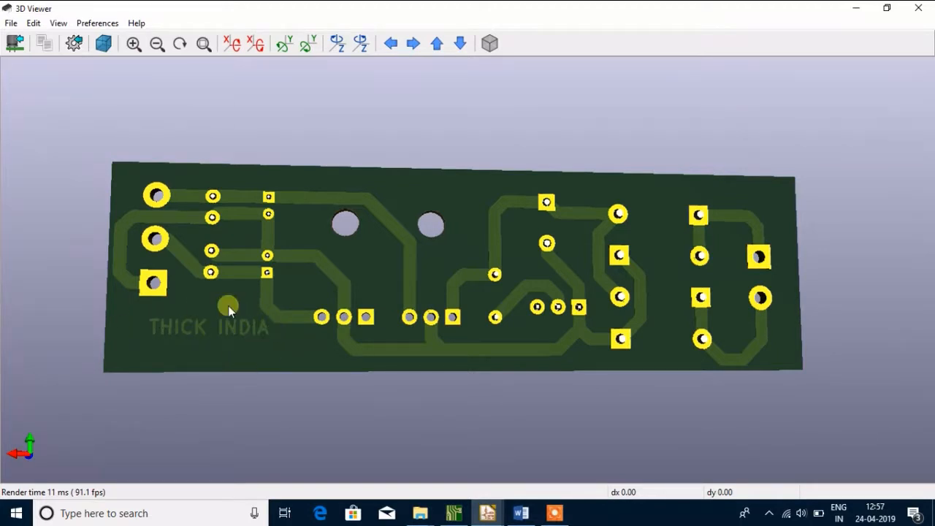
left_click_drag(113, 270, 688, 287)
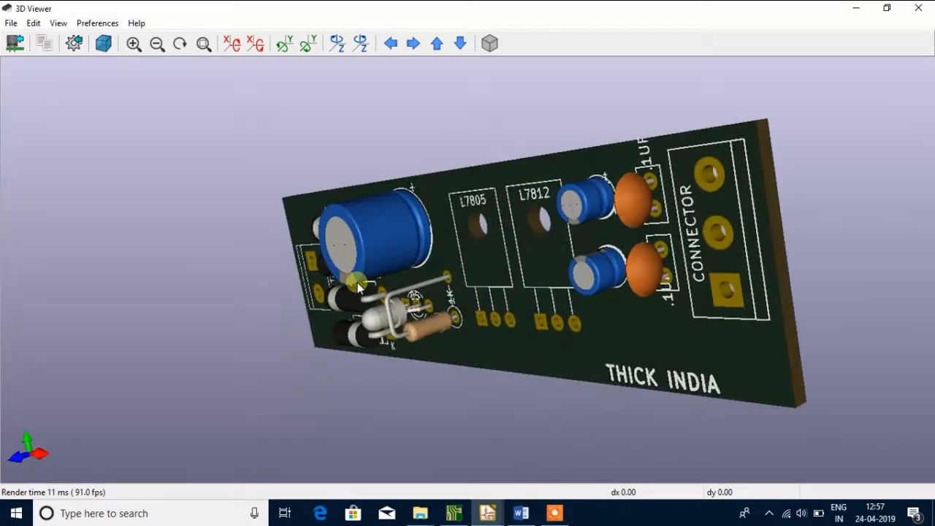
left_click_drag(233, 260, 512, 263)
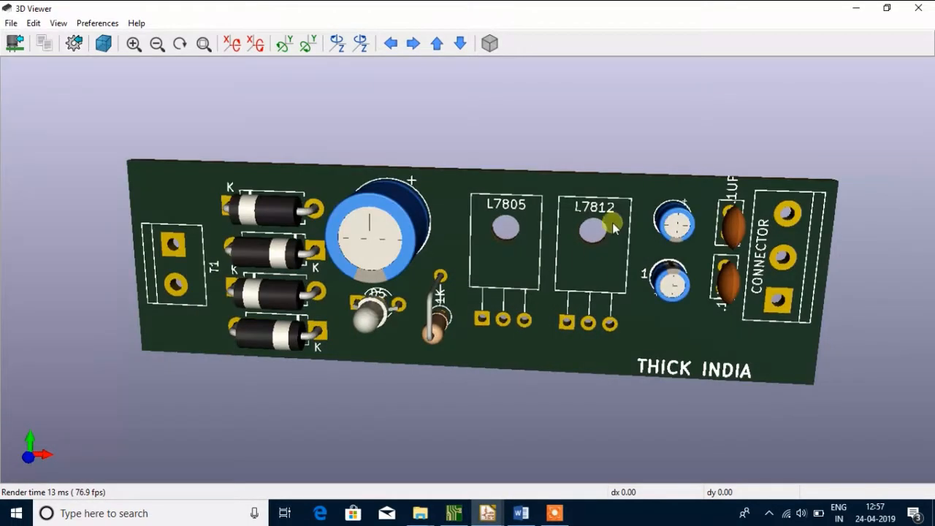
left_click_drag(612, 223, 655, 178)
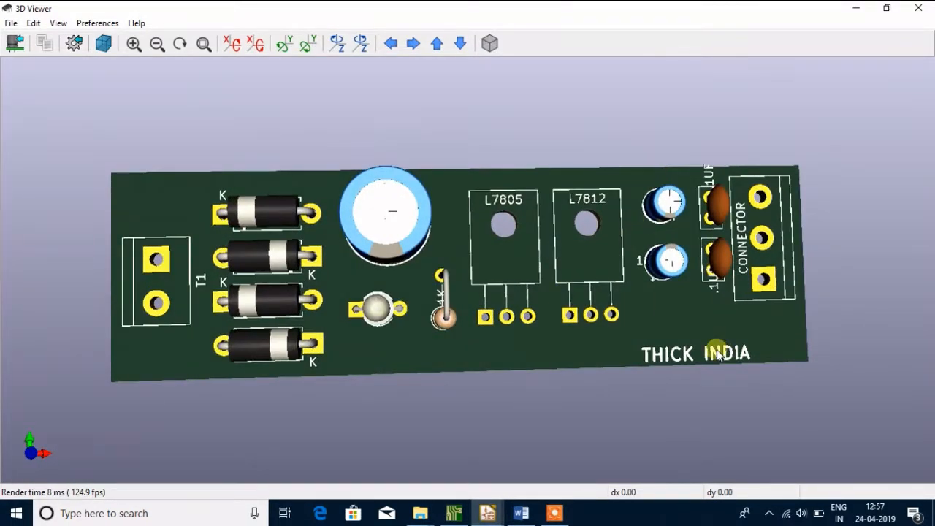
left_click(918, 8)
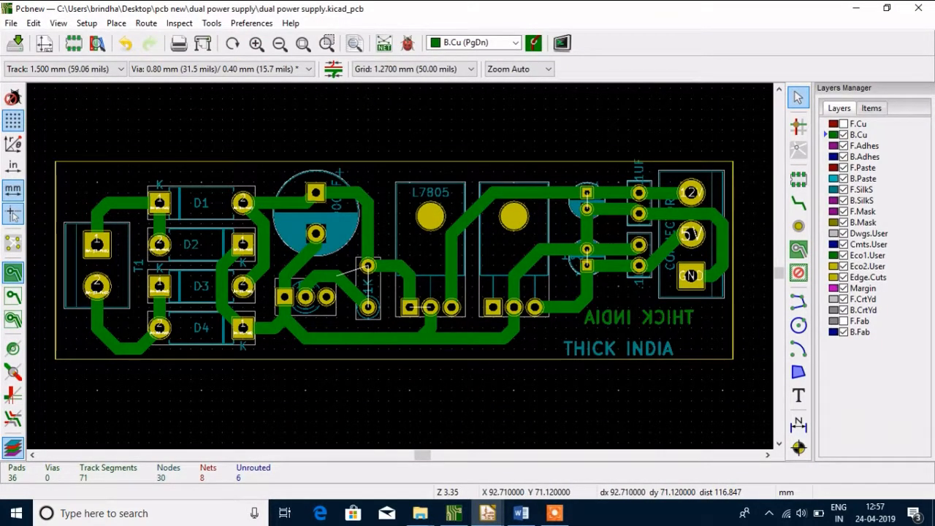
Save the dual power supply board file
left_click(20, 45)
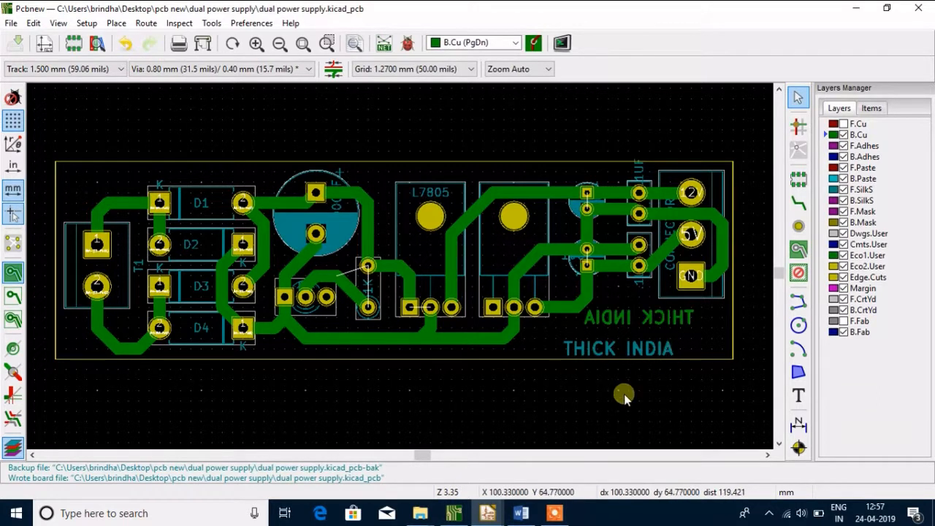
mouse_move(556, 514)
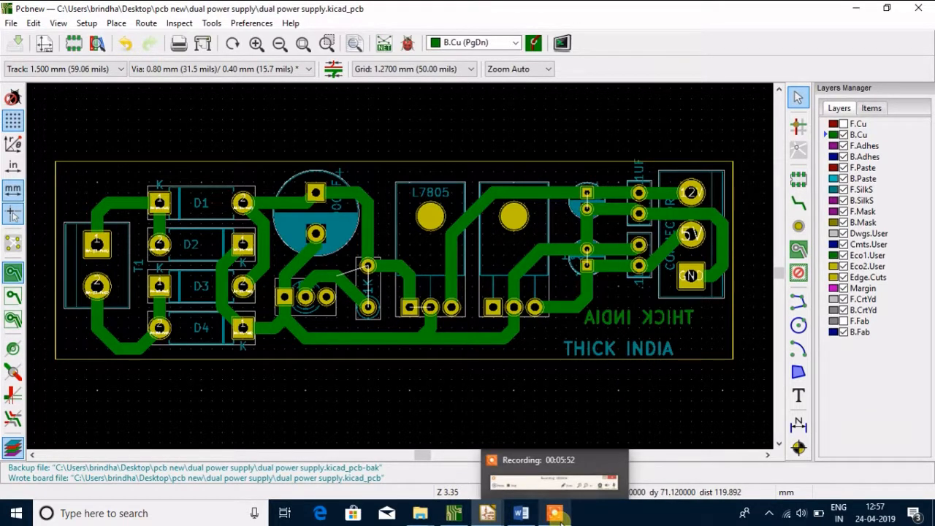